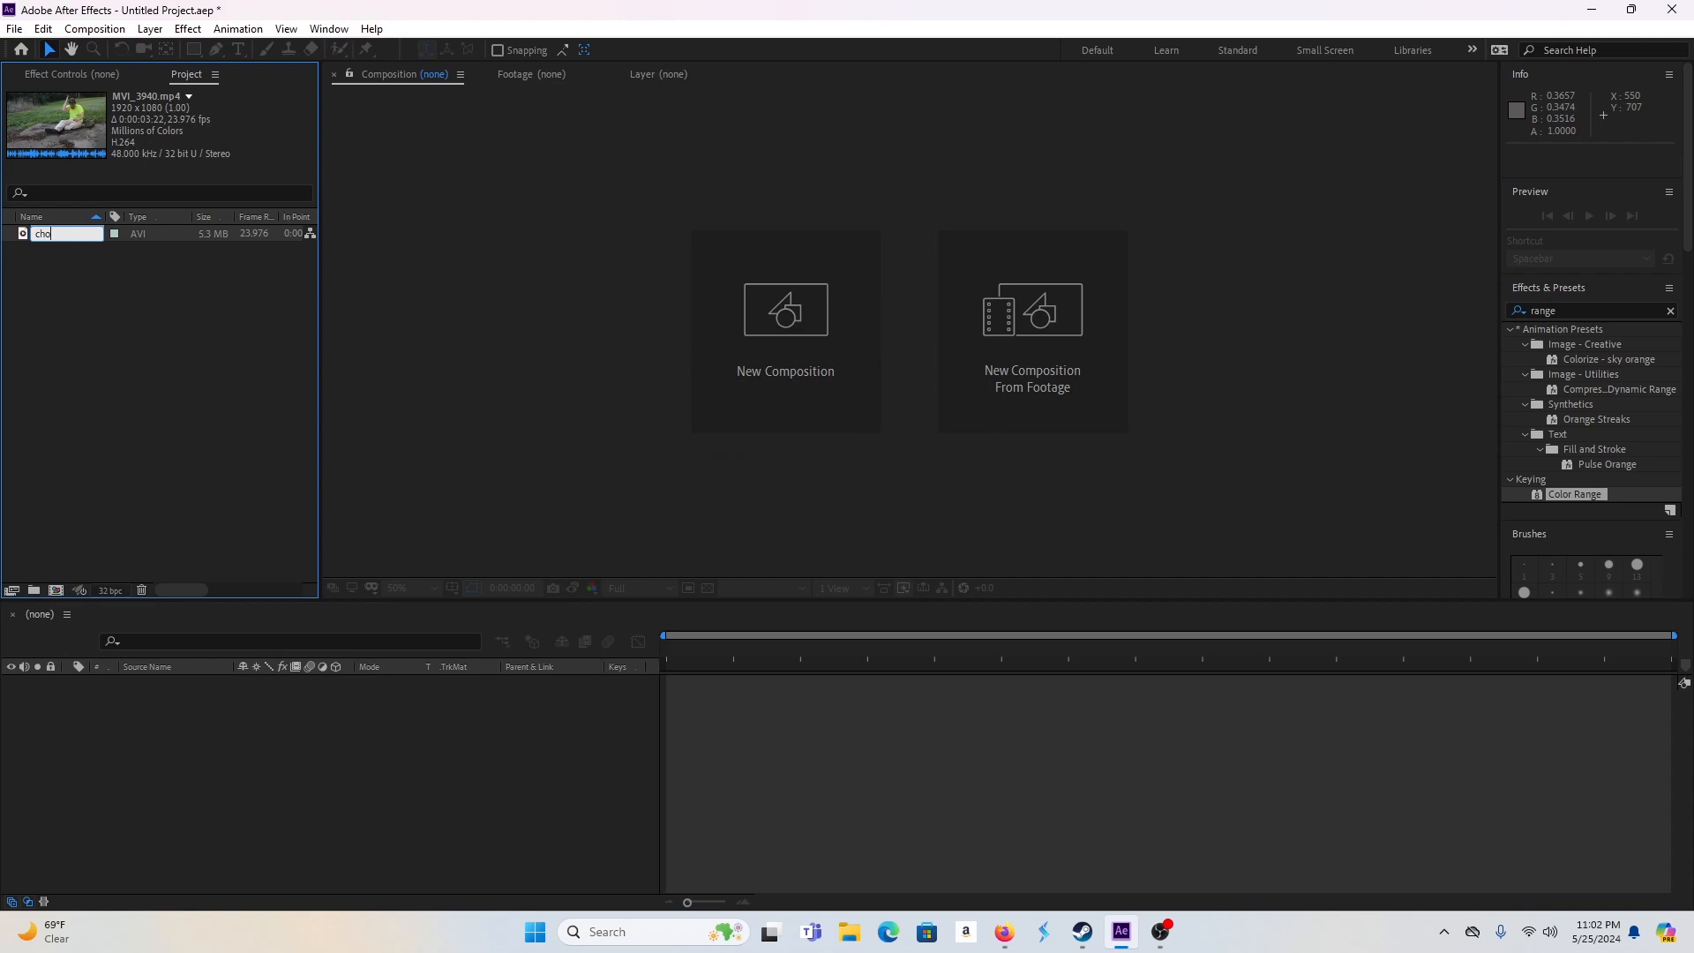
- Import MVI_3940.MOV from the 2024_05_19 footage folder and rename it clean plate
click(77, 293)
right_click(74, 309)
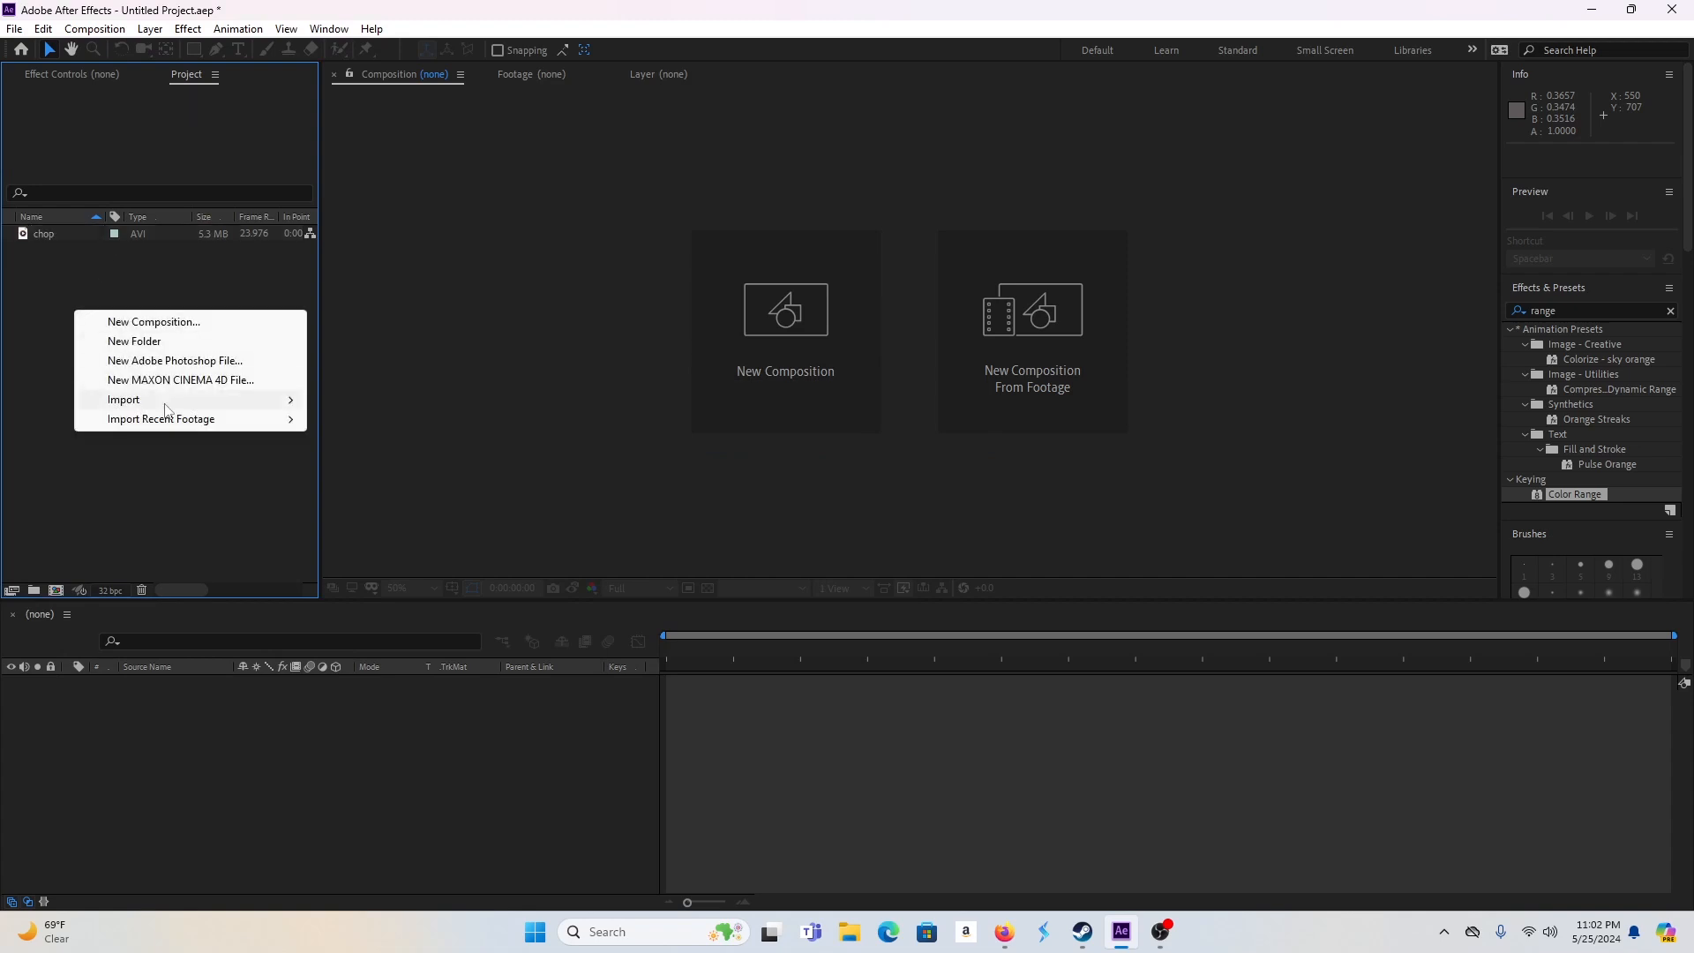
click(311, 399)
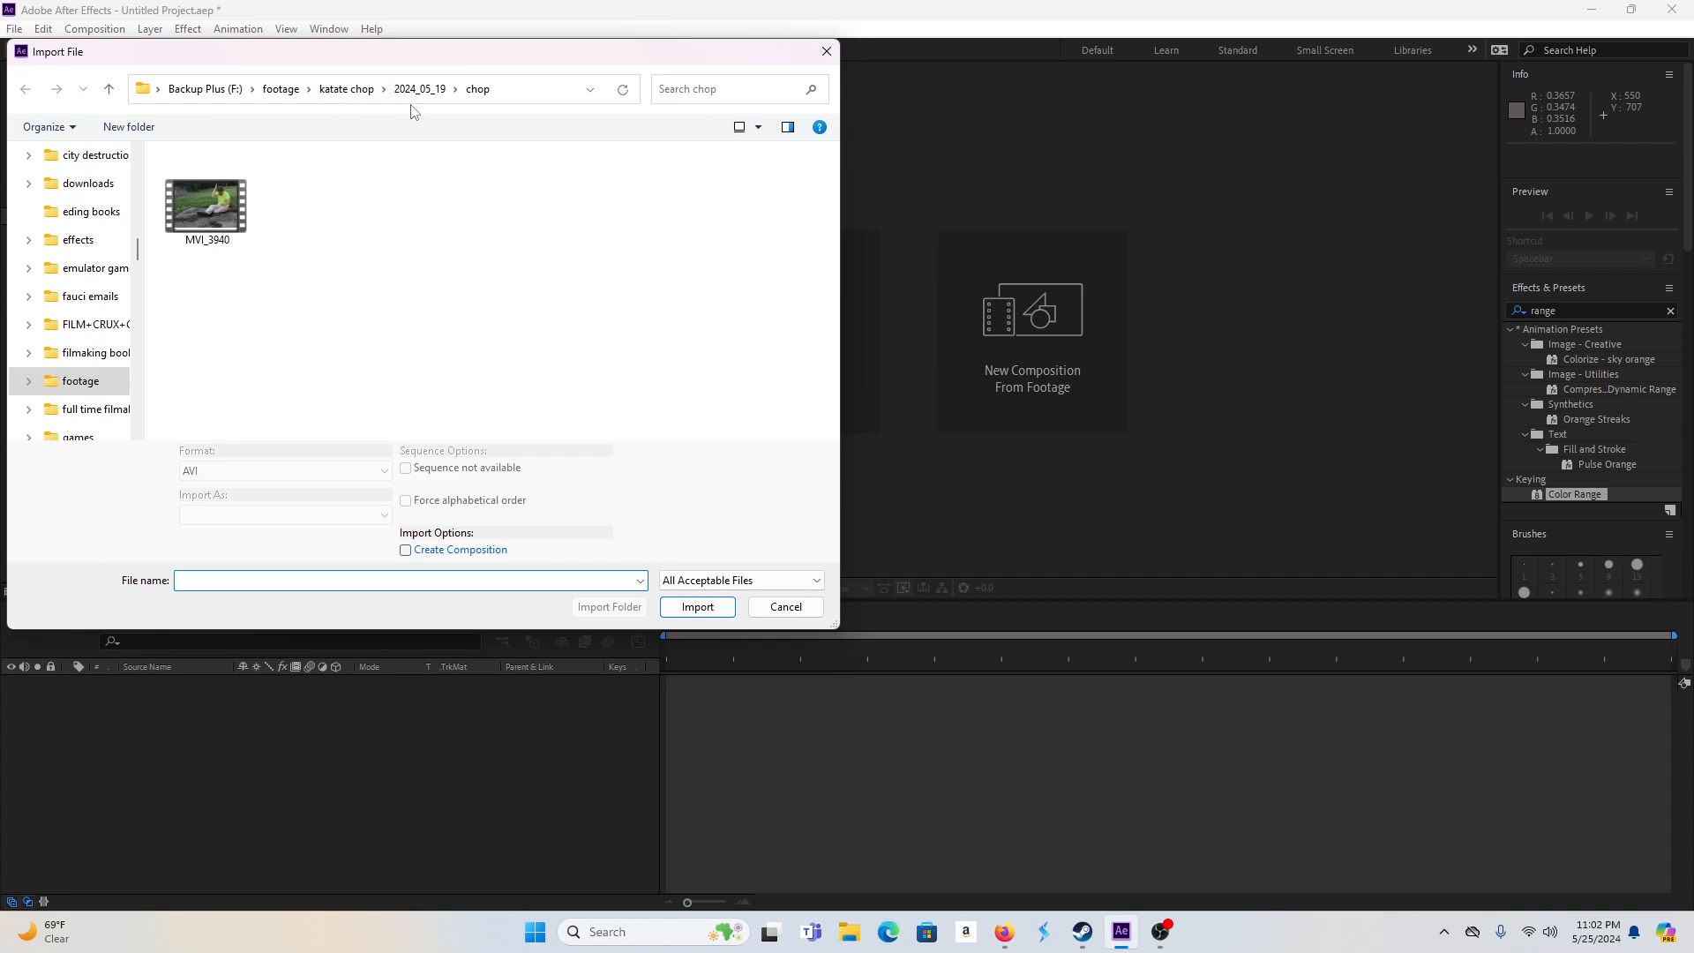
click(412, 90)
double_click(227, 348)
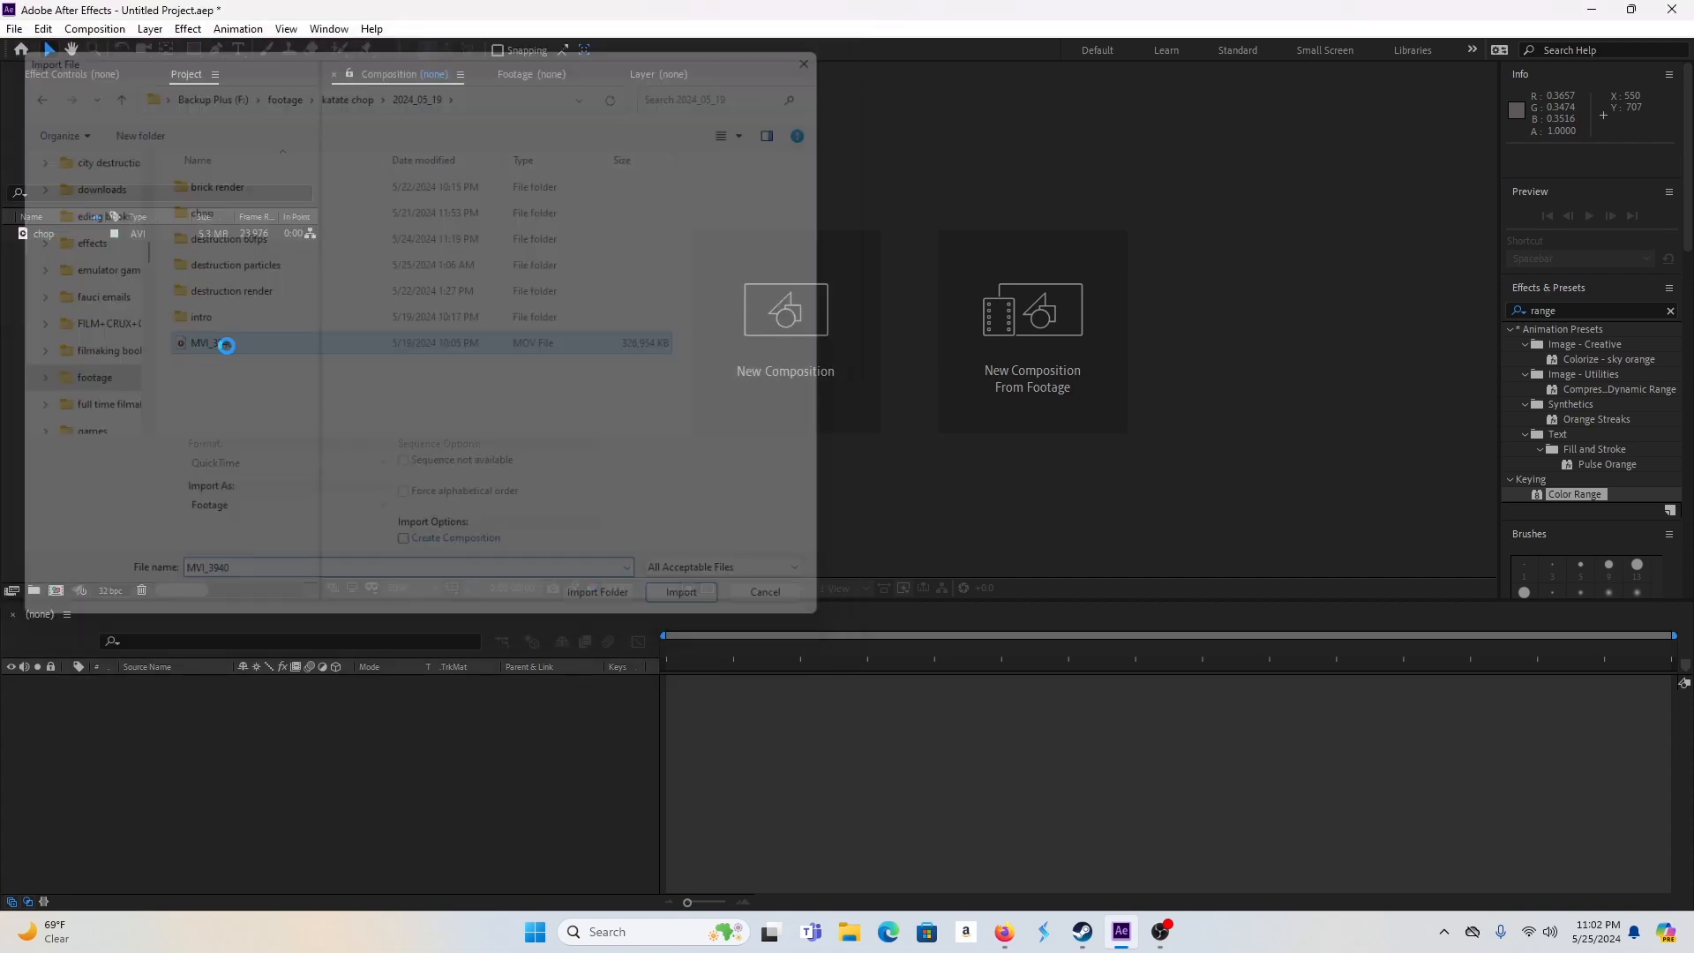
key(Return)
text(clean pl)
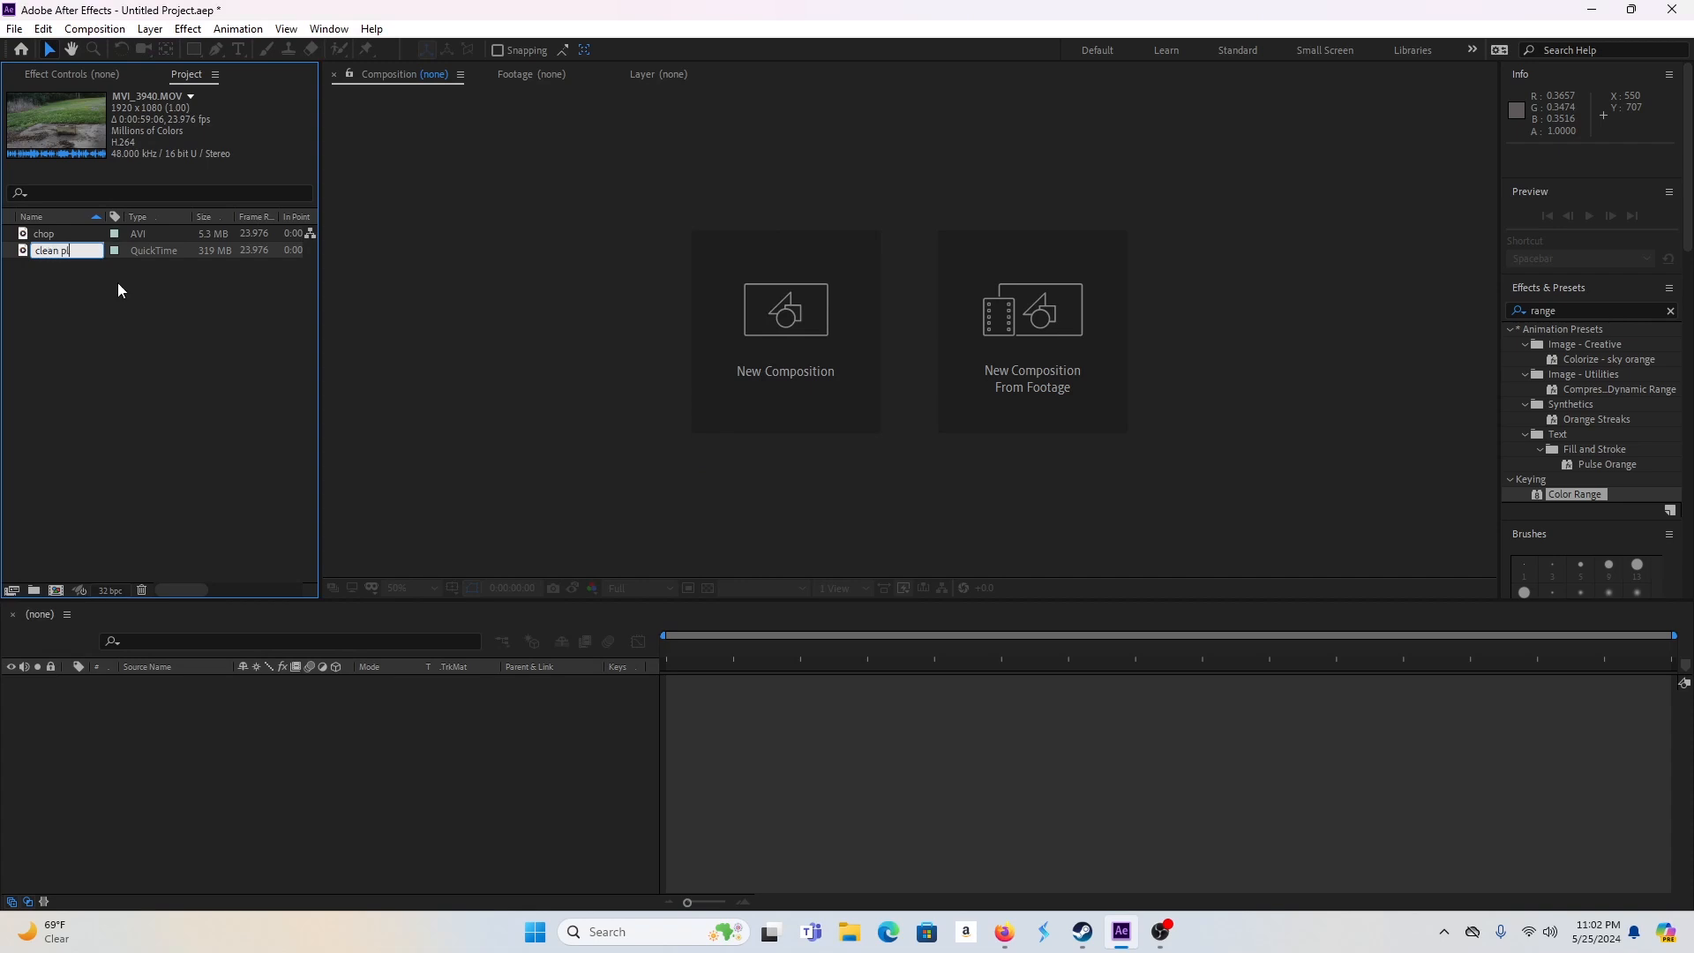
text(ate)
click(100, 323)
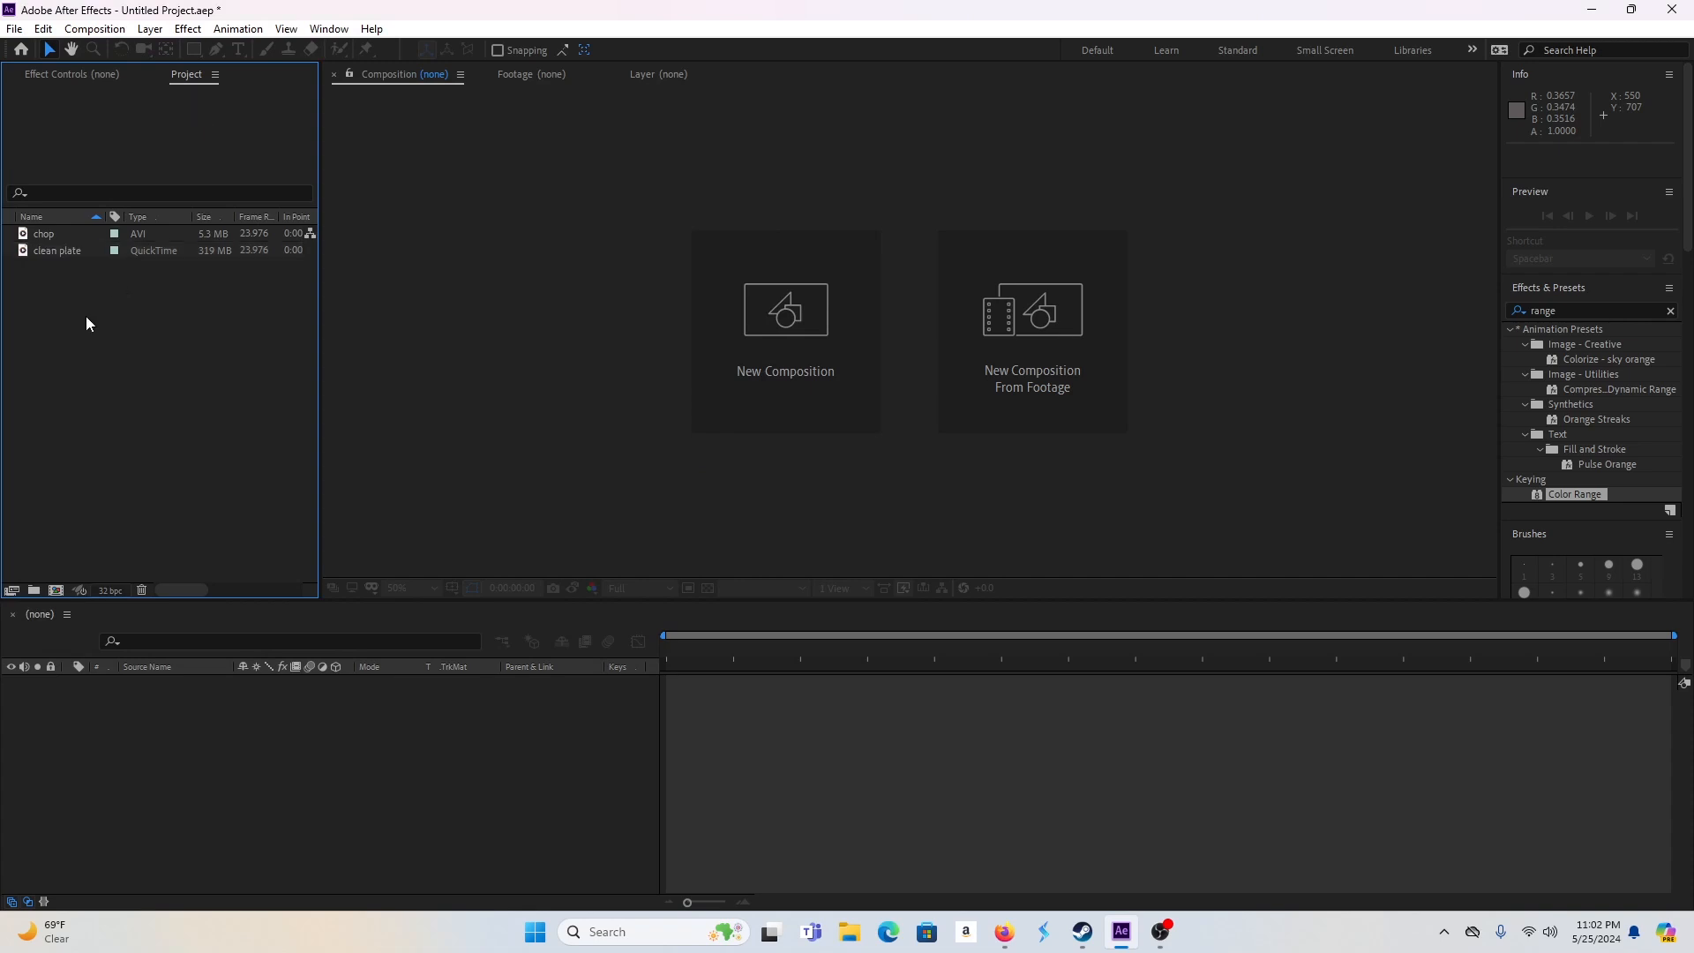
- Import the PNG image sequence from the destruction 60fps folder and rename it brick
right_click(62, 310)
mouse_move(240, 401)
click(331, 402)
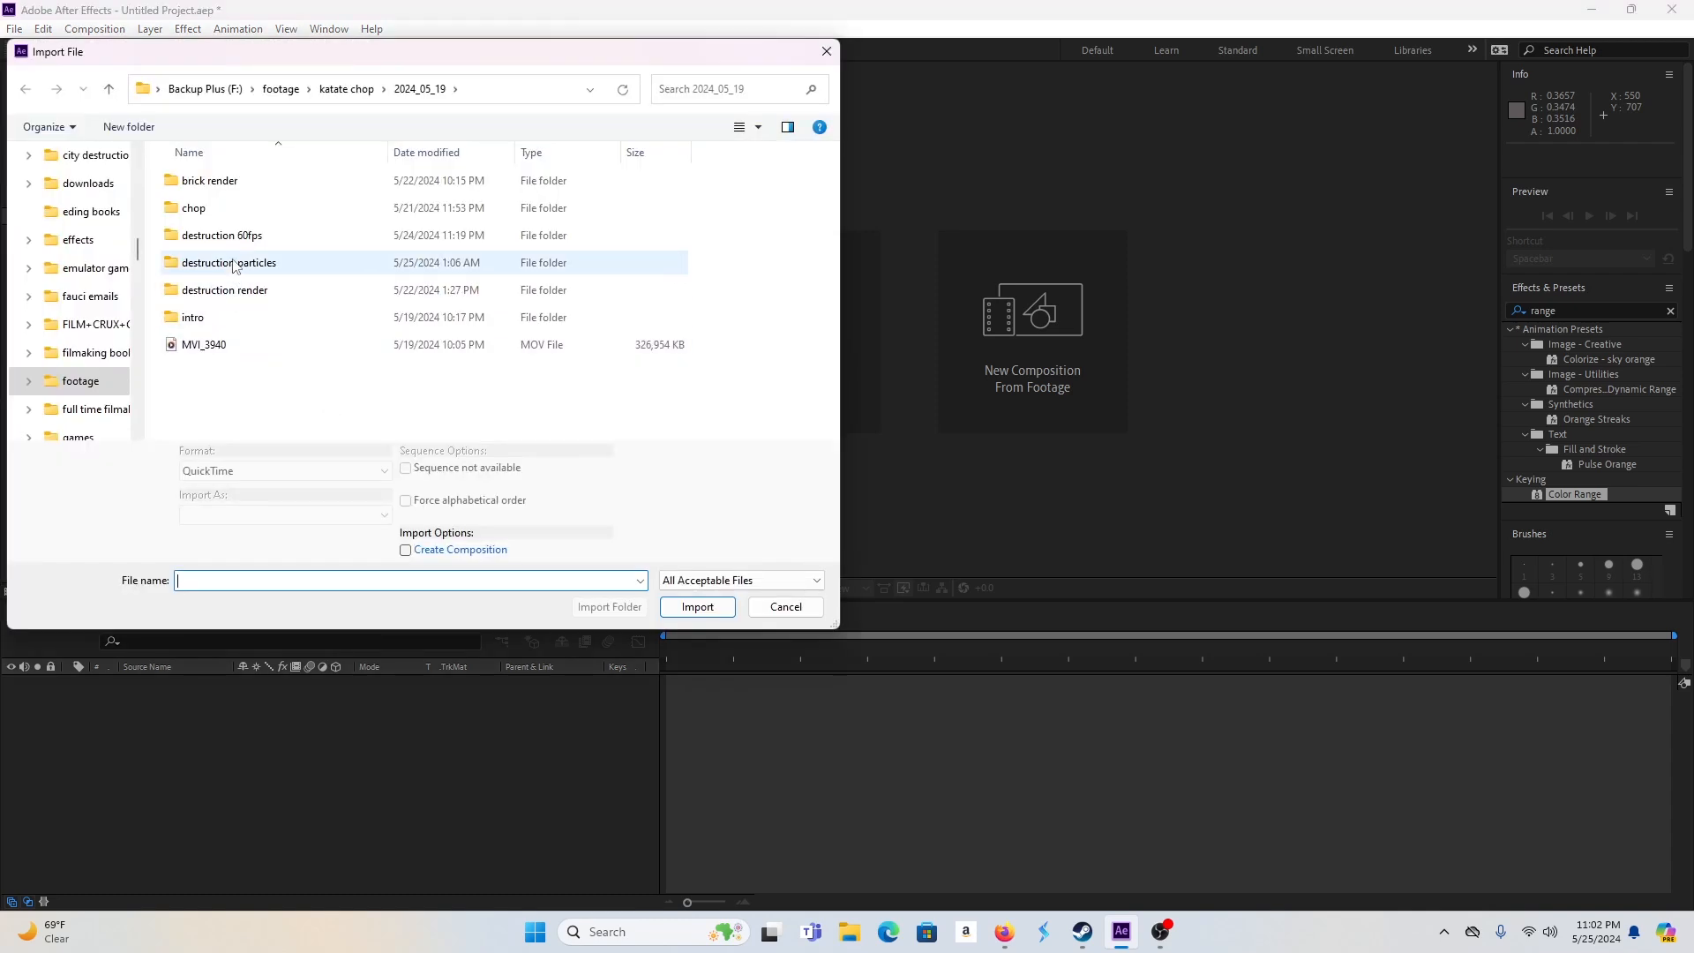
double_click(231, 235)
double_click(220, 210)
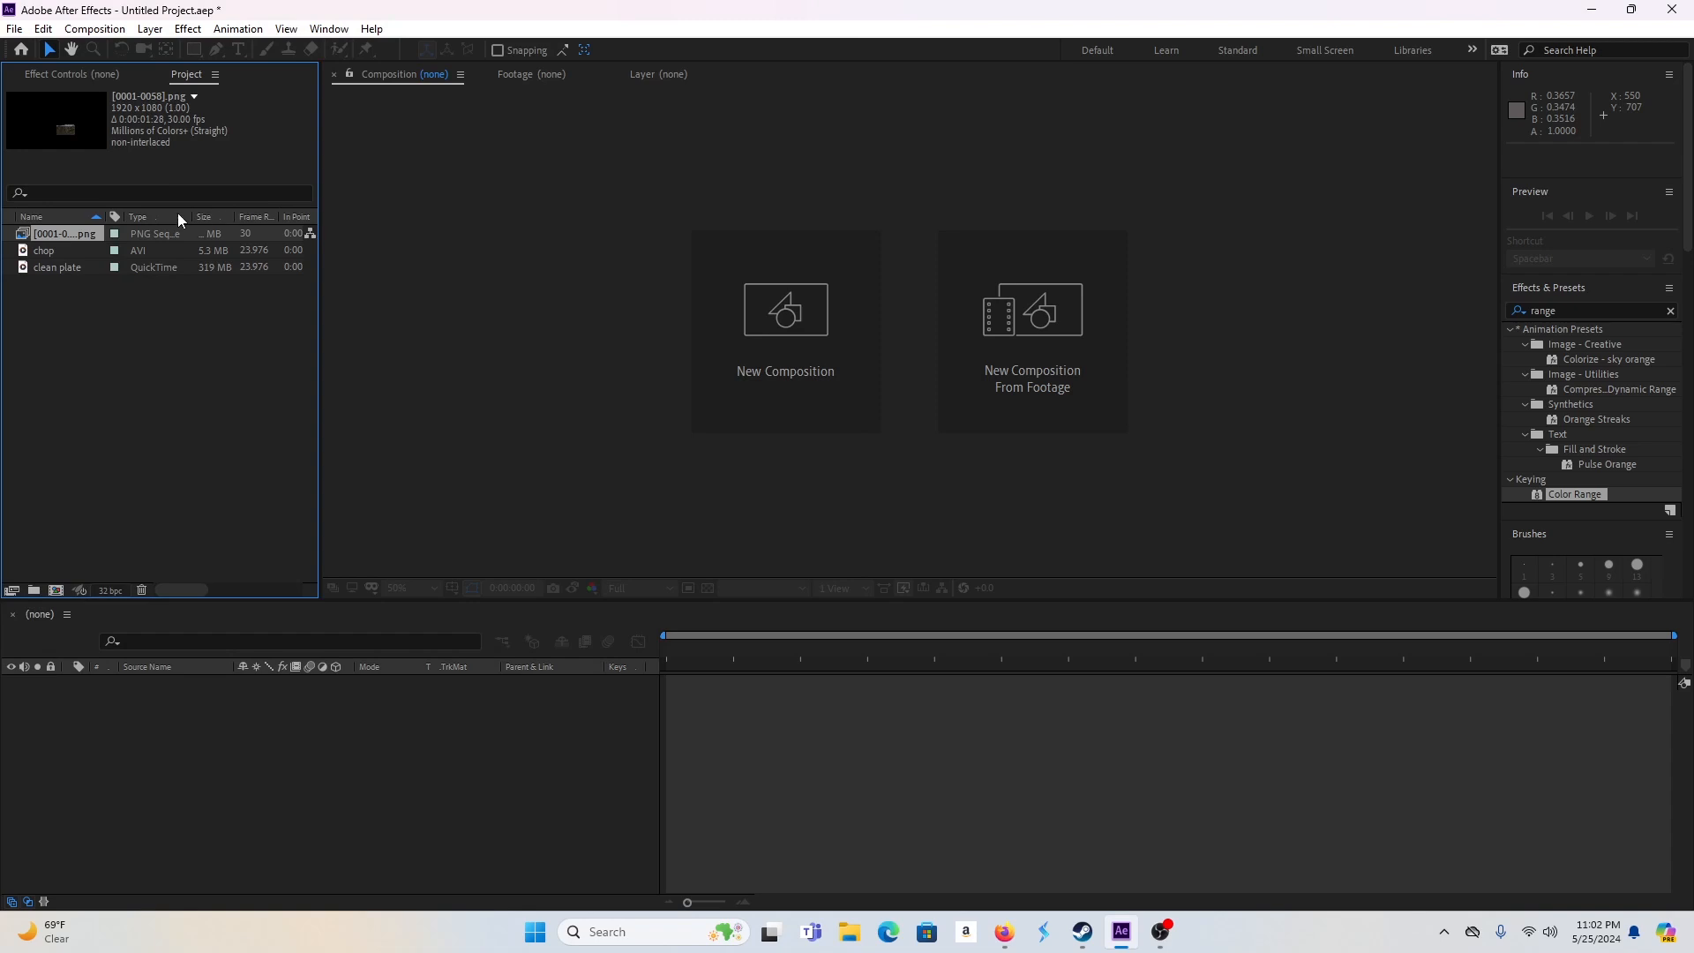
key(Return)
text(brick)
click(81, 305)
- Create a new composition from the chop footage
click(52, 254)
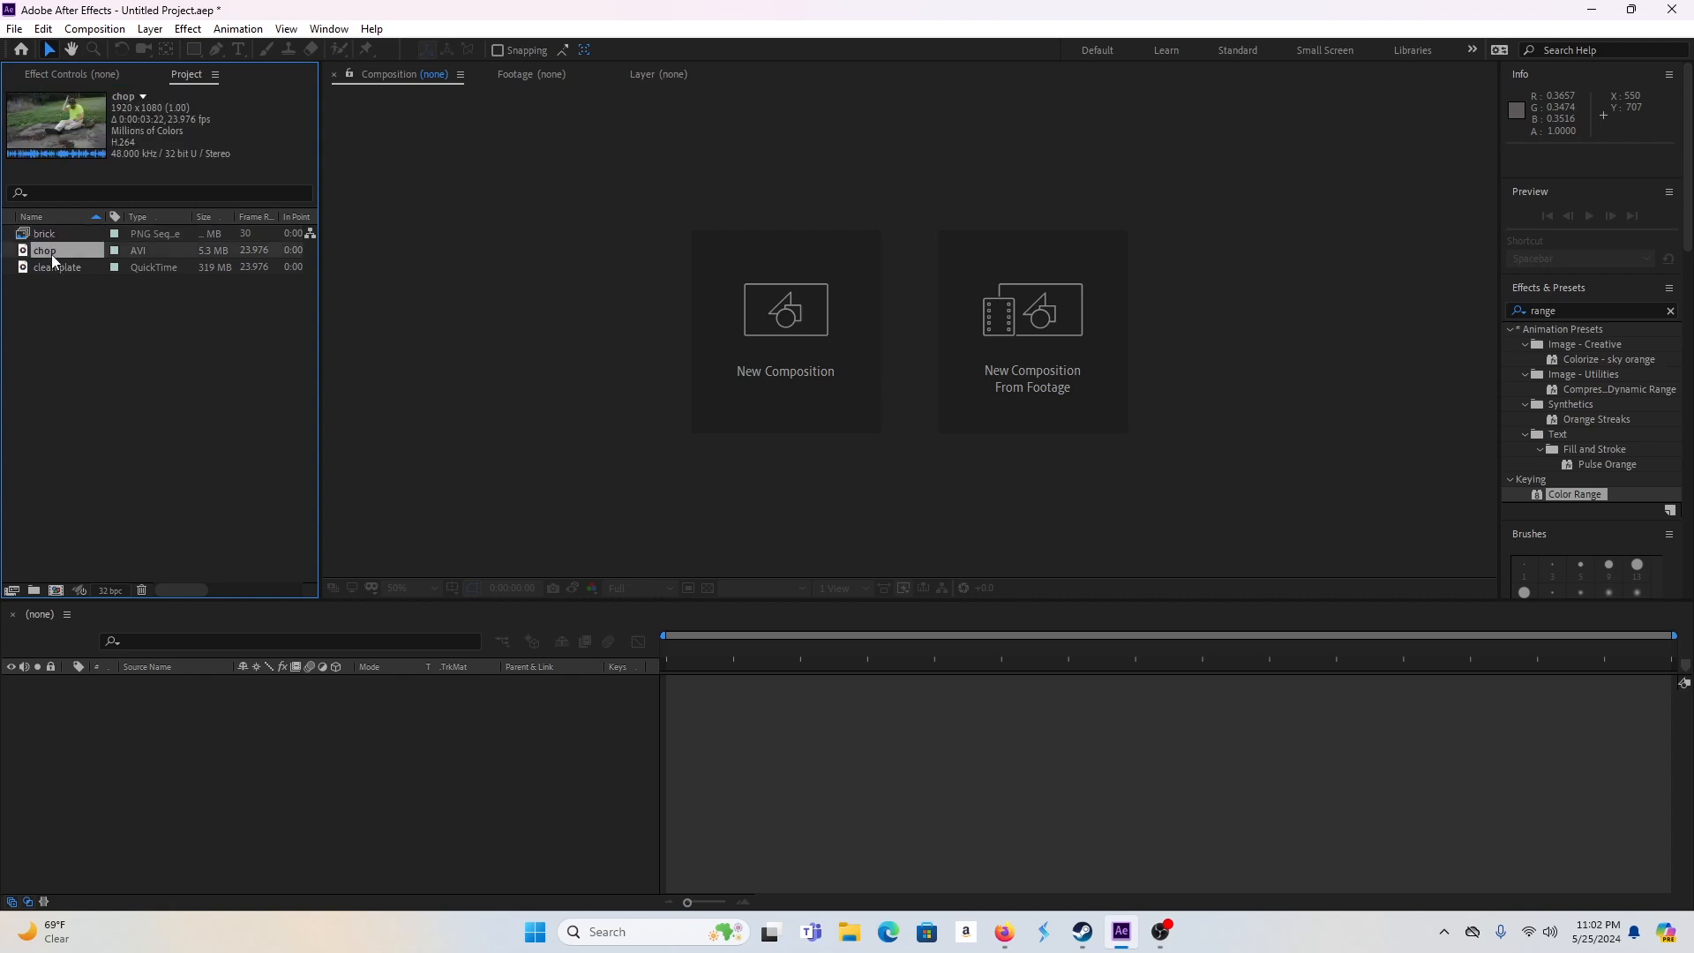
drag(51, 256, 140, 698)
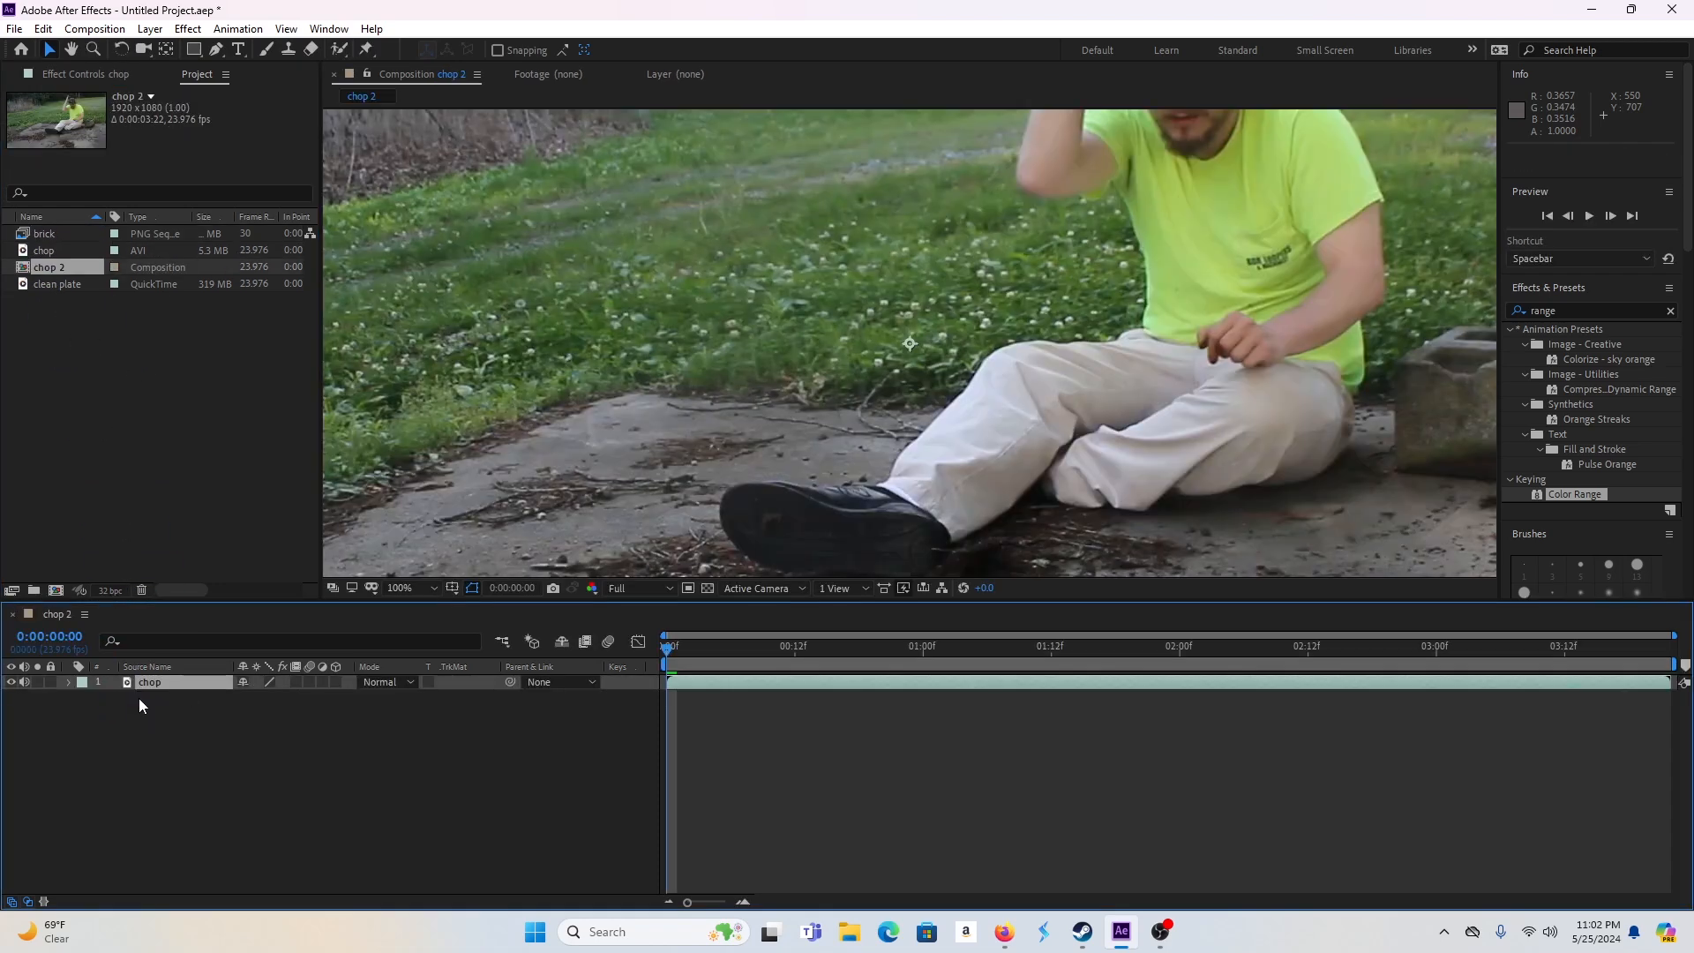
scroll(643, 288, down, 2)
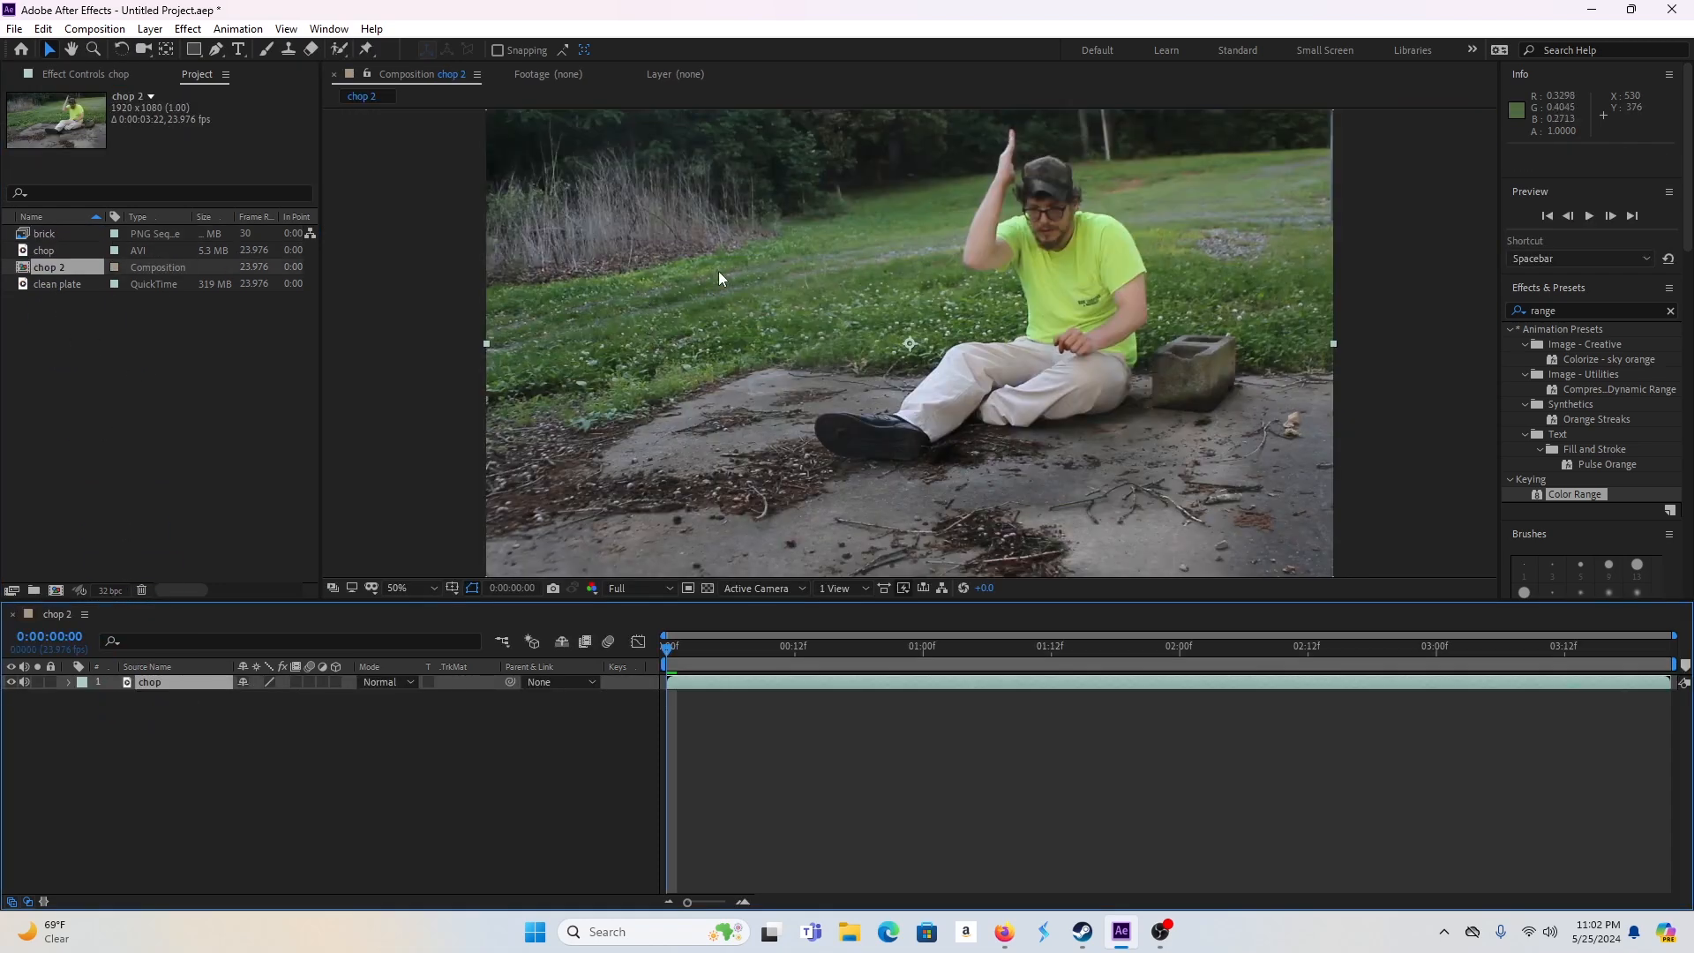
- Add the brick sequence to the composition as a layer above chop
click(63, 238)
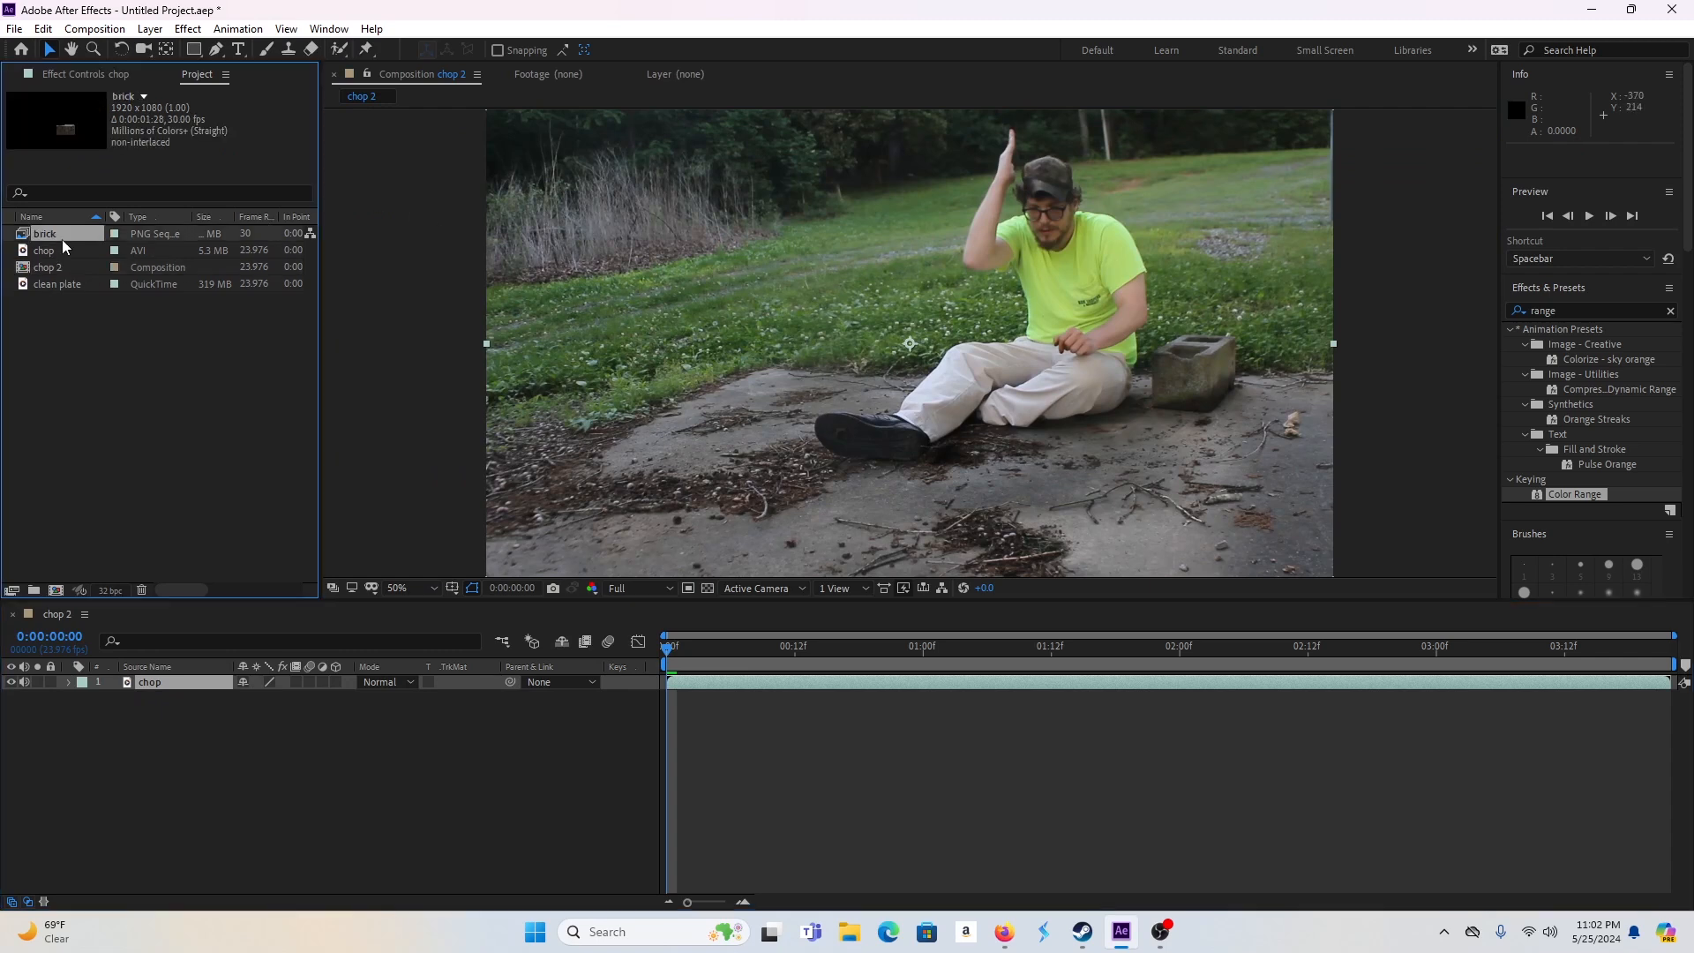
drag(63, 246, 149, 688)
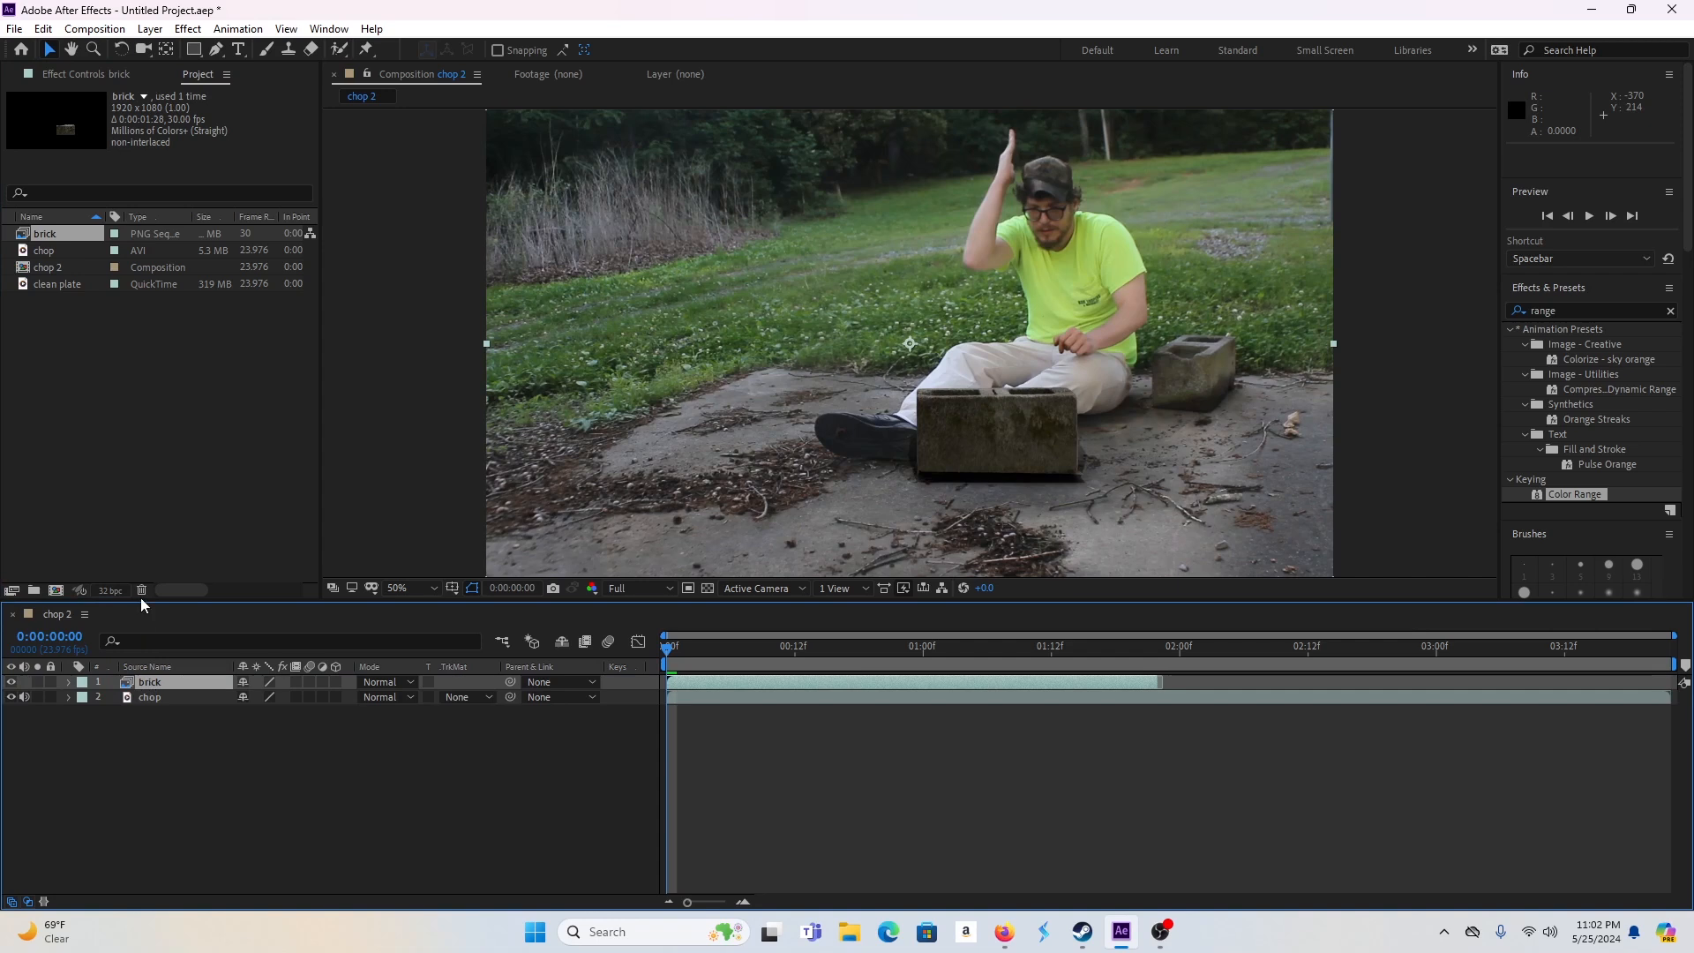
scroll(695, 362, up, 1)
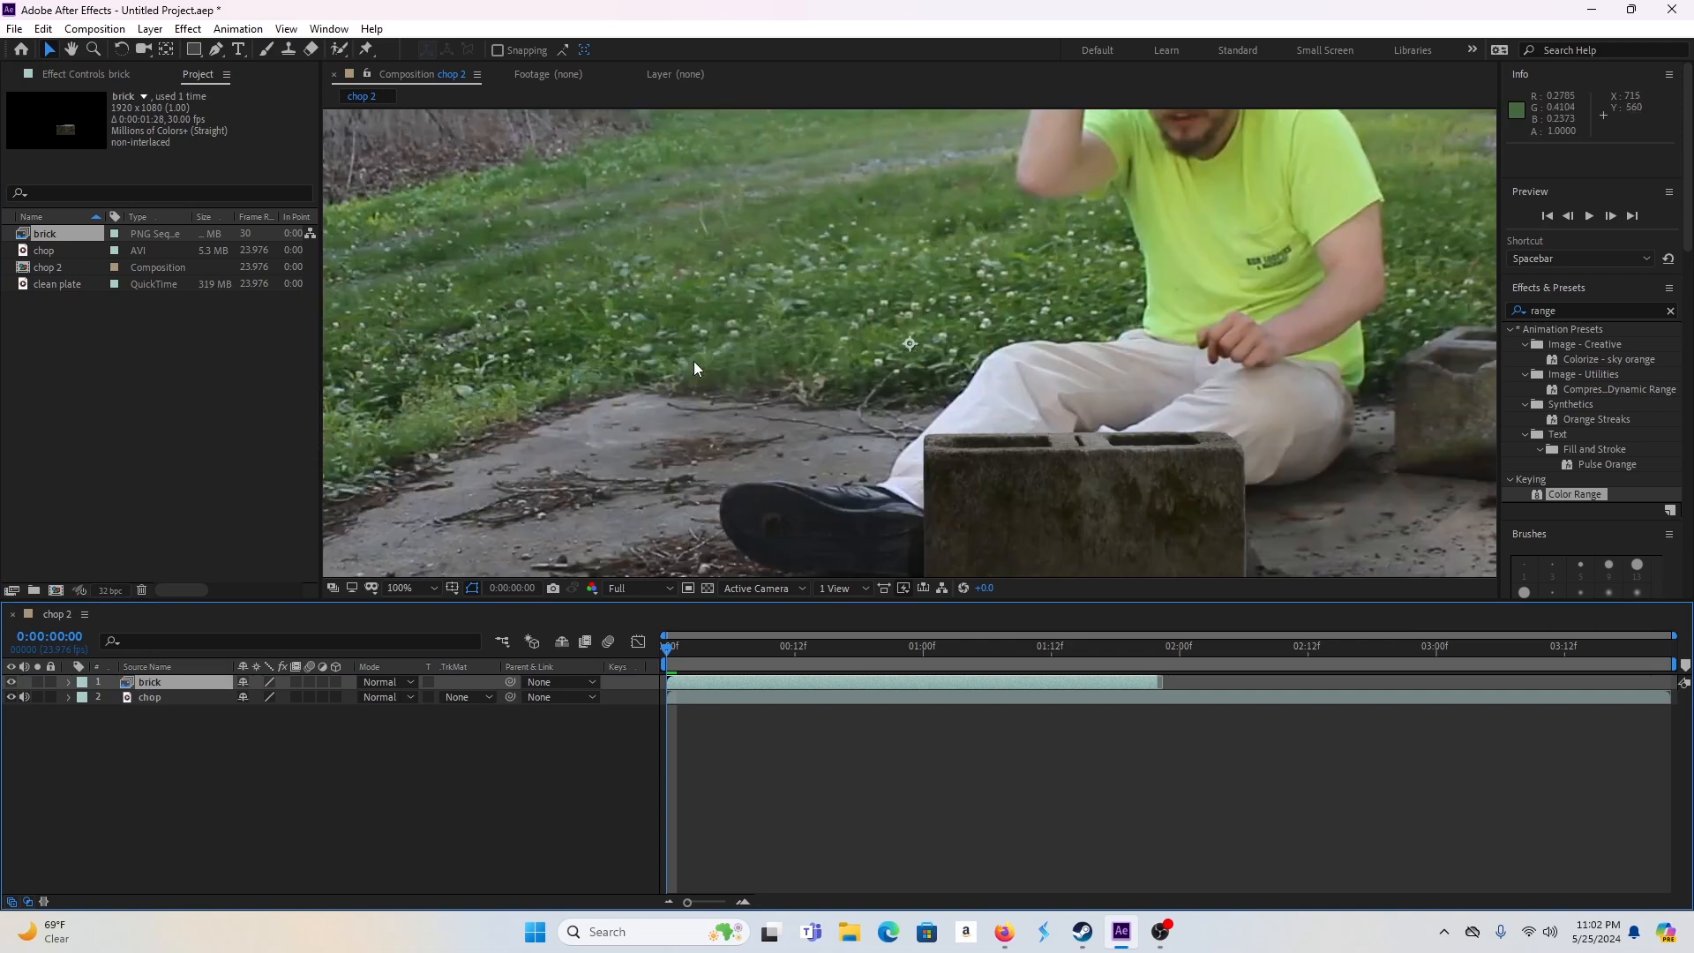
scroll(695, 362, down, 1)
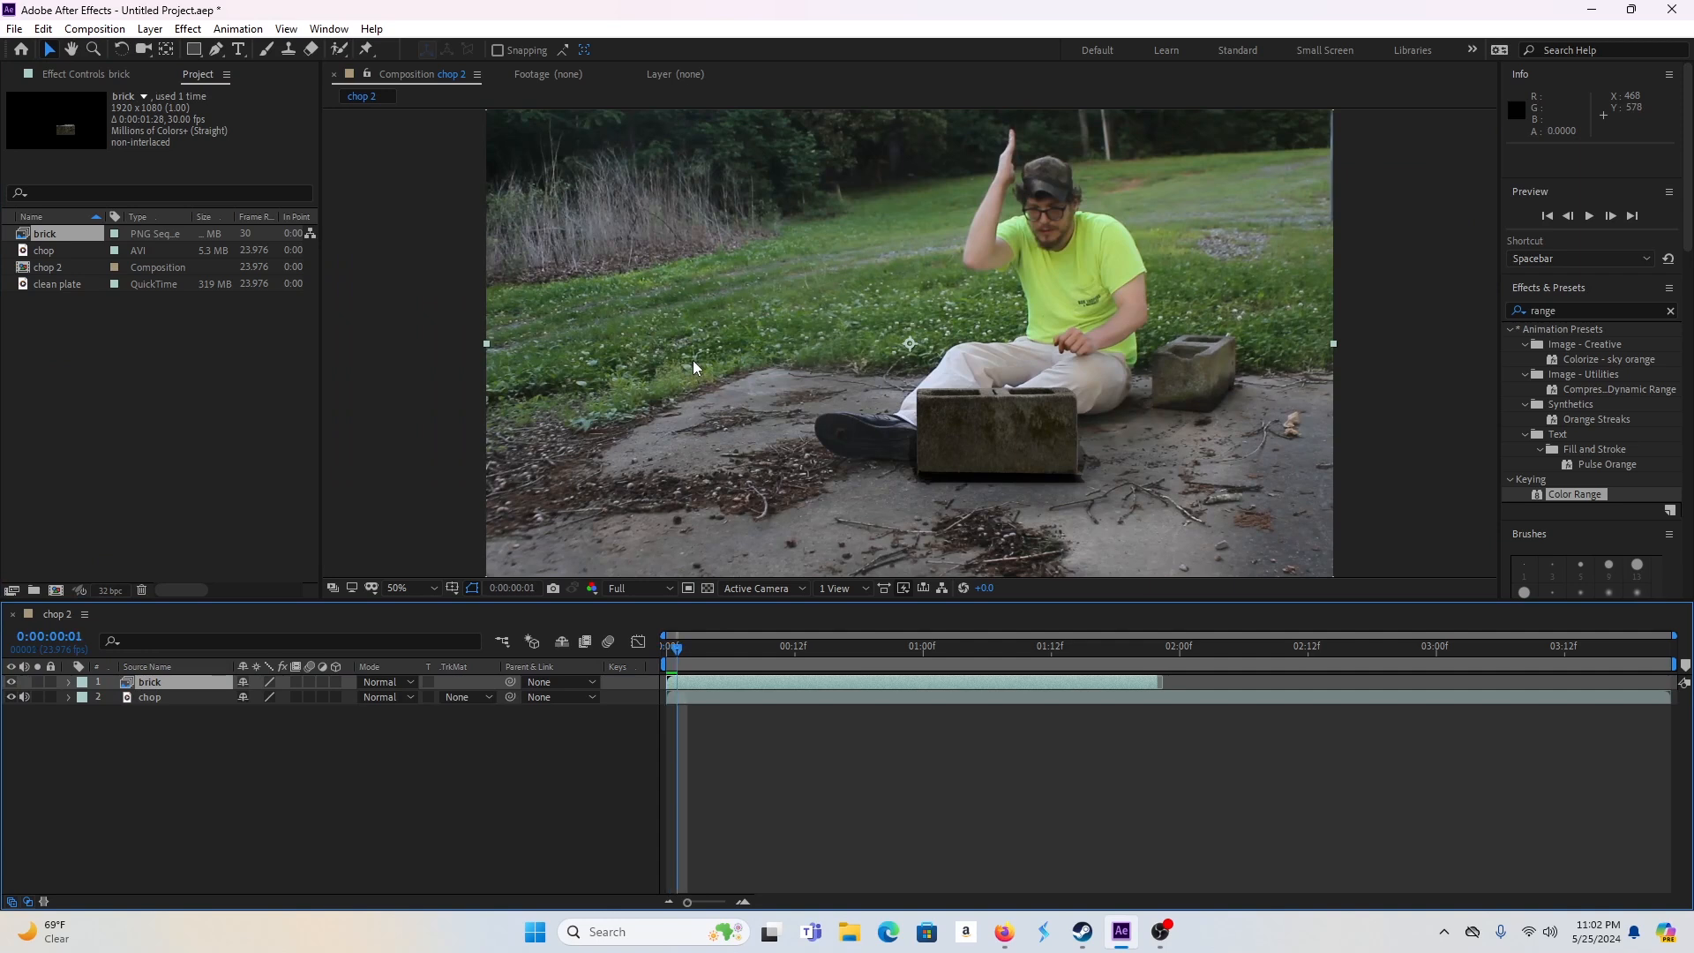
- Split the brick layer at 0:00:00:03 and remove the segment before the split
key(Page_Down)
key(Page_Down)
key(Page_Down)
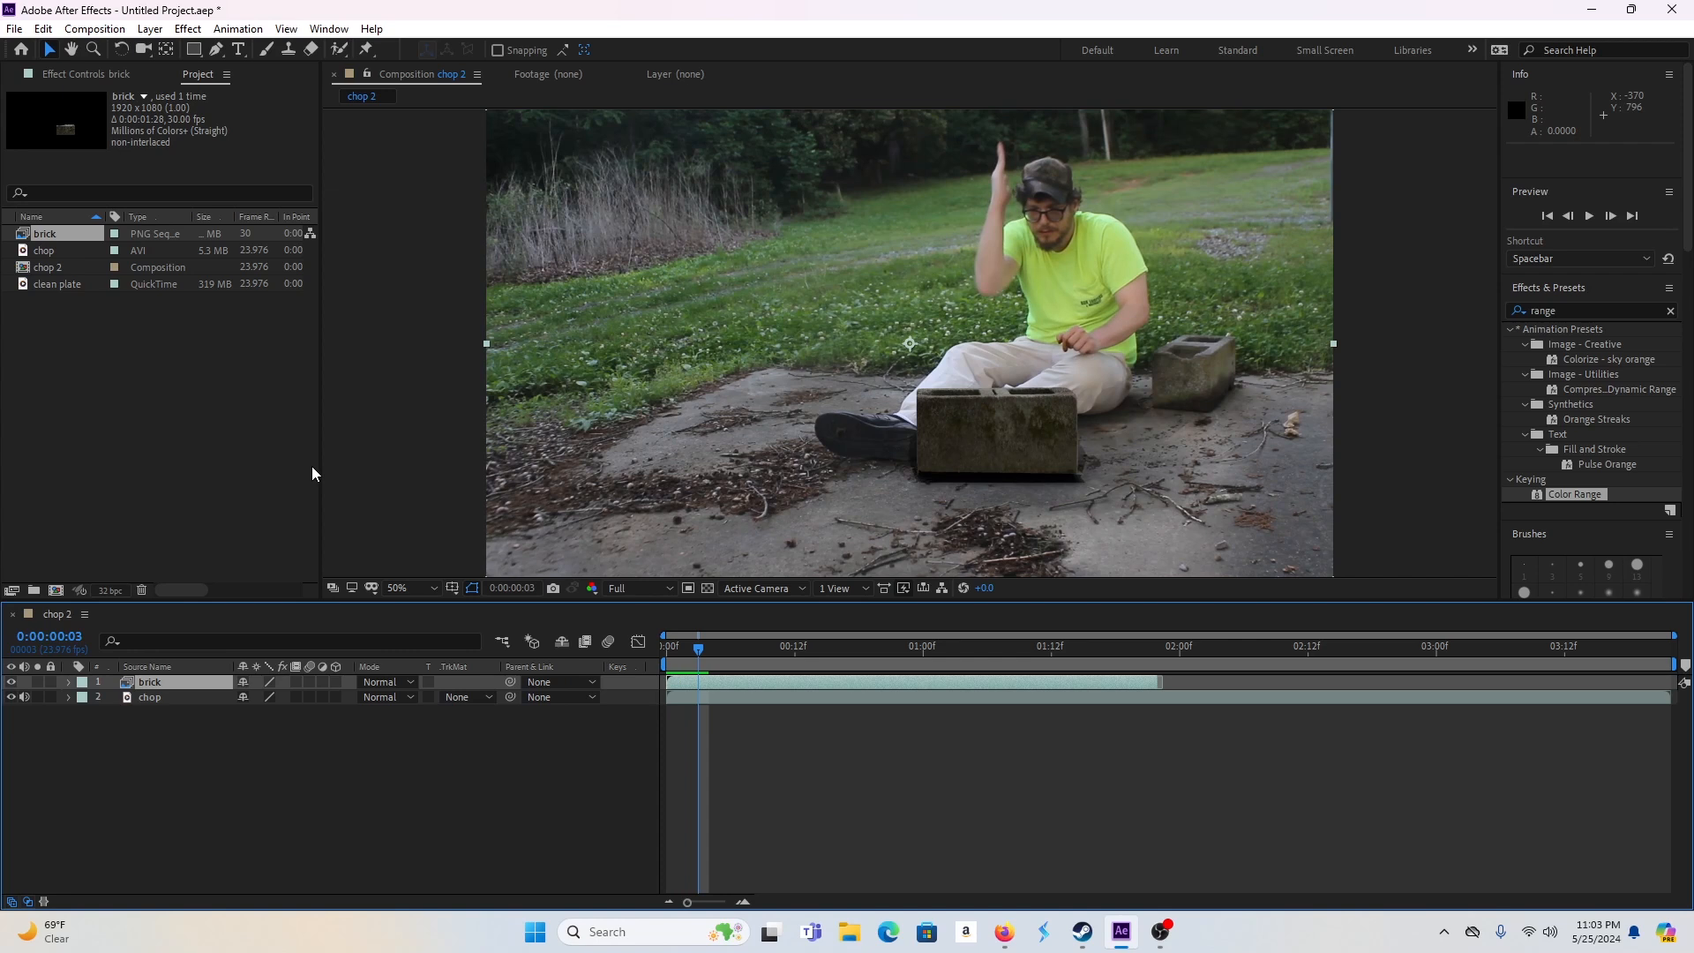
key(ctrl+d)
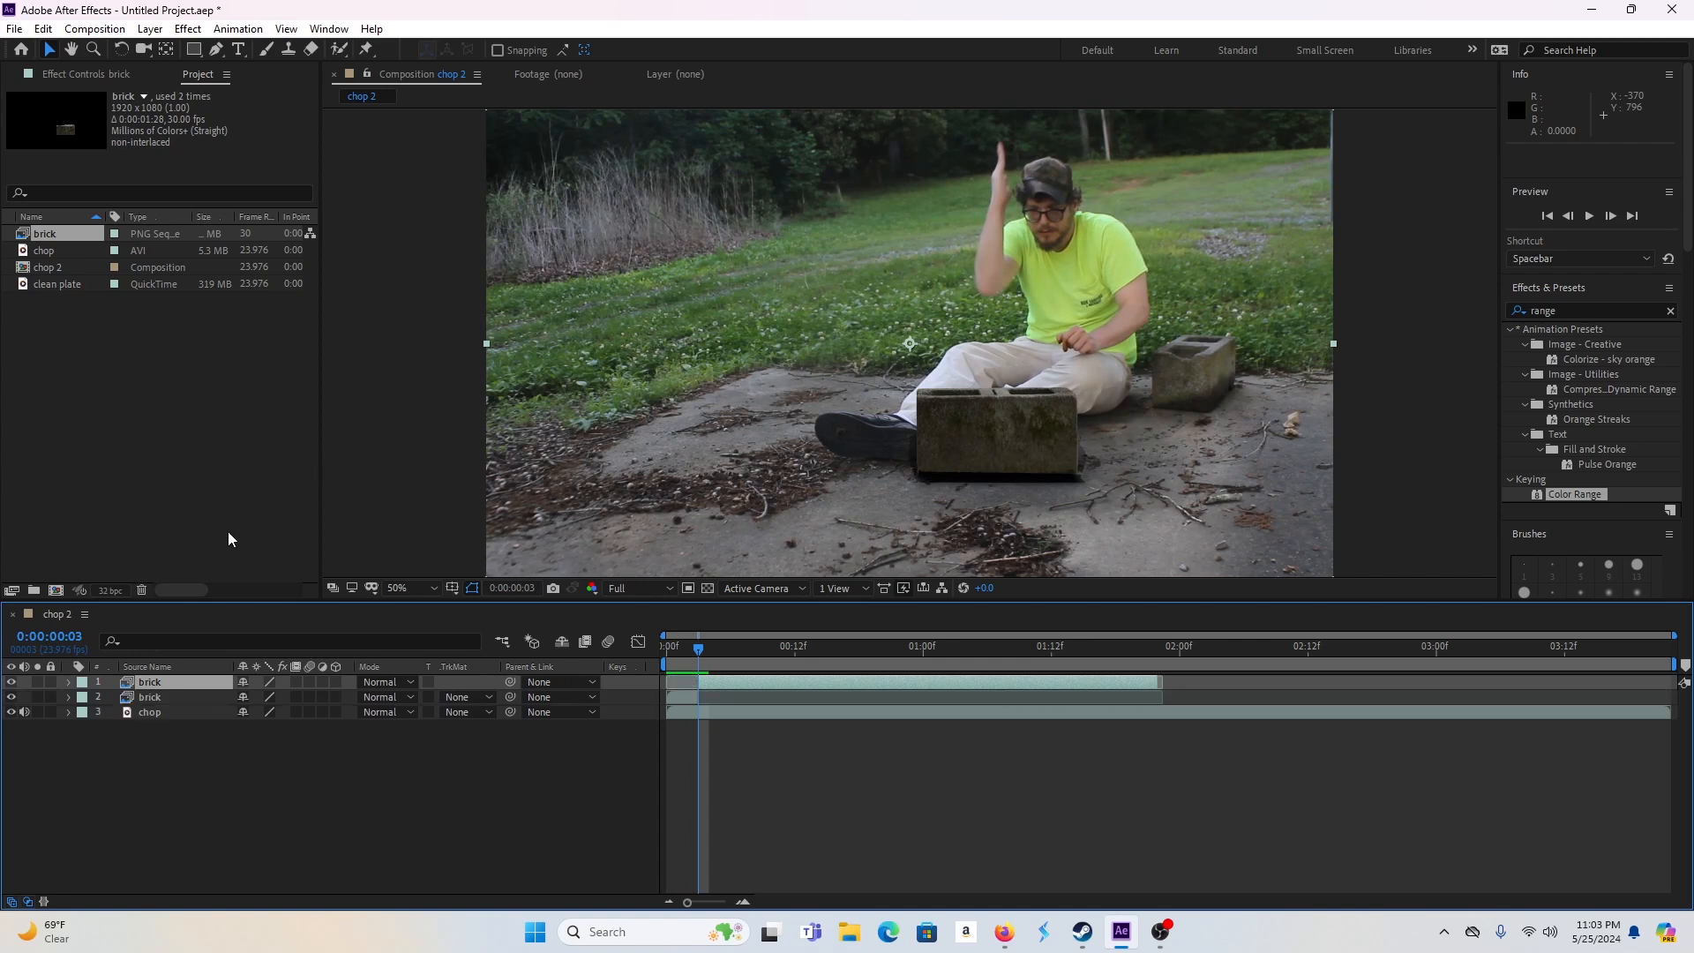
click(166, 703)
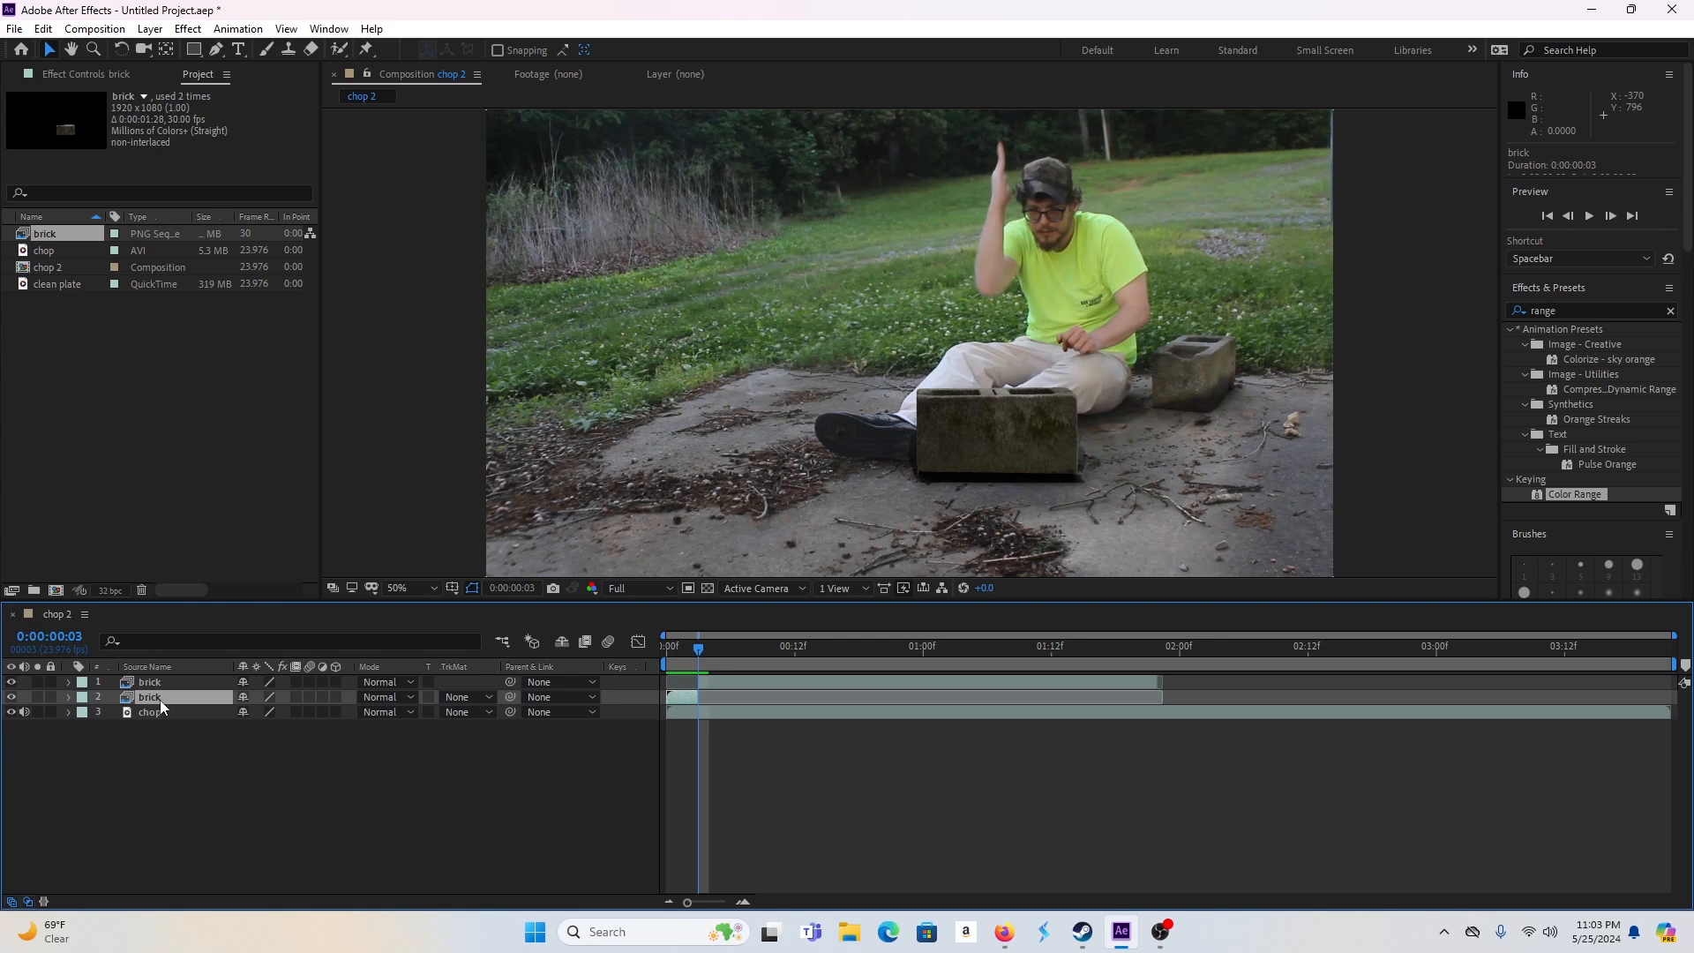
key(ctrl+x)
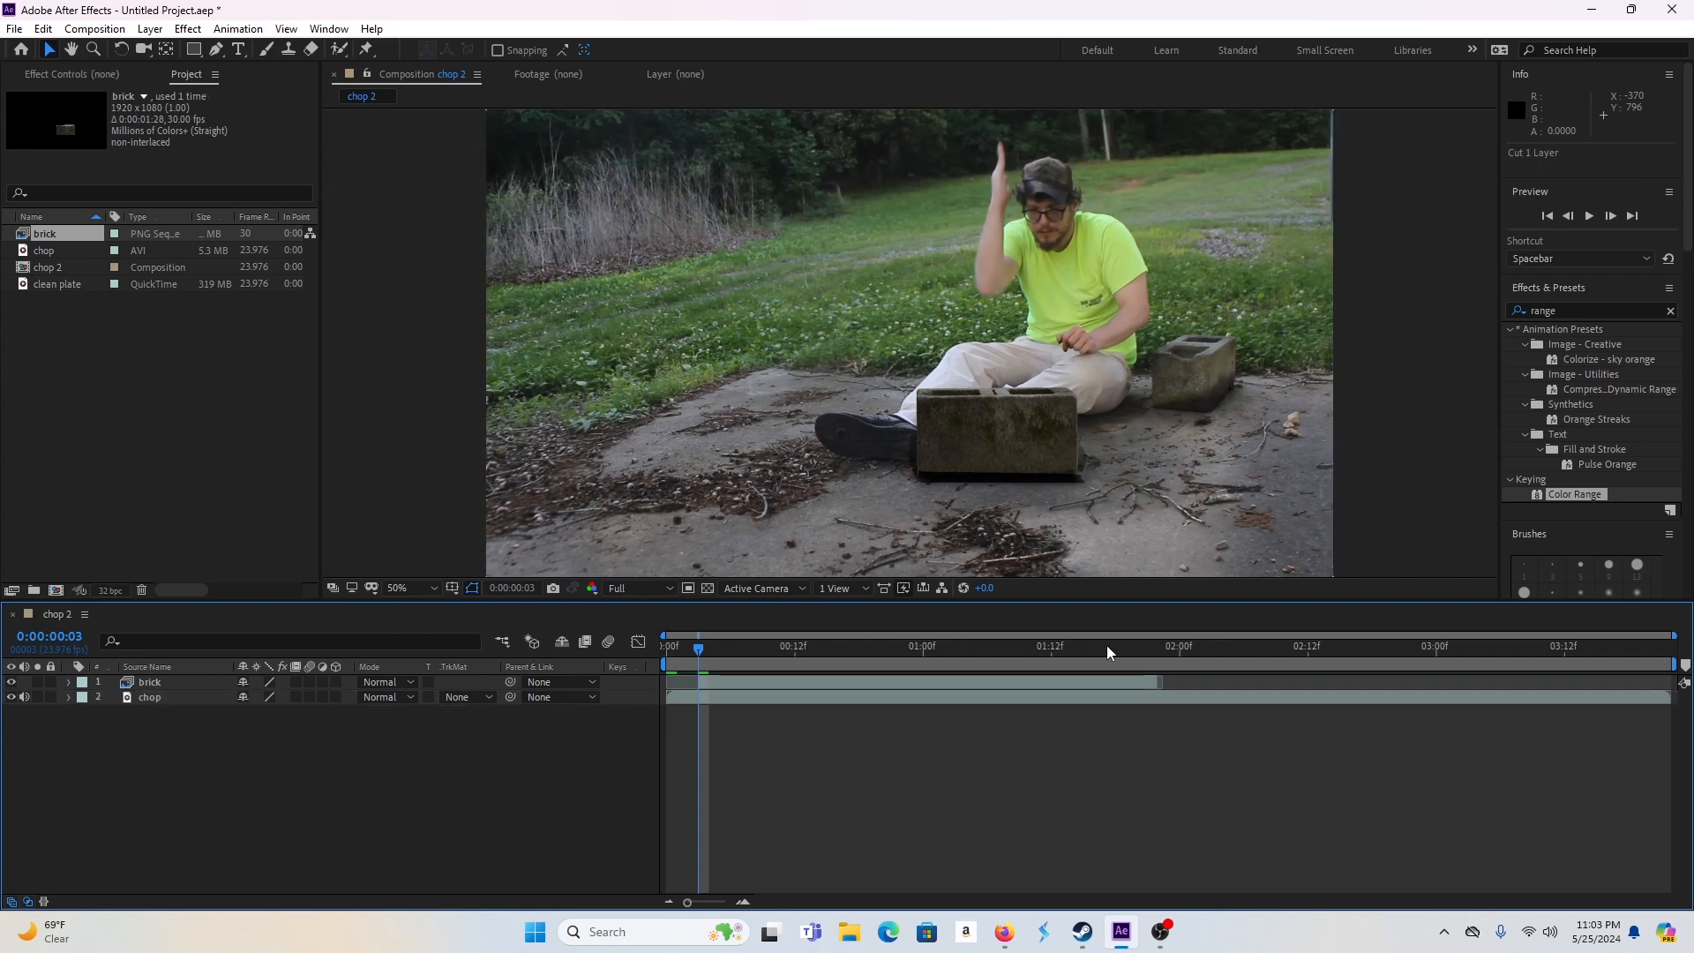
- Set the work area to run from 0:00:00:04 to 0:00:01:21
drag(1121, 650, 1149, 650)
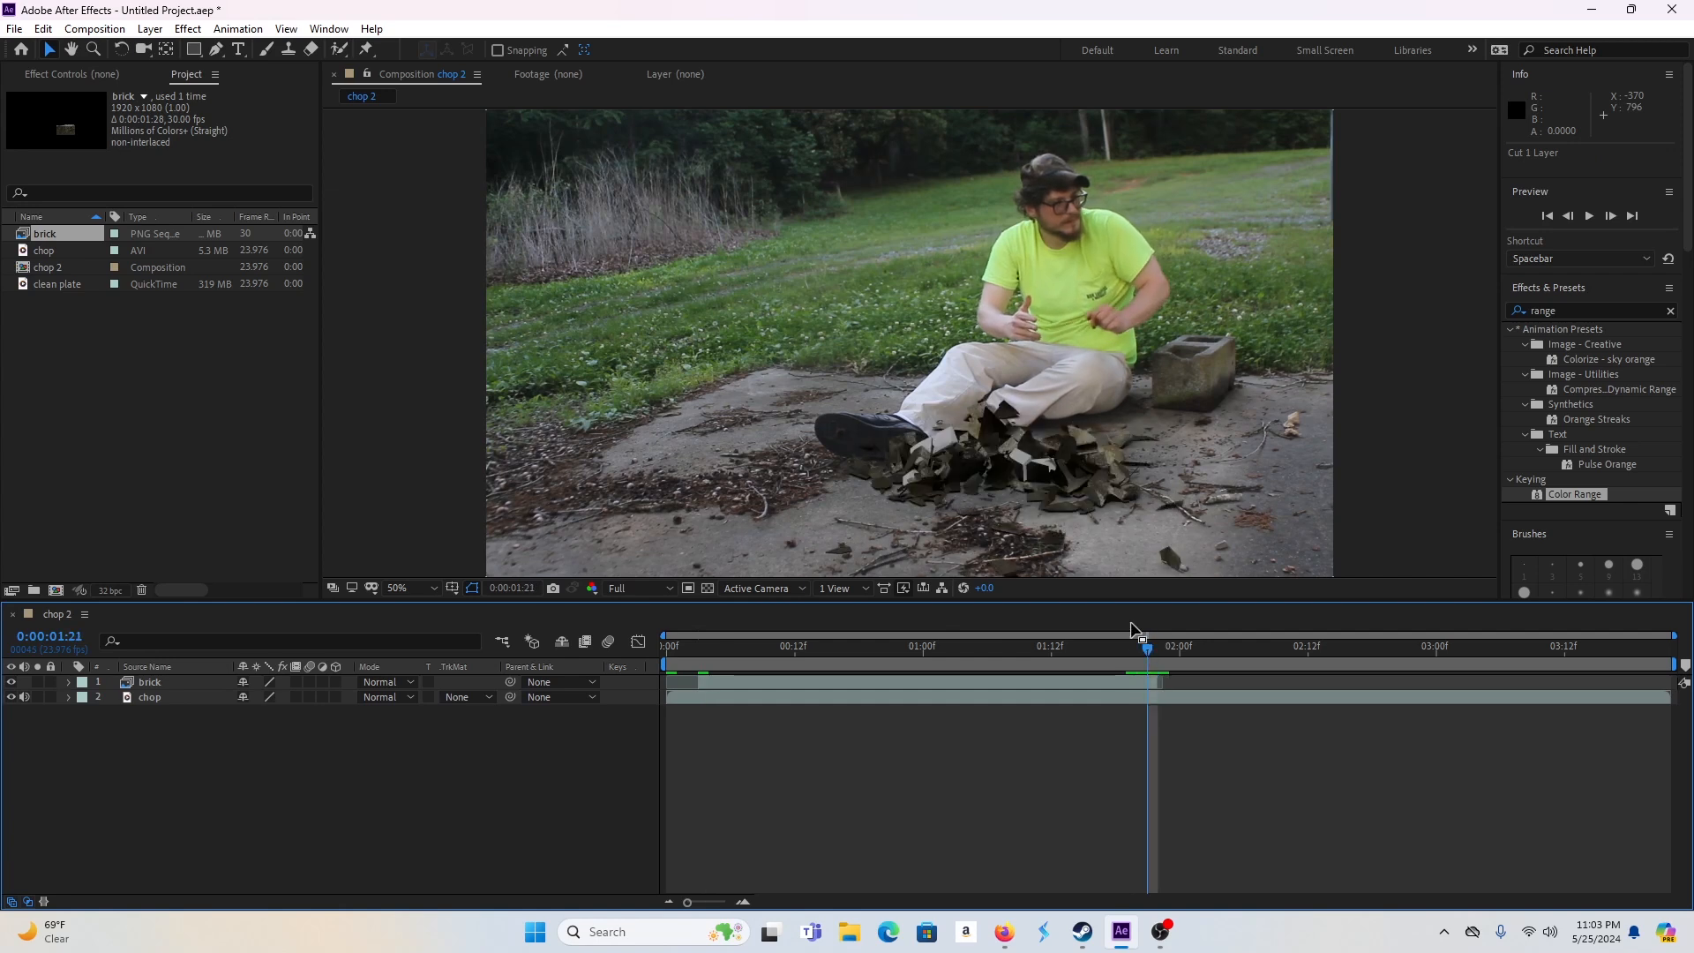
key(n)
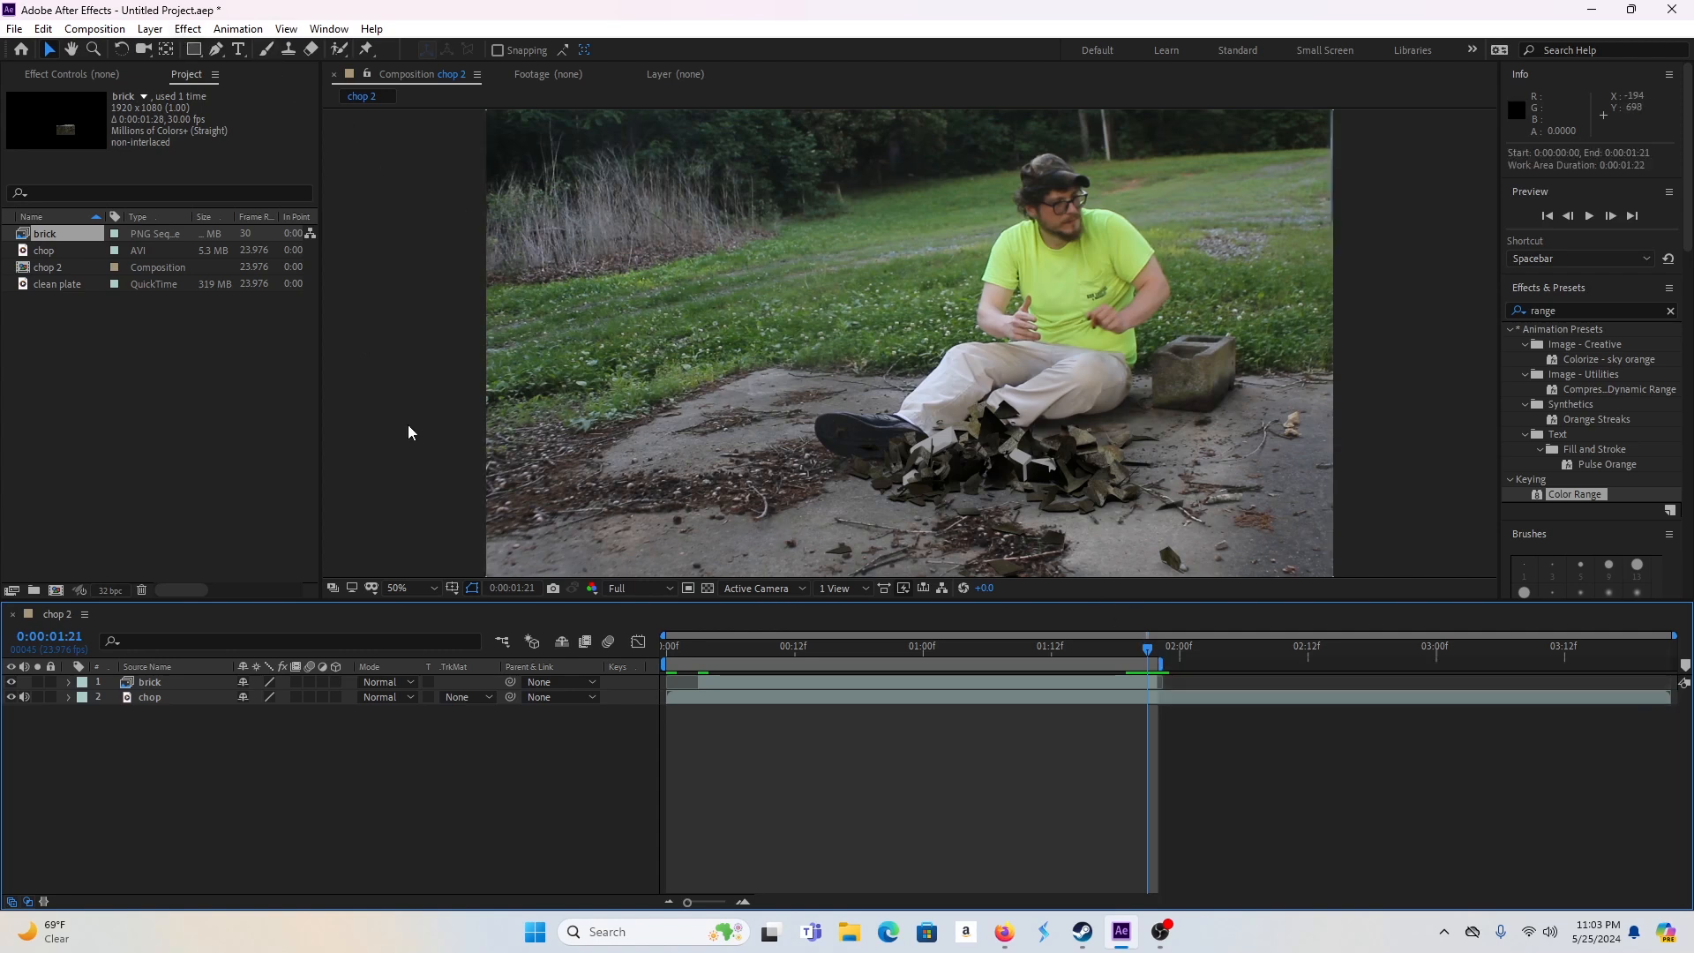
drag(671, 664, 706, 663)
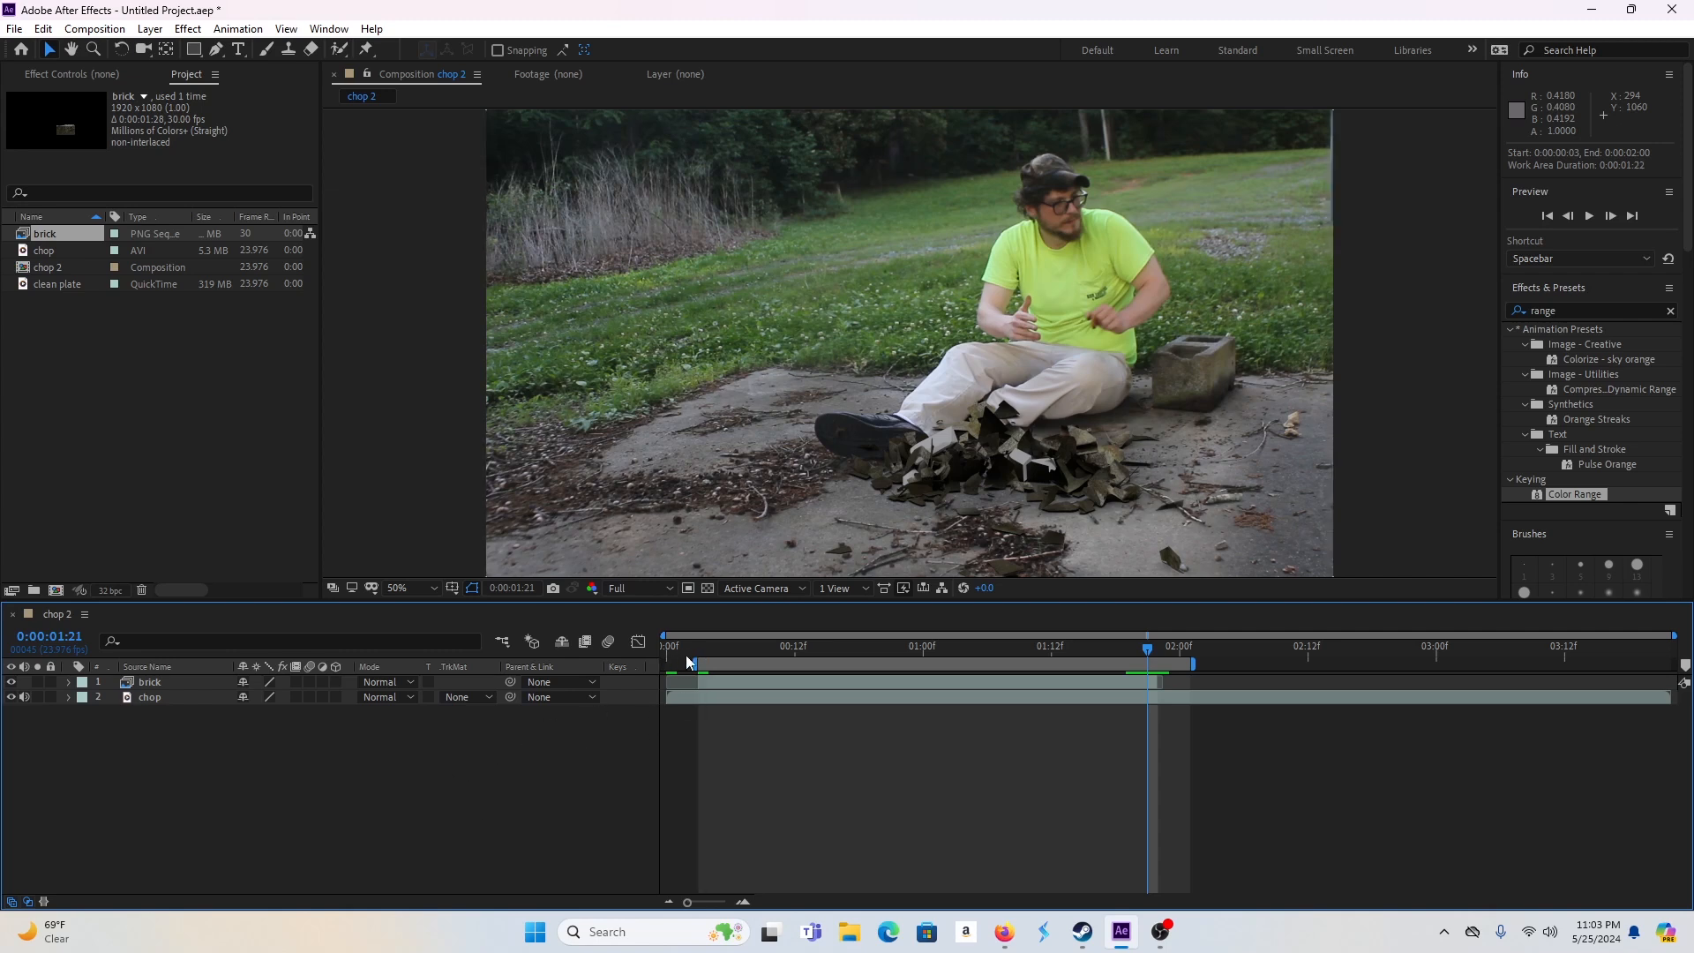
drag(695, 663, 698, 662)
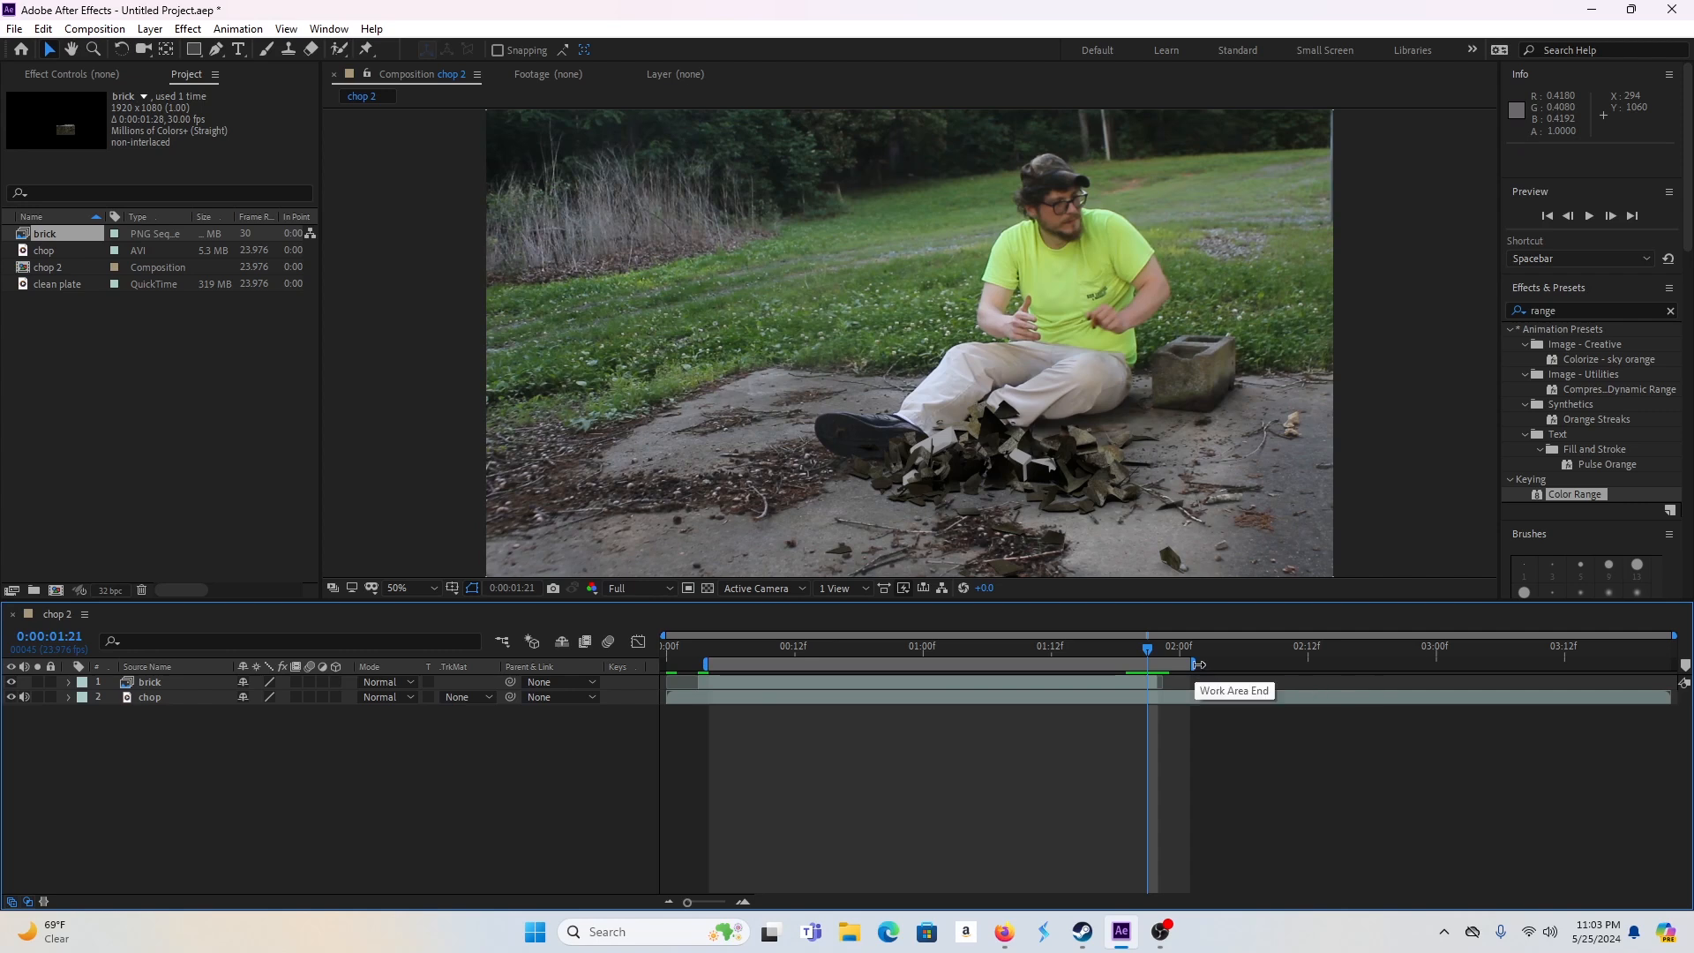
drag(1193, 663, 1164, 665)
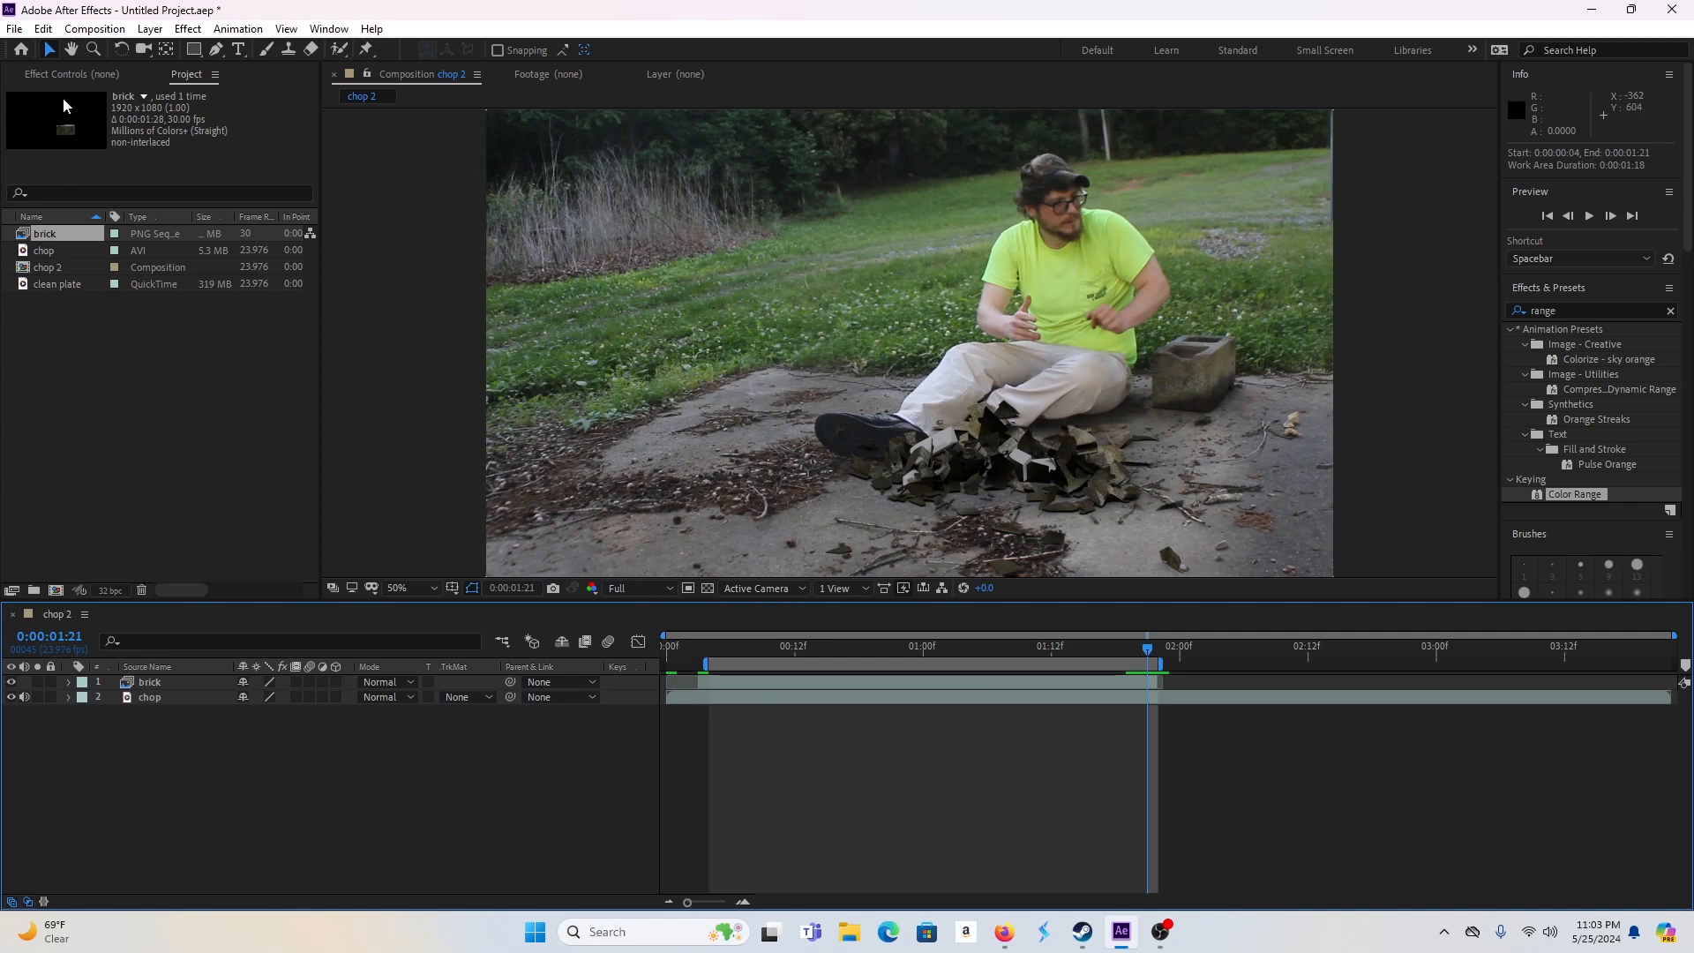
- Trim the composition to the work area
click(95, 29)
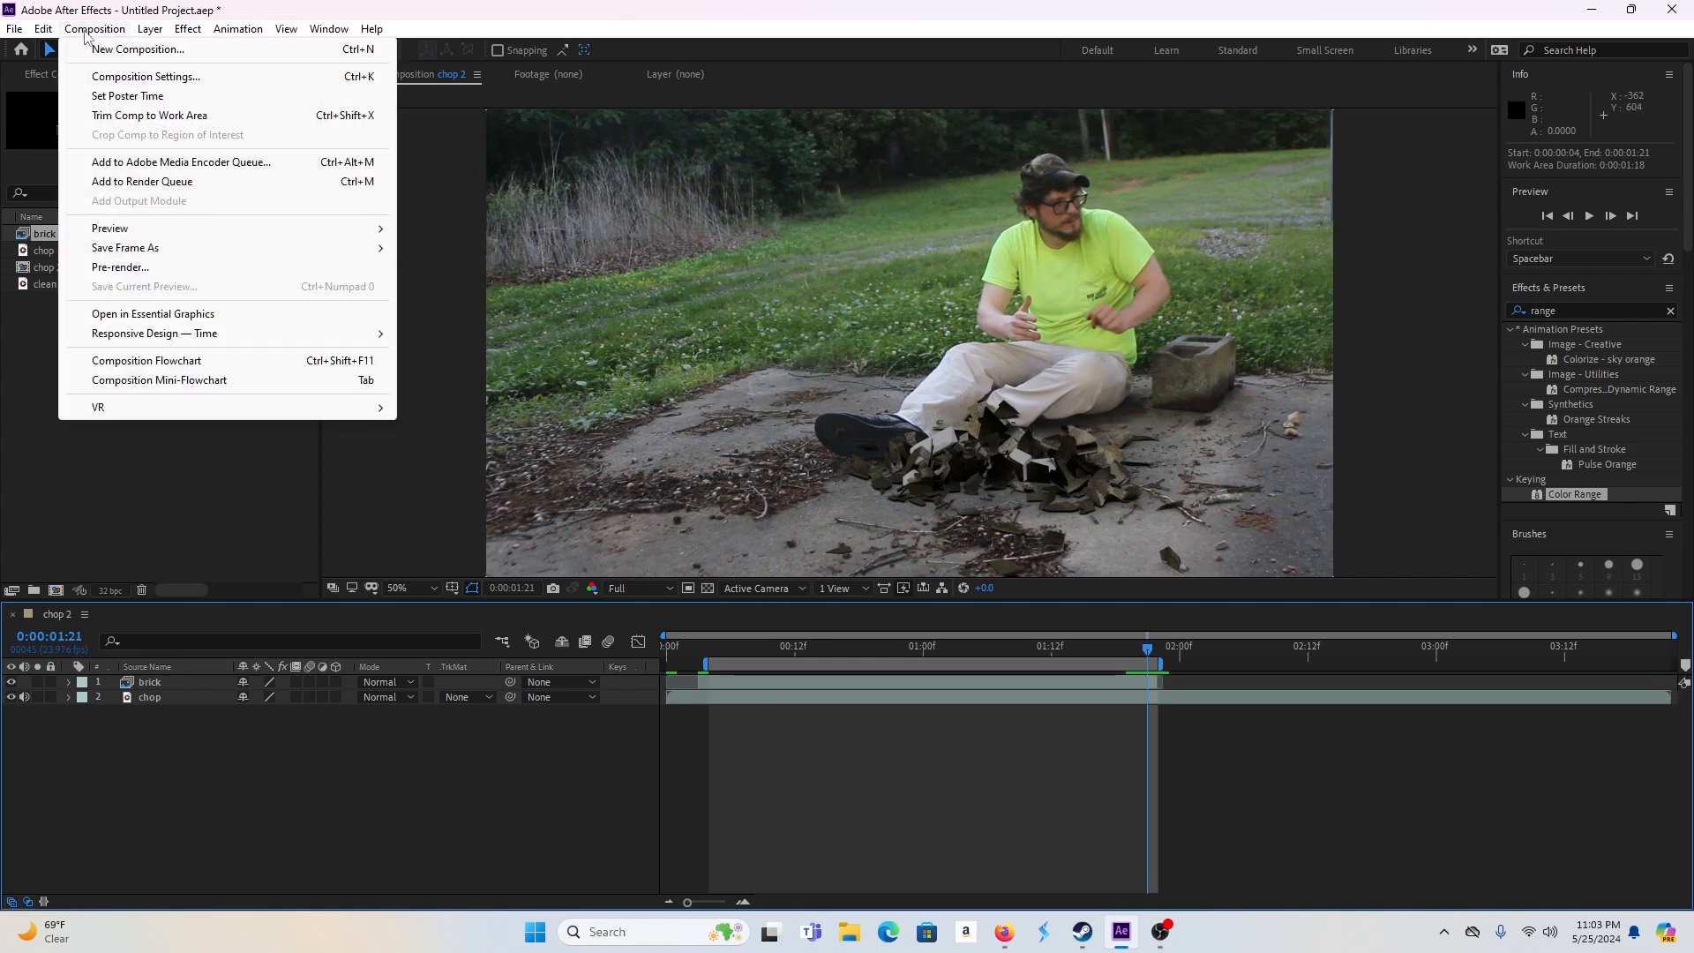
click(111, 118)
key(comma)
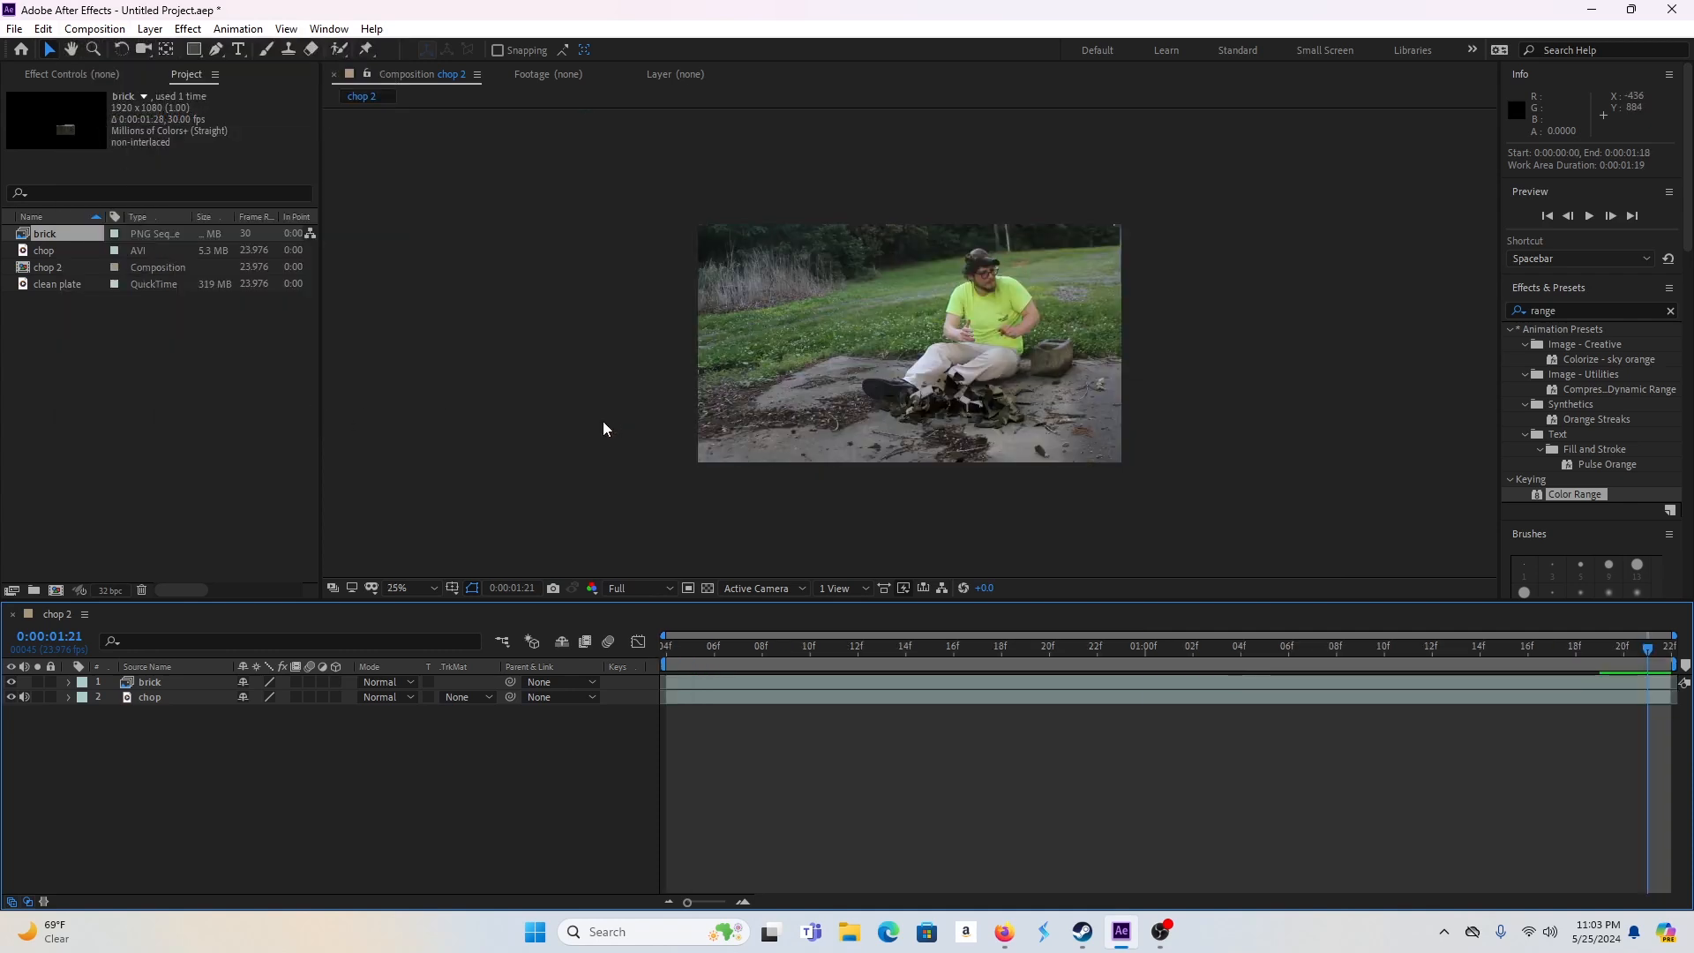
- At the first frame, add the clean plate footage between the brick and chop layers and hide it
drag(764, 650, 639, 648)
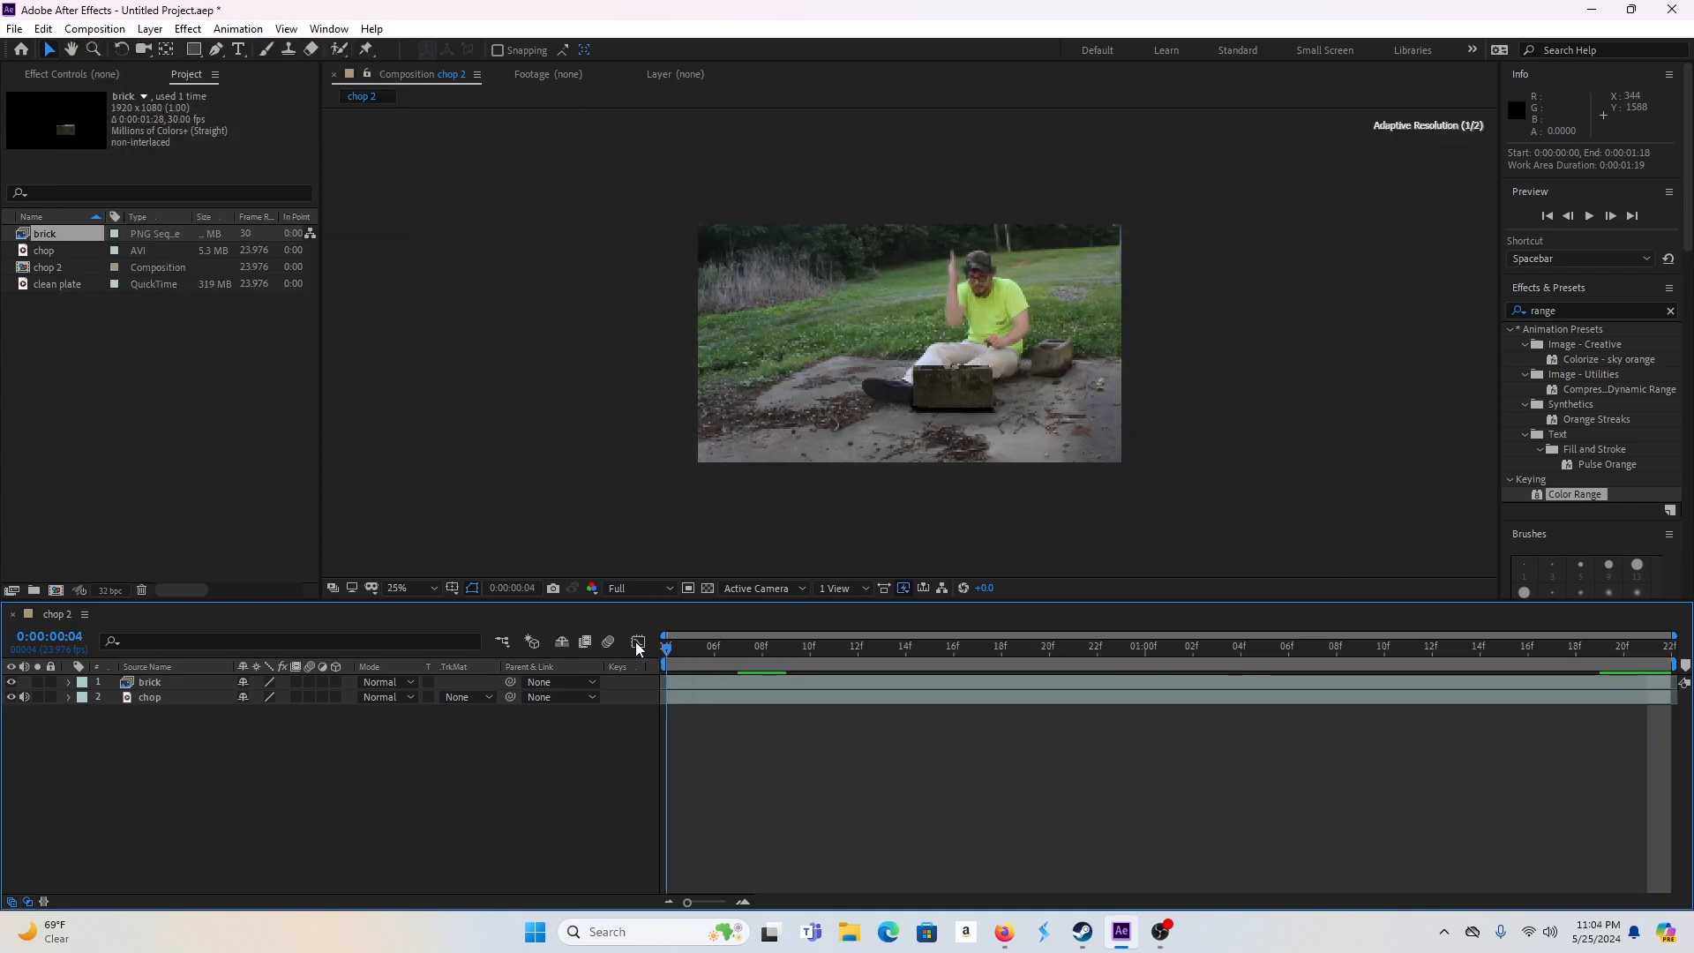
key(period)
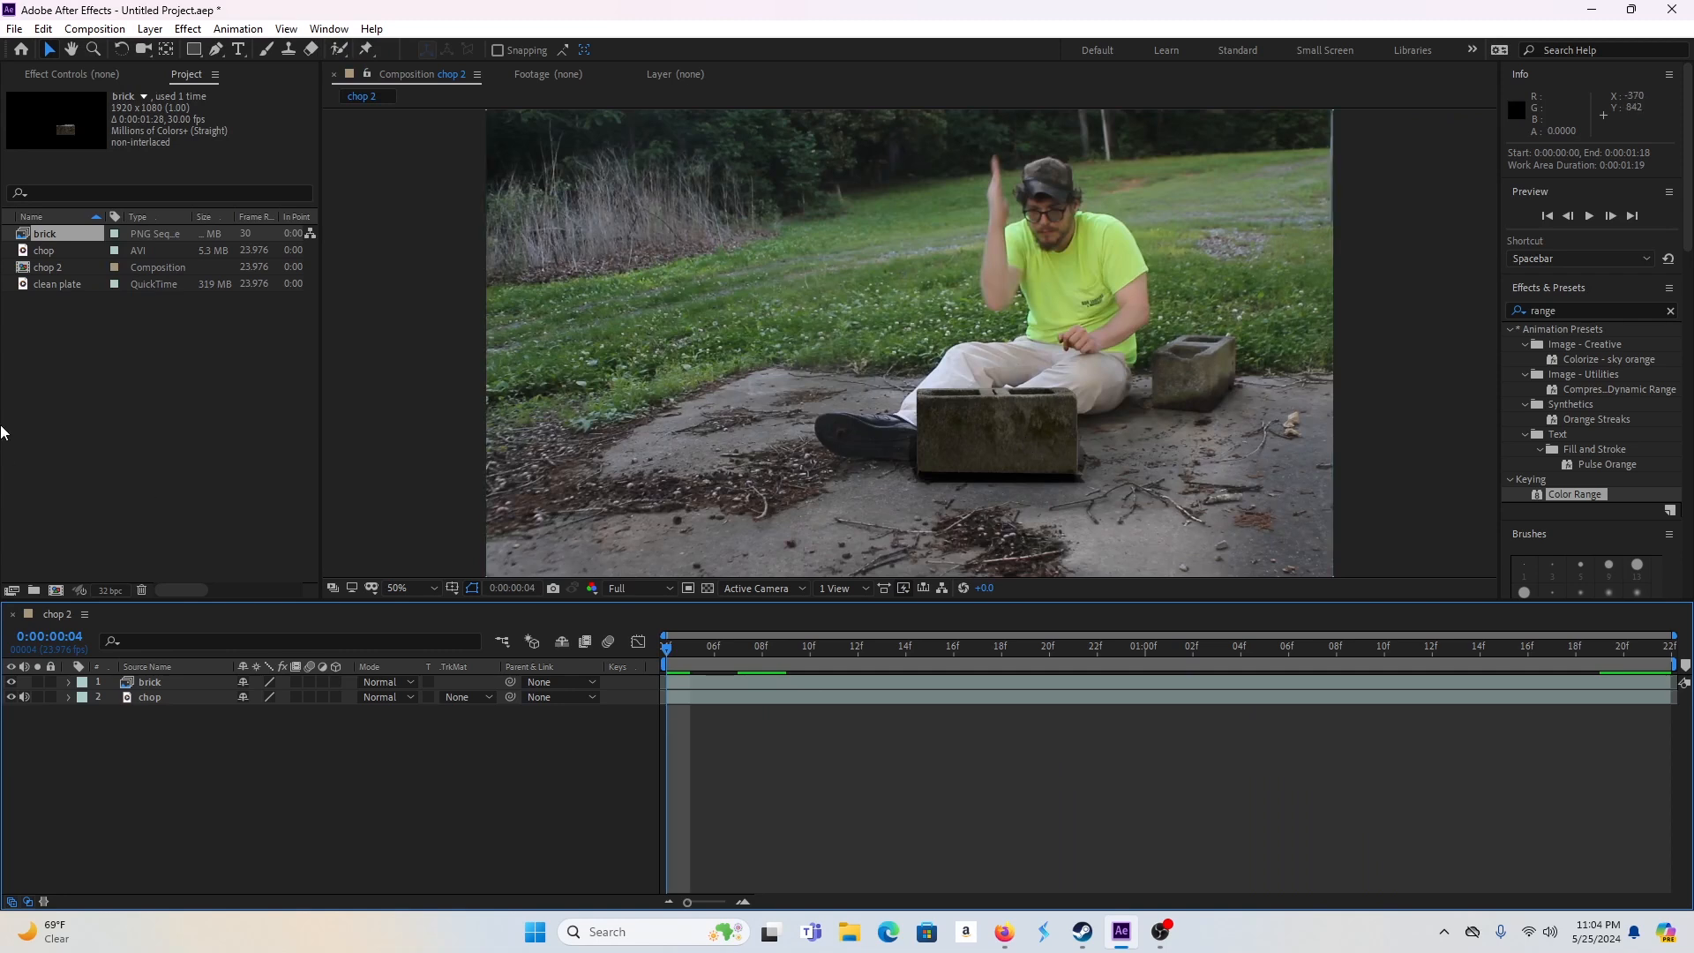
click(56, 284)
drag(55, 288, 175, 693)
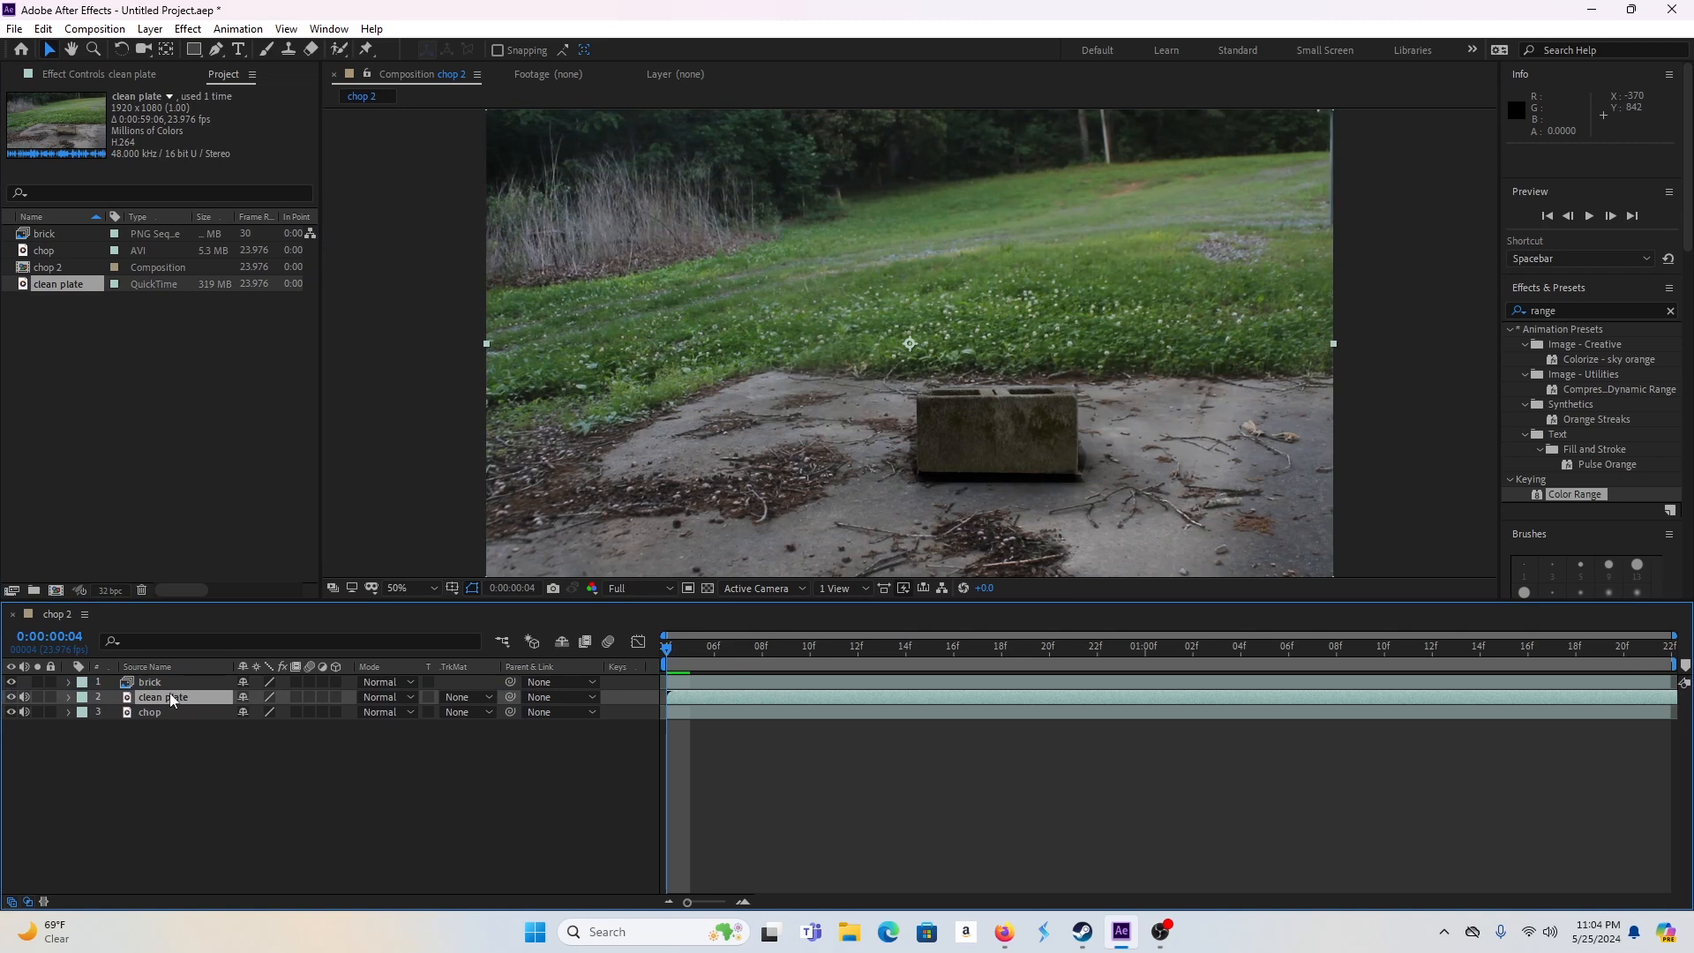
click(10, 698)
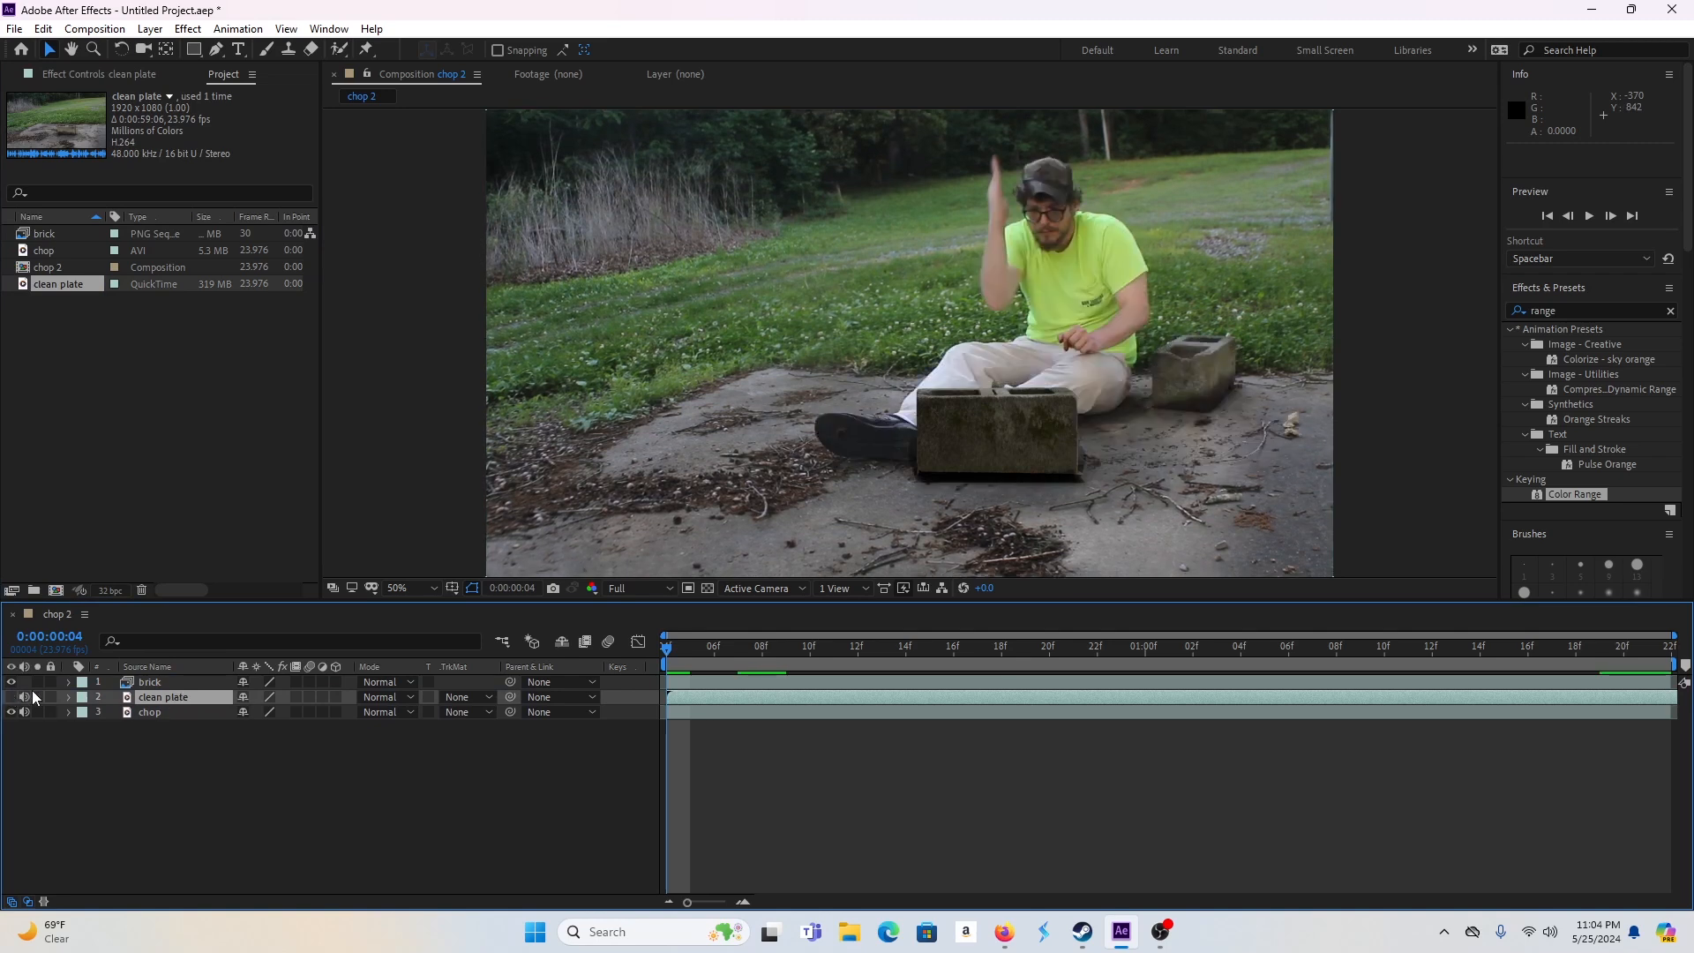
- Draw a closed Pen mask on the clean plate layer around the concrete block behind the man, and turn the layer's visibility back on
click(217, 49)
click(1220, 314)
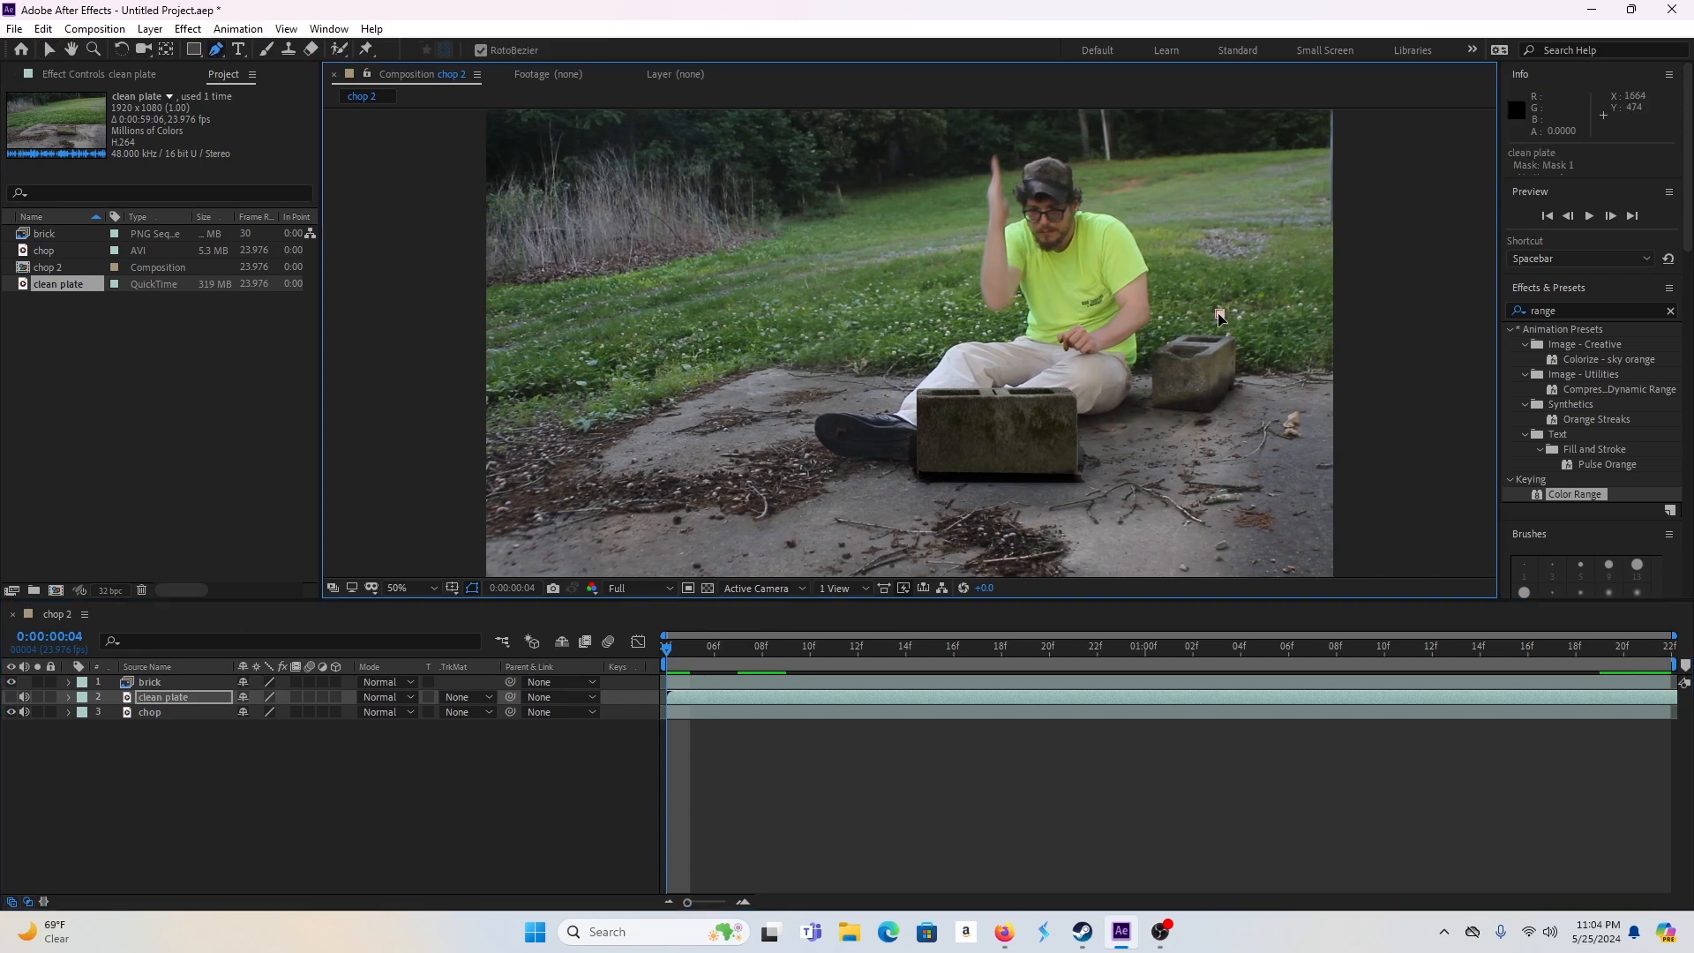
click(1171, 322)
click(1145, 377)
click(1148, 407)
click(1188, 418)
click(1241, 414)
click(1269, 377)
click(1229, 317)
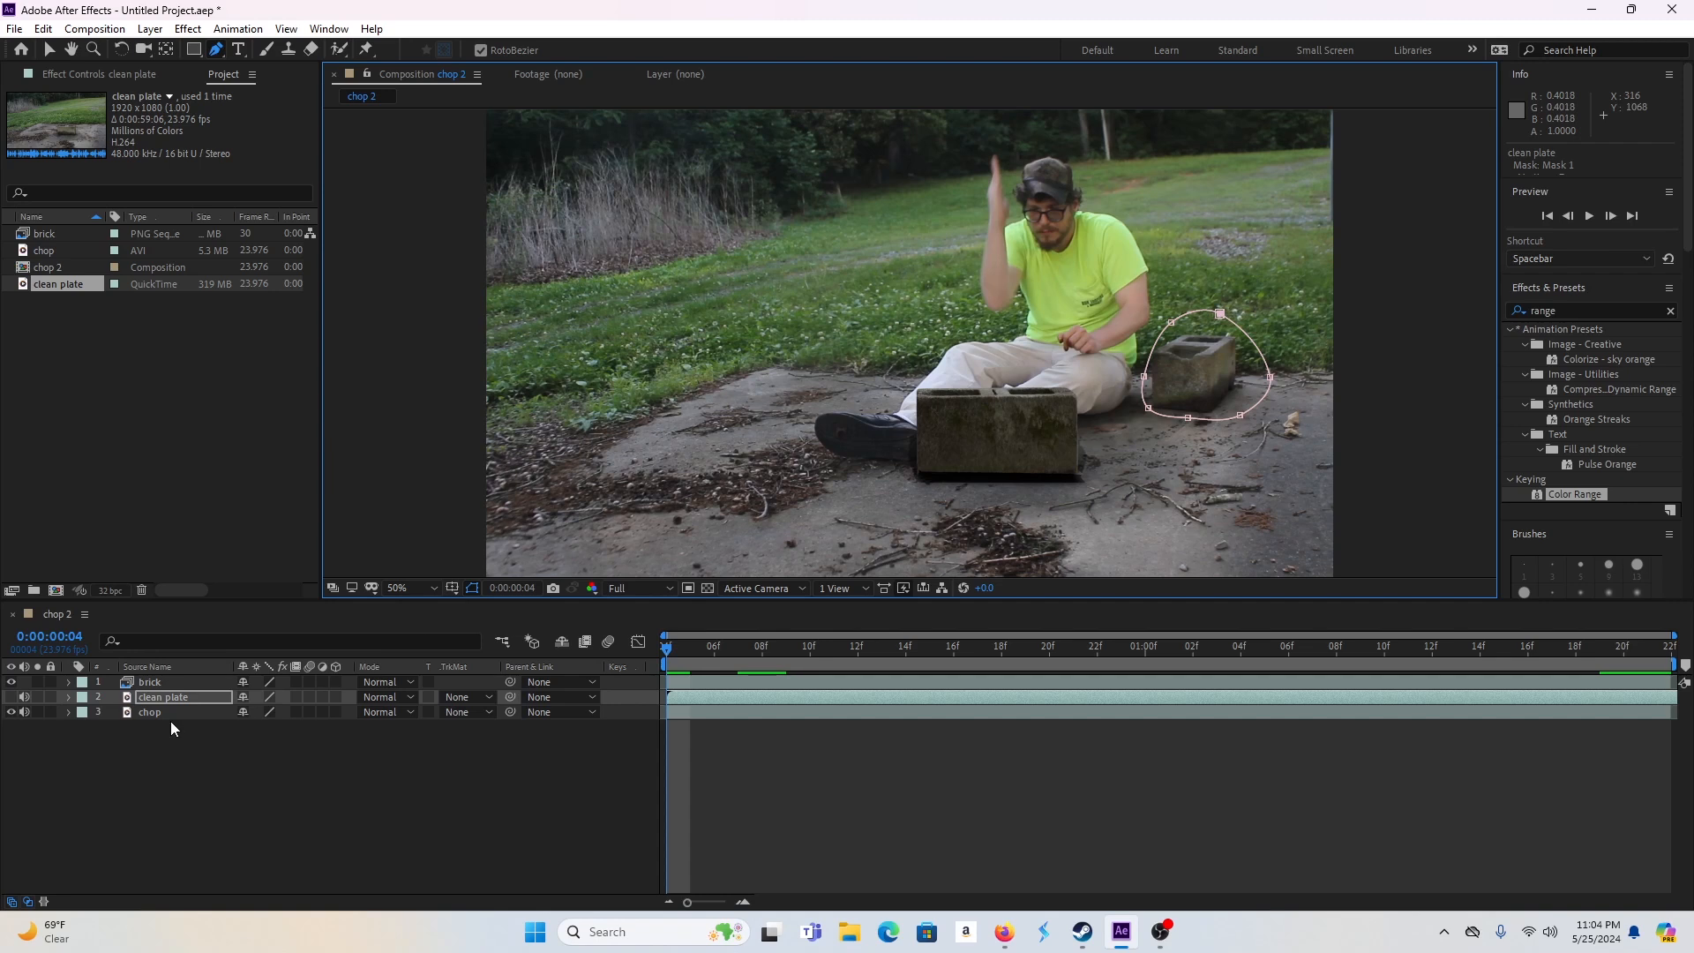
click(11, 698)
click(55, 742)
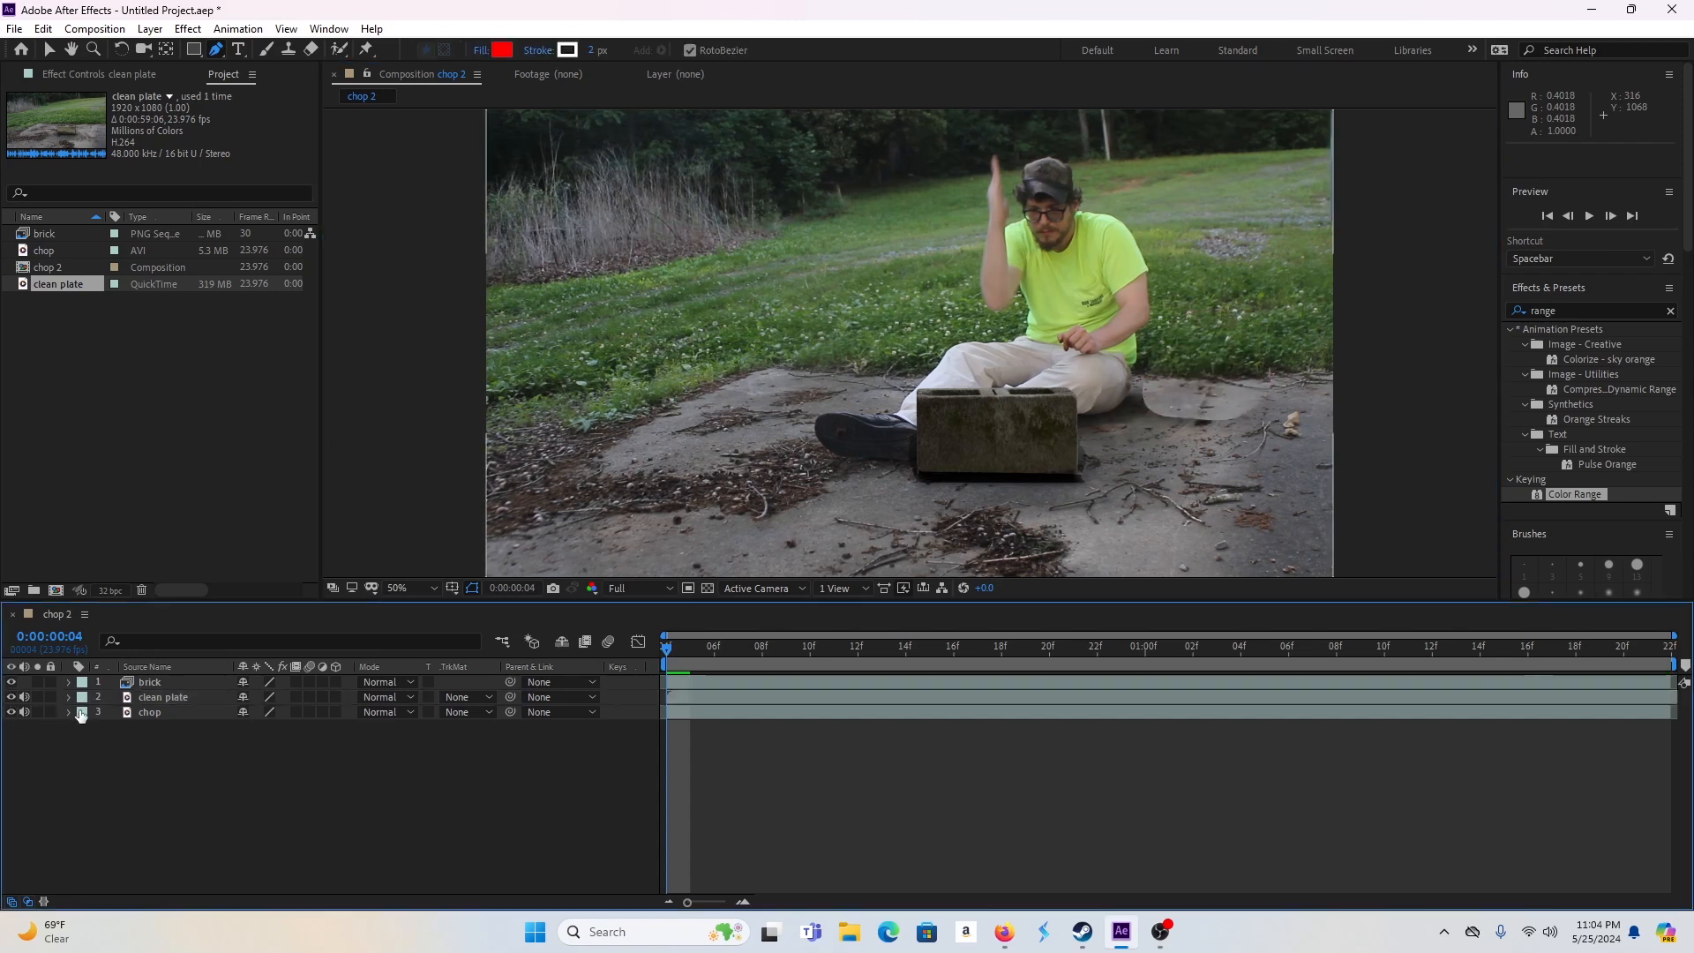
- Set the clean plate layer's mask feather to 48 pixels
click(145, 697)
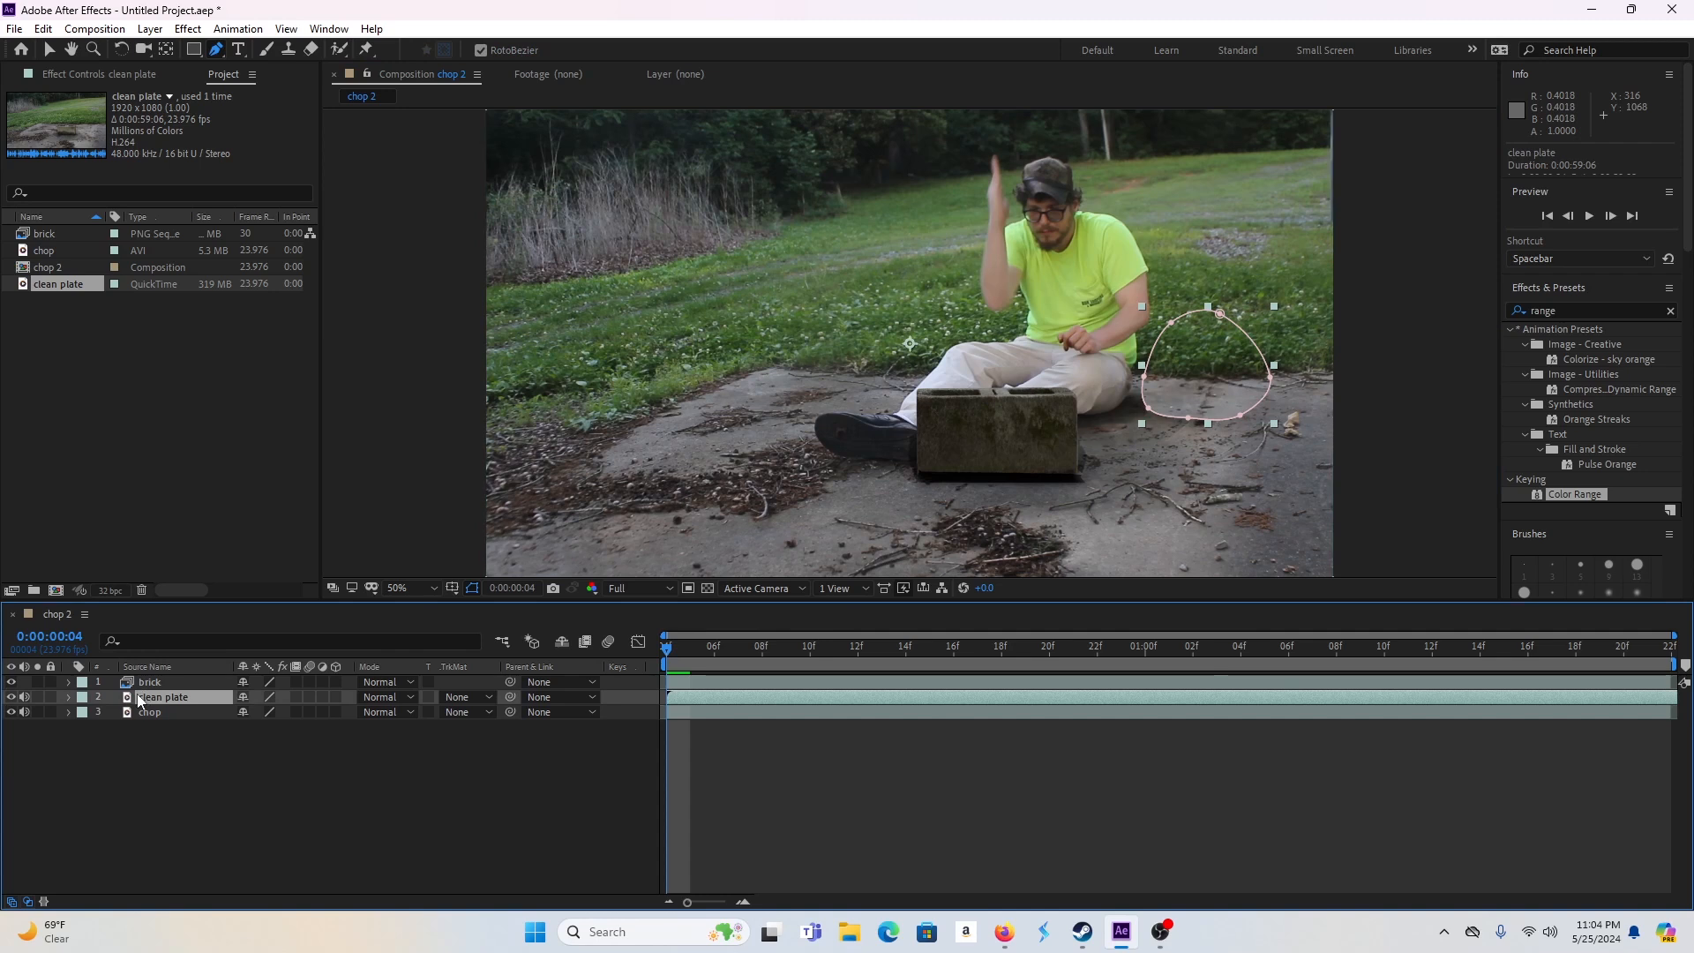
key(m)
key(m)
click(257, 742)
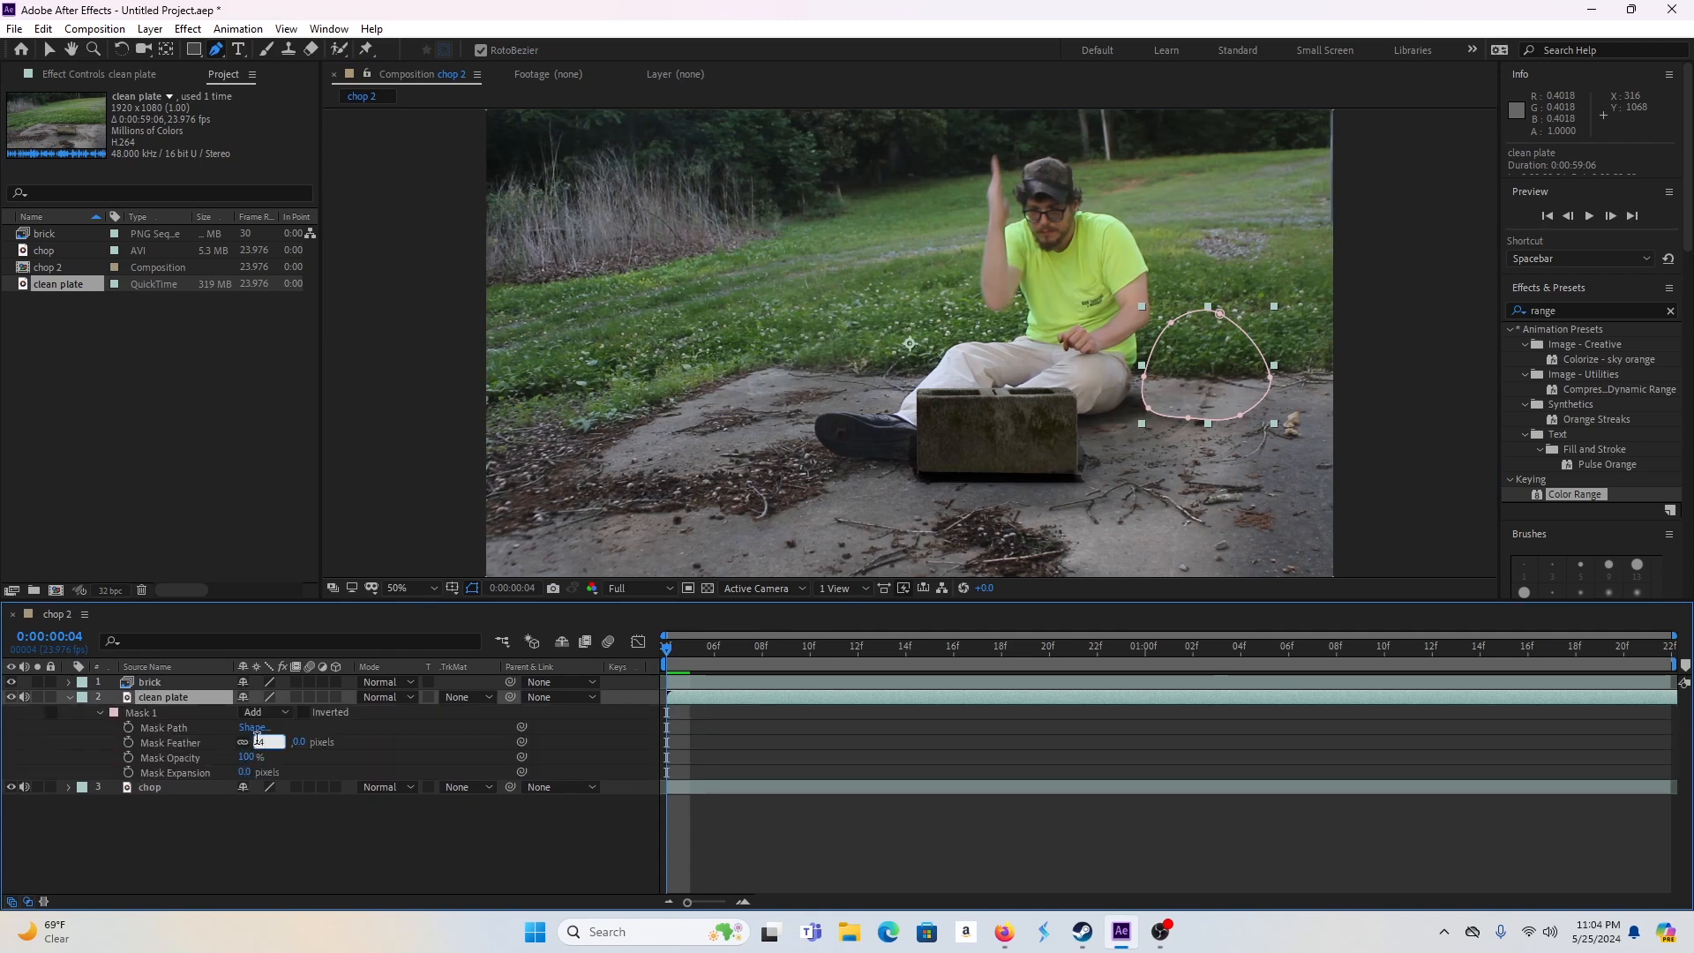
text(48)
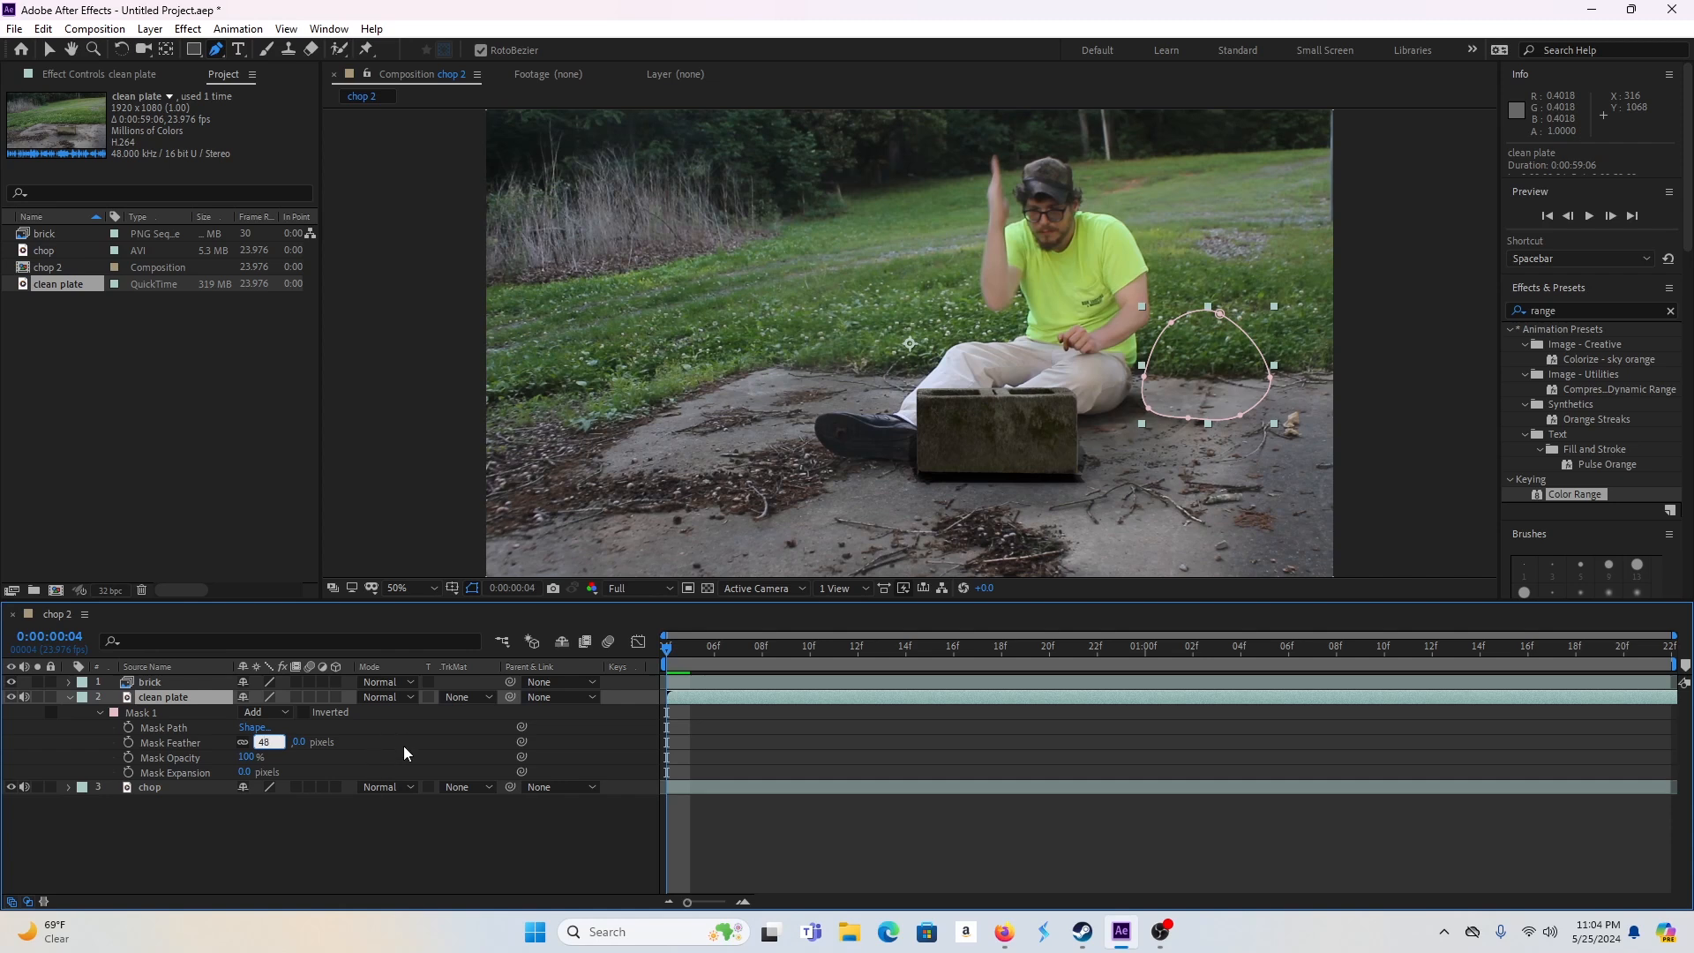
click(404, 745)
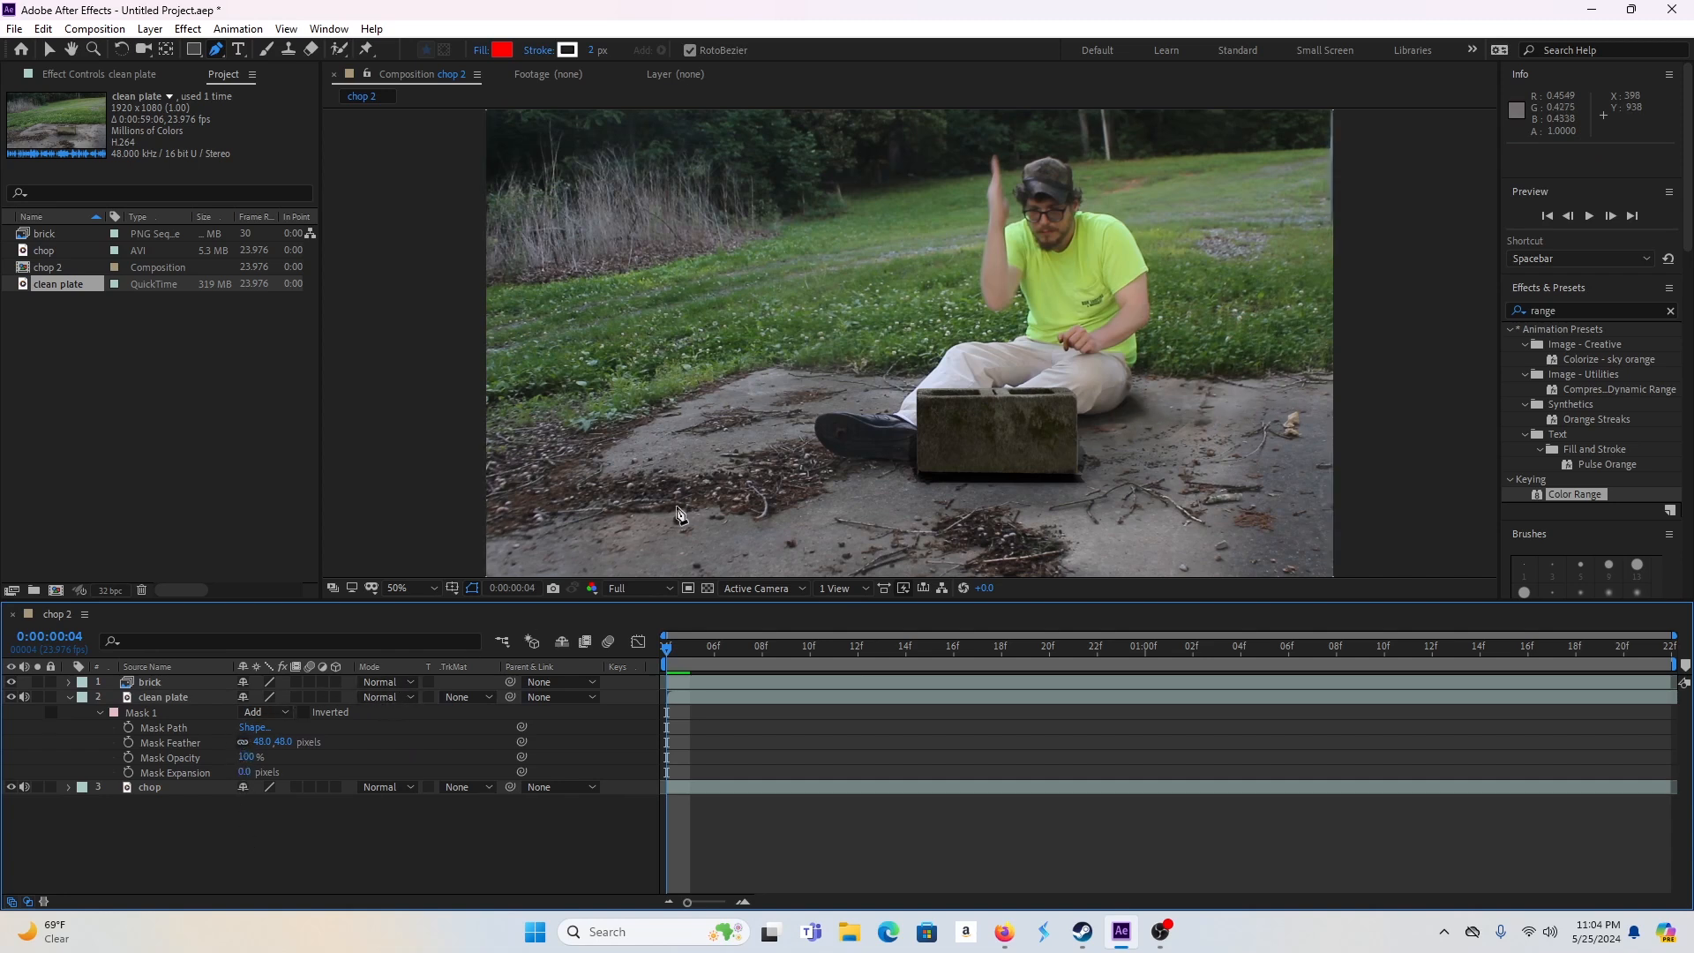
- Play the composite, stop at 0:00:01:05, and examine the brick debris in front of the man's legs up close
key(space)
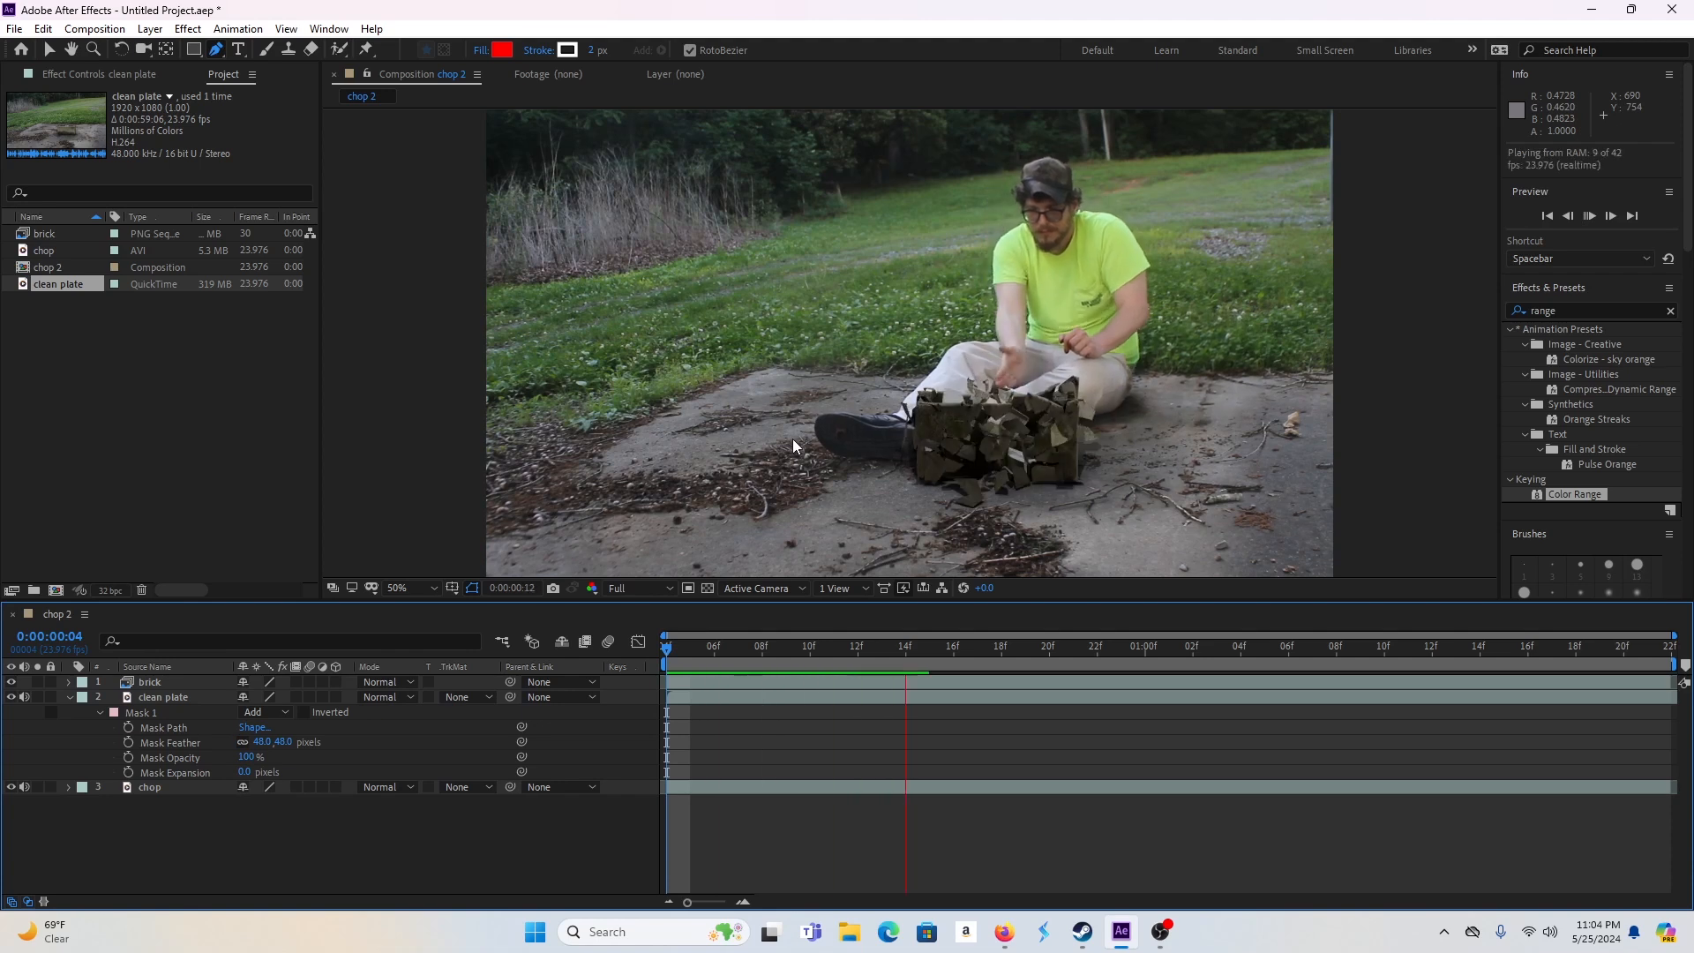
key(space)
scroll(844, 426, up, 1)
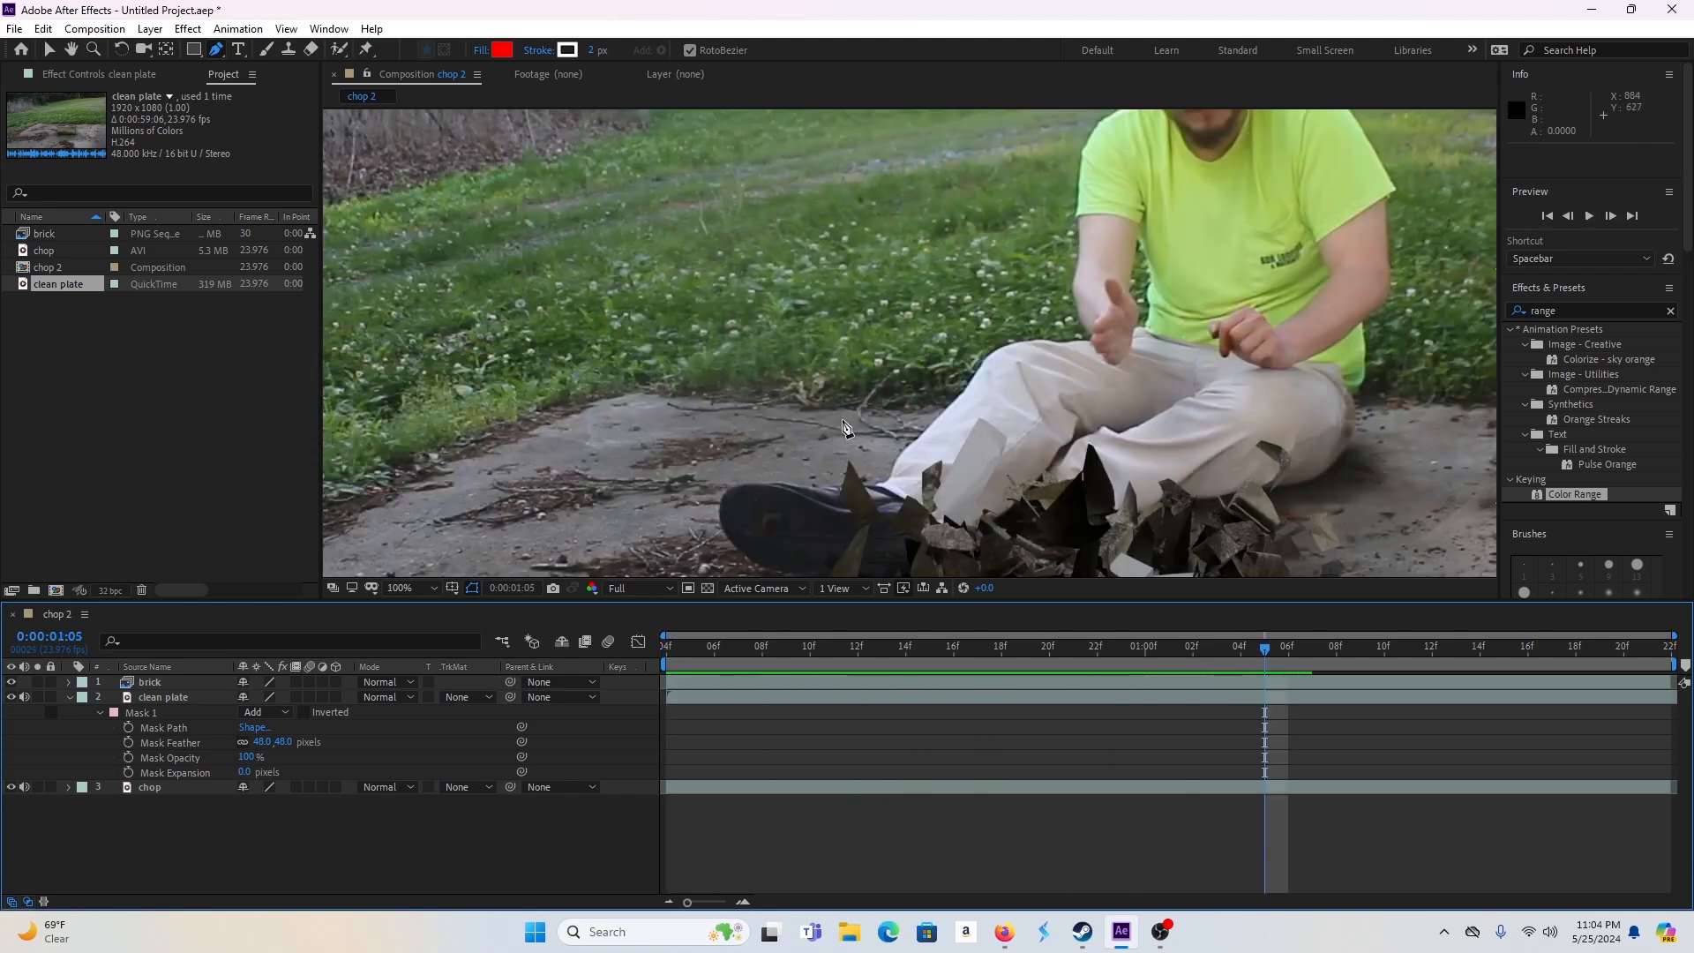
drag(899, 438, 819, 356)
key(g)
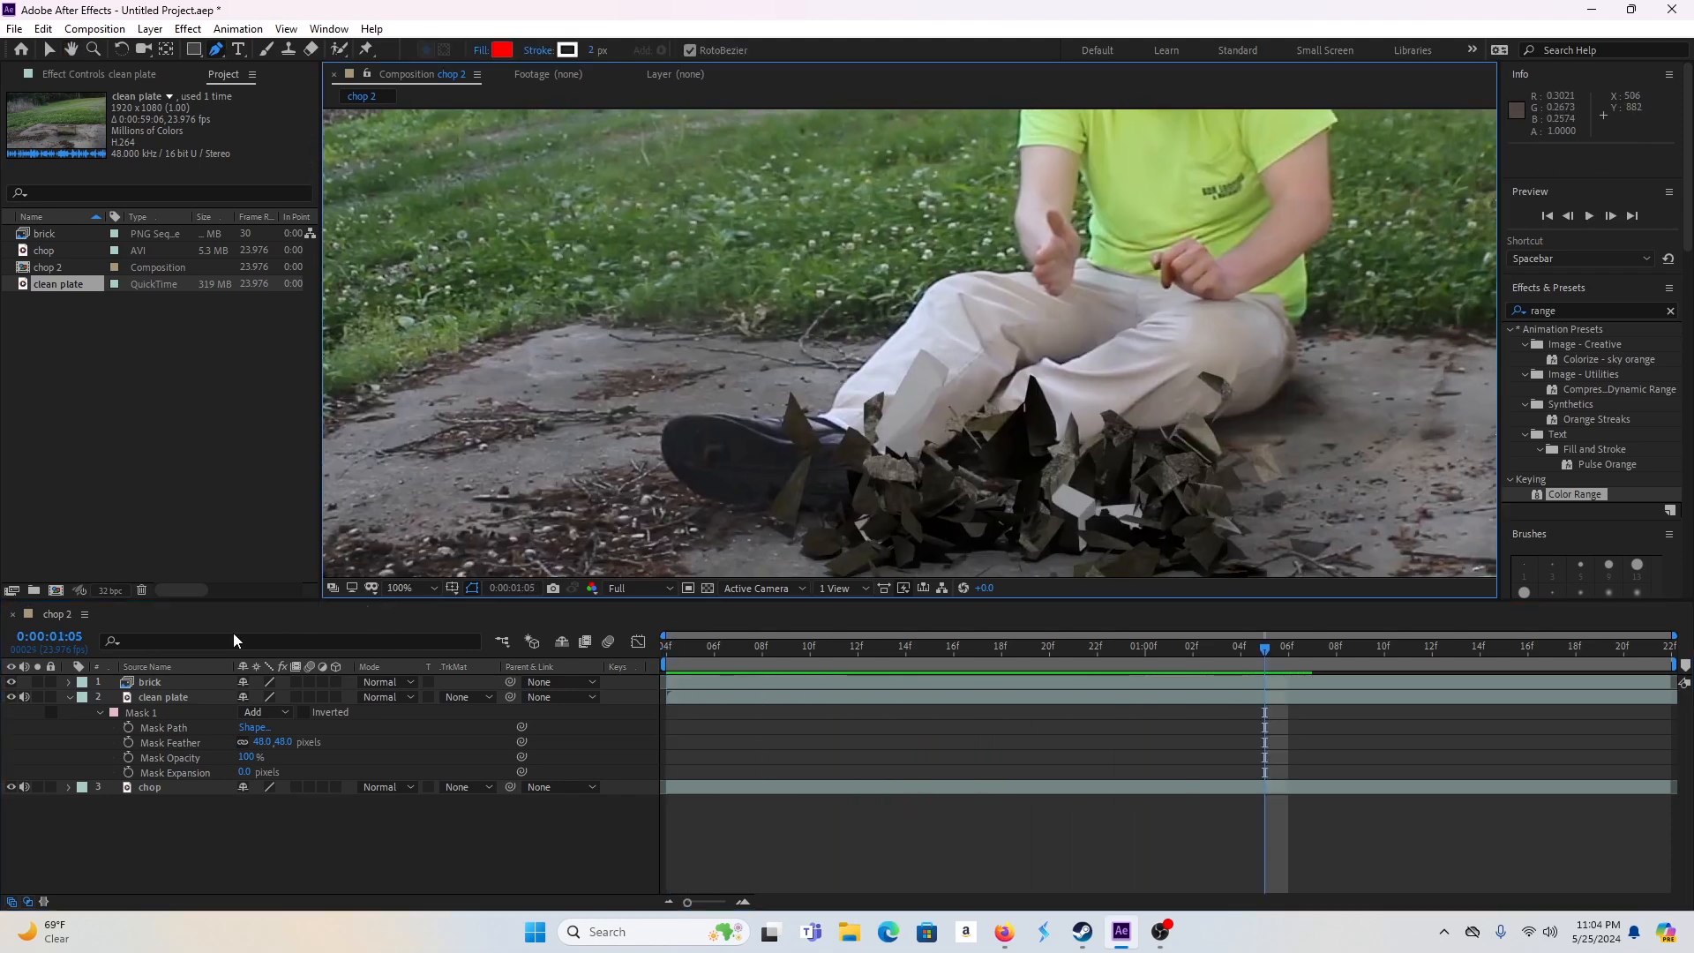
- Apply the Color Range effect to the brick layer and sample the pale grey shard as the key color
click(164, 681)
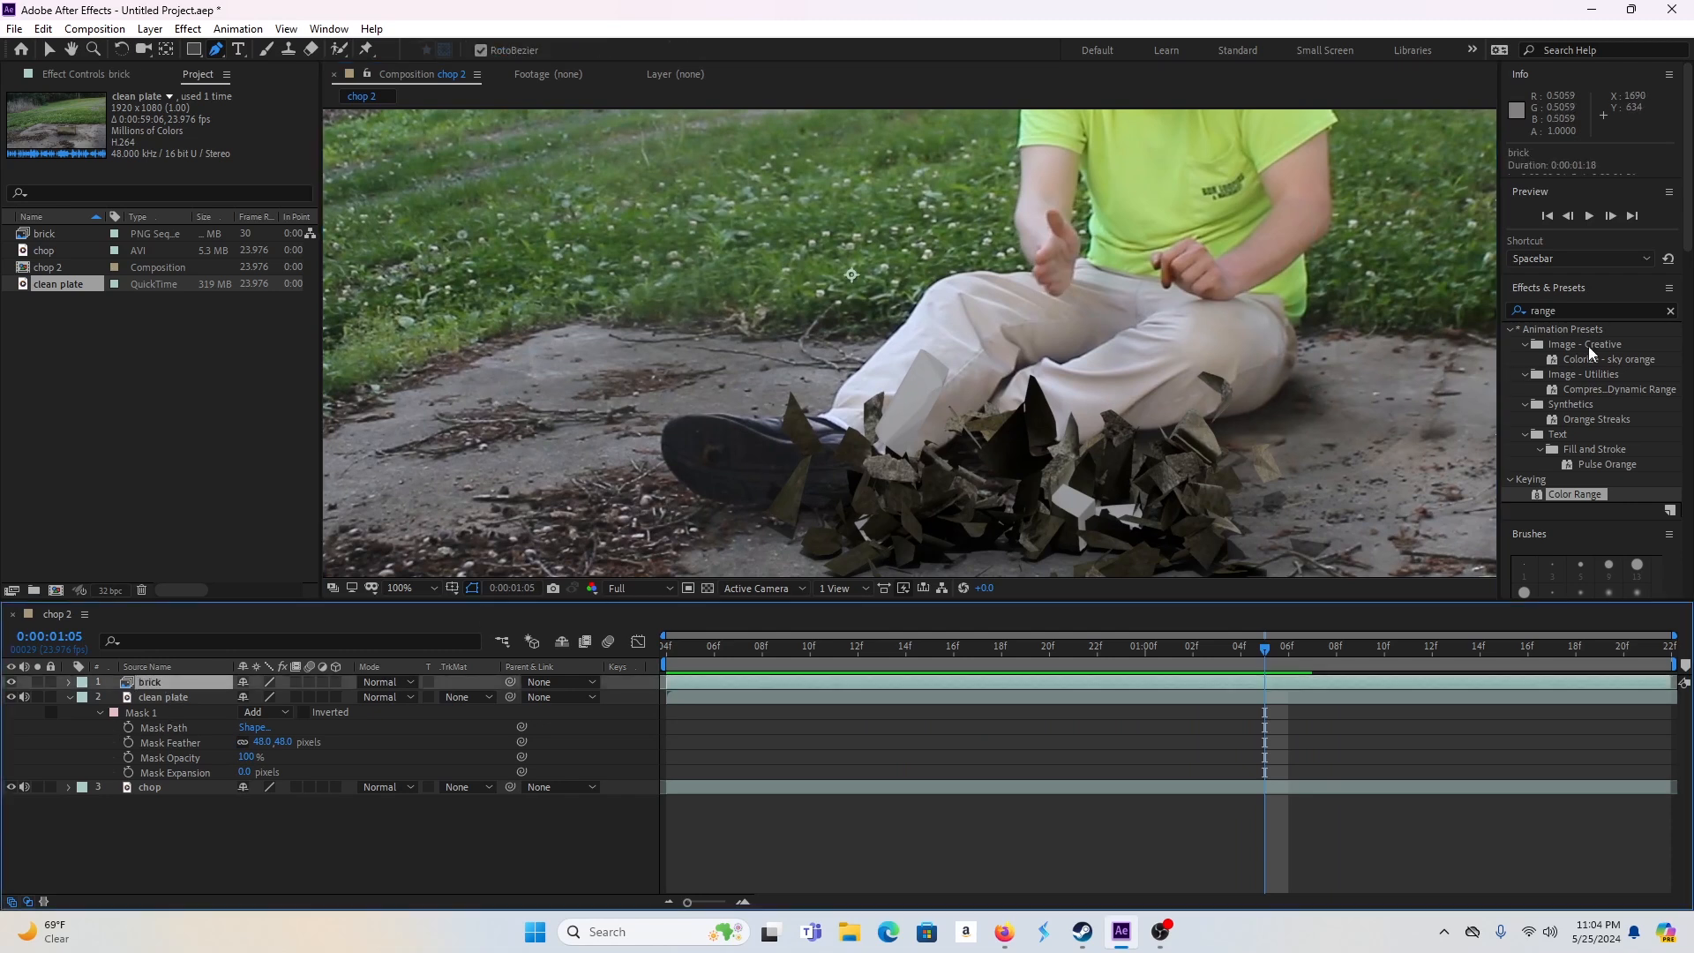
double_click(1555, 487)
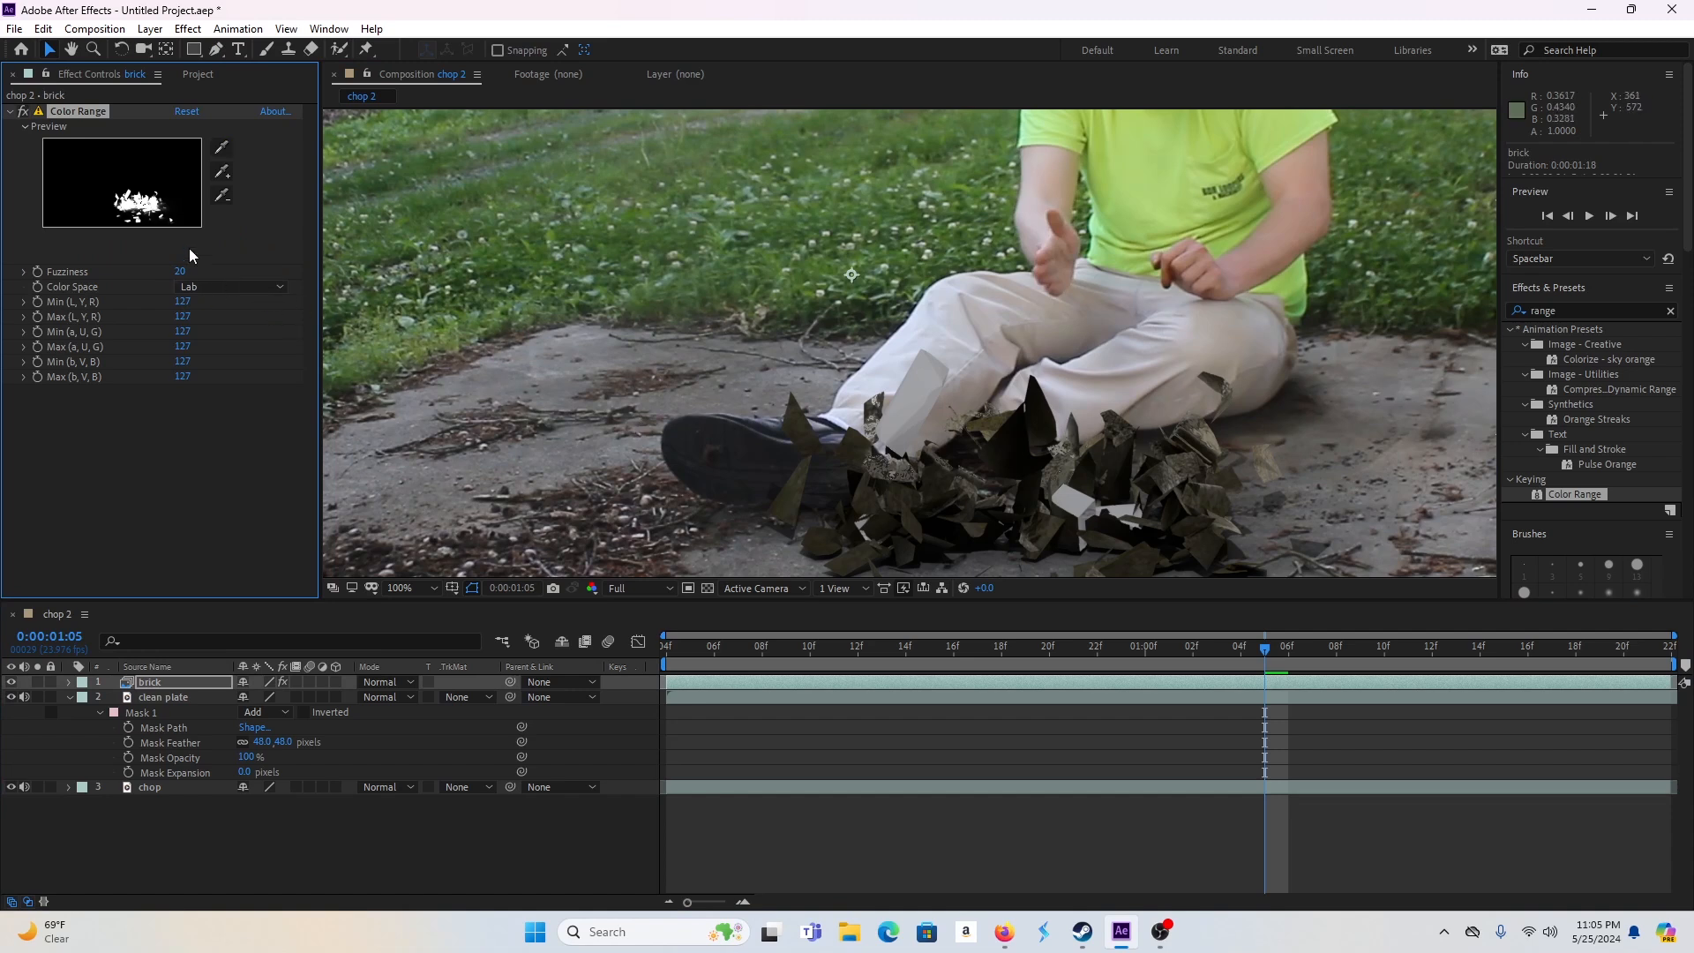
click(225, 146)
click(938, 377)
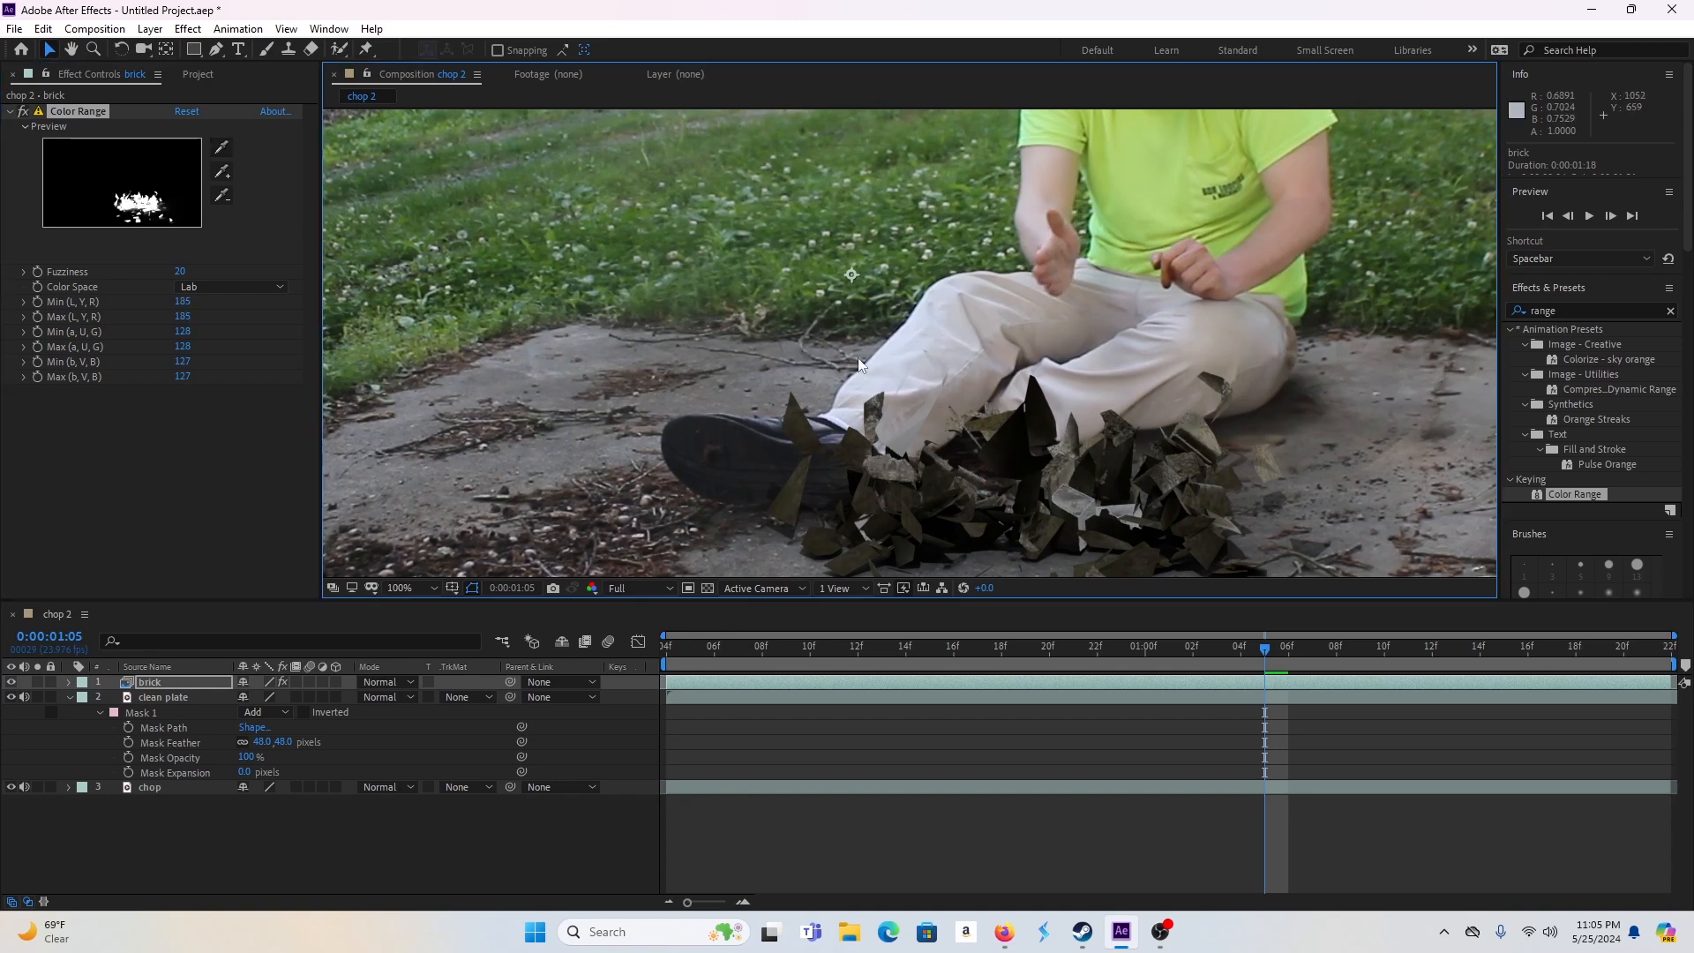
- Add another shade from the pale shard by the man's leg to the brick layer's Color Range key
click(223, 170)
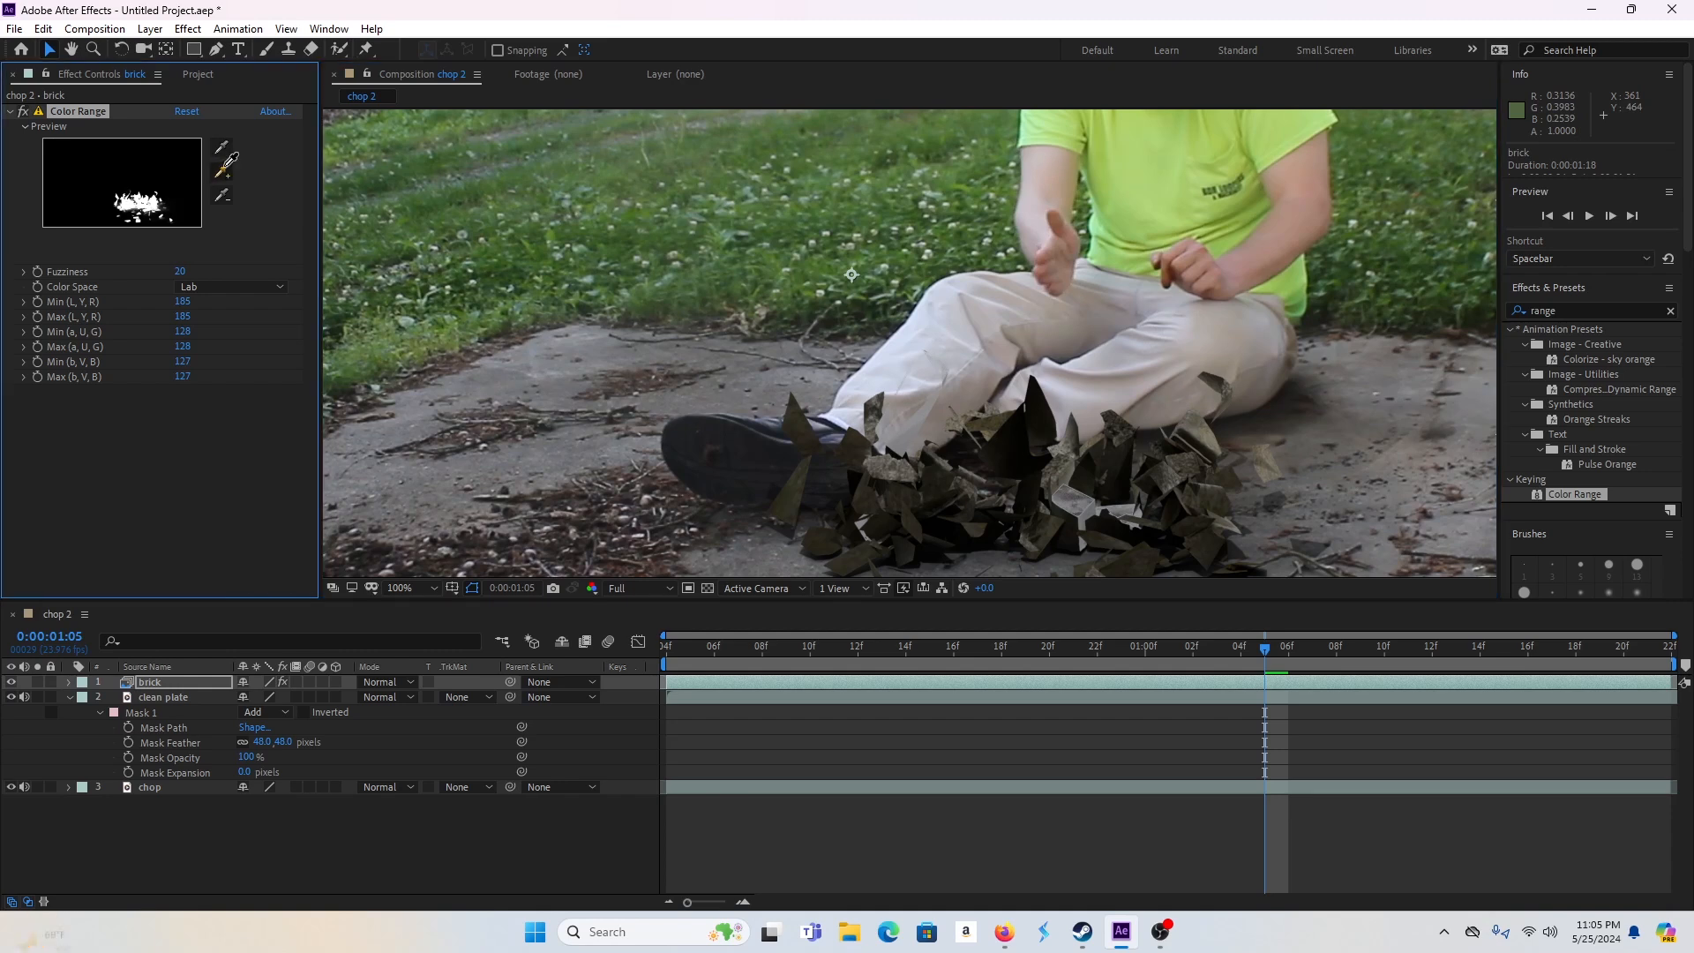
click(926, 413)
scroll(934, 398, down, 1)
scroll(934, 396, up, 1)
scroll(934, 395, up, 1)
drag(934, 396, 949, 300)
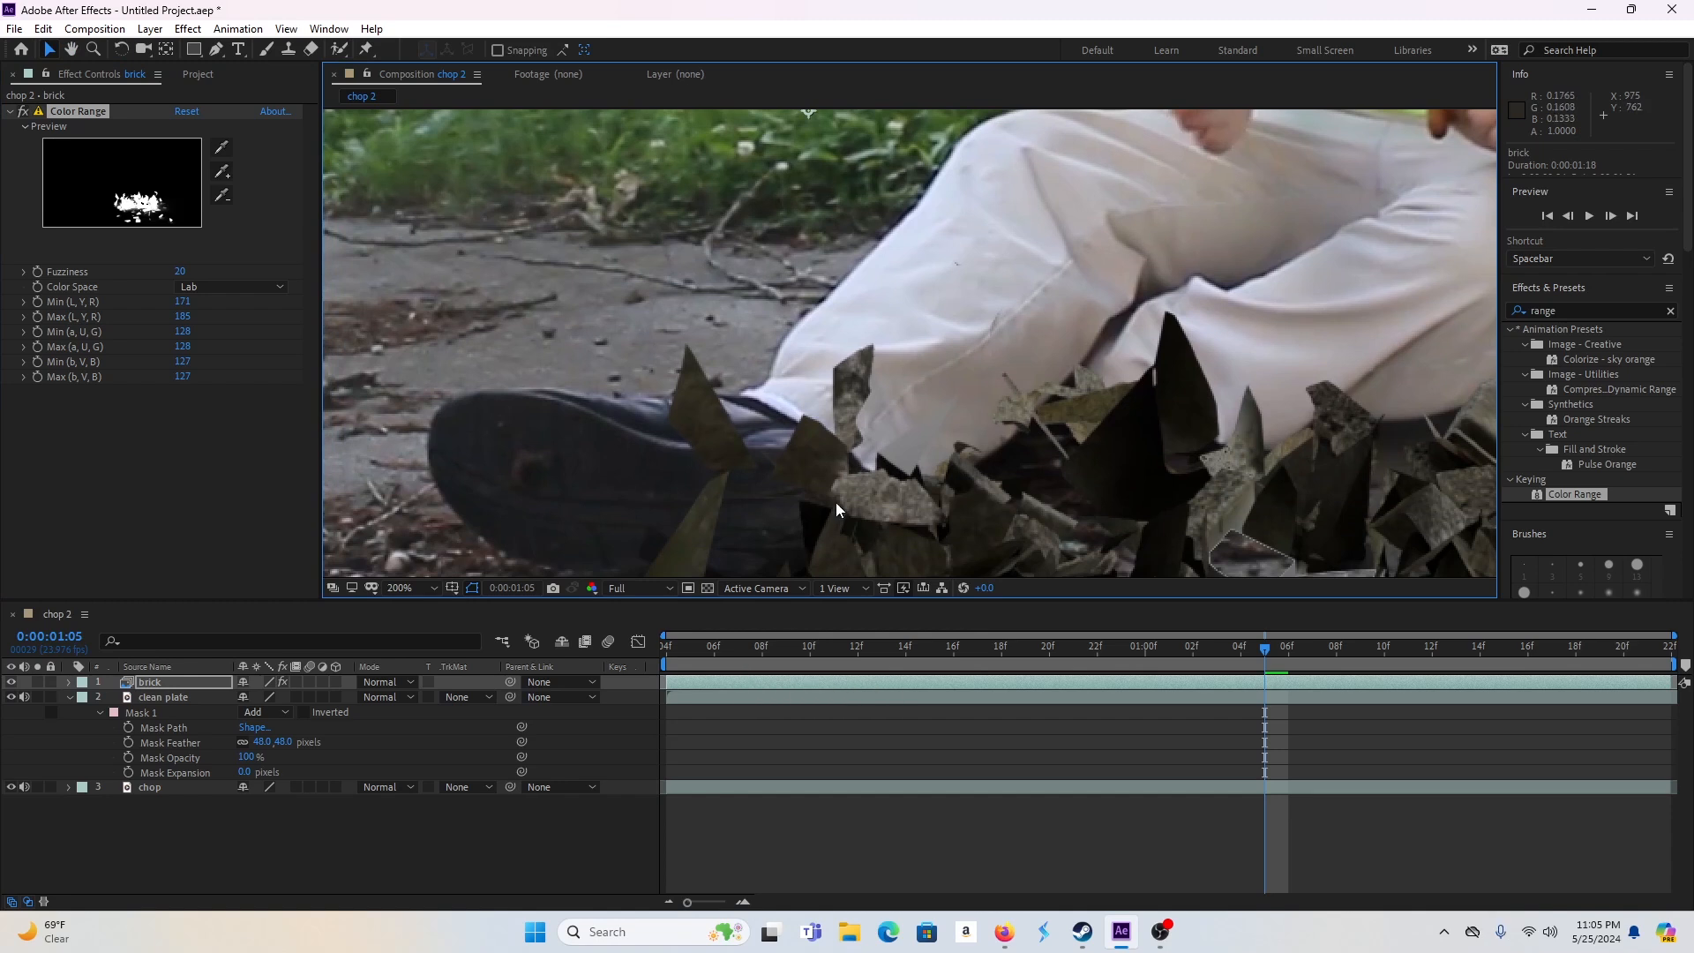
drag(835, 501, 797, 398)
key(v)
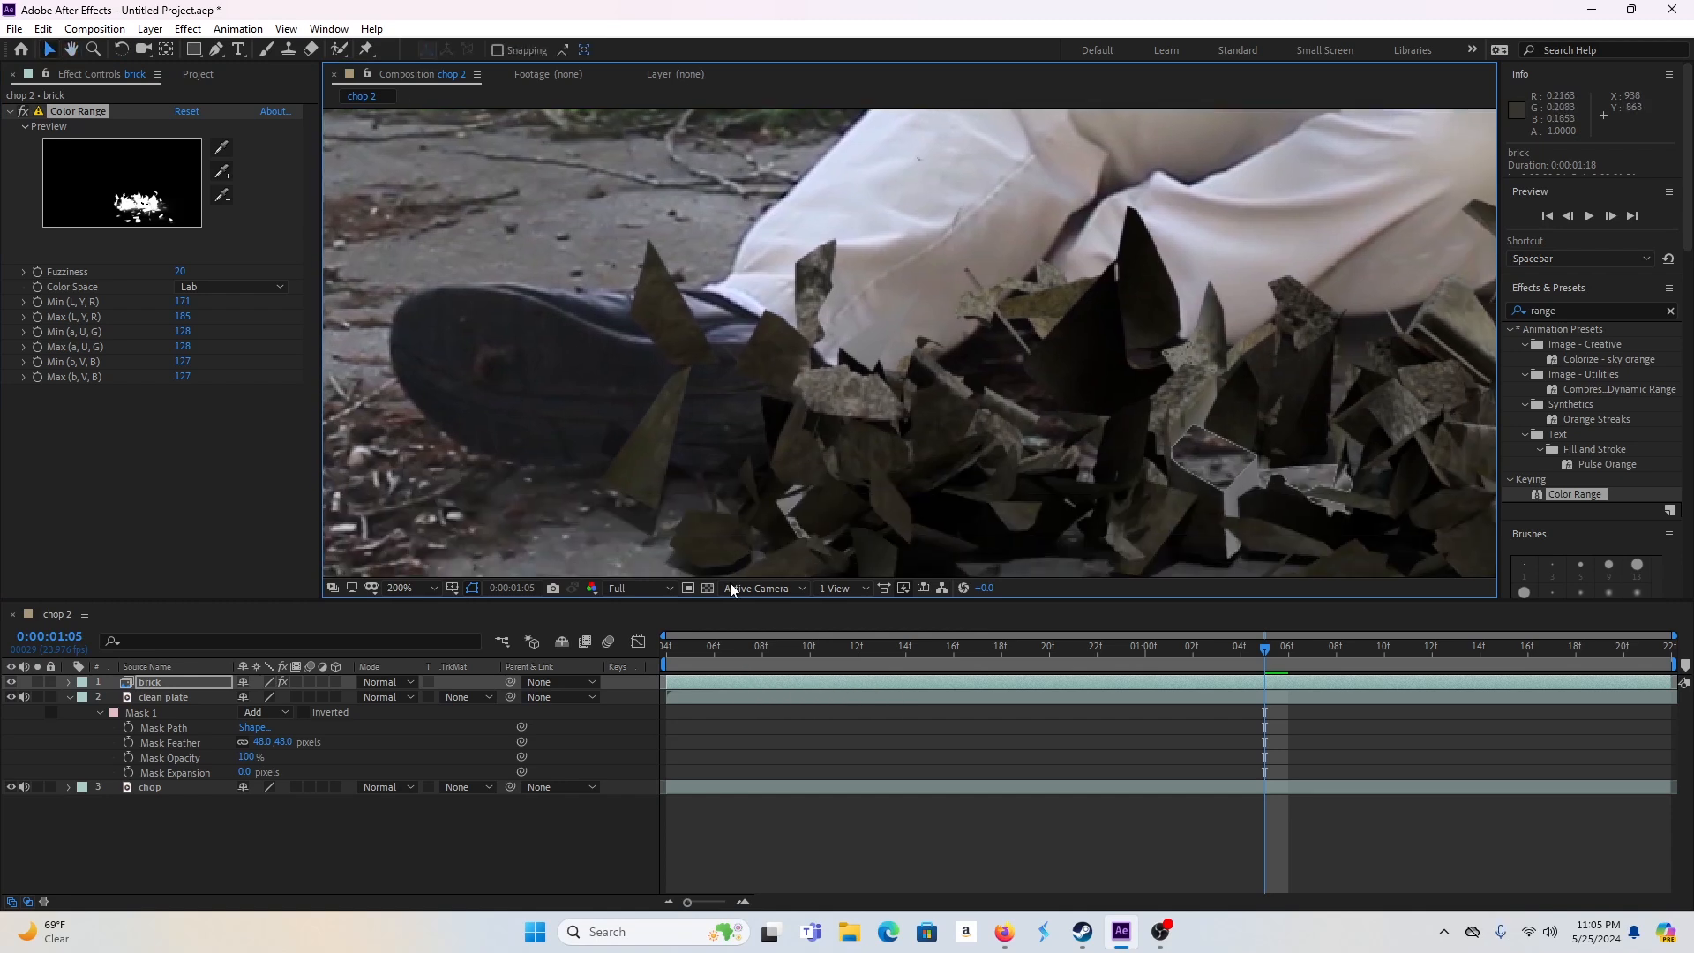
- Play the keyed composite from its first frame
drag(695, 649, 660, 645)
scroll(750, 434, down, 2)
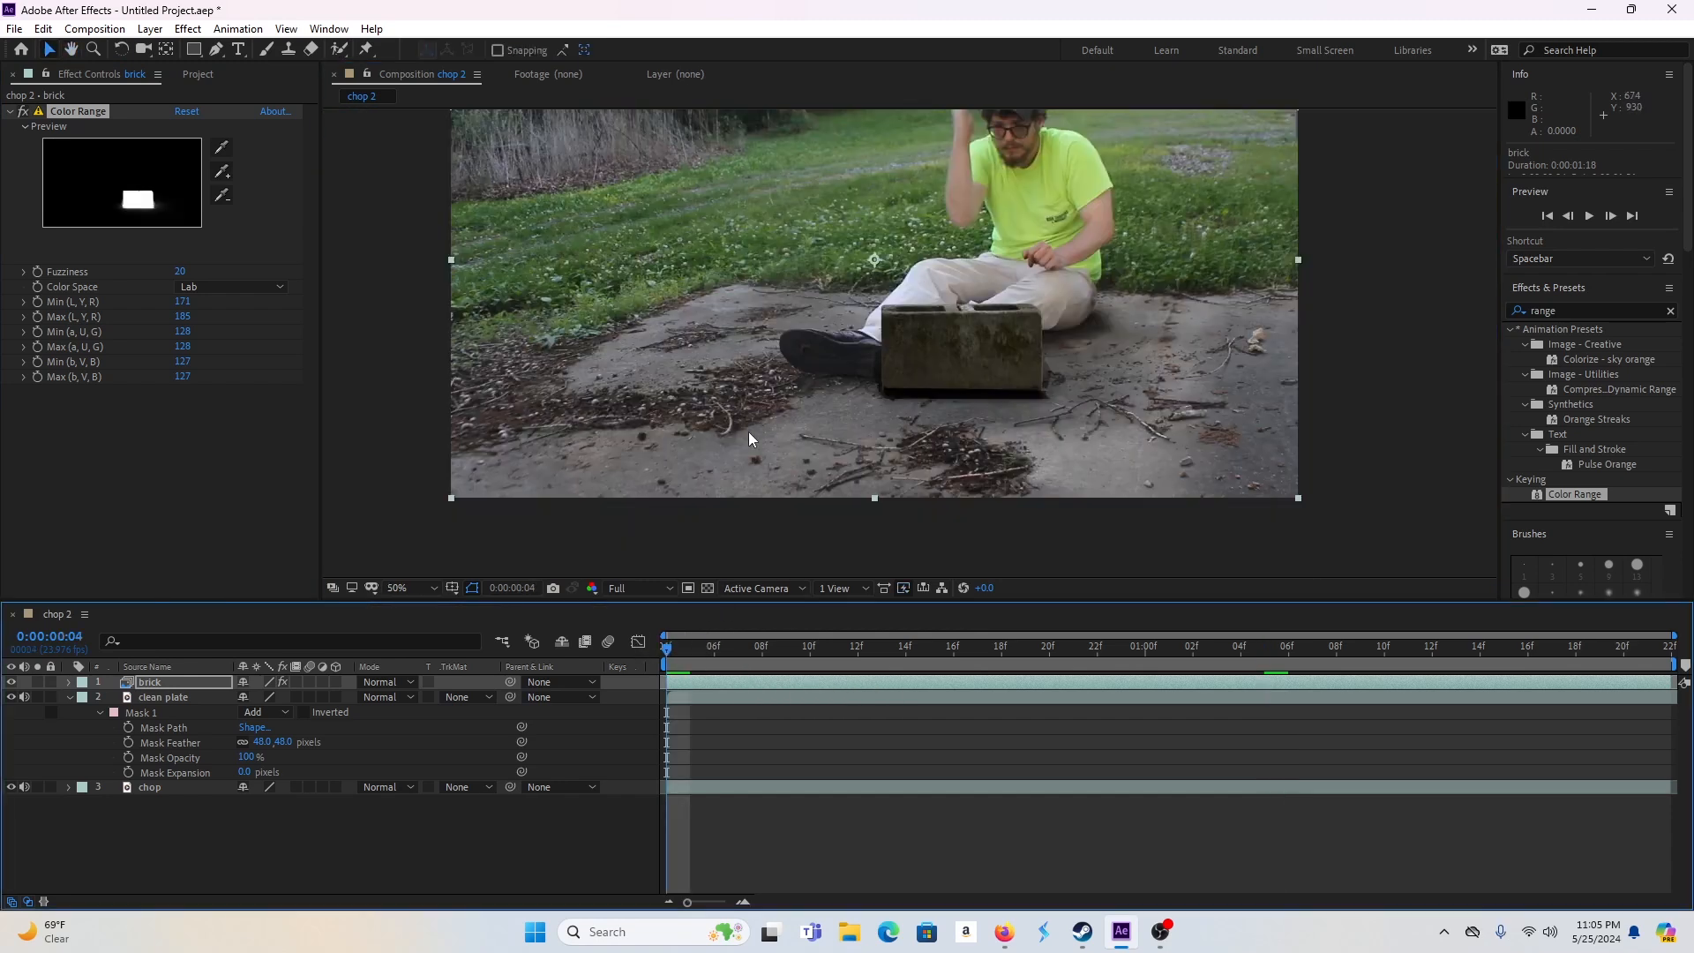
key(space)
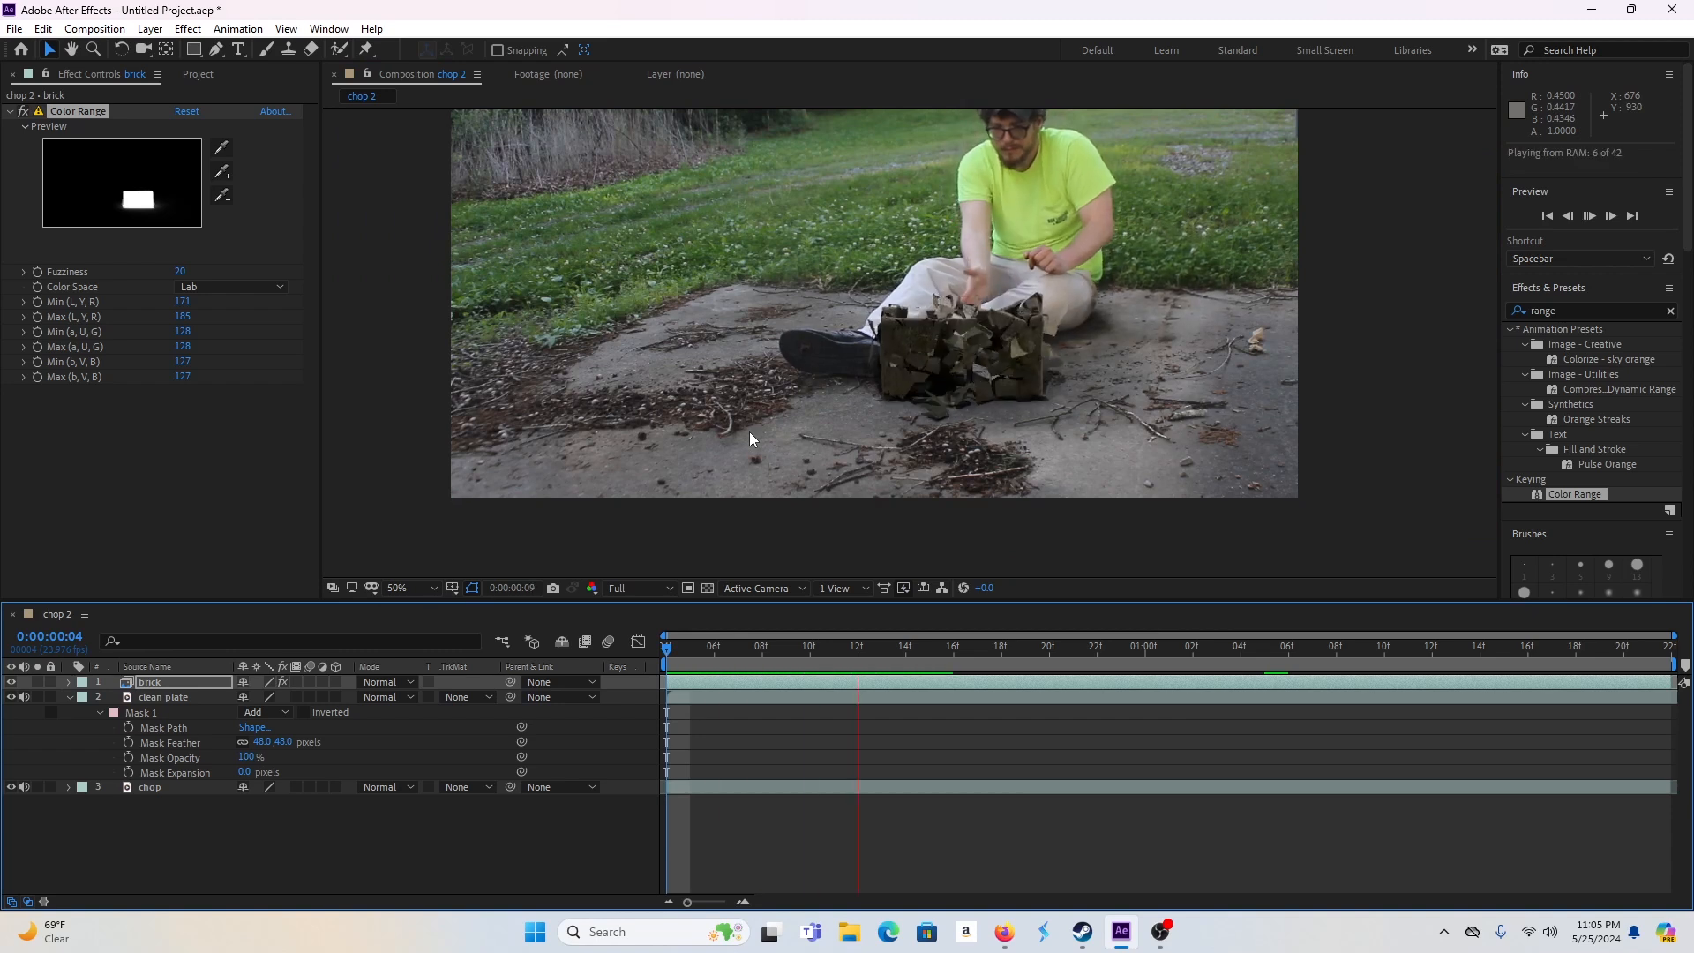
- At 0:00:00:07, duplicate the chop layer and place the copy above the brick layer
click(738, 647)
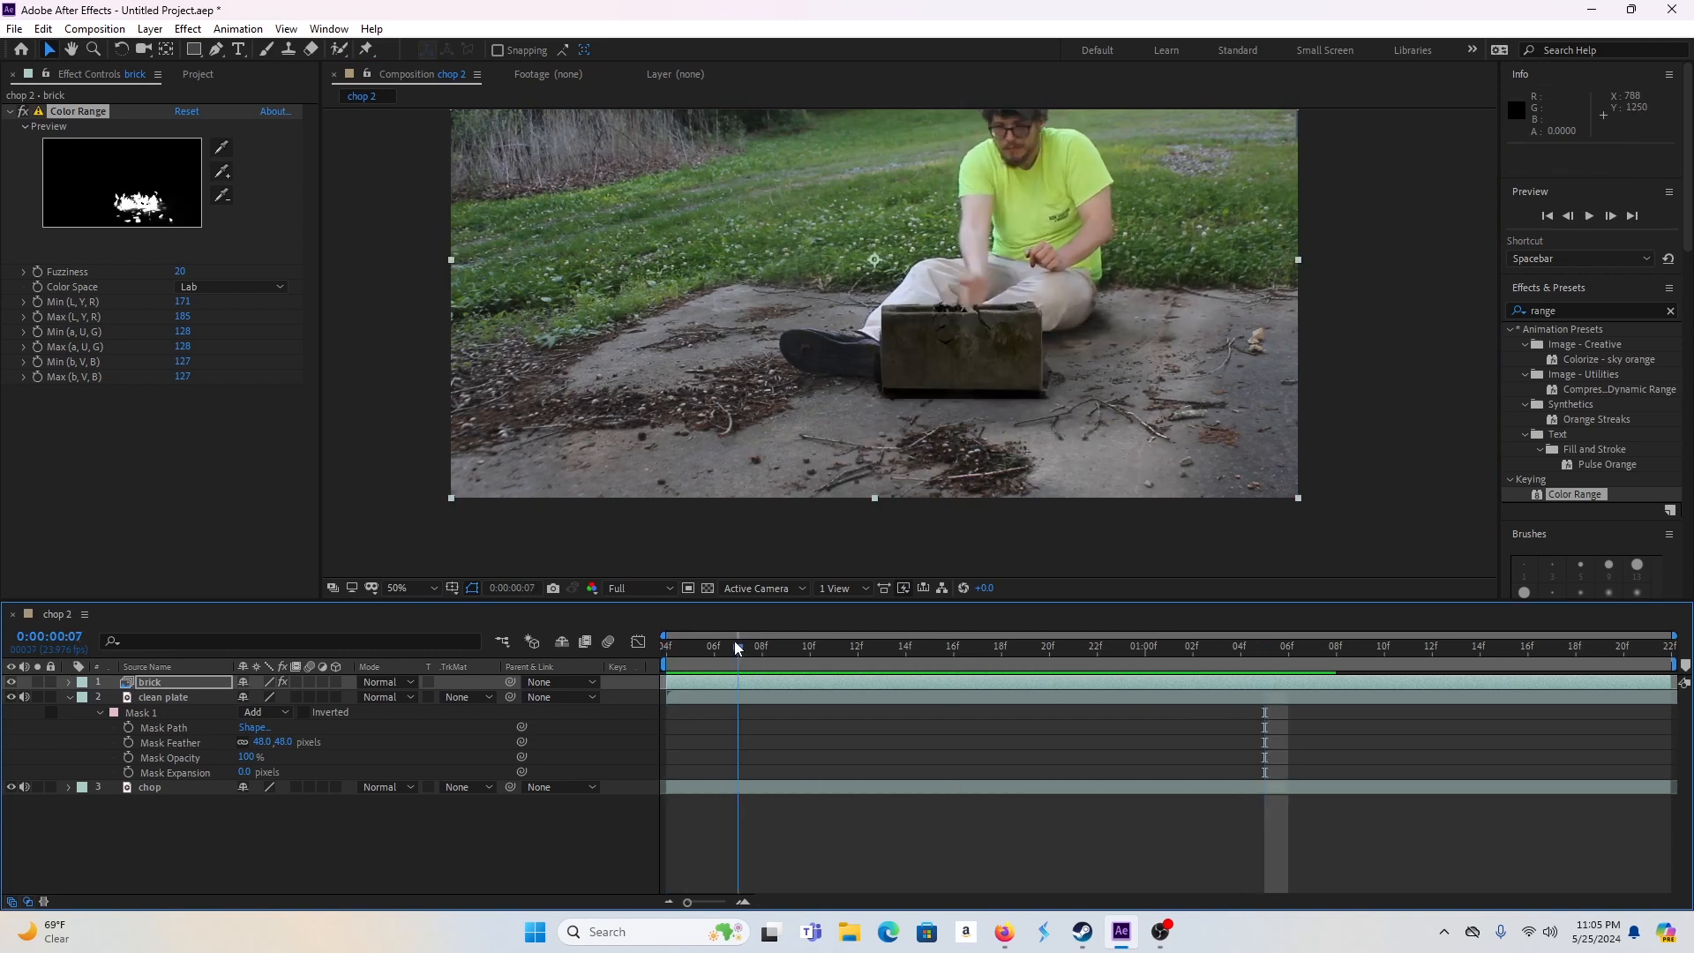
drag(740, 649, 748, 643)
drag(716, 635, 733, 637)
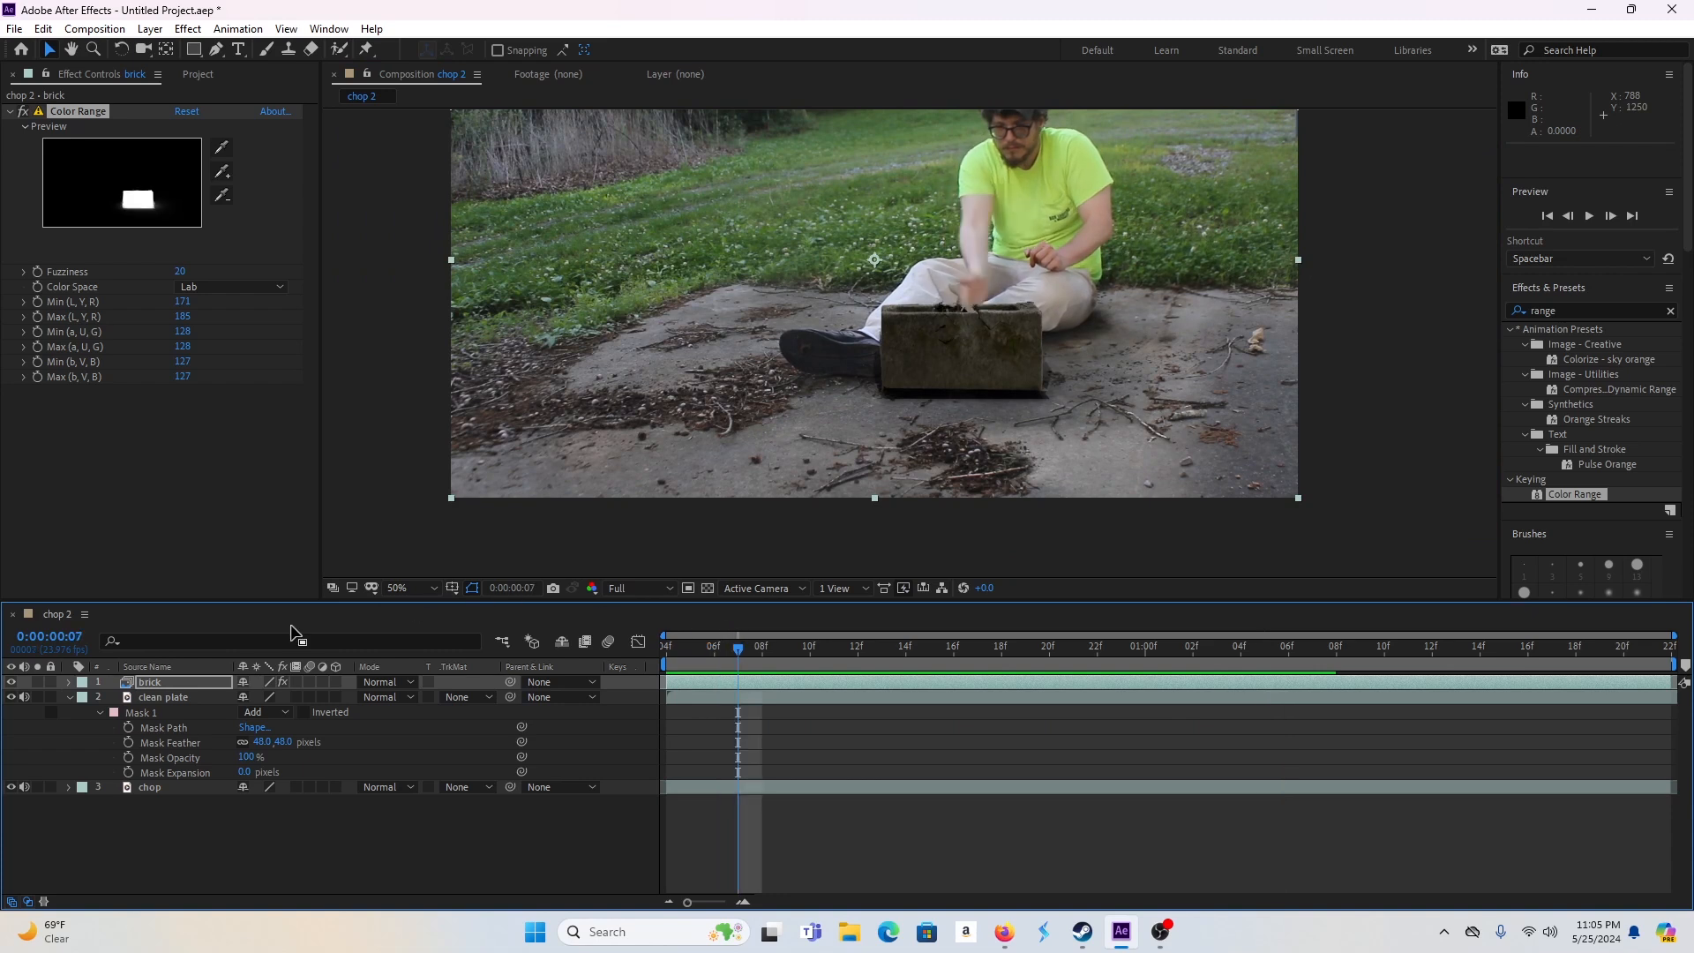
click(155, 793)
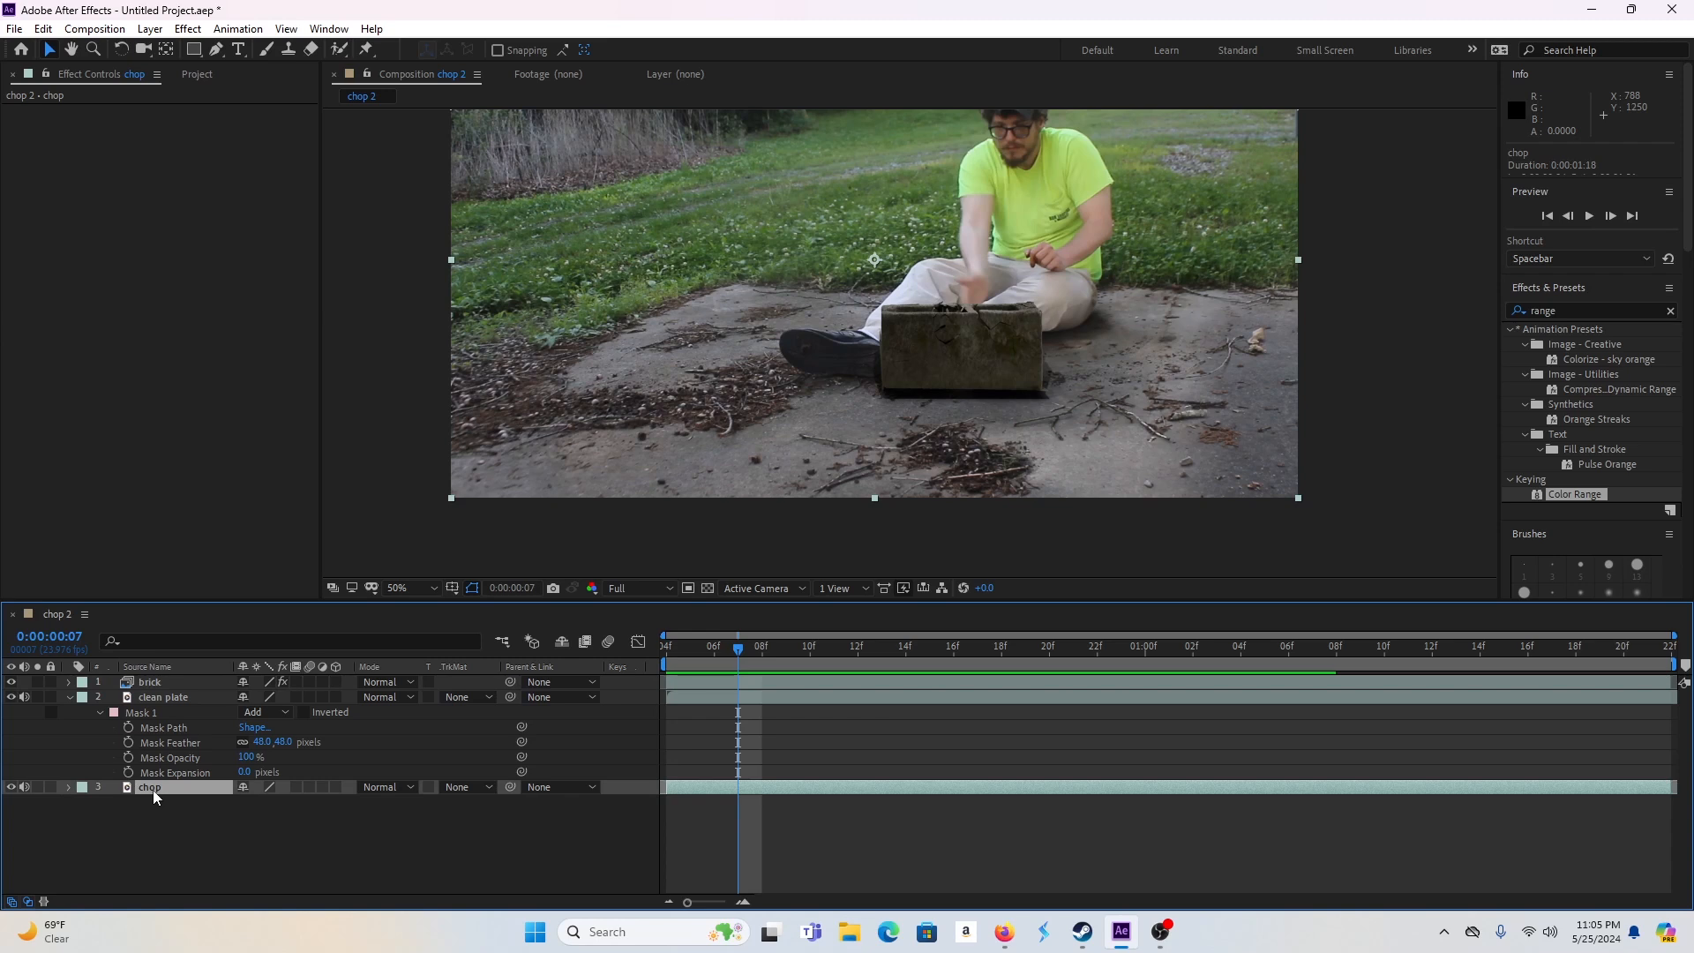
key(ctrl+d)
drag(154, 794, 150, 682)
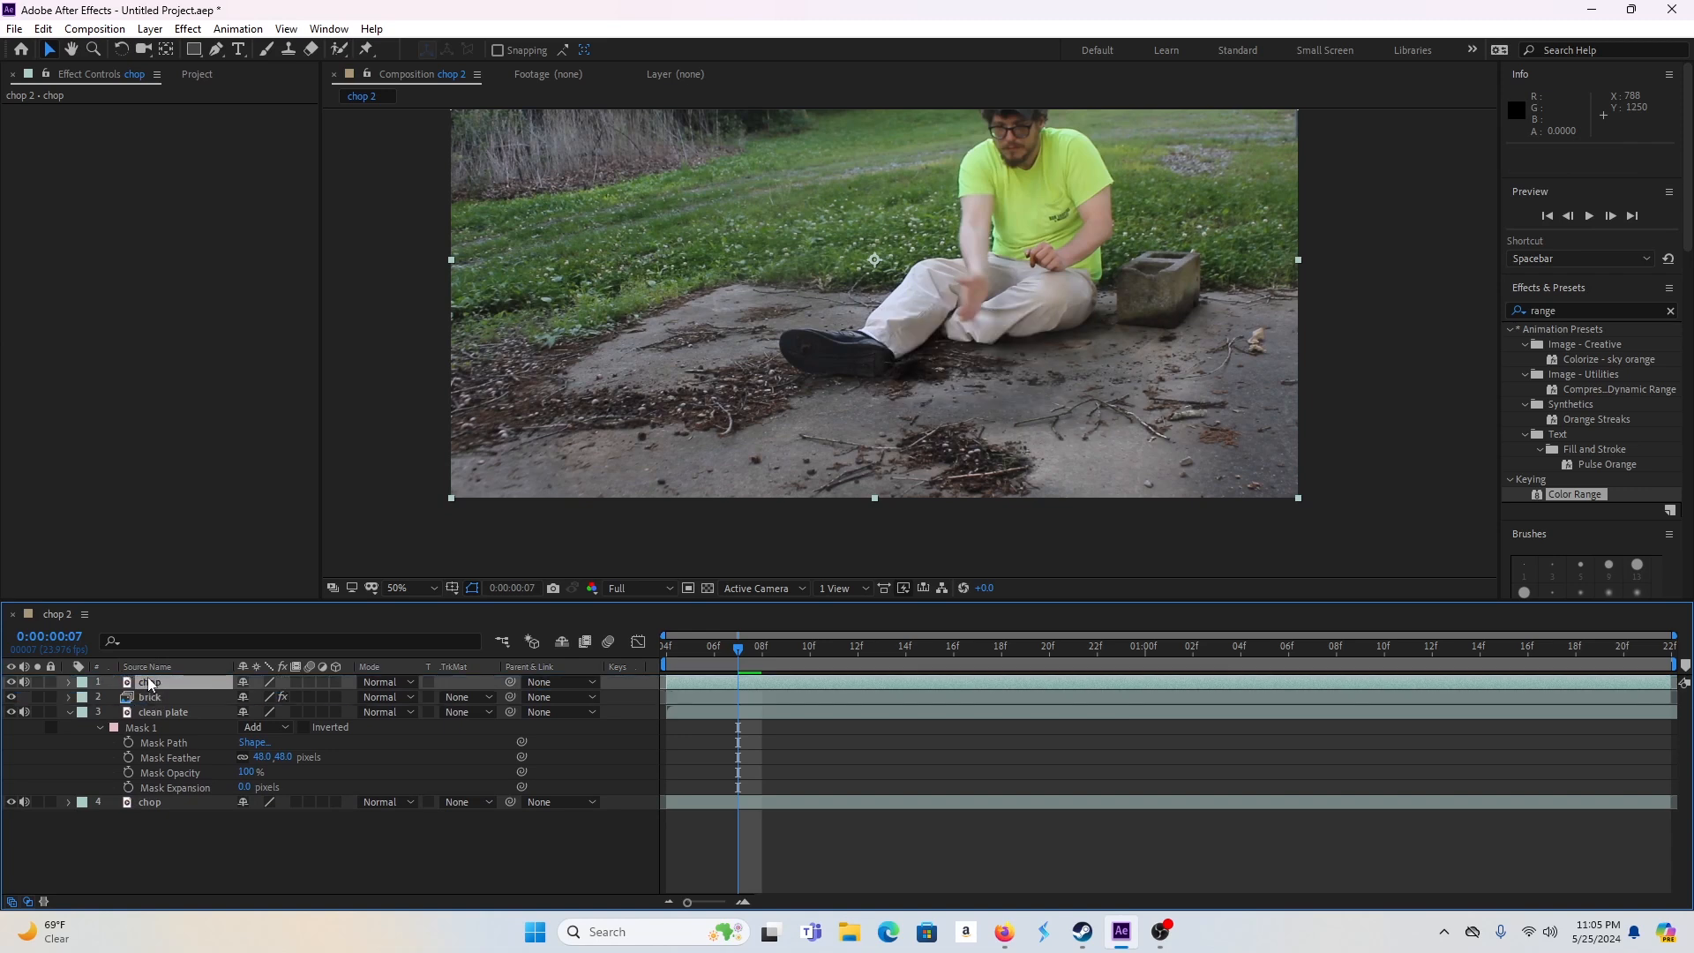
- Split the top chop layer at 0:00:00:07, discarding the earlier part, and hide the brick layer
key(ctrl+d)
click(152, 699)
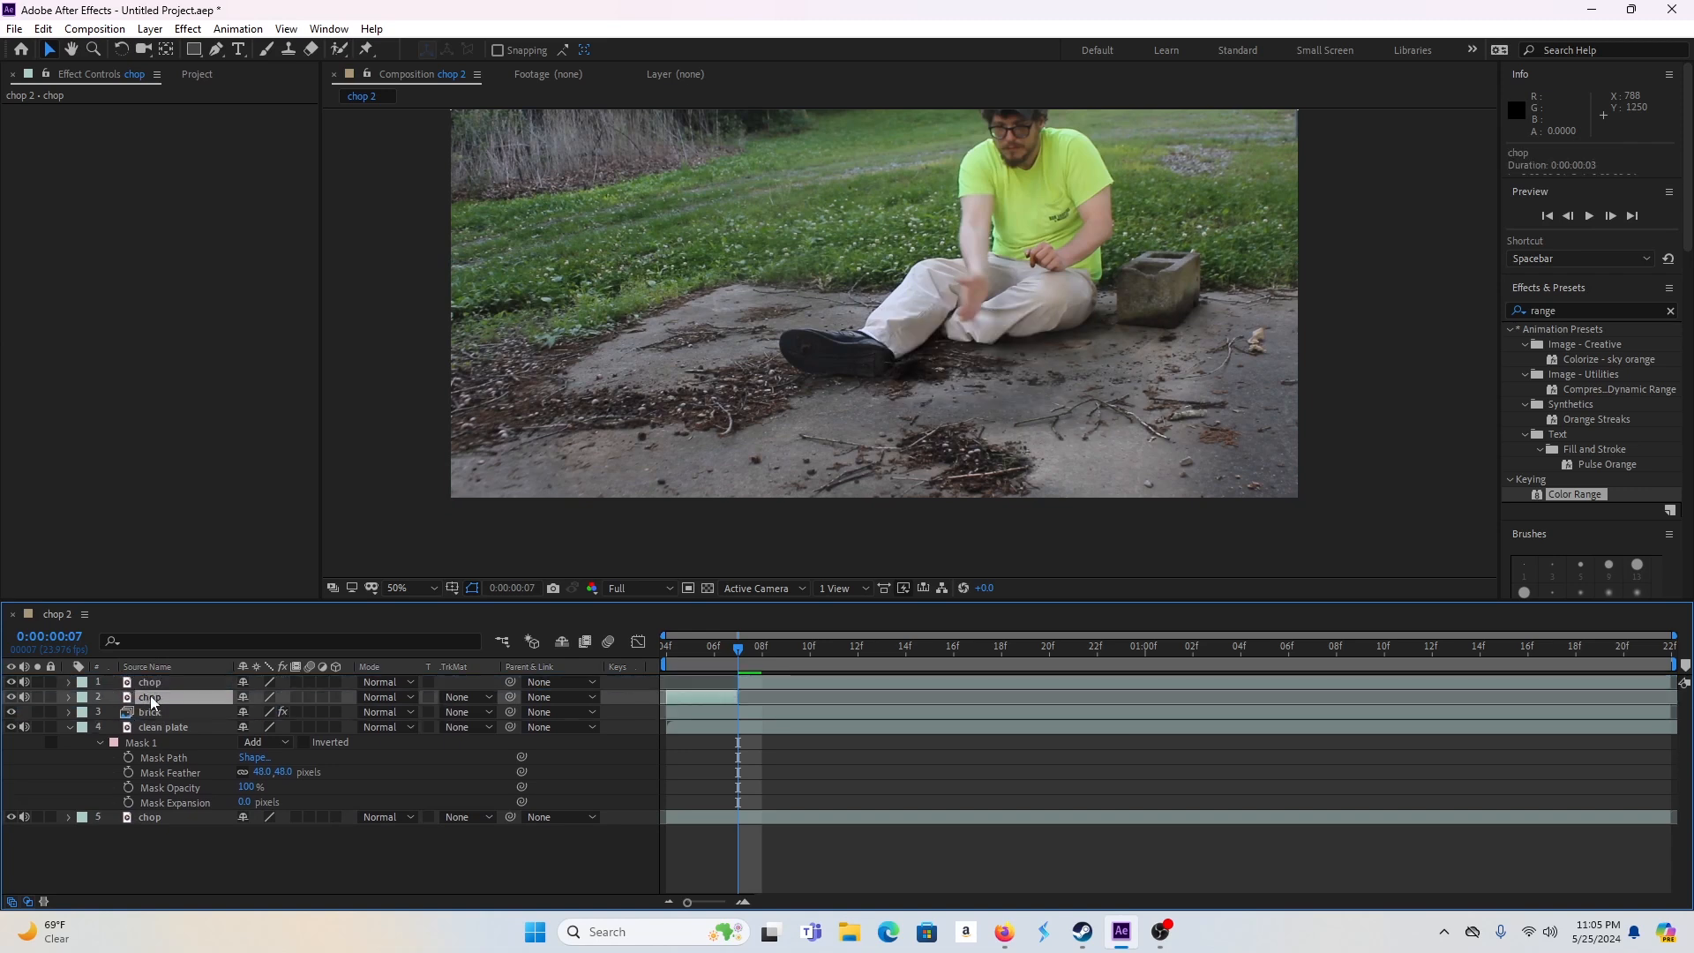
key(ctrl+x)
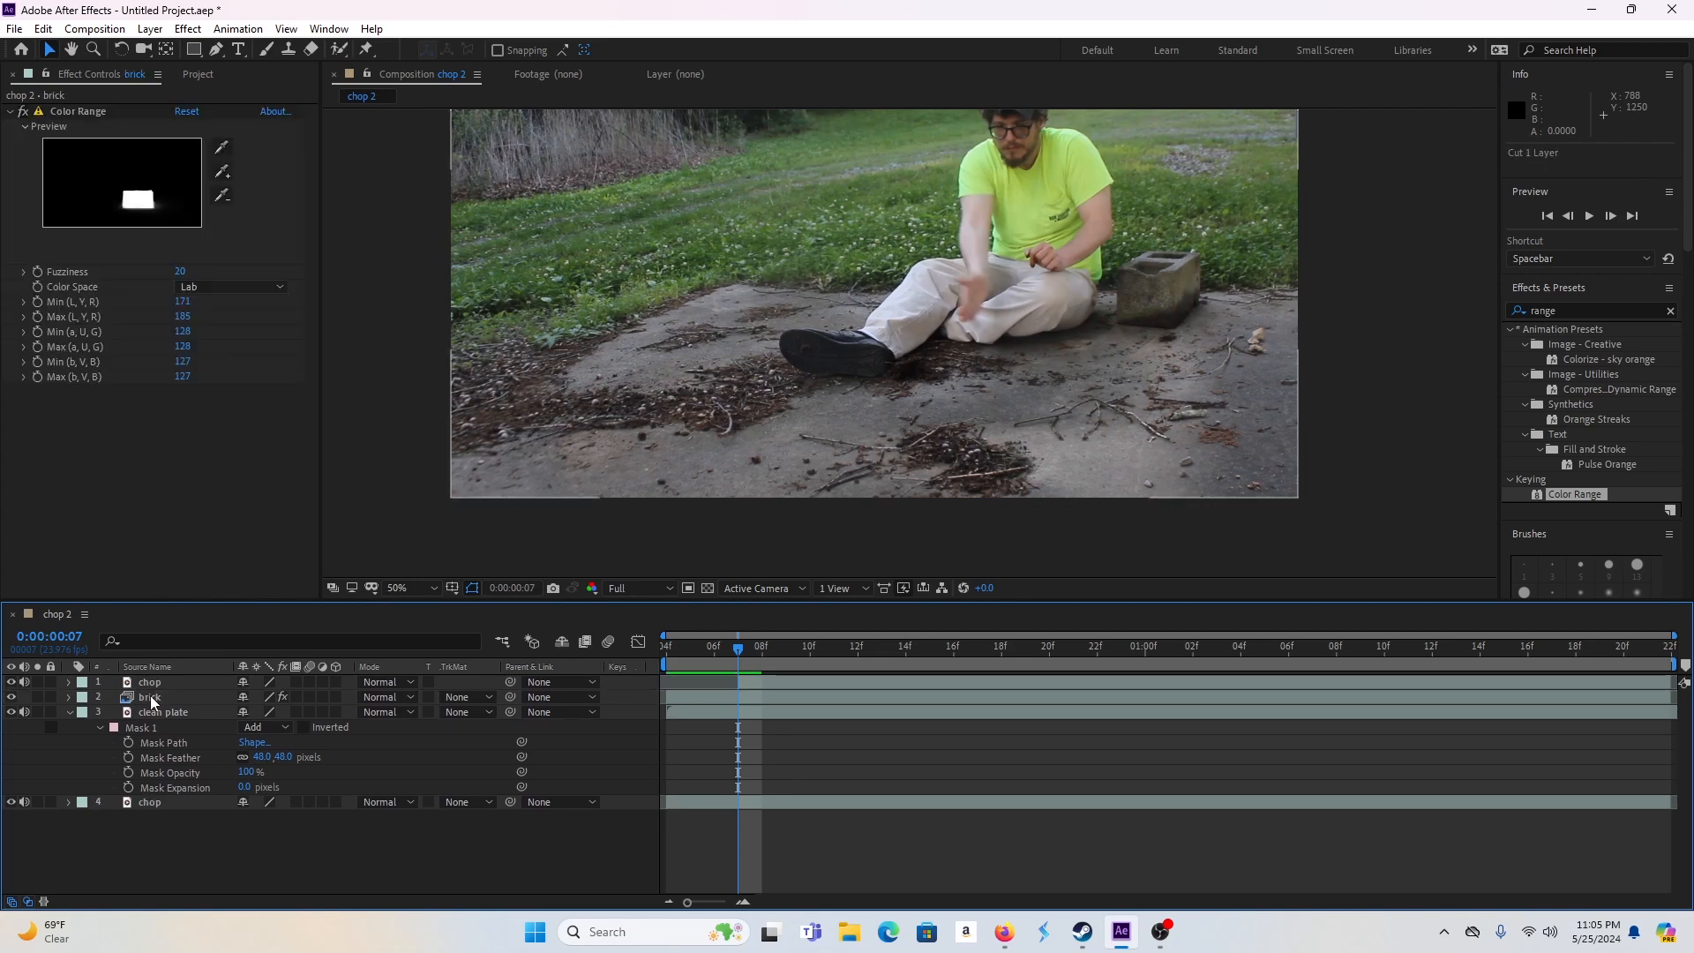
click(148, 699)
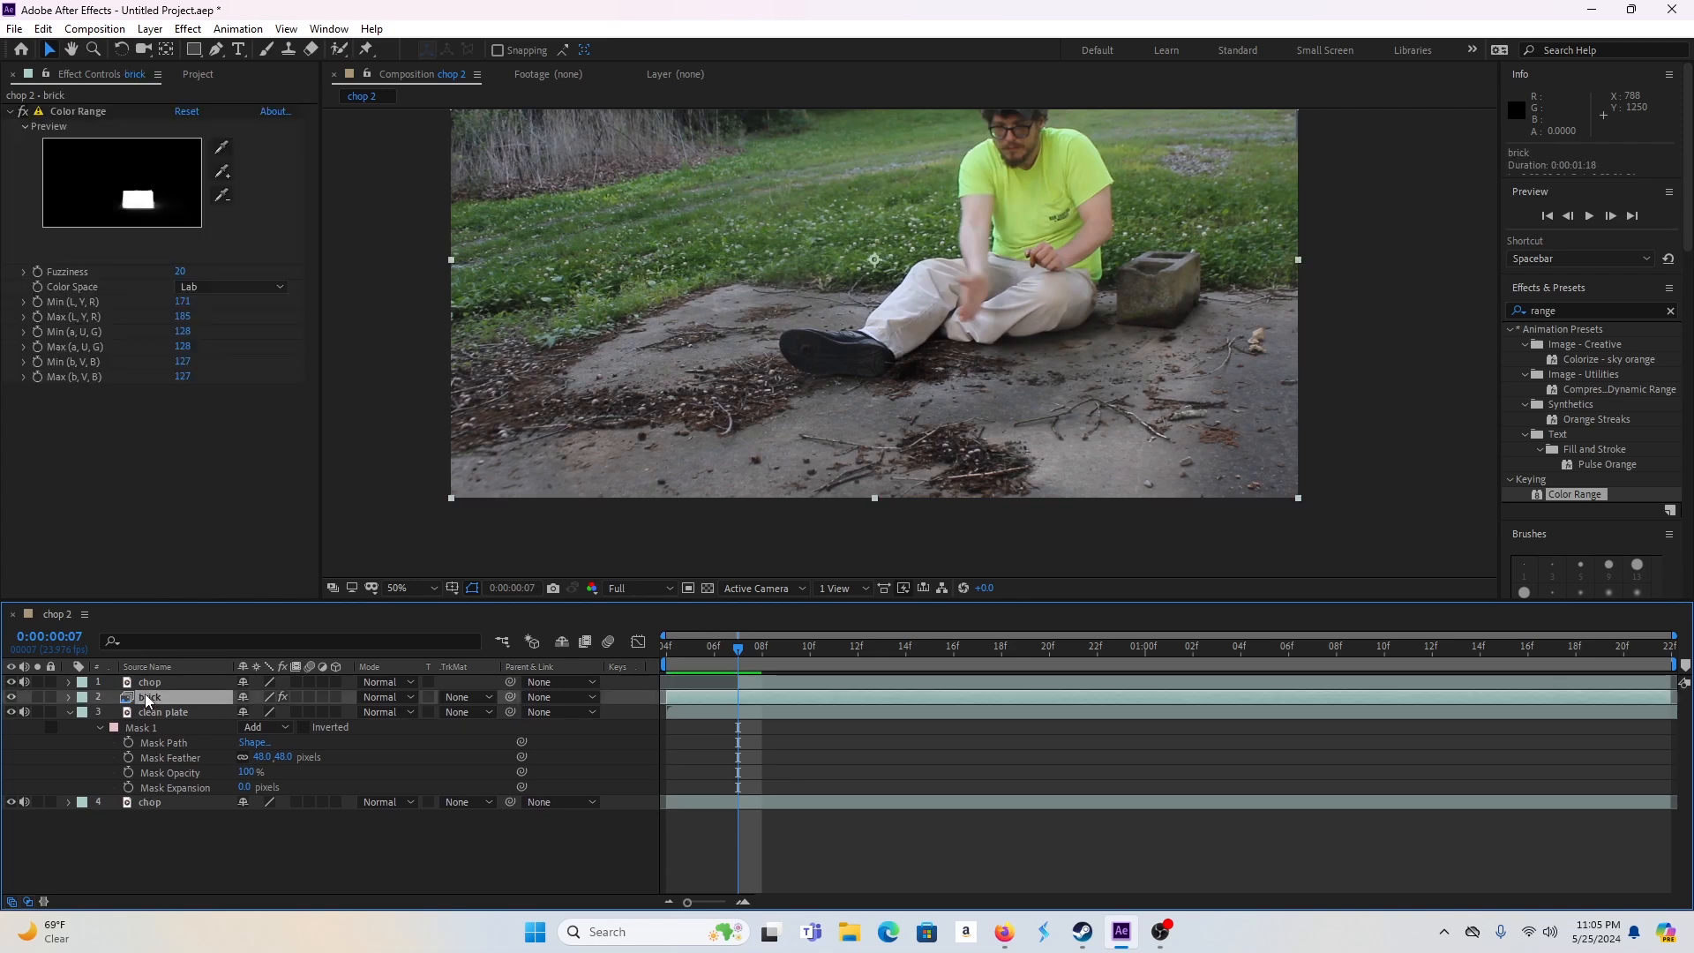
click(17, 697)
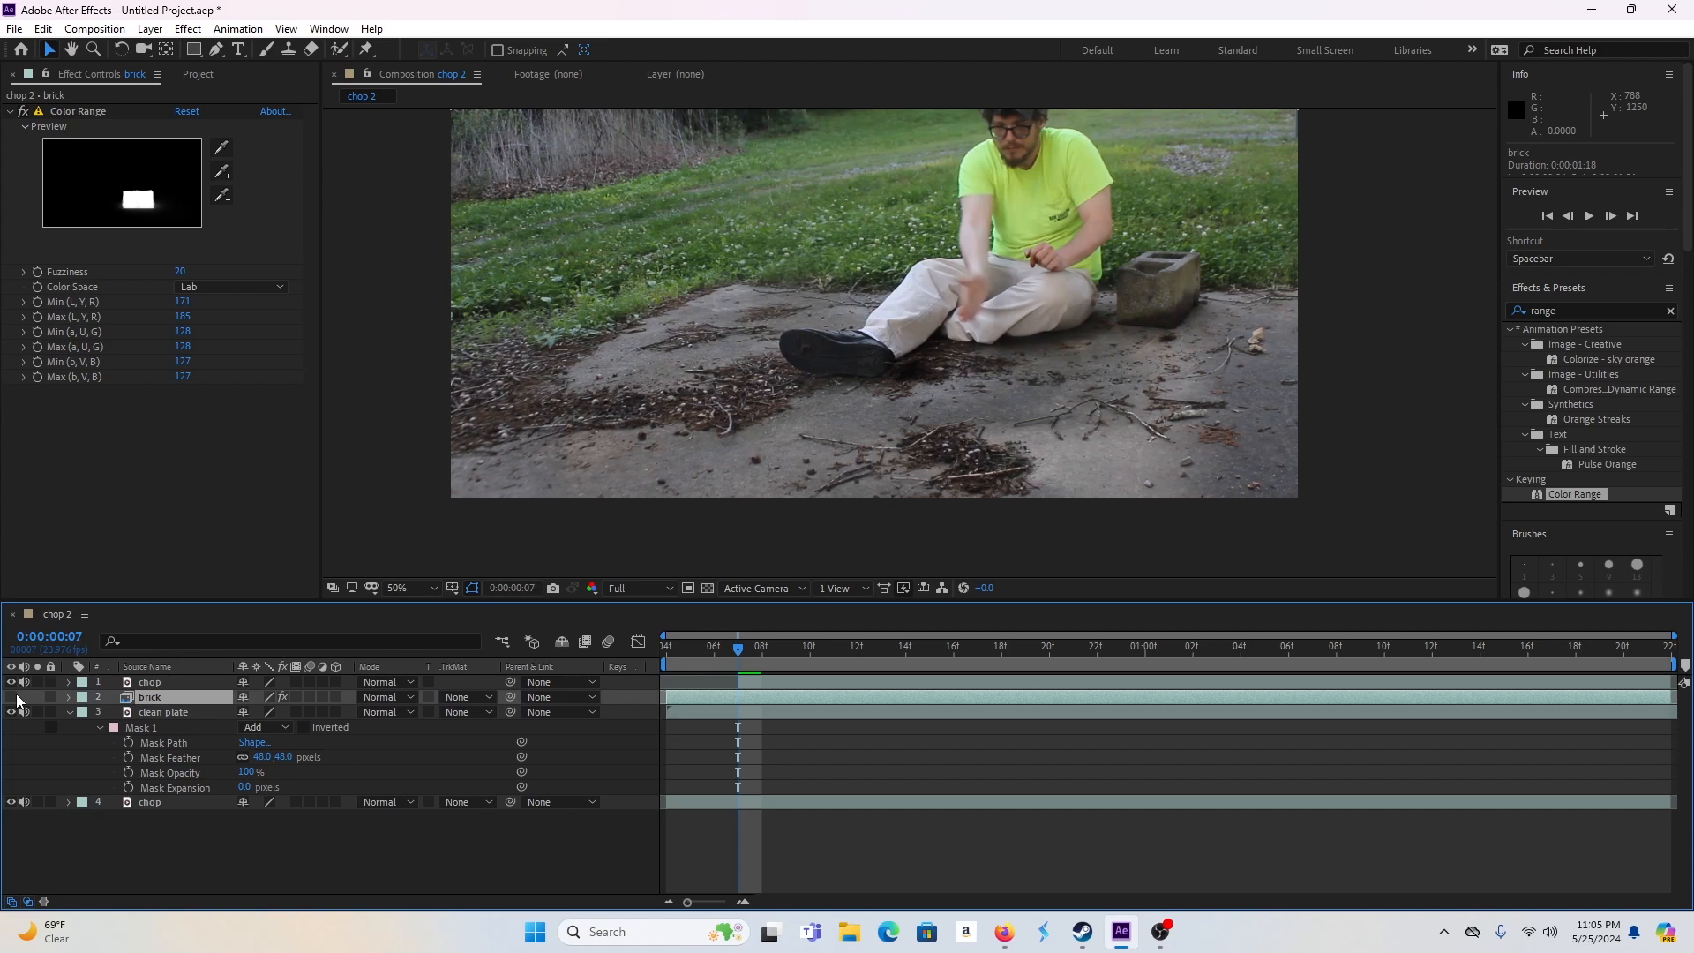
- Draw a closed Pen mask around the man's chopping hand on the top chop layer
scroll(965, 304, up, 2)
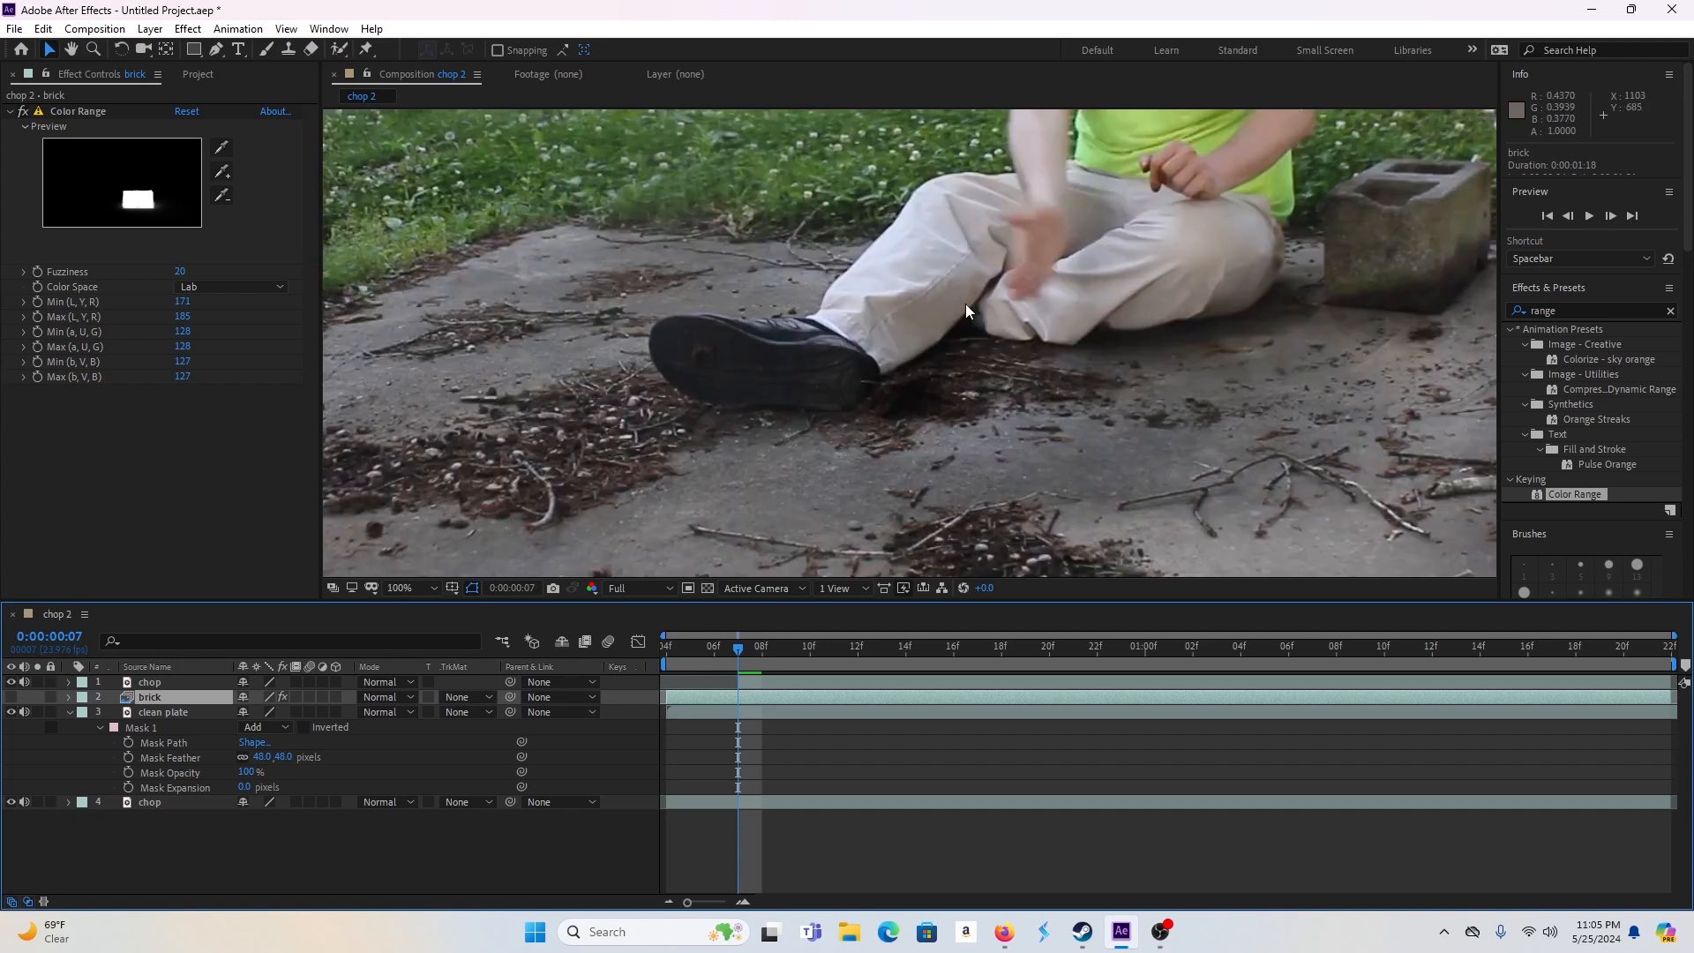
drag(966, 304, 791, 508)
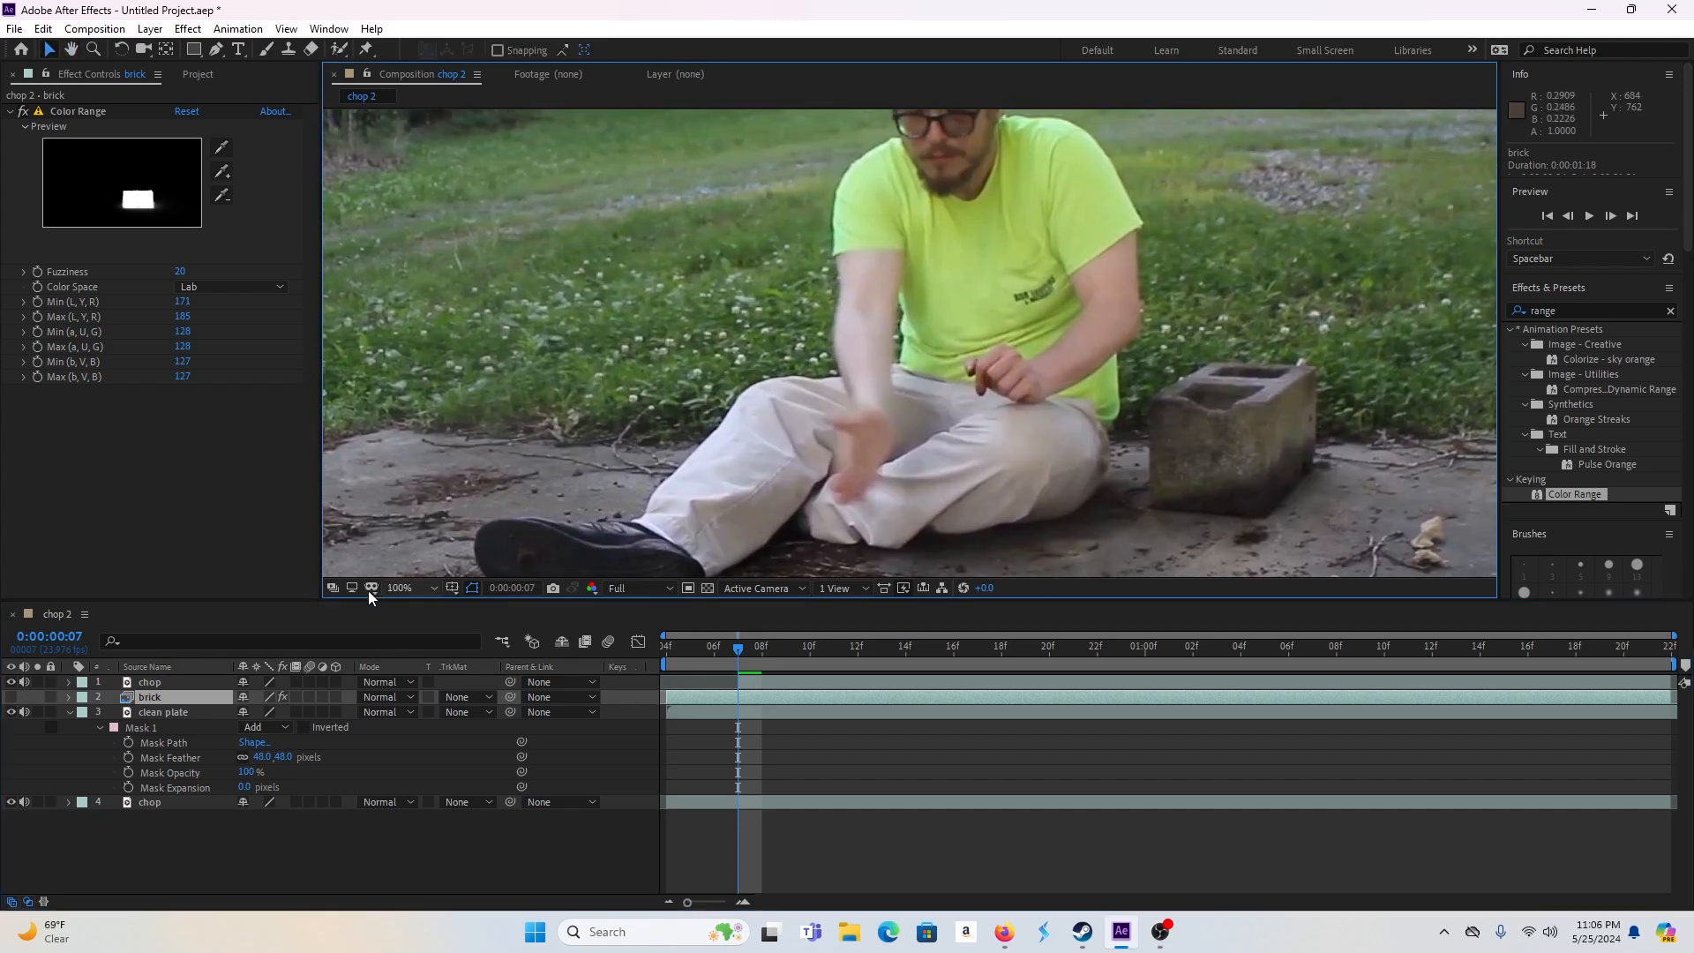
click(168, 681)
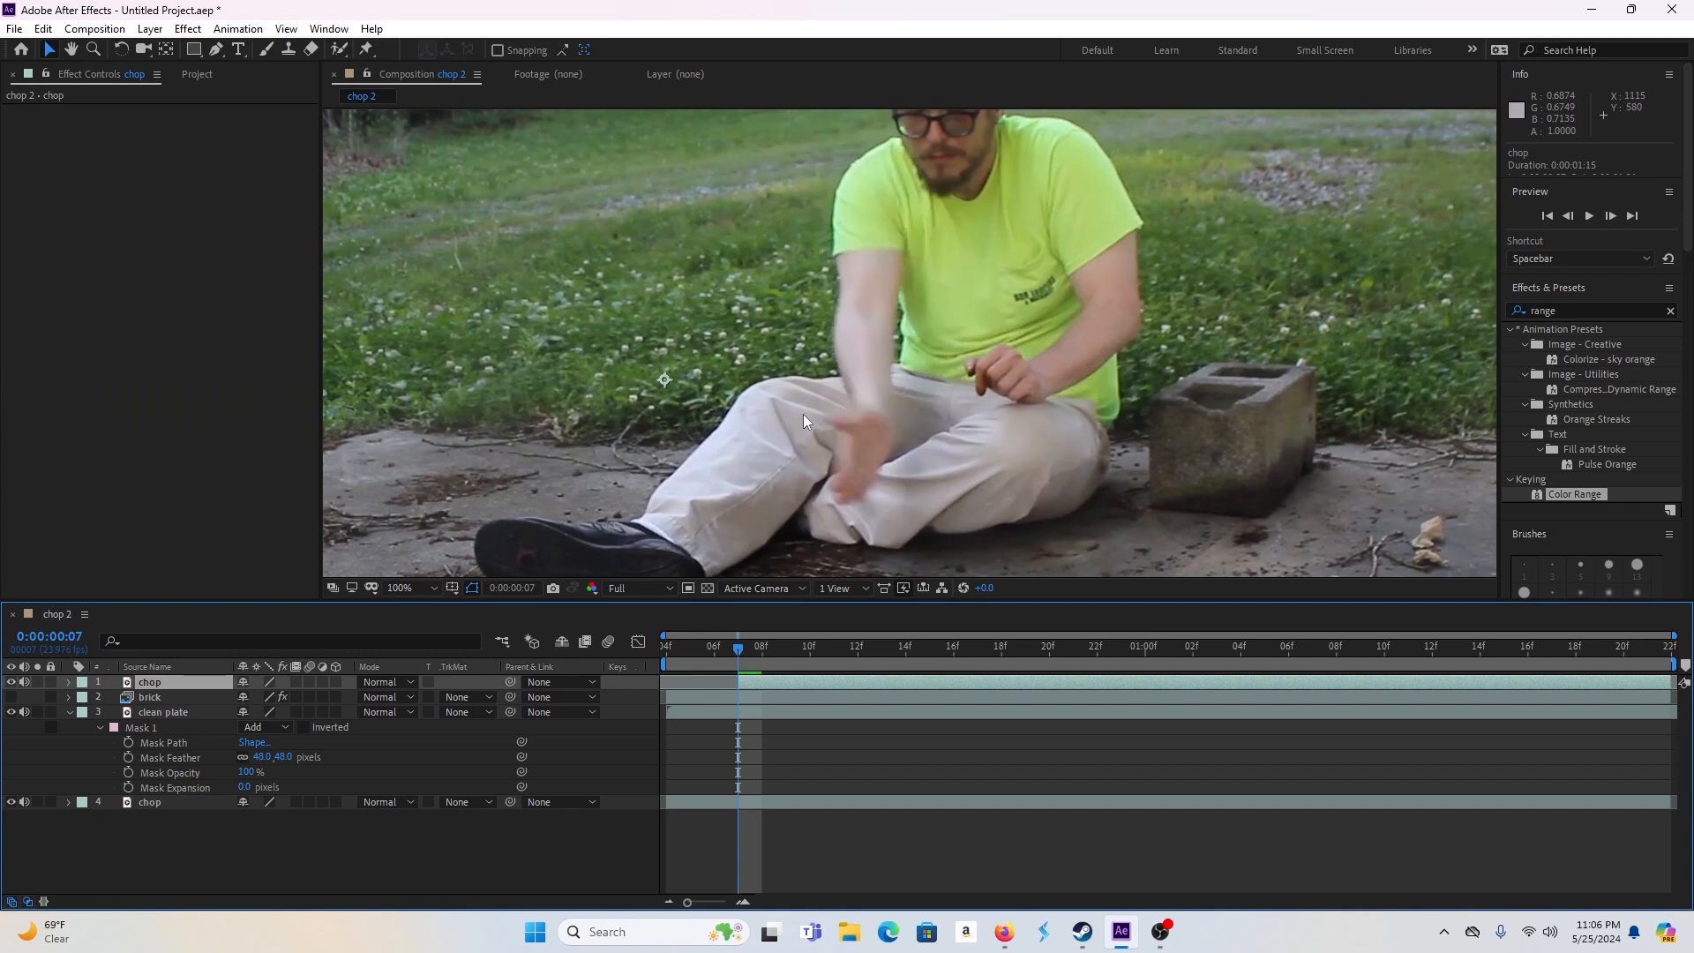
click(219, 49)
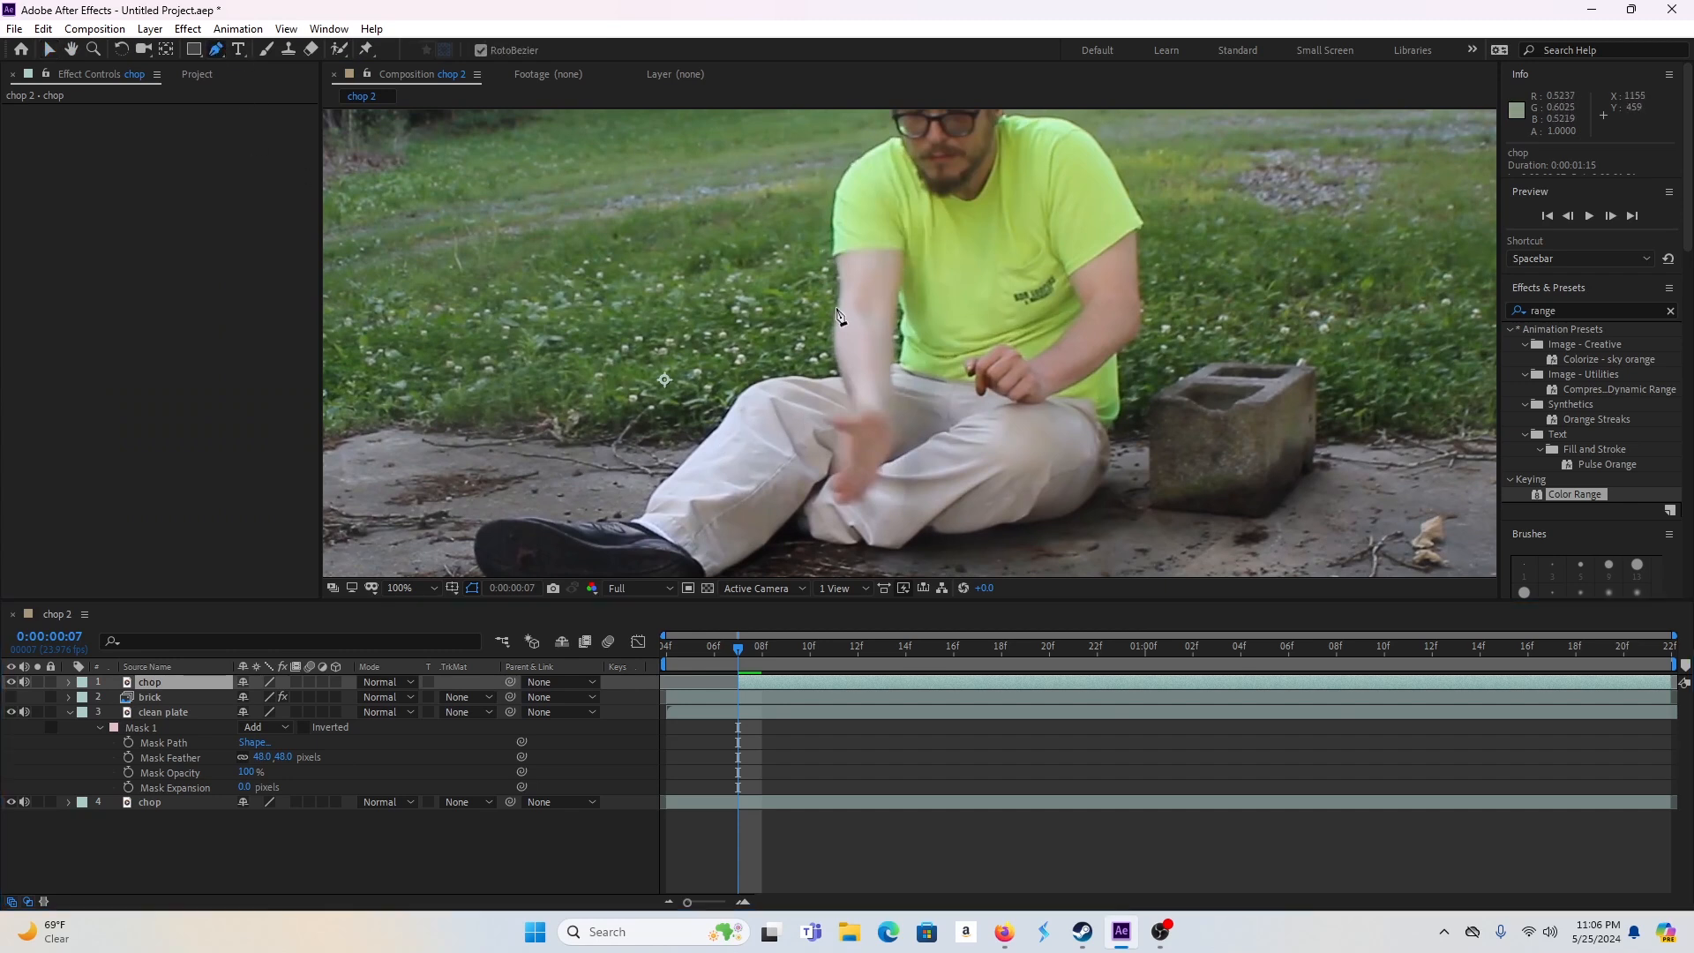
click(869, 412)
click(850, 421)
click(829, 419)
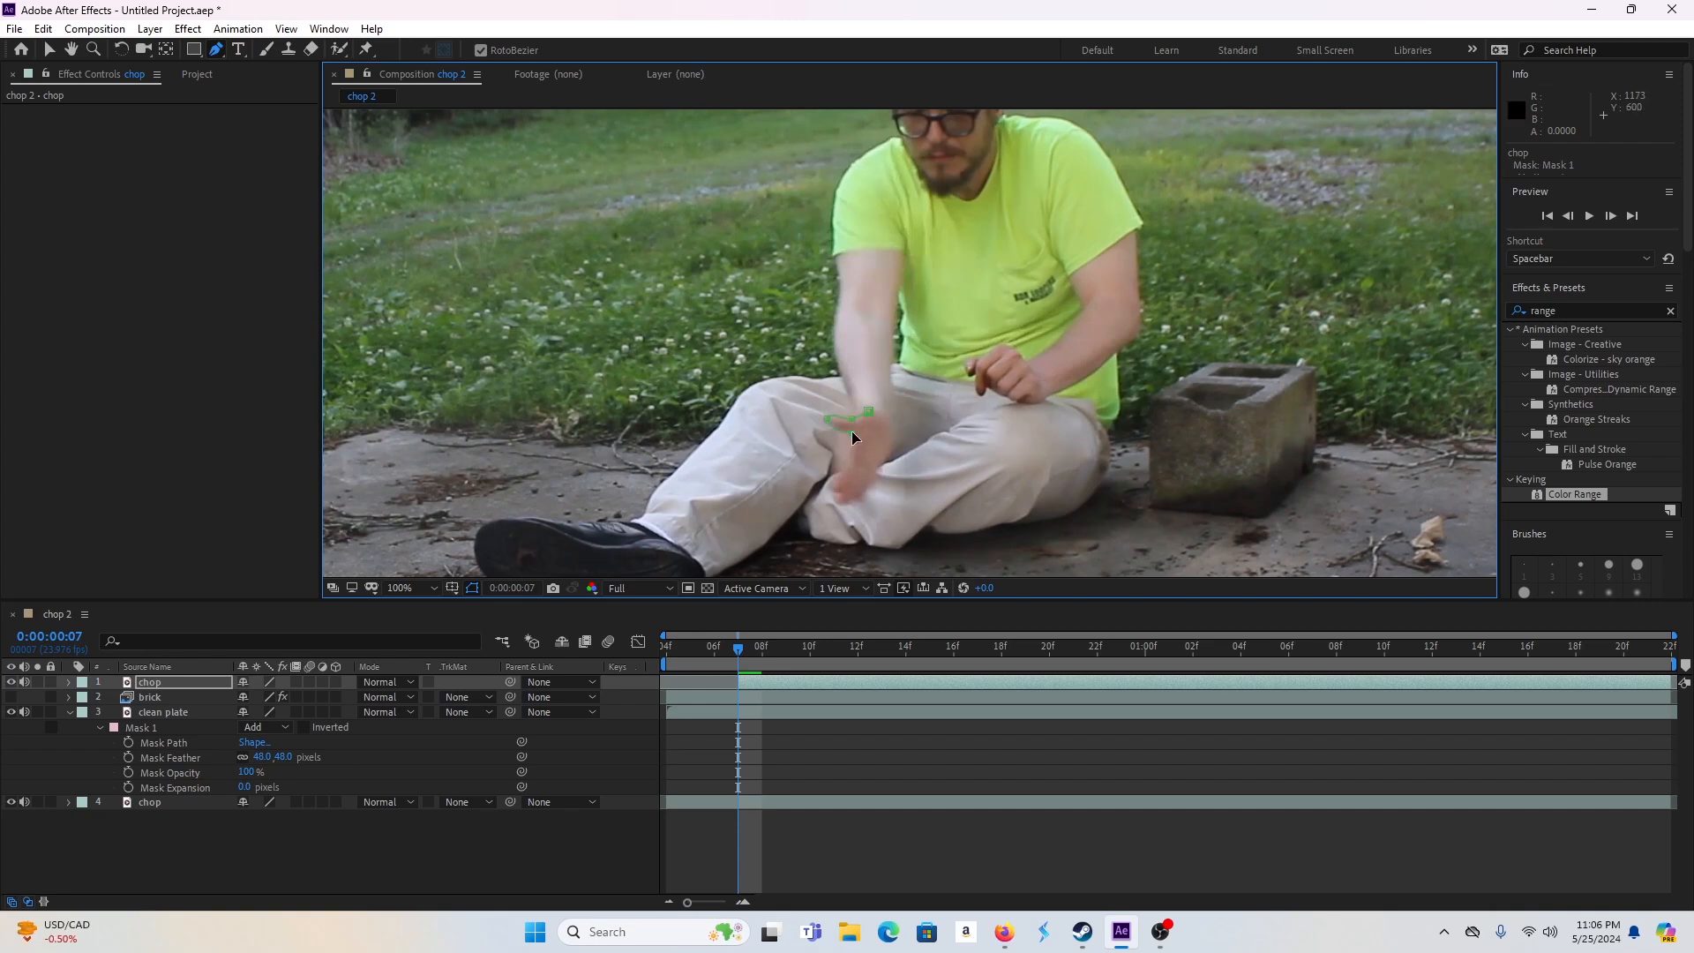
click(847, 434)
click(846, 462)
click(833, 485)
key(ctrl+z)
click(826, 492)
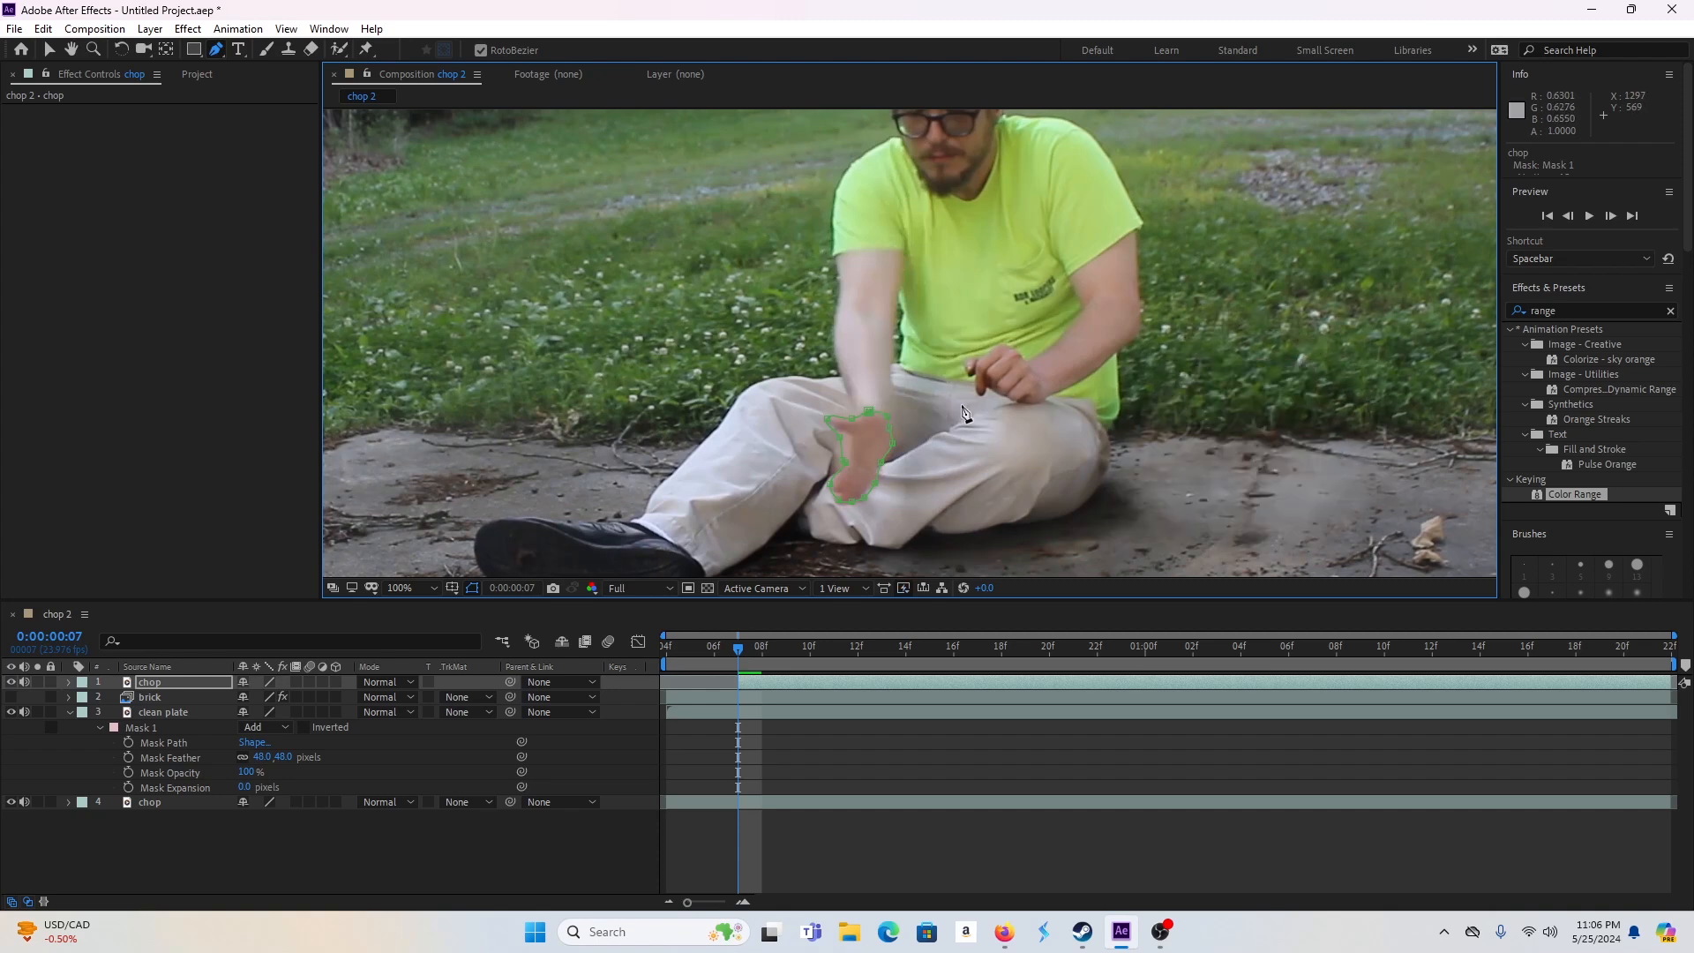
- Start keyframing the hand mask's path at 0:00:00:07
key(m)
key(m)
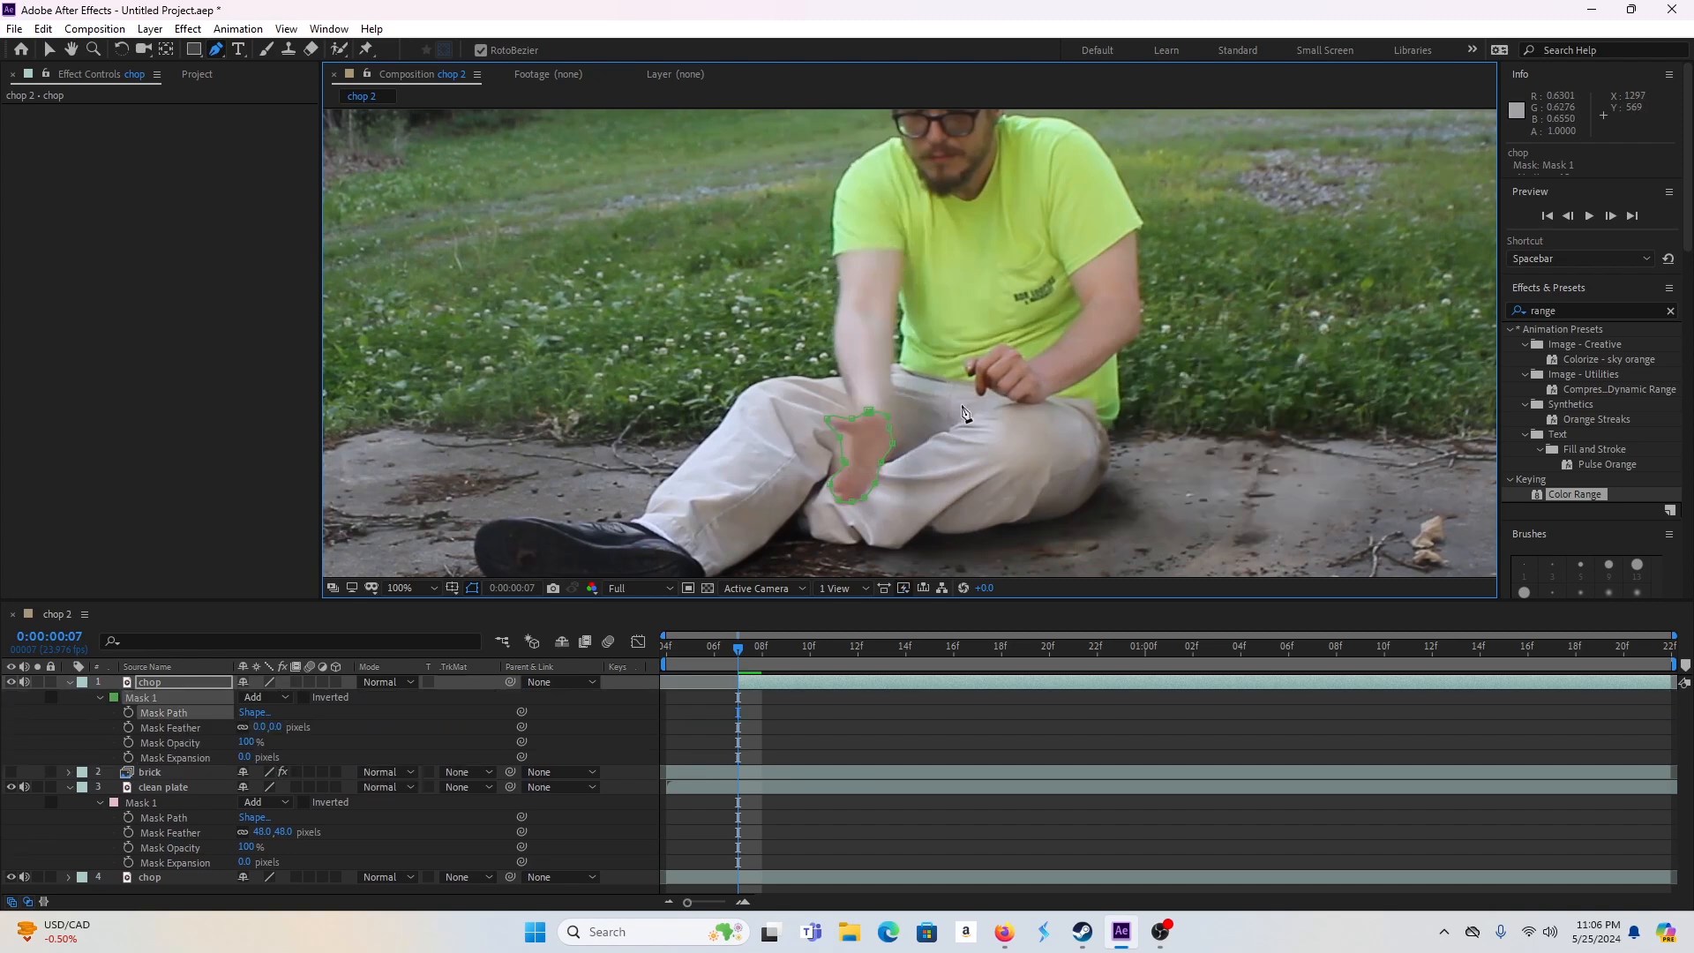
click(130, 712)
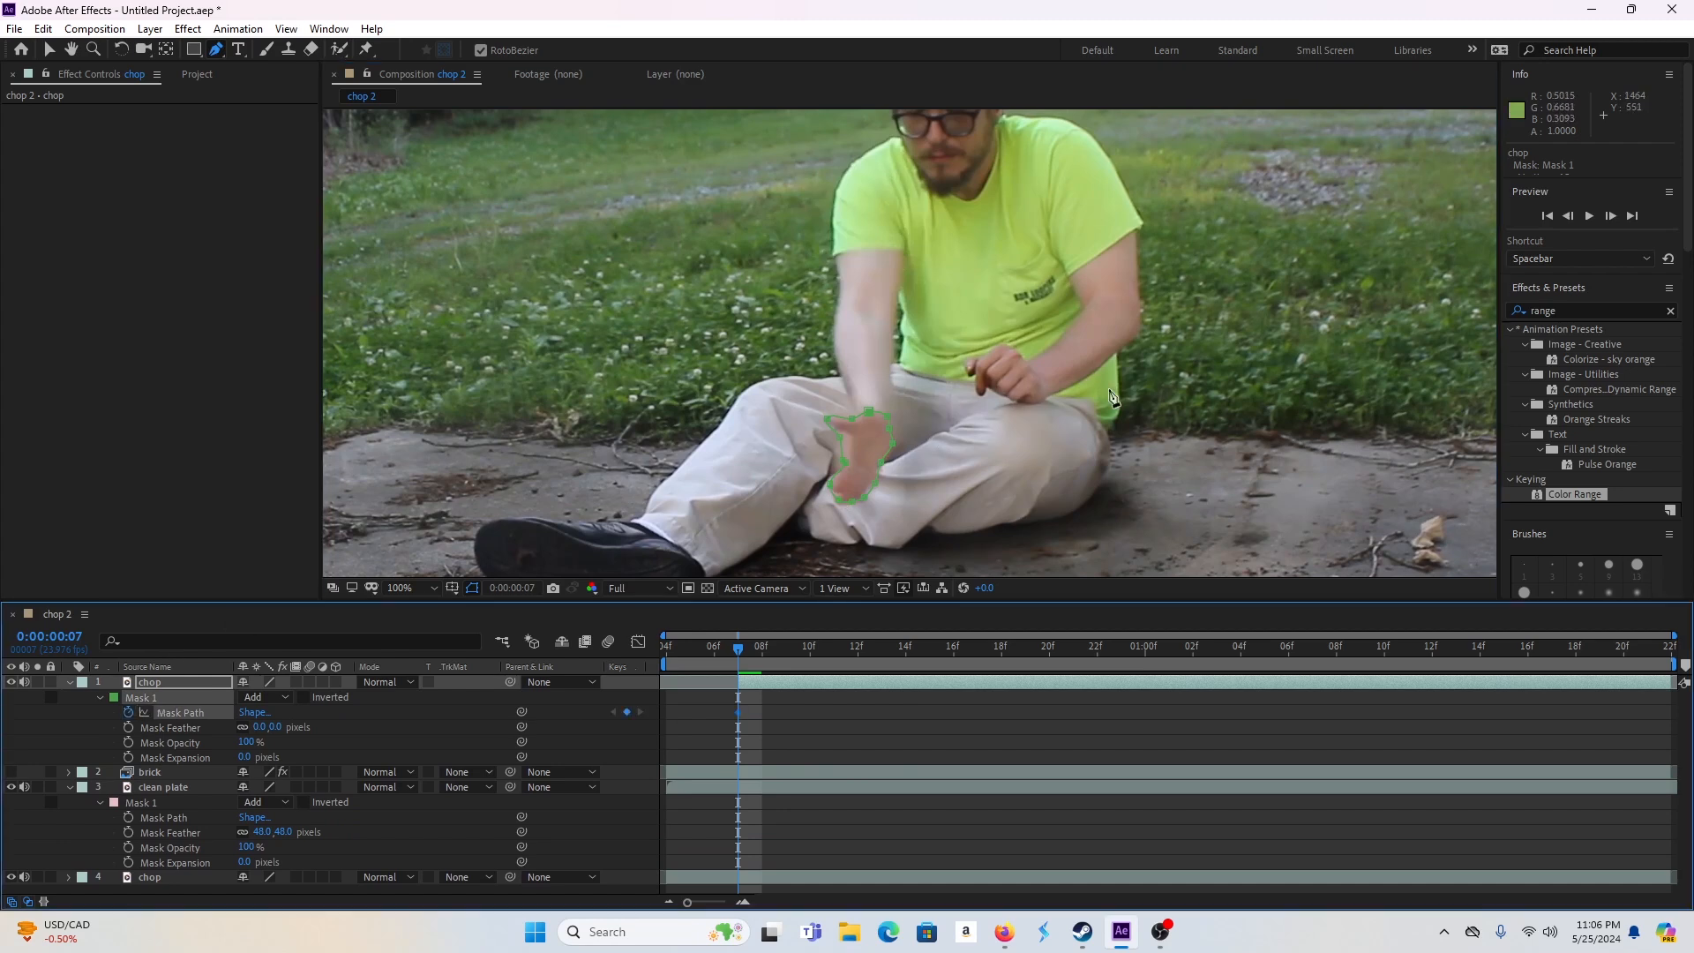
- At 0:00:00:08, move the whole hand mask down and right so it surrounds the chopping hand
key(Page_Down)
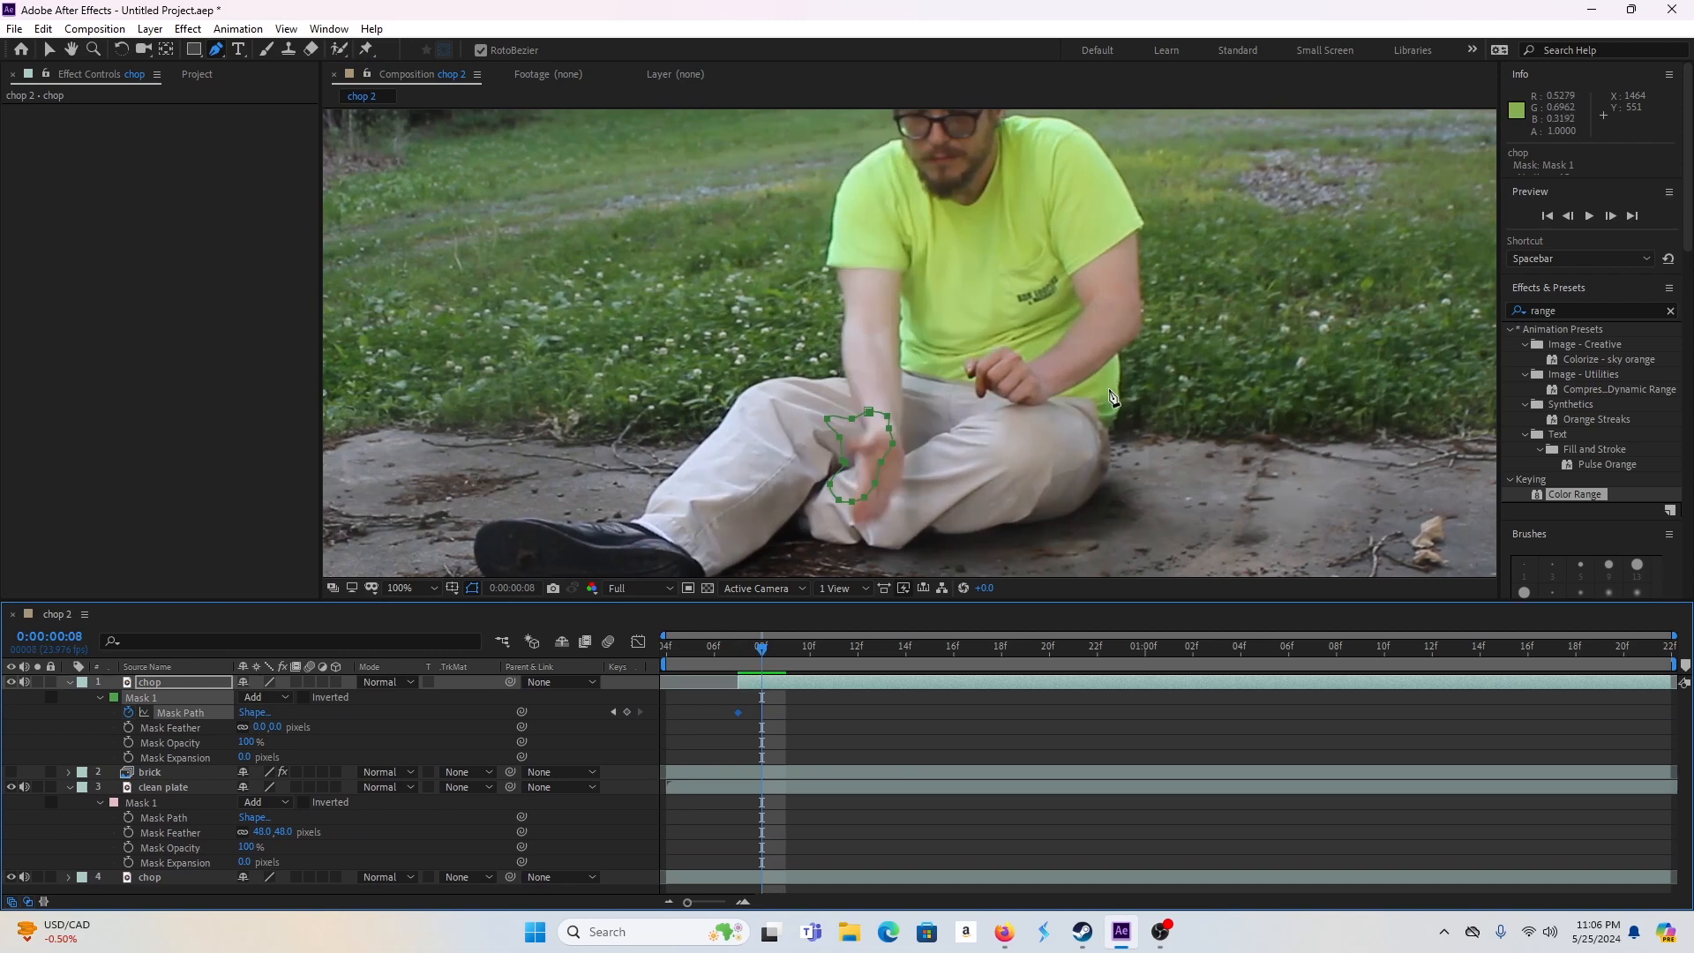
scroll(826, 448, up, 3)
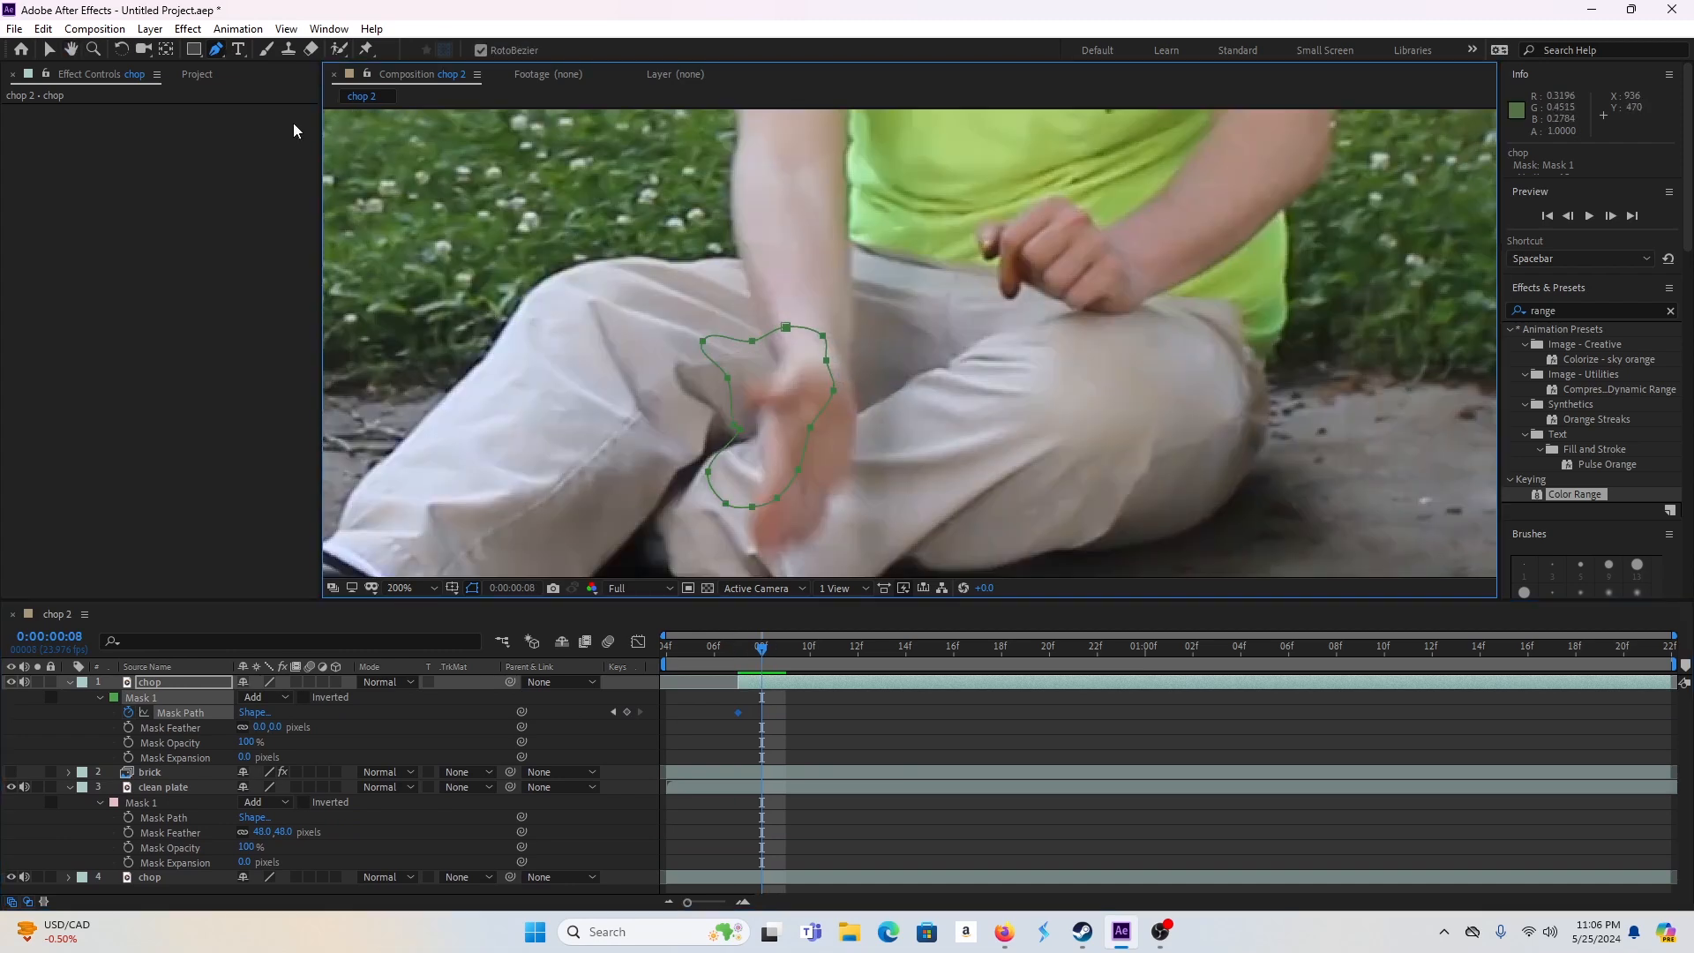
click(49, 49)
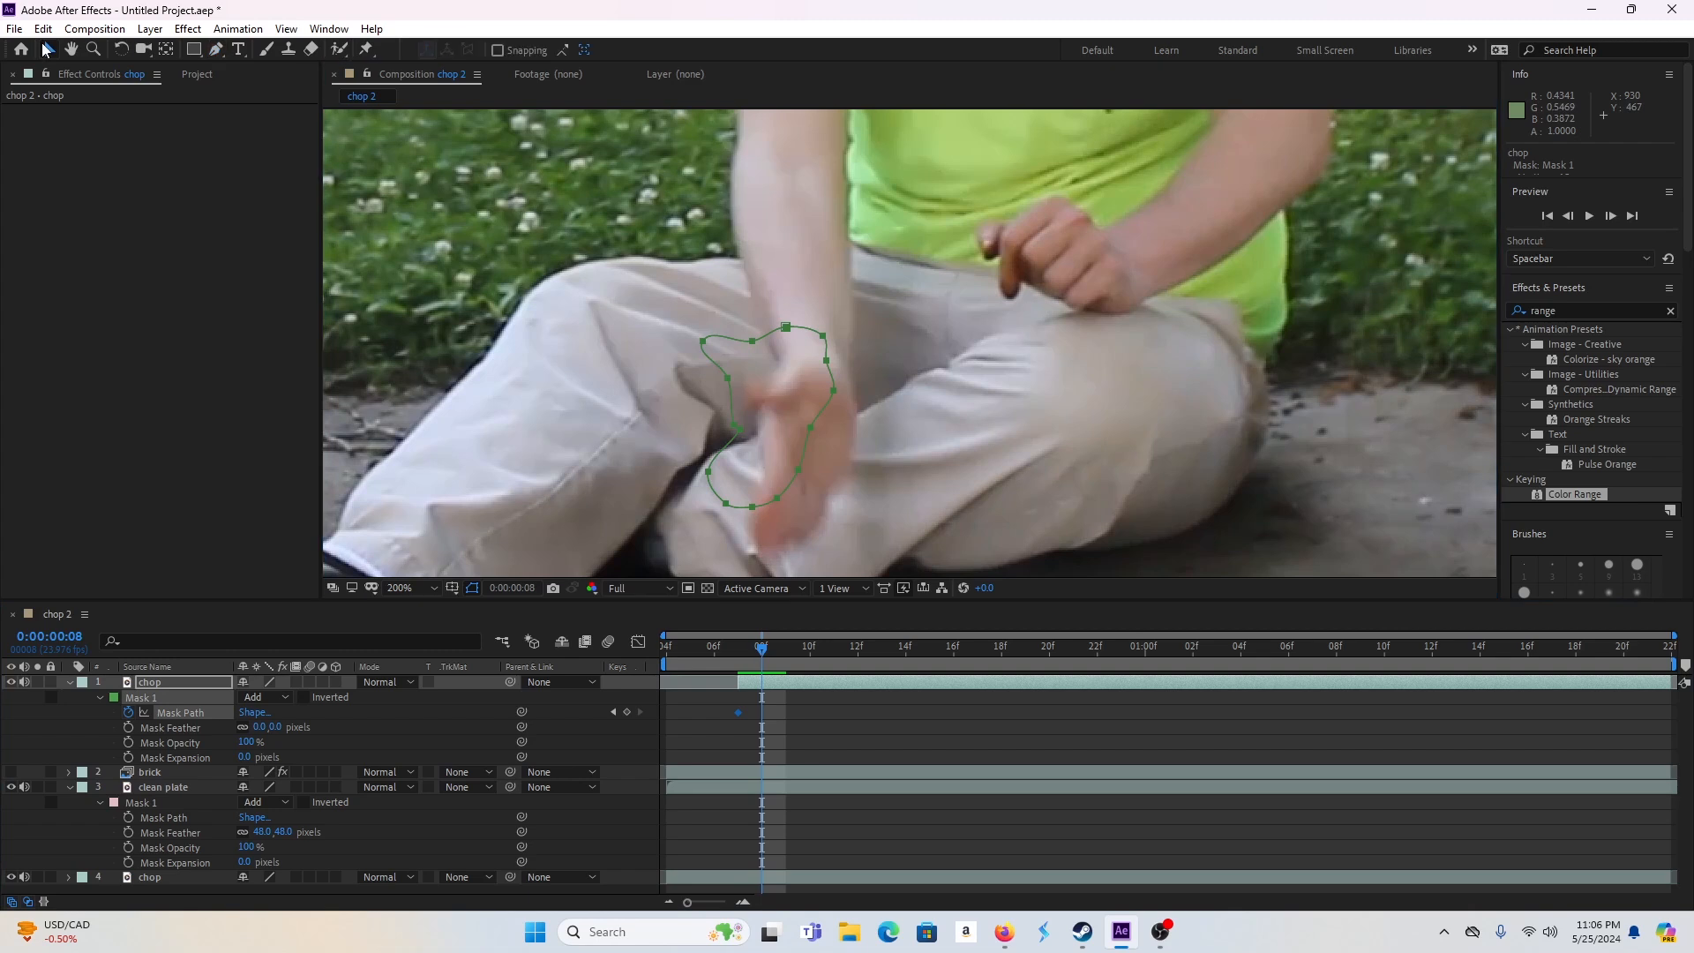
click(703, 345)
drag(650, 273, 884, 539)
drag(724, 505, 759, 549)
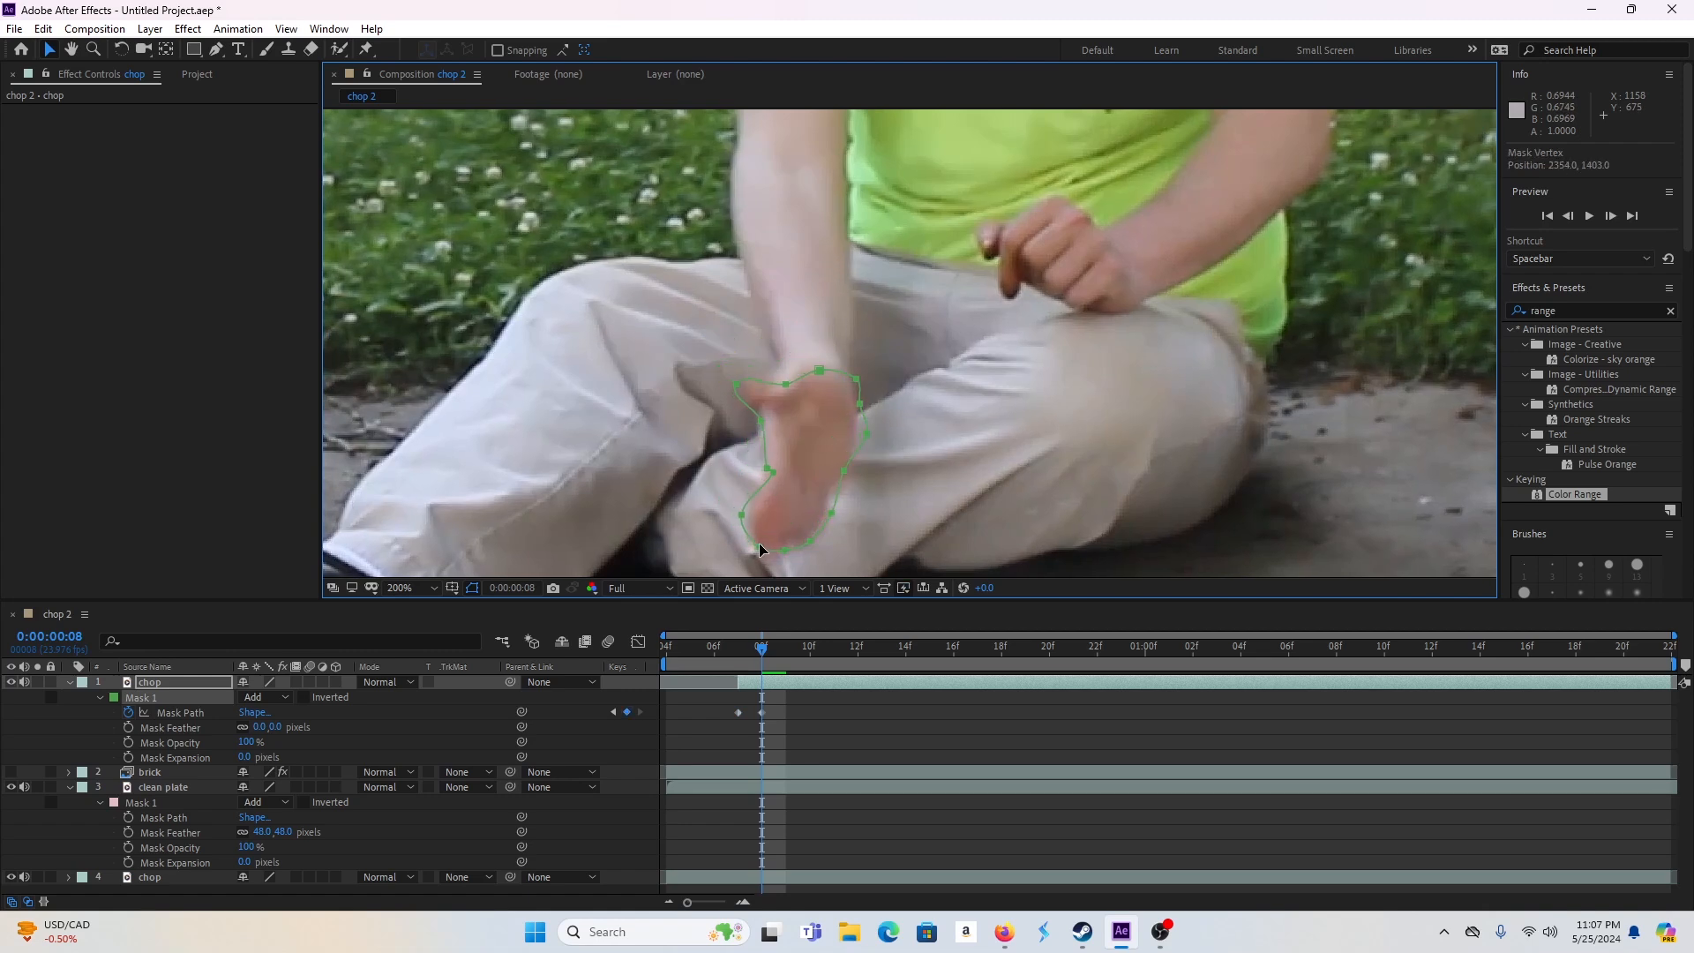
- Refine the hand mask's vertices at 0:00:00:08 so the outline hugs the fingertips, thumb and wrist
double_click(774, 483)
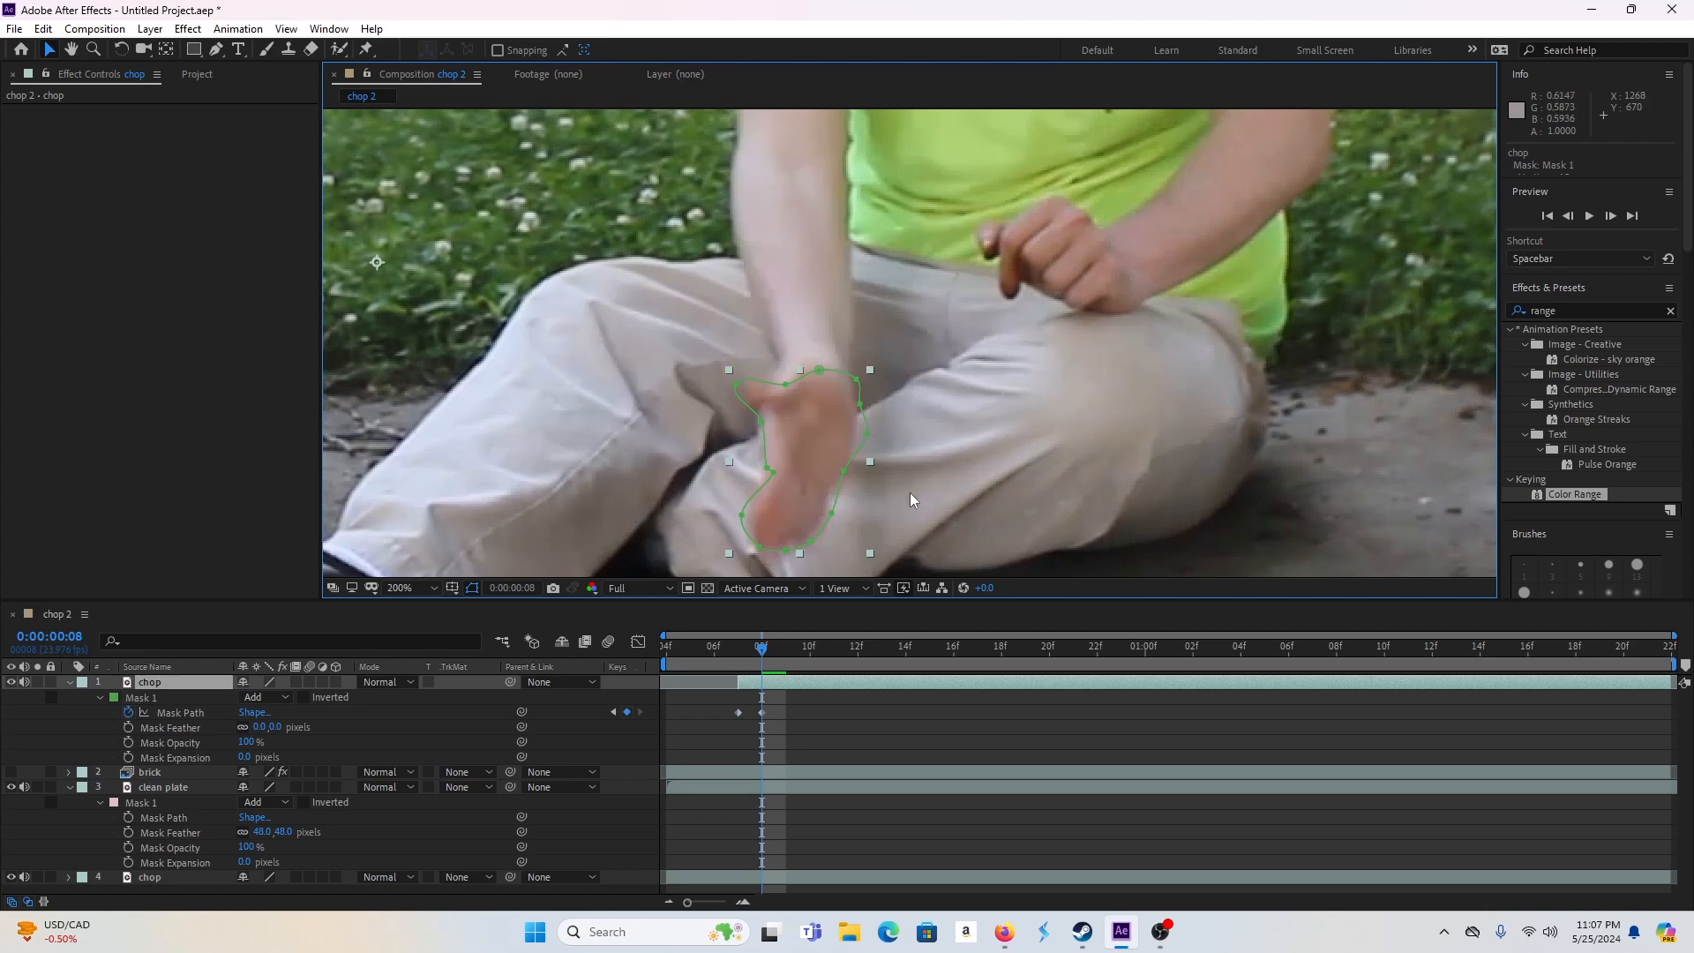
click(766, 473)
click(764, 491)
drag(739, 521, 746, 521)
click(828, 513)
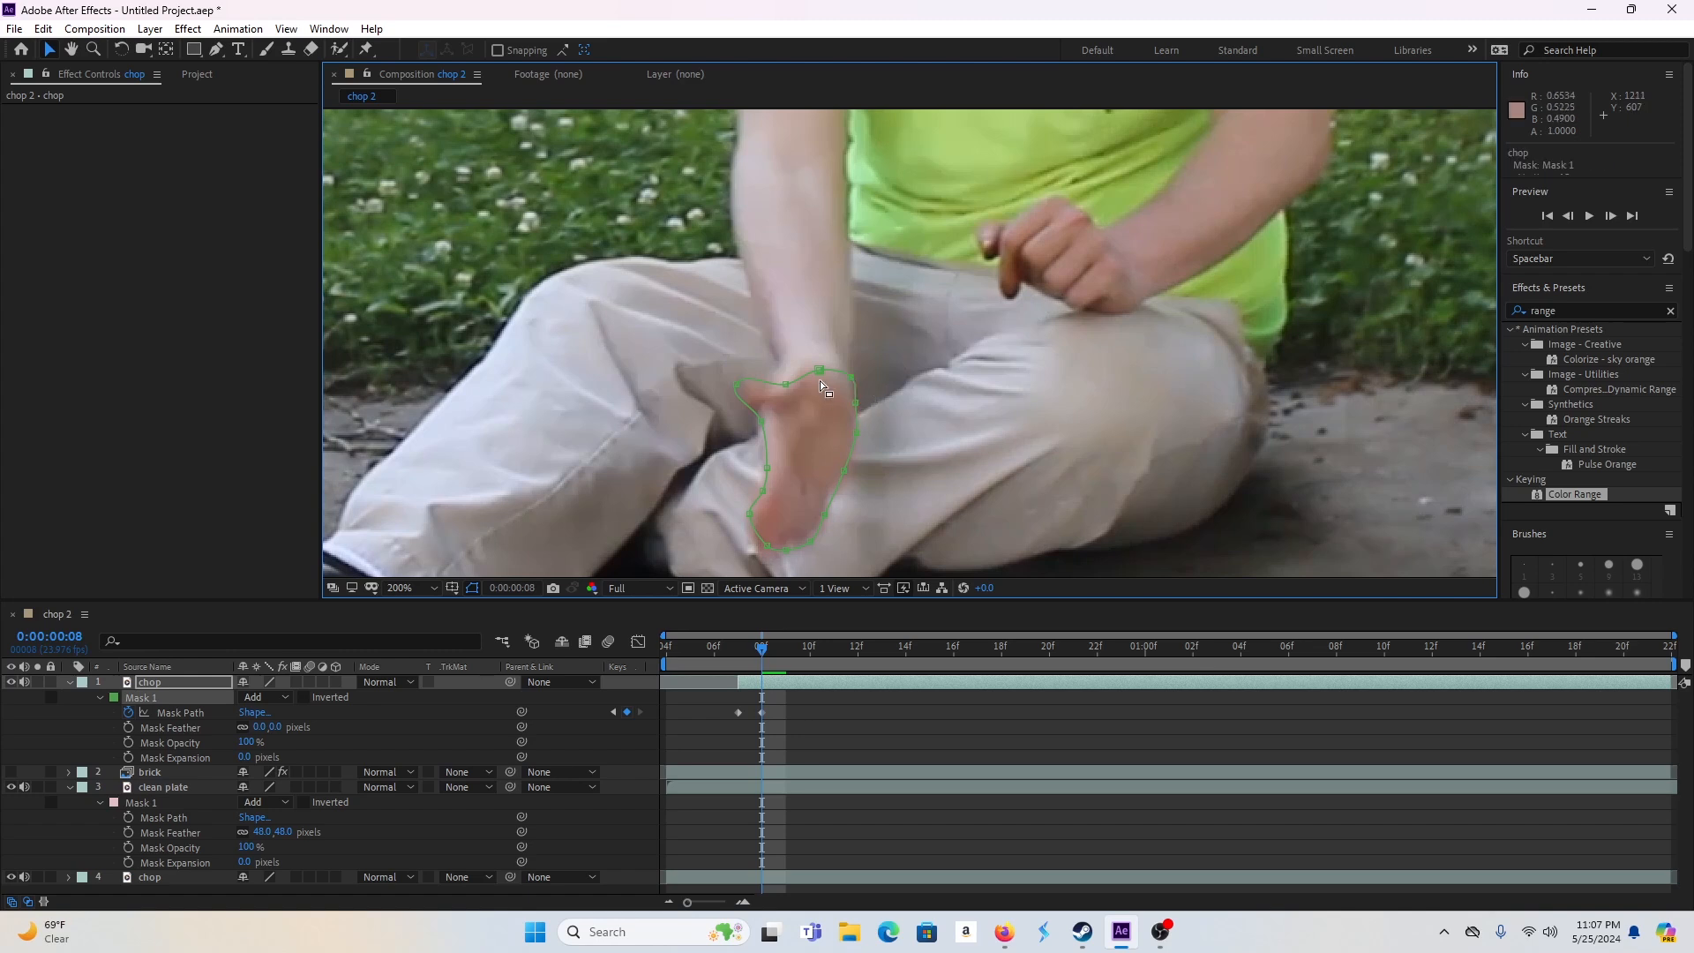
scroll(869, 366, down, 1)
scroll(868, 366, up, 1)
drag(826, 373, 822, 366)
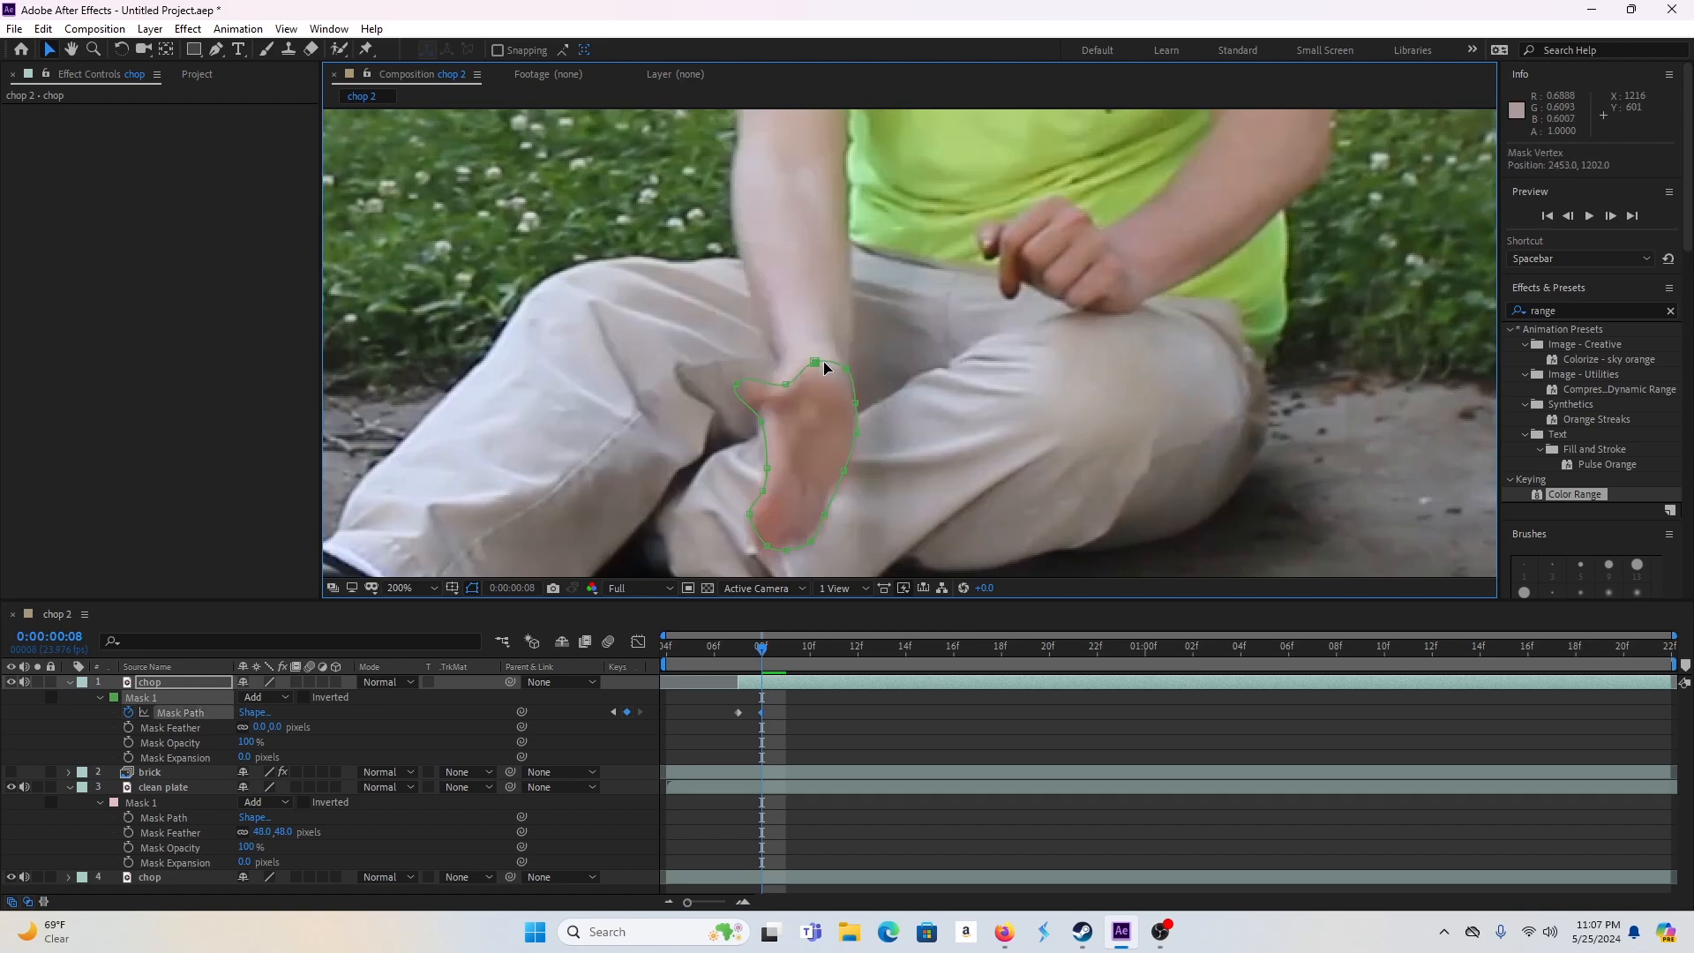
click(761, 421)
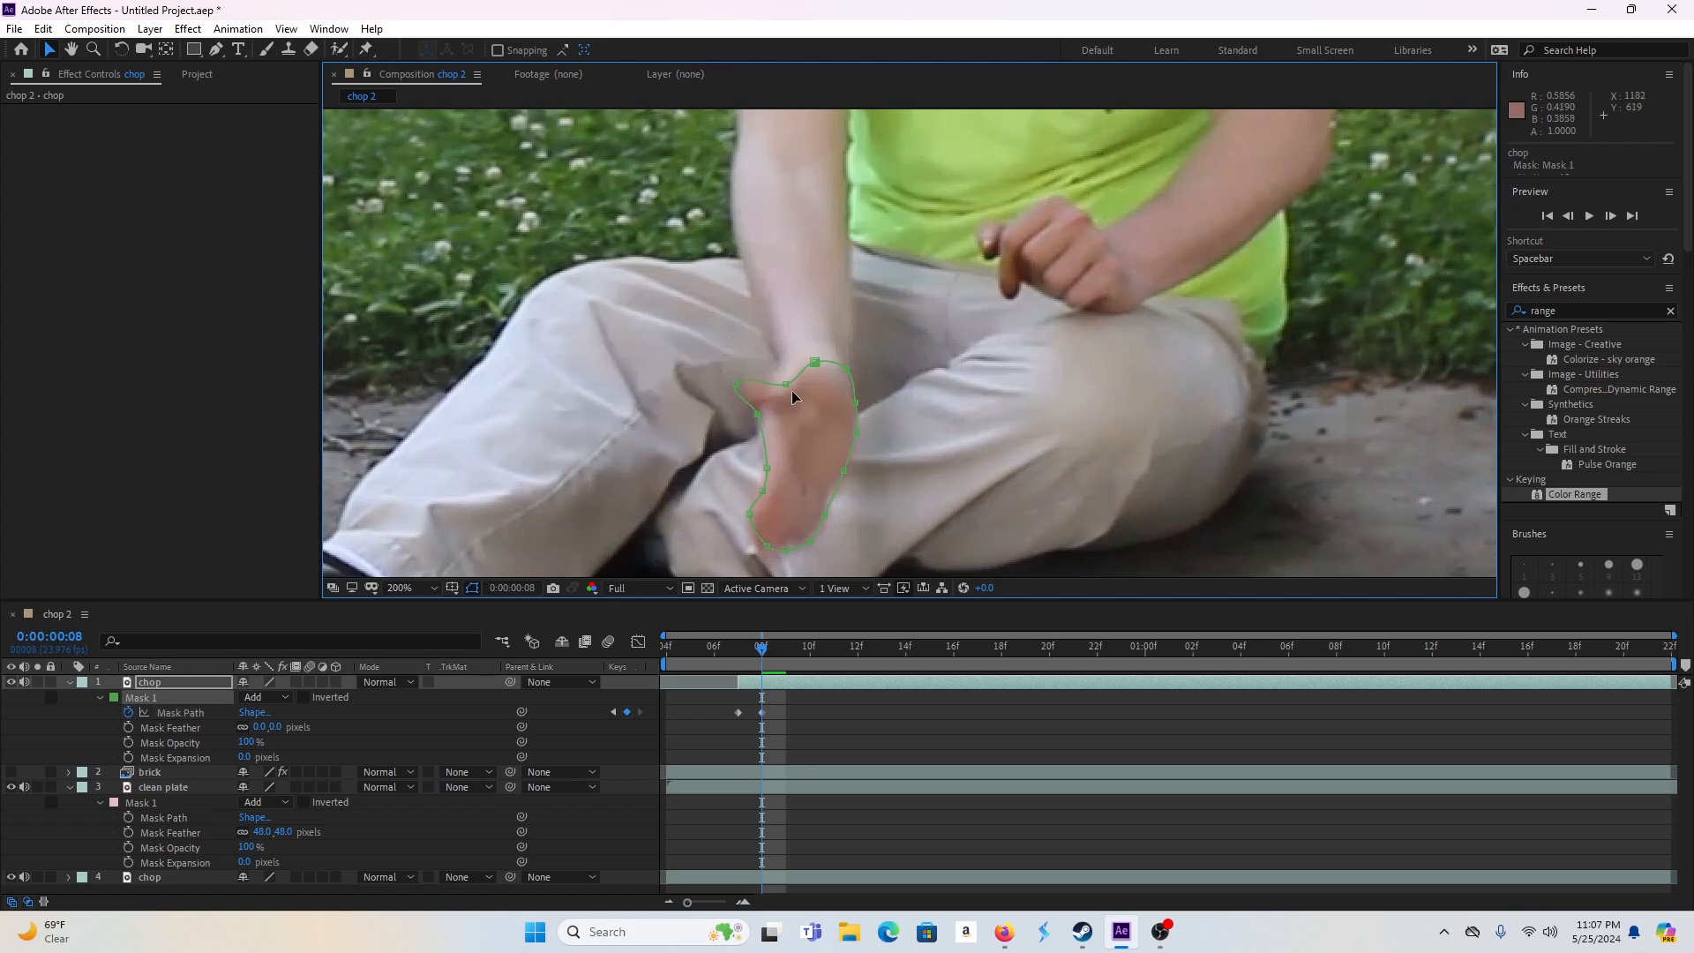
- At 0:00:00:09, move the whole hand mask down and right over the chopping hand
key(Page_Down)
drag(870, 420, 888, 367)
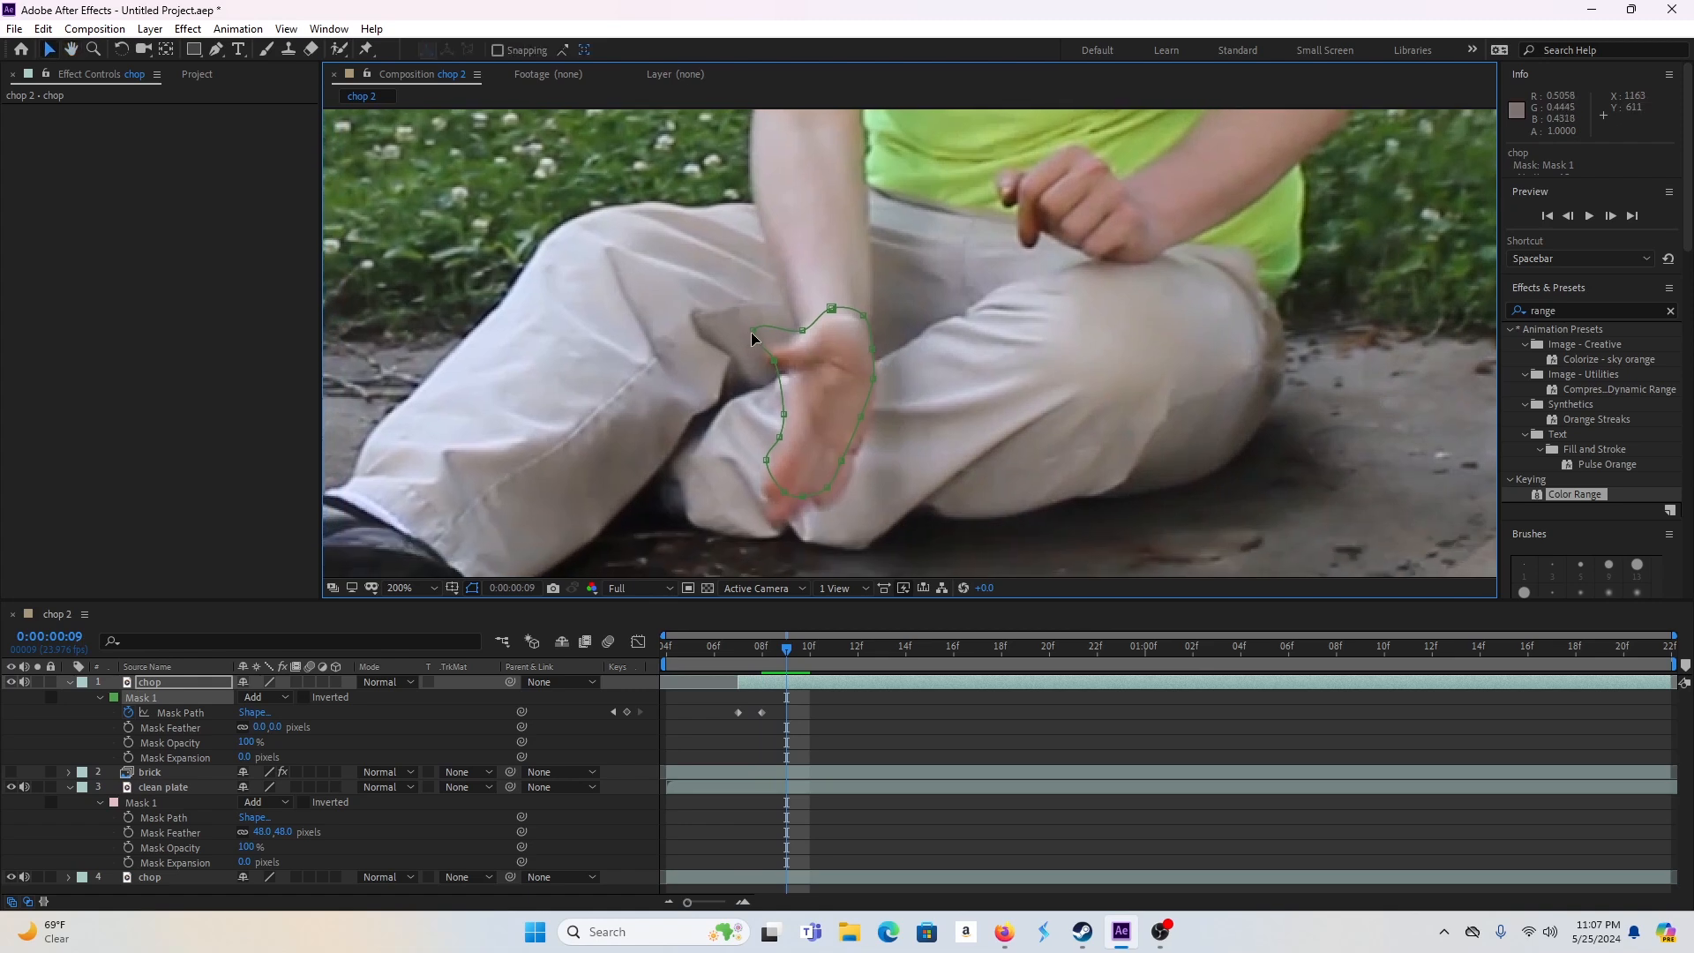
drag(715, 277, 923, 506)
drag(776, 365, 784, 382)
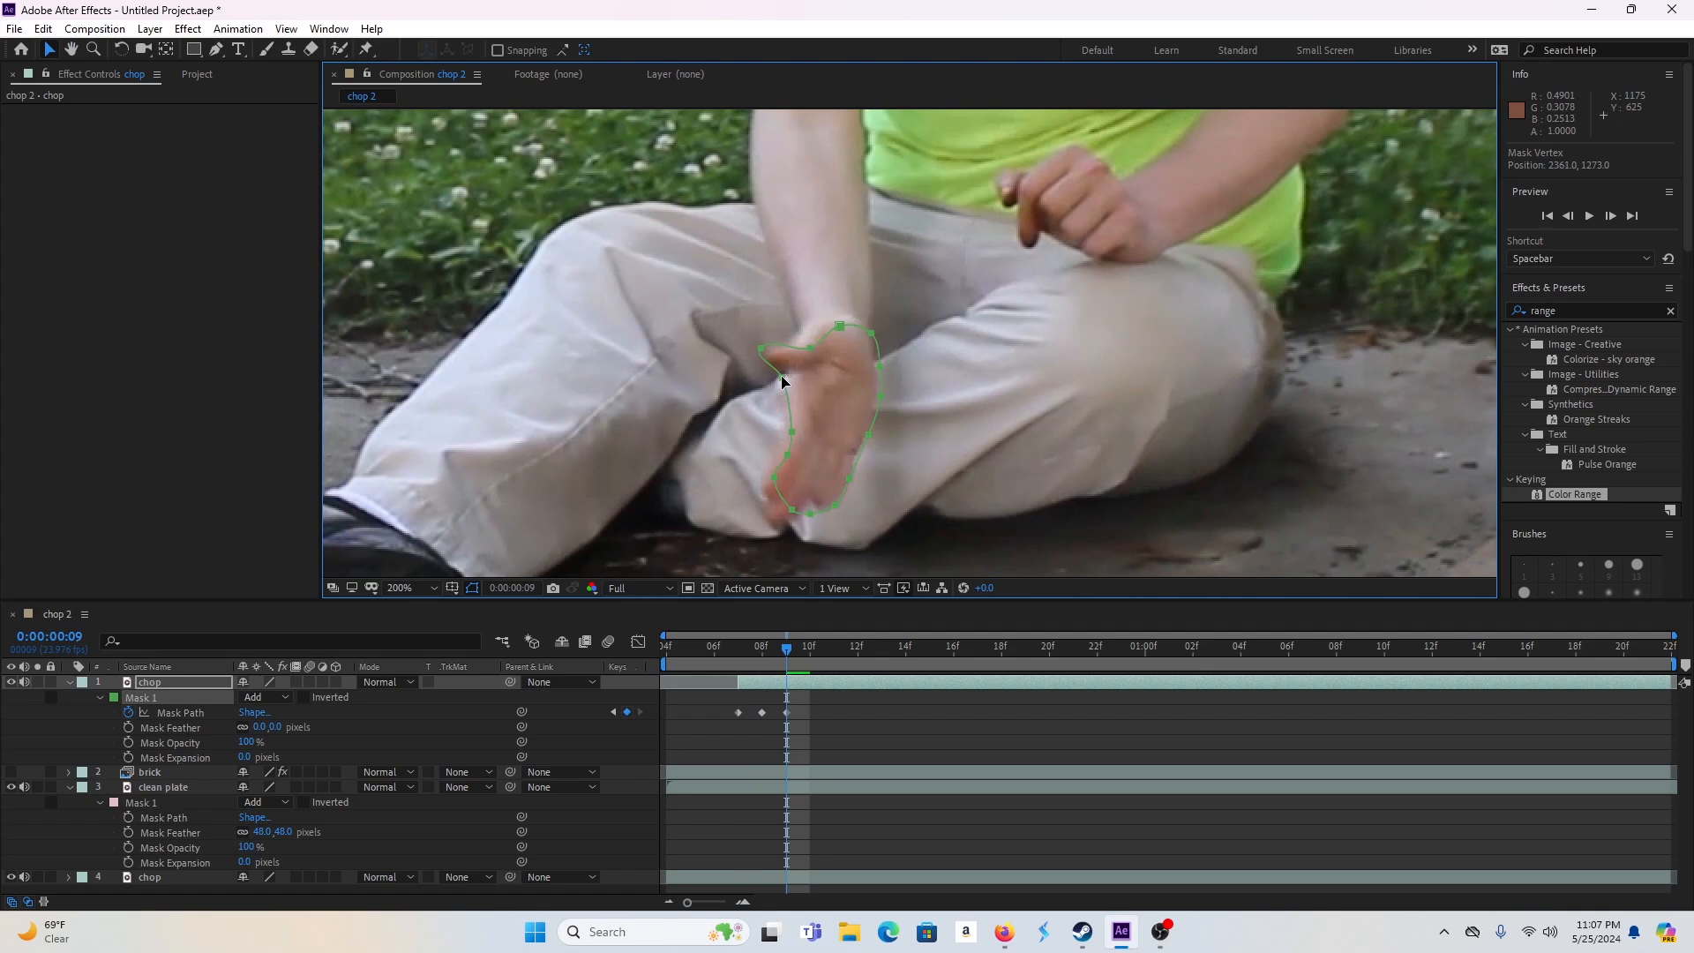
- Fit the mask's vertices to the fingers, palm edge and wrist at 0:00:00:09, and add a Pen vertex above the thumb
key(ctrl+t)
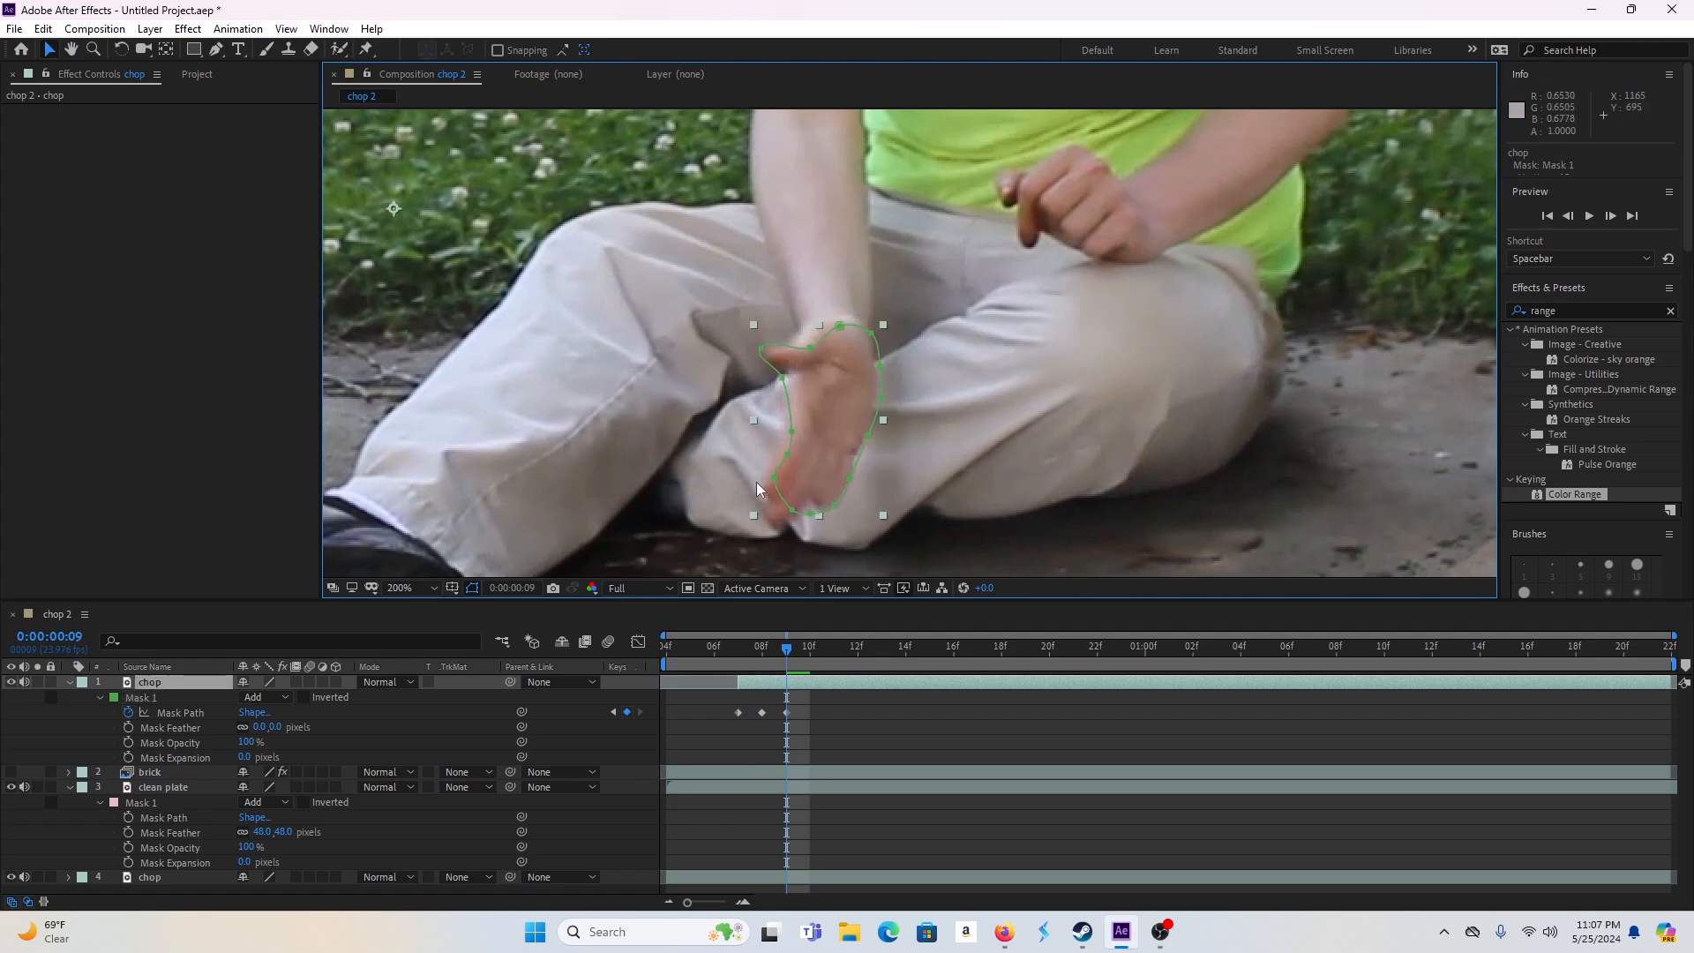
mouse_move(773, 479)
mouse_down()
mouse_move(754, 482)
mouse_move(780, 459)
mouse_up()
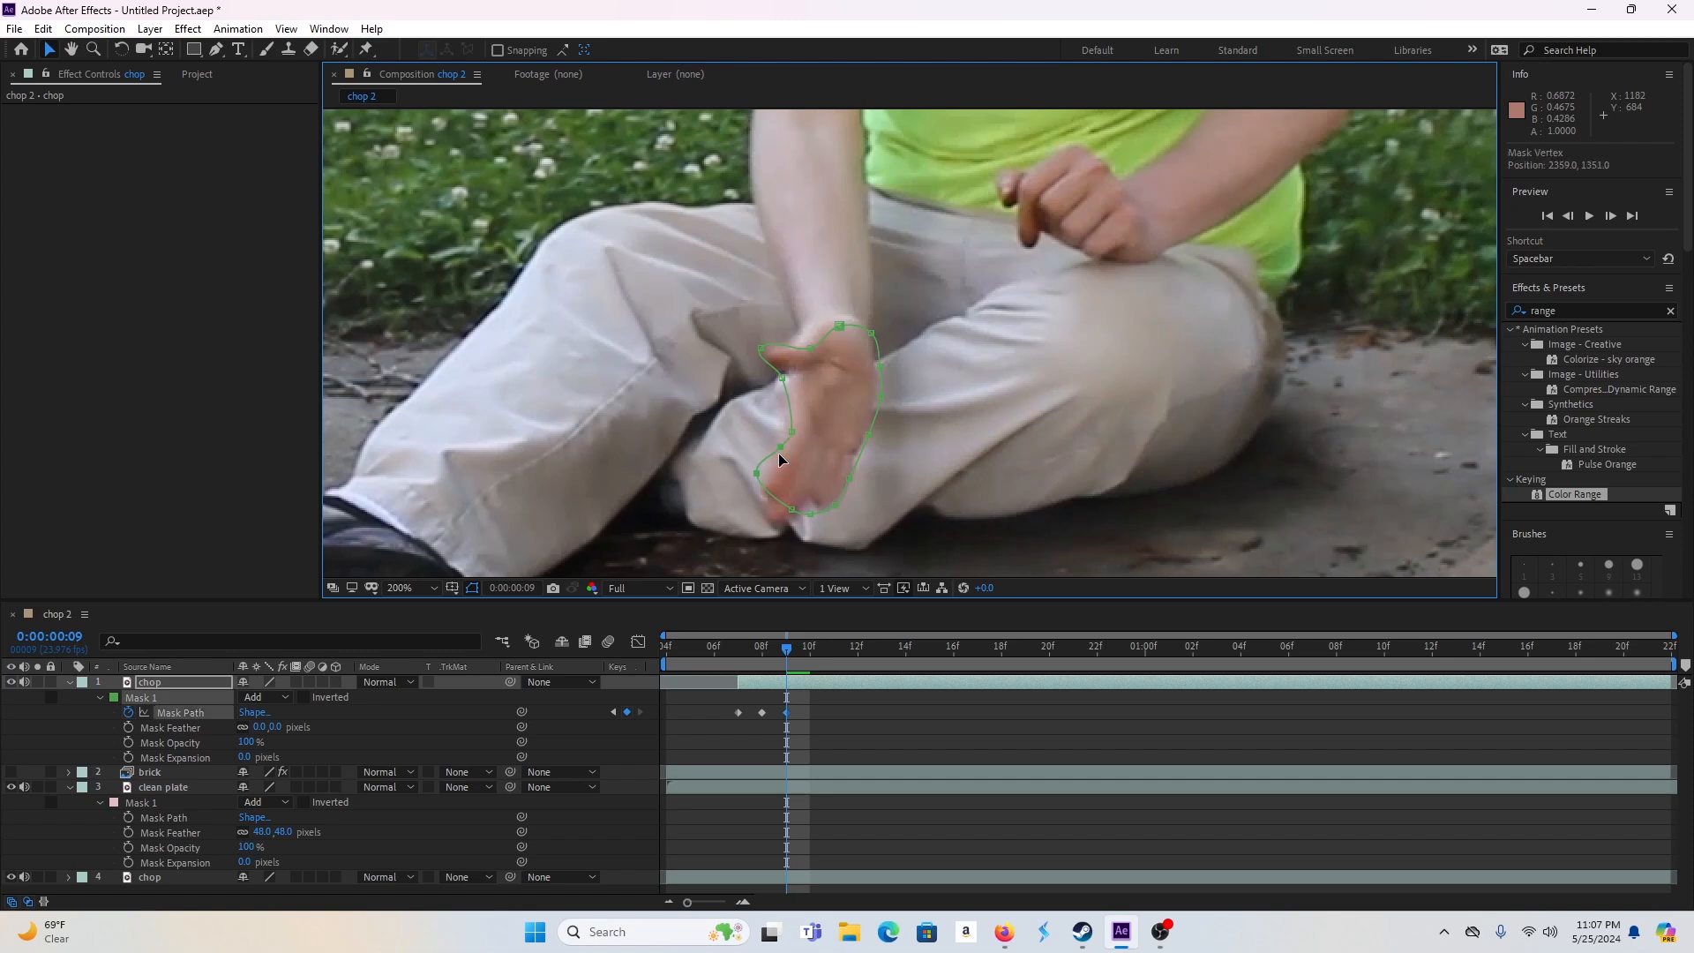
drag(789, 447, 759, 518)
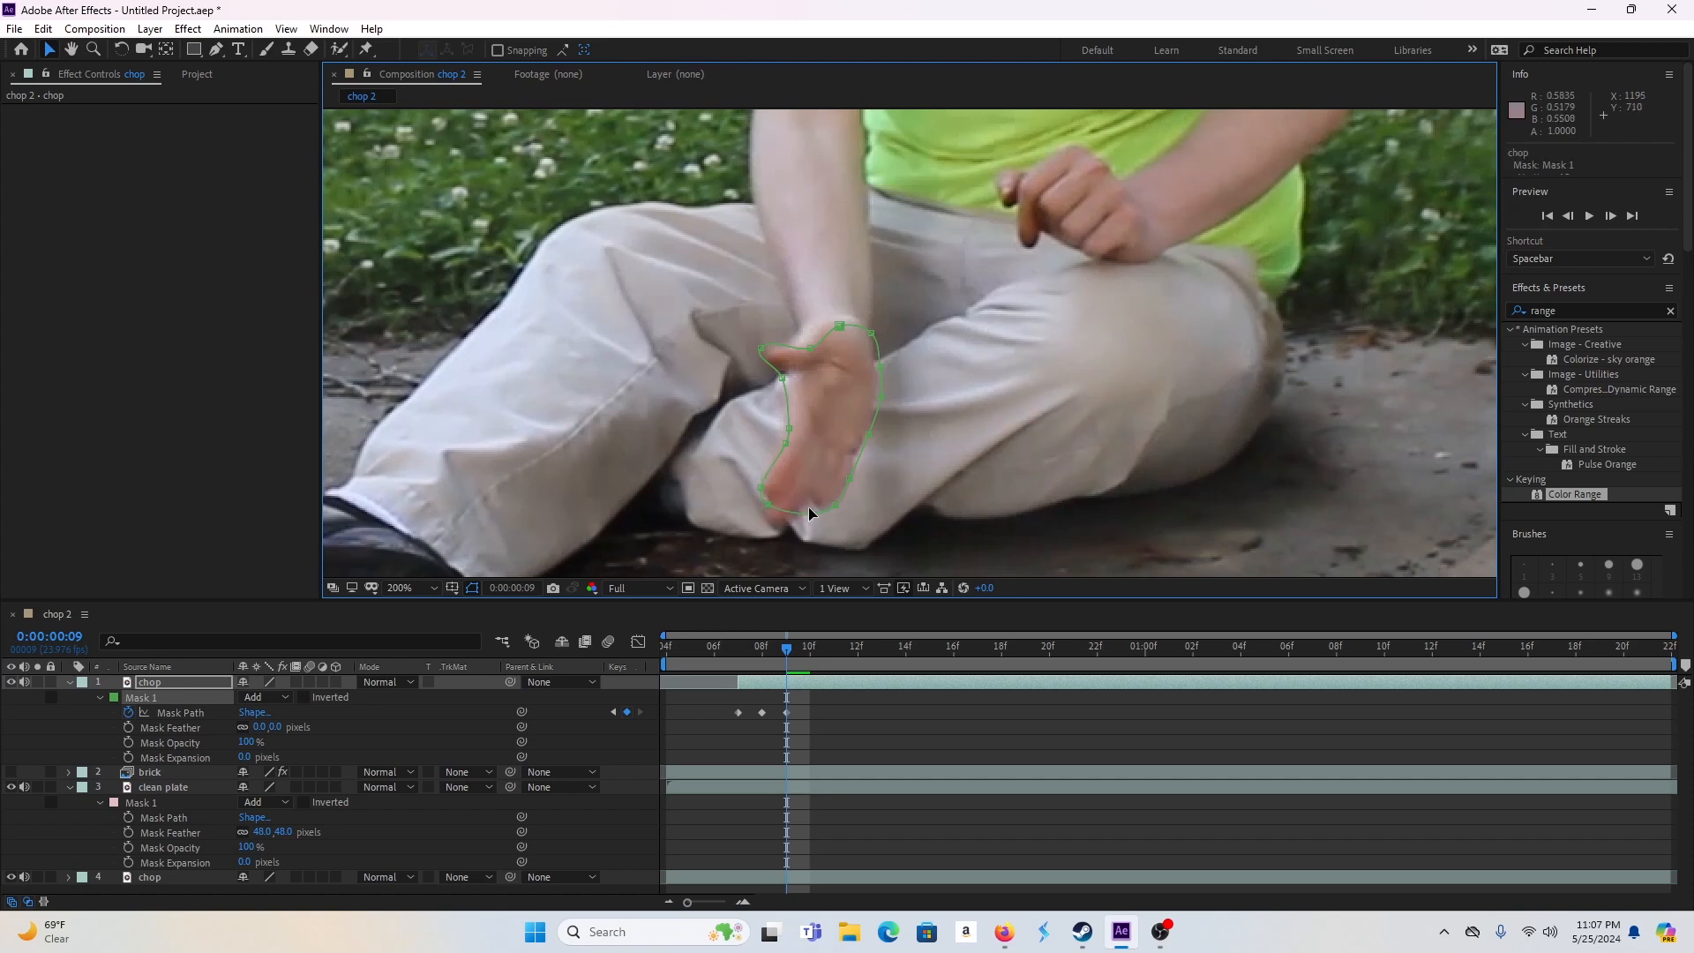
drag(769, 505, 807, 511)
drag(853, 481, 845, 512)
drag(883, 365, 878, 364)
drag(835, 325, 824, 325)
drag(809, 349, 806, 326)
click(216, 49)
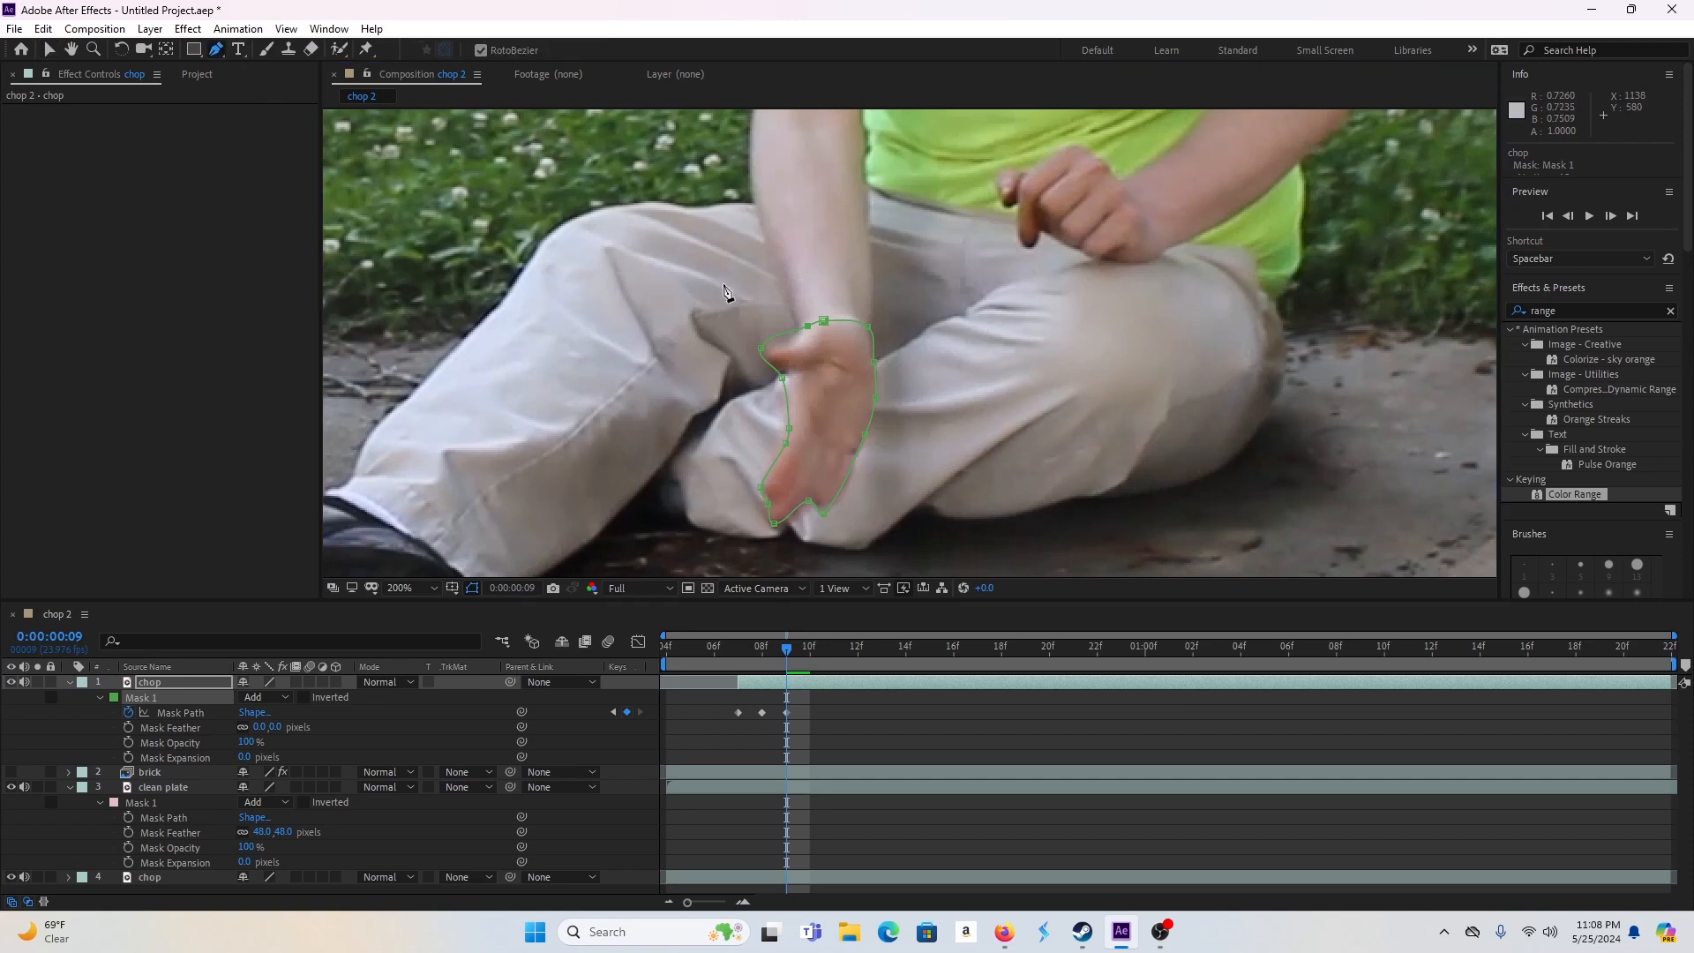
click(781, 339)
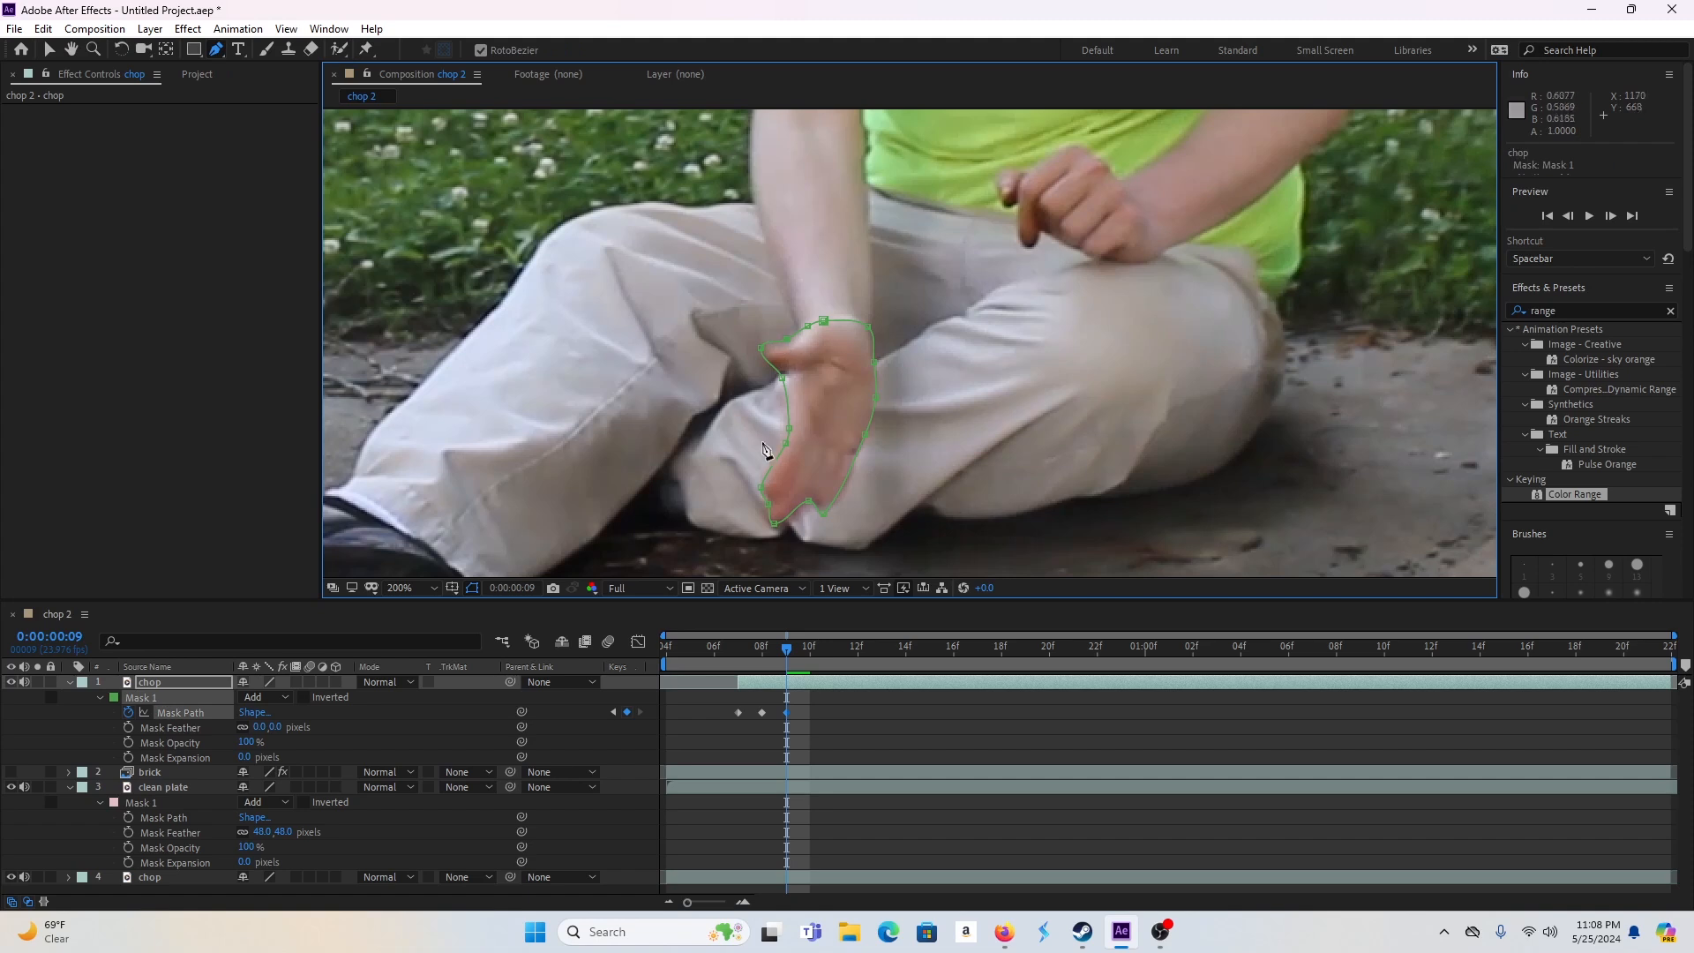
- Correct the mask's upper edge around the thumb and wrist at 0:00:00:08
click(768, 662)
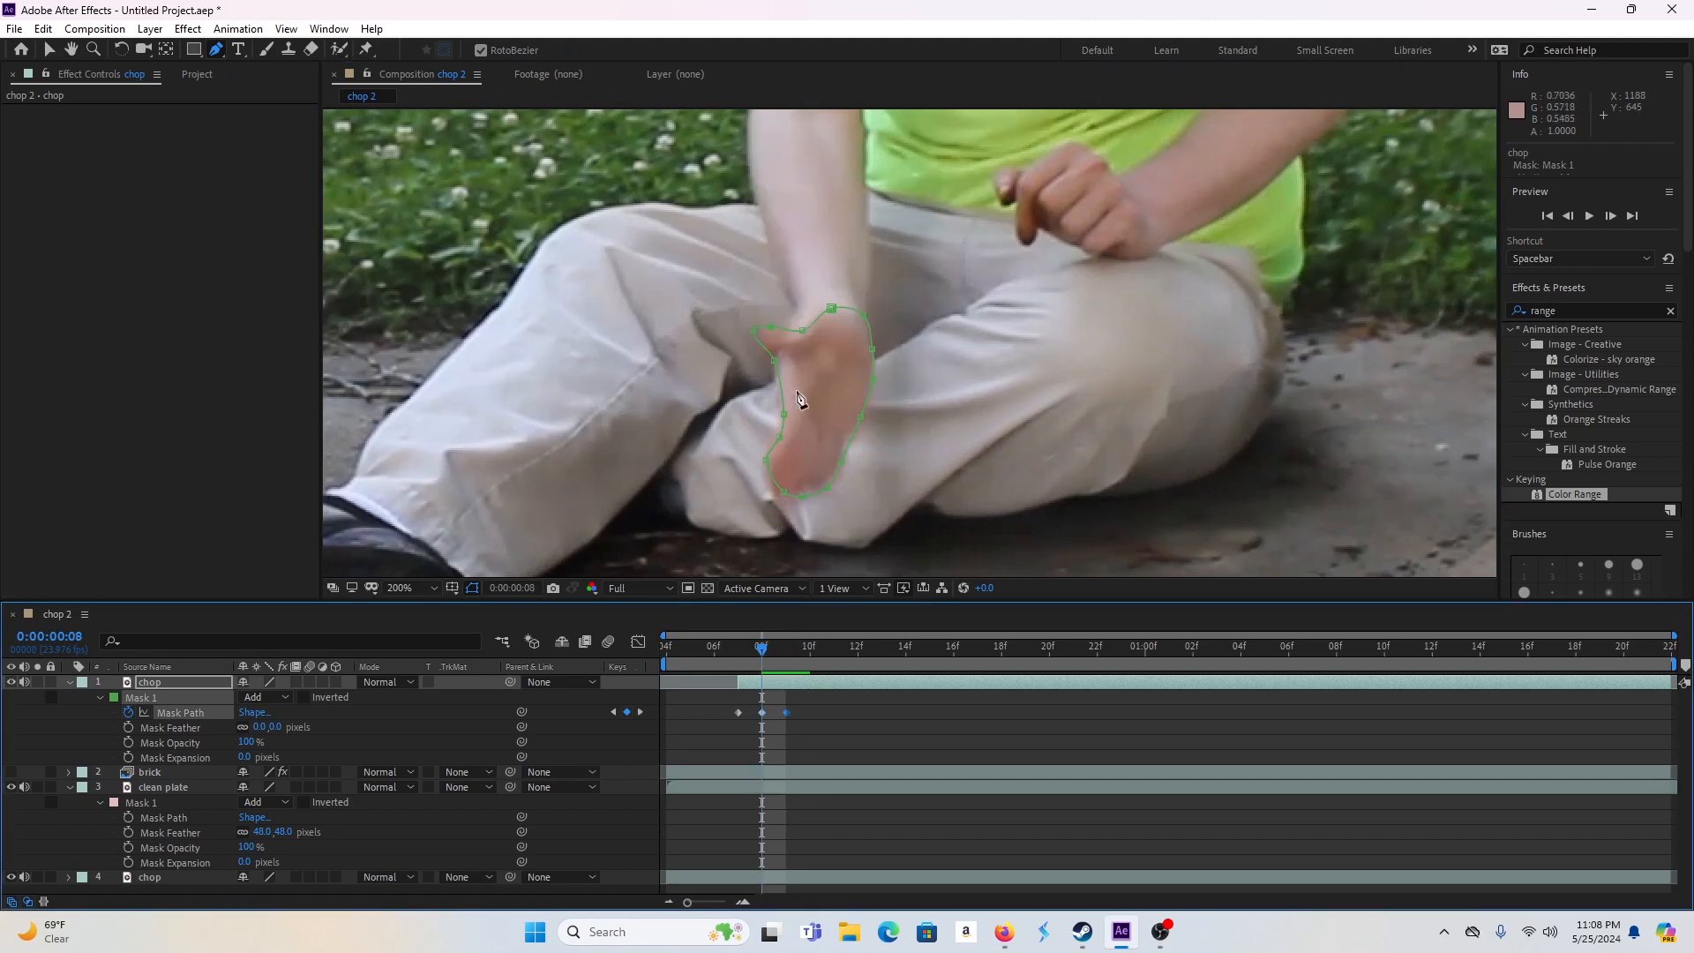
drag(803, 333, 793, 333)
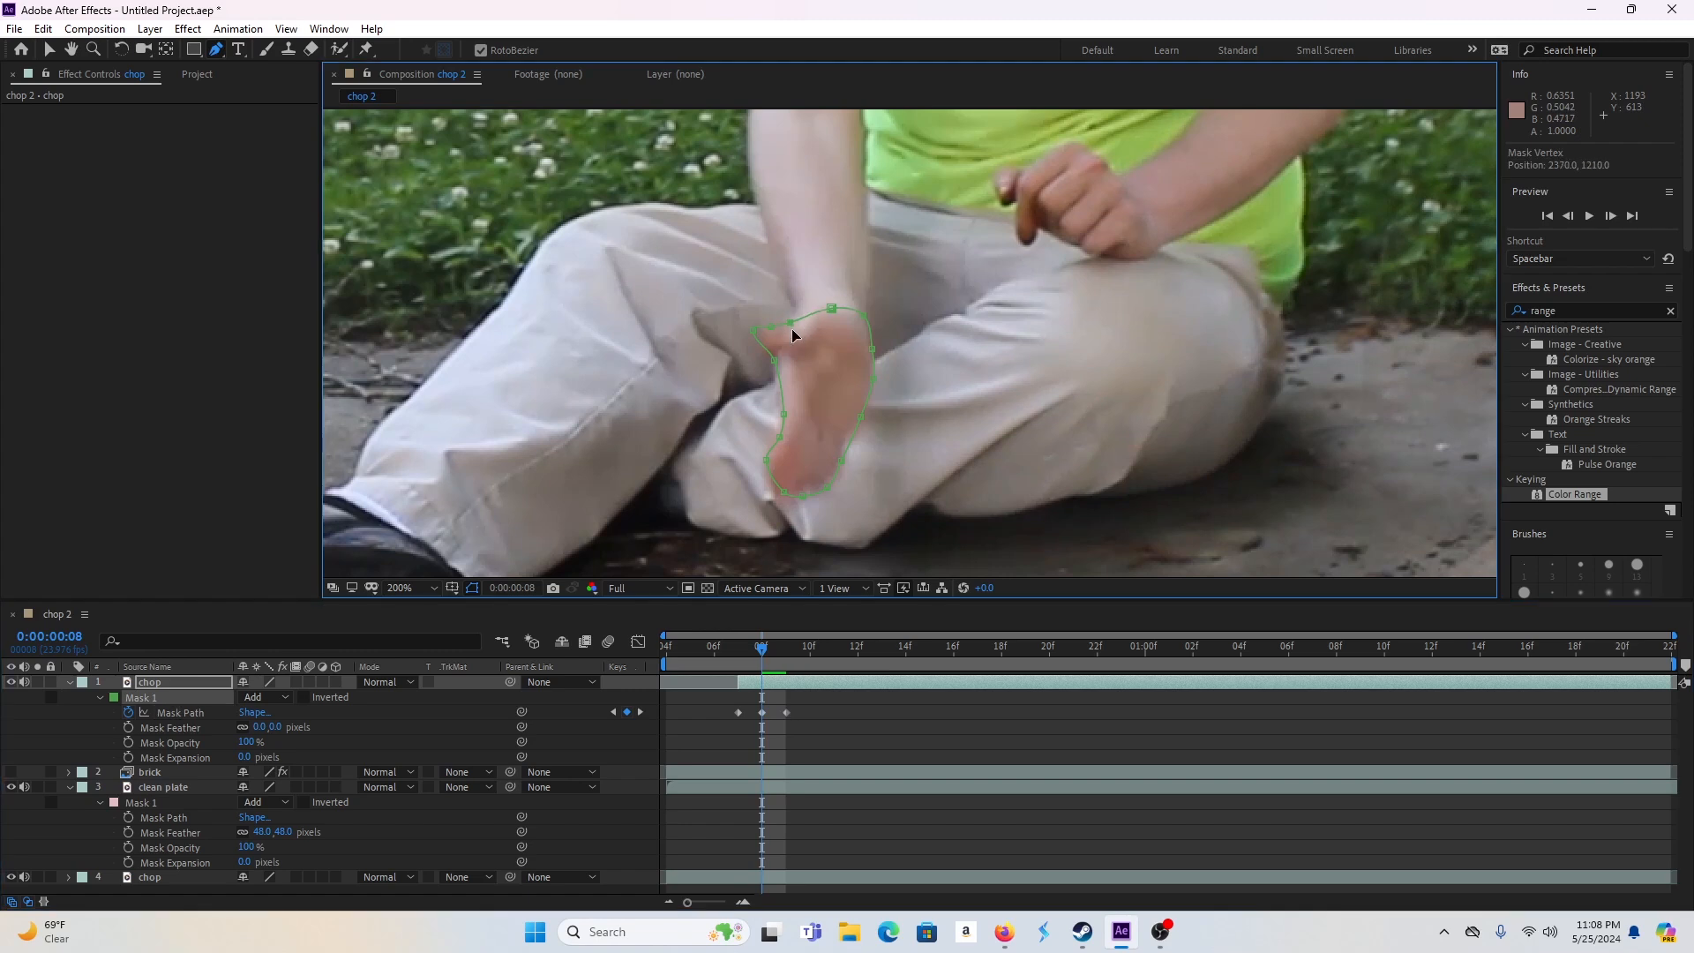
drag(830, 309, 811, 301)
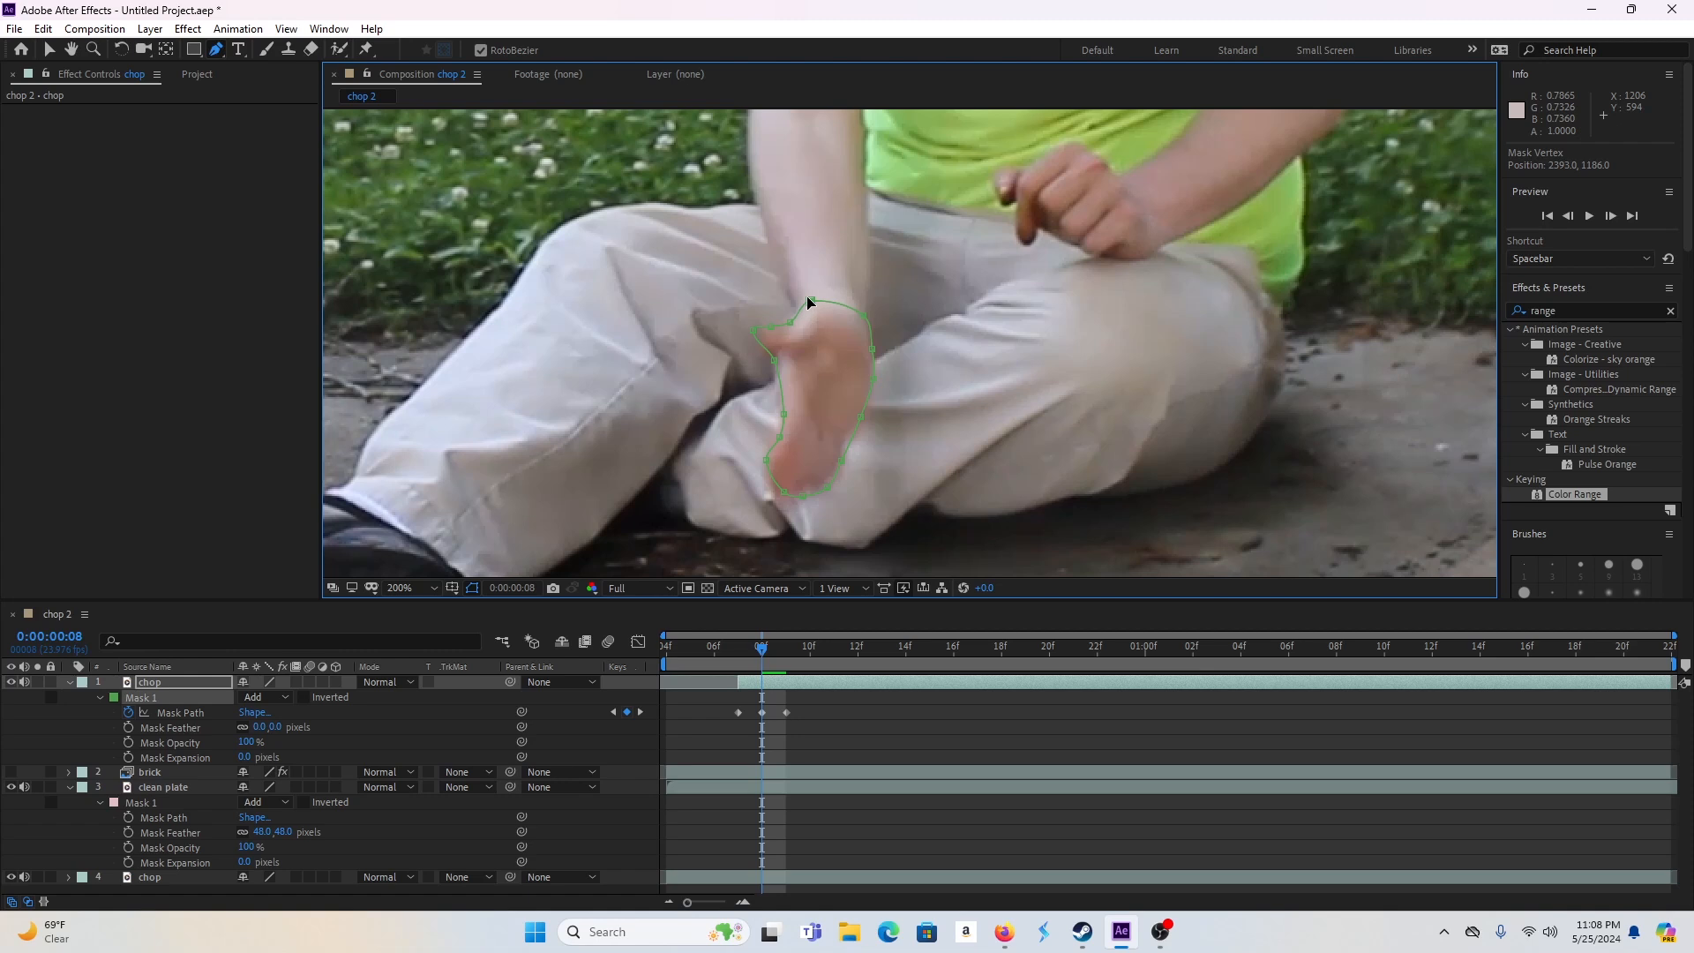
click(861, 304)
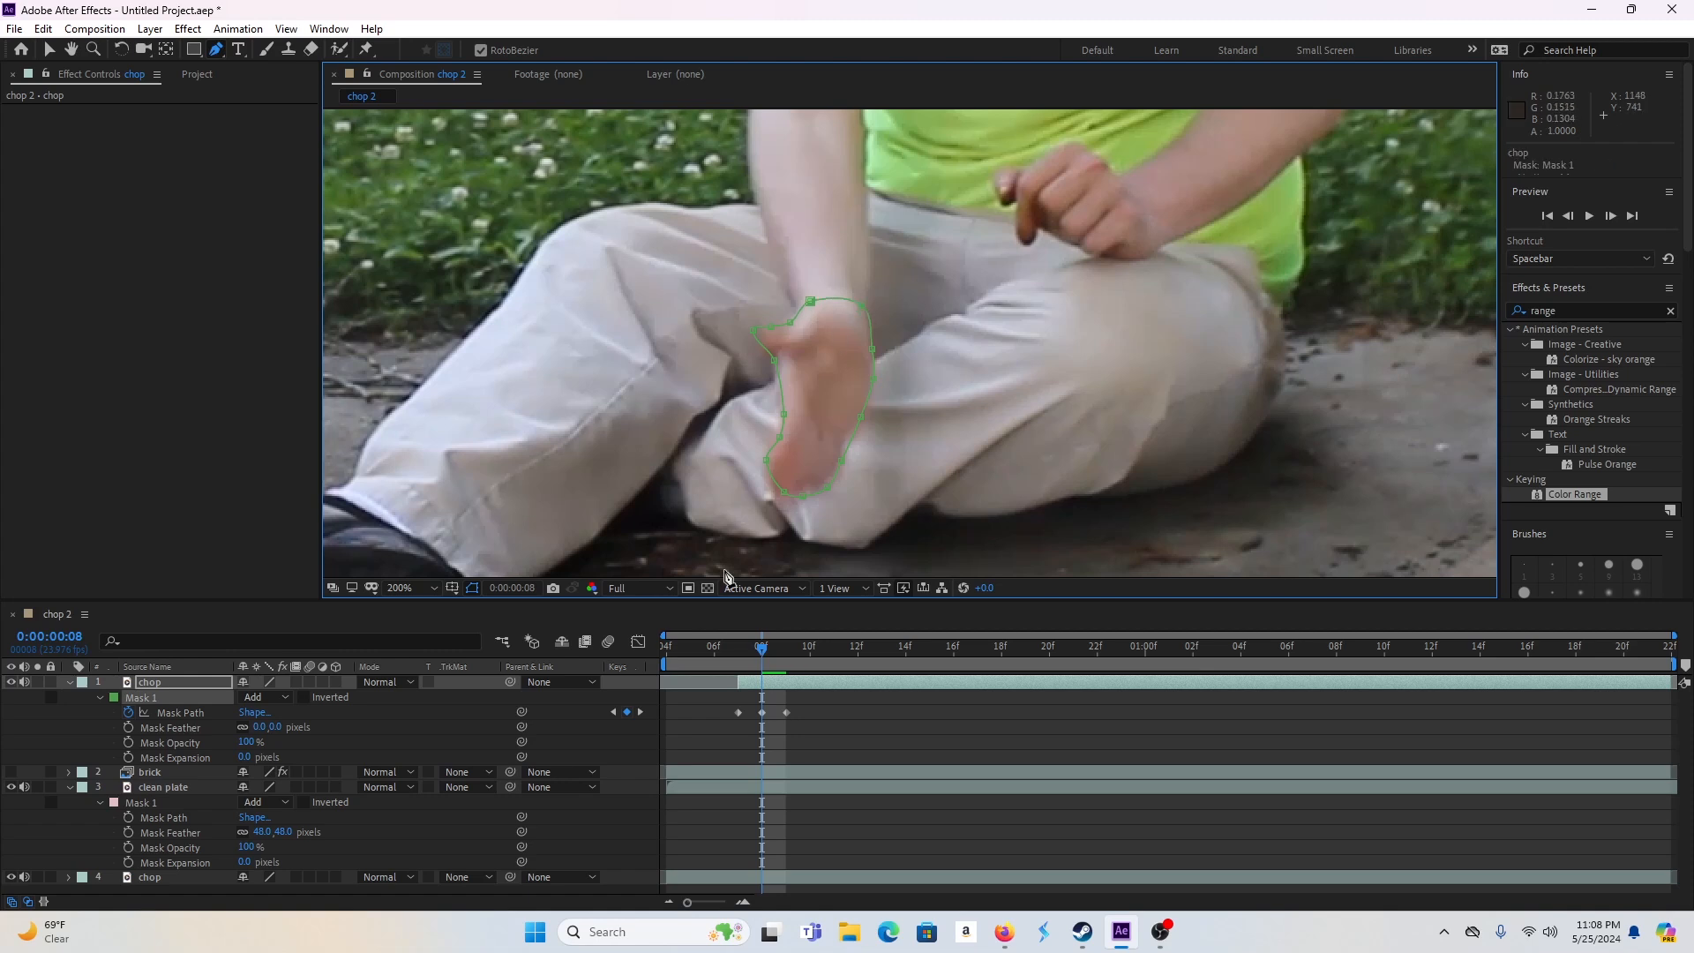
- Adjust the mask's vertices around the thumb at 0:00:00:07
click(743, 654)
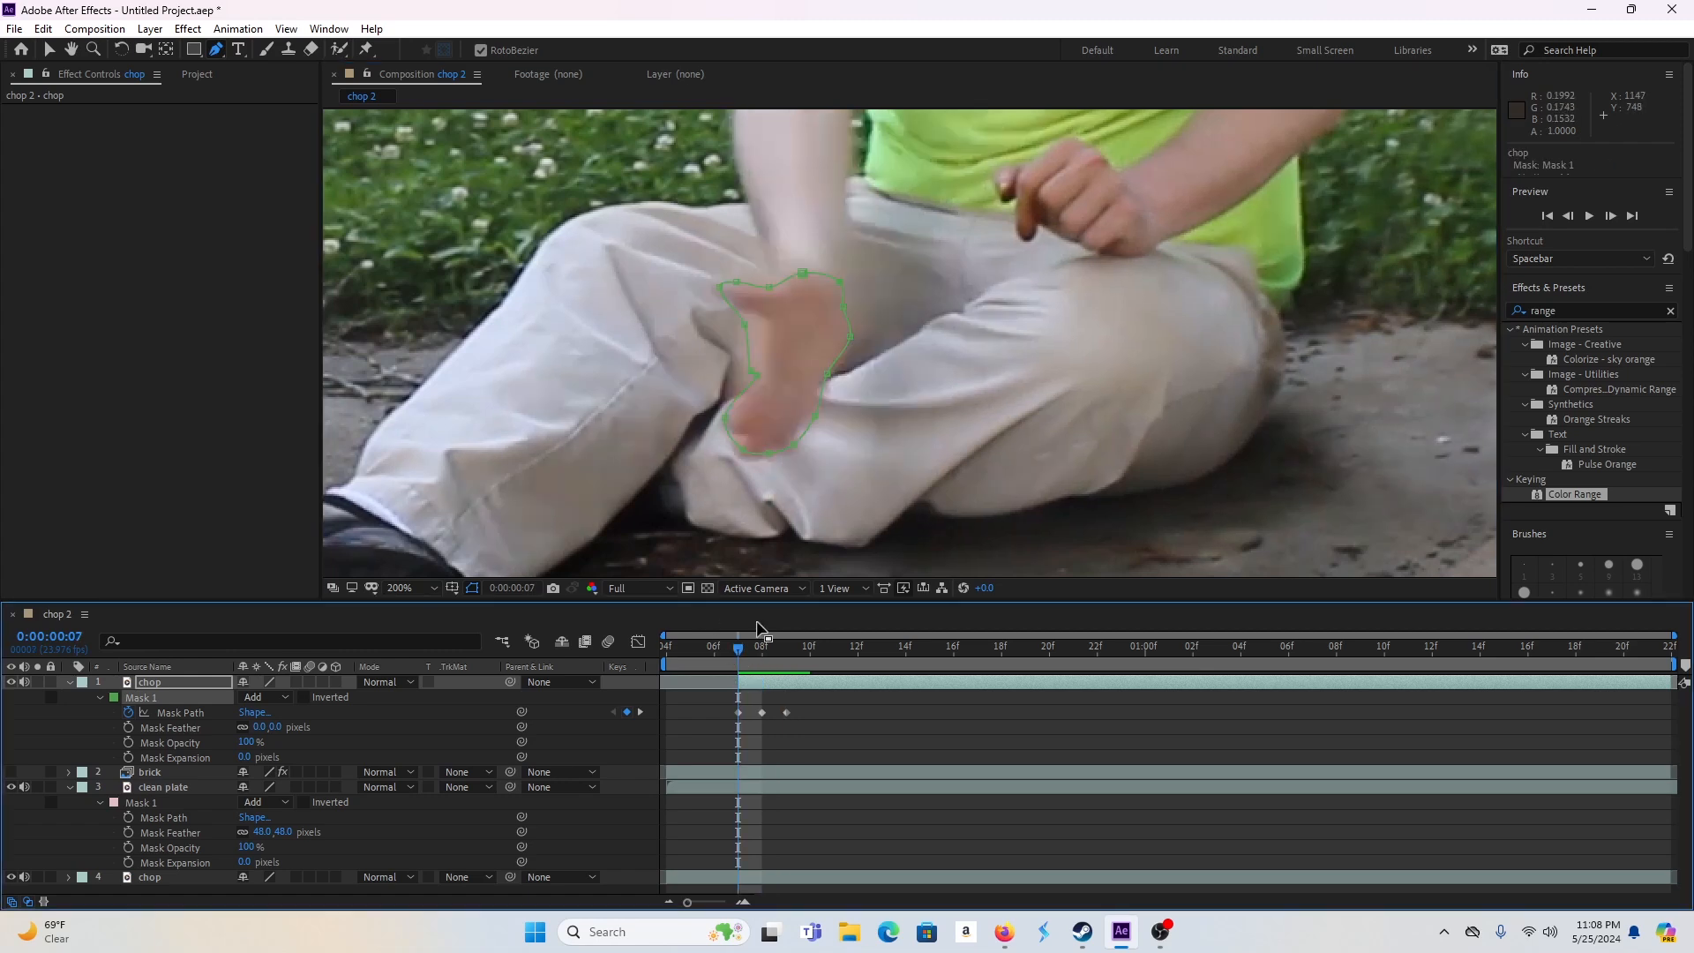
mouse_move(769, 287)
mouse_down()
mouse_move(770, 268)
mouse_move(770, 290)
mouse_up()
drag(720, 287, 706, 290)
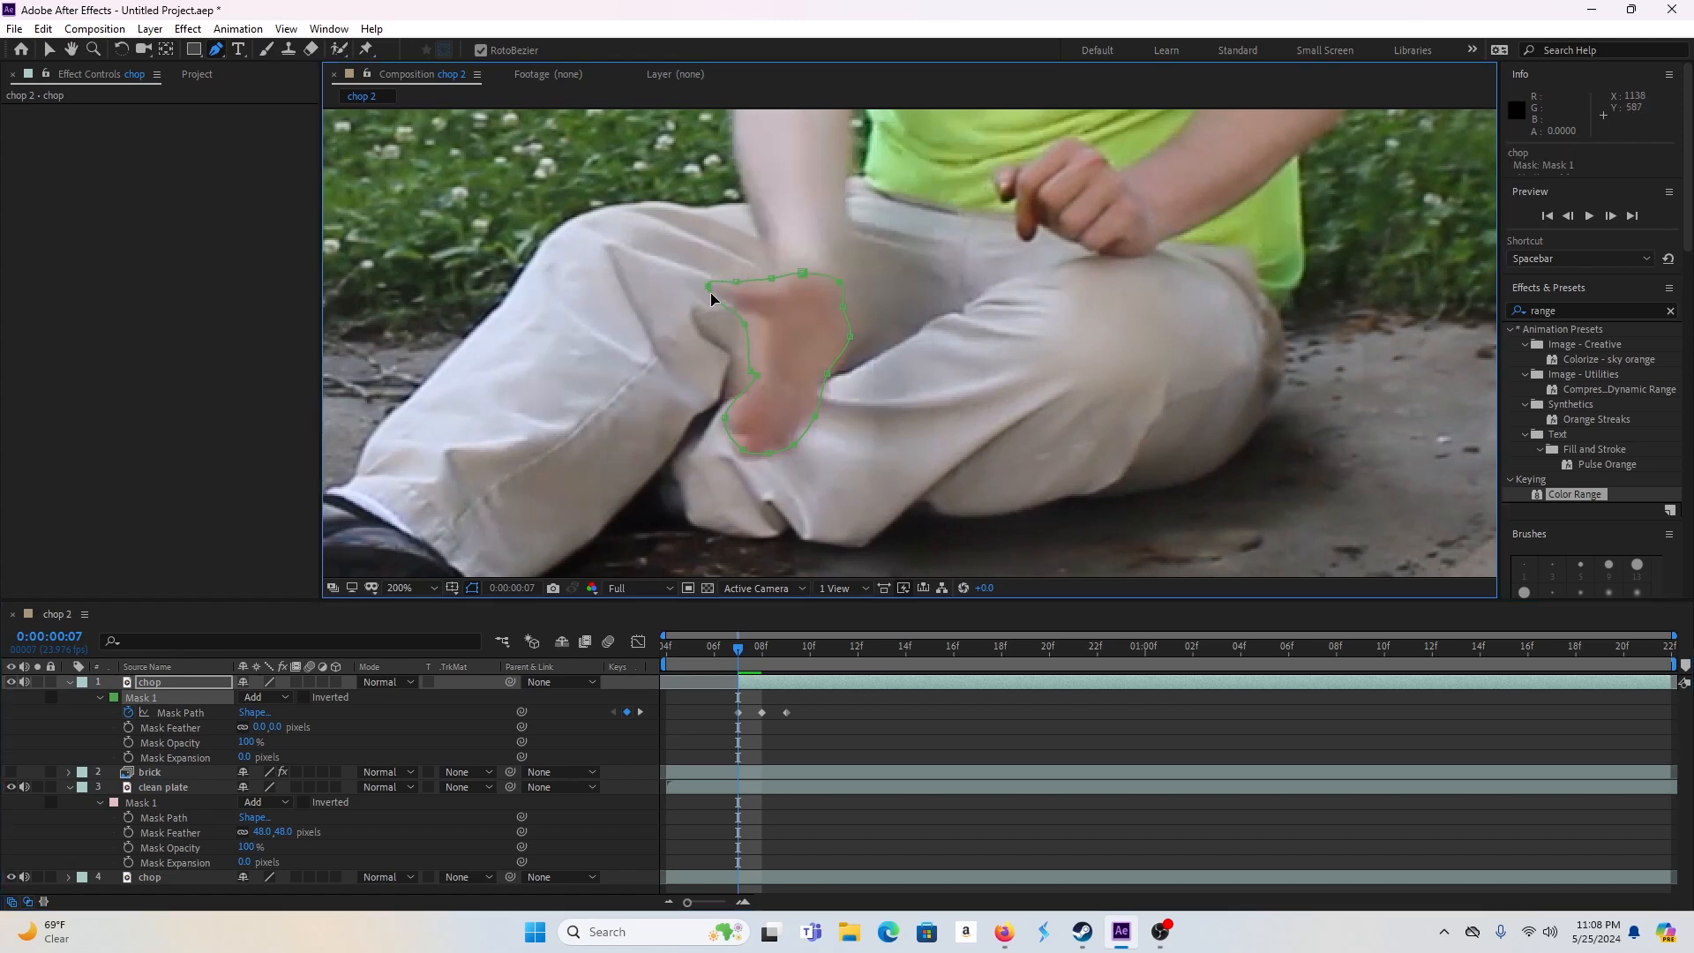
click(746, 375)
- At 0:00:00:09, add a vertex below the thumb, pull it into the thumb notch, and raise the wrist vertex slightly
click(766, 657)
click(787, 664)
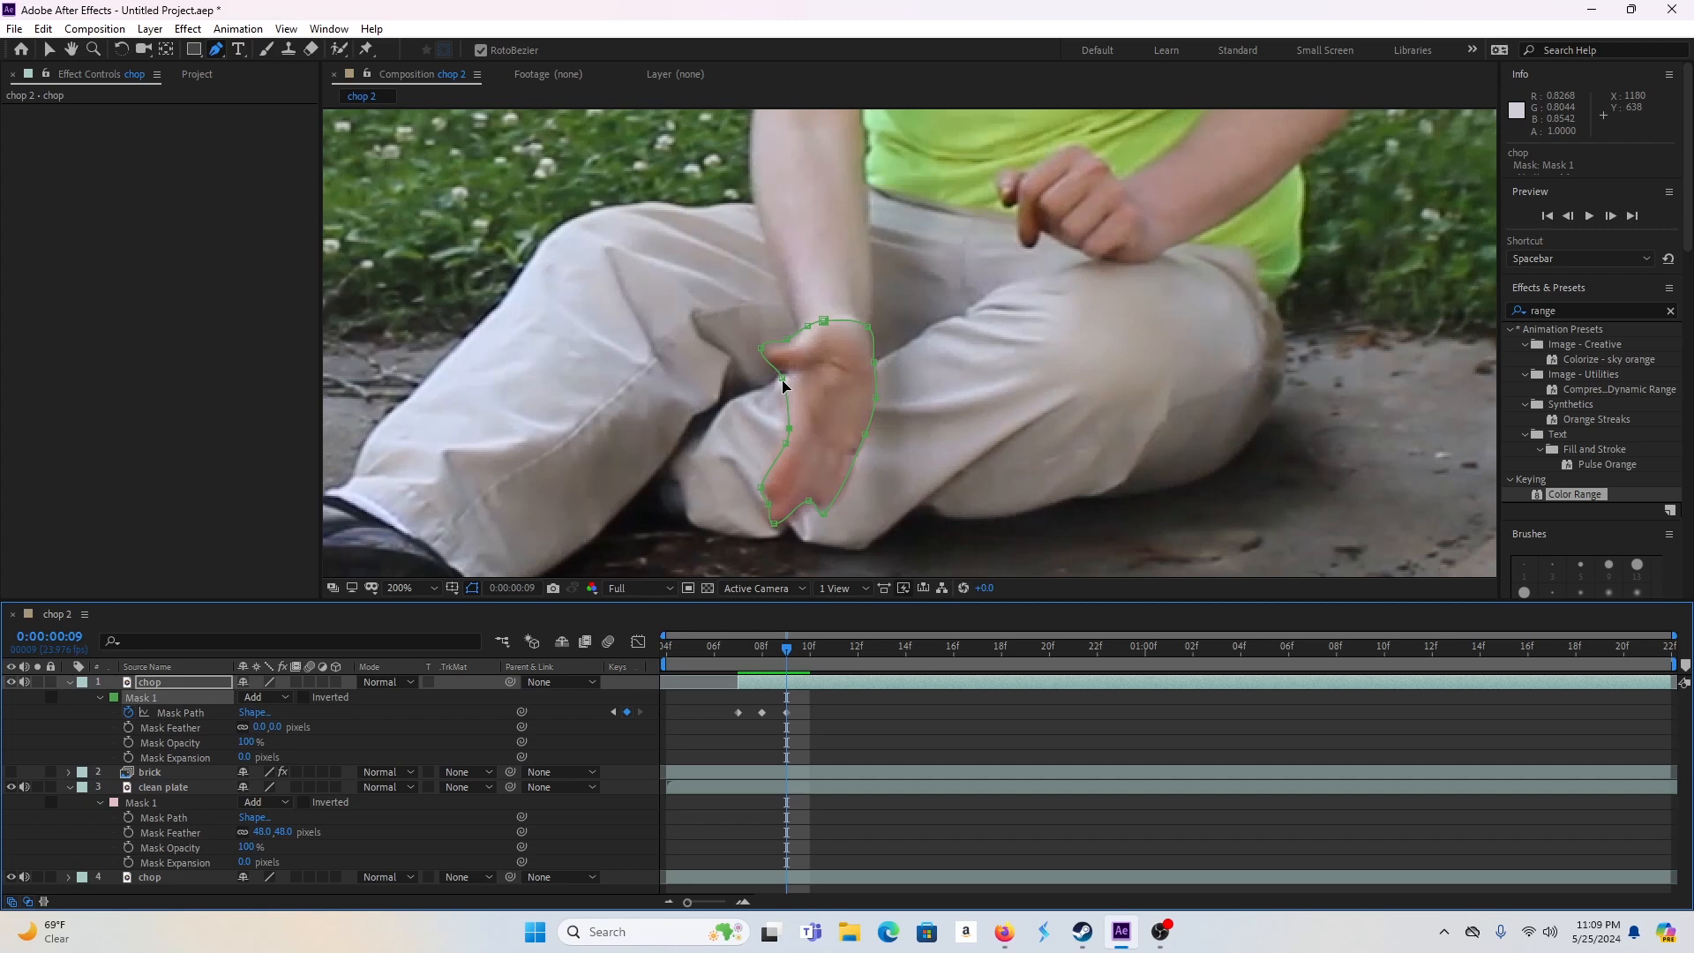
drag(783, 379, 778, 378)
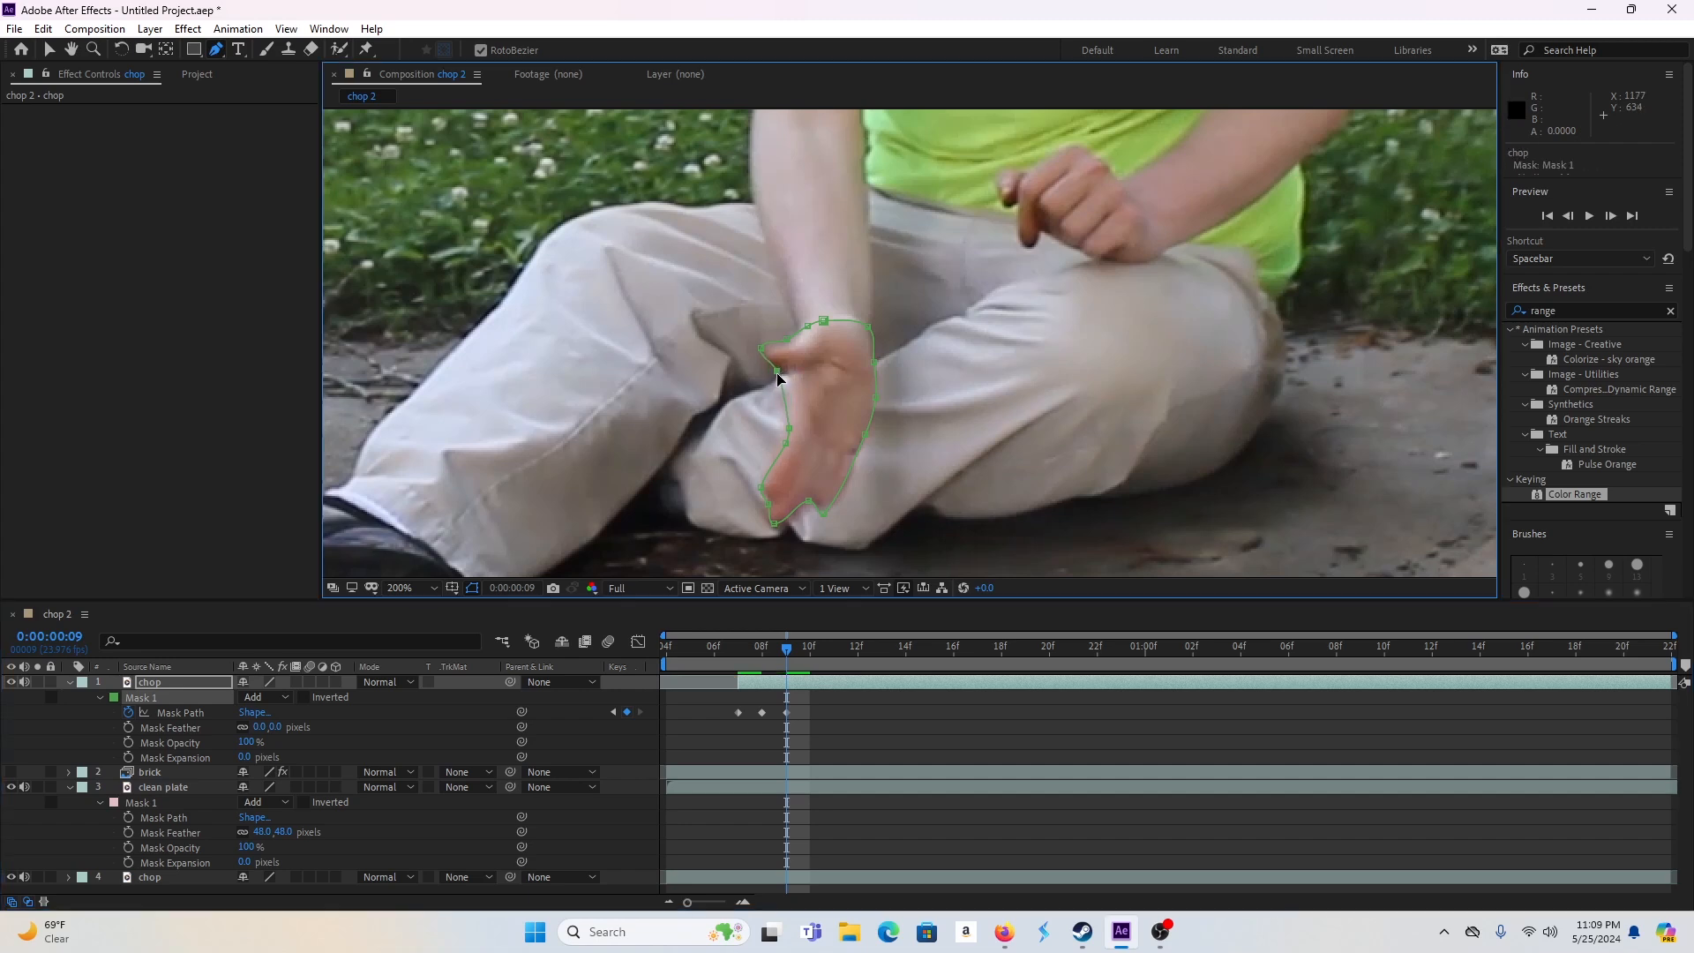
click(786, 402)
drag(785, 396, 792, 379)
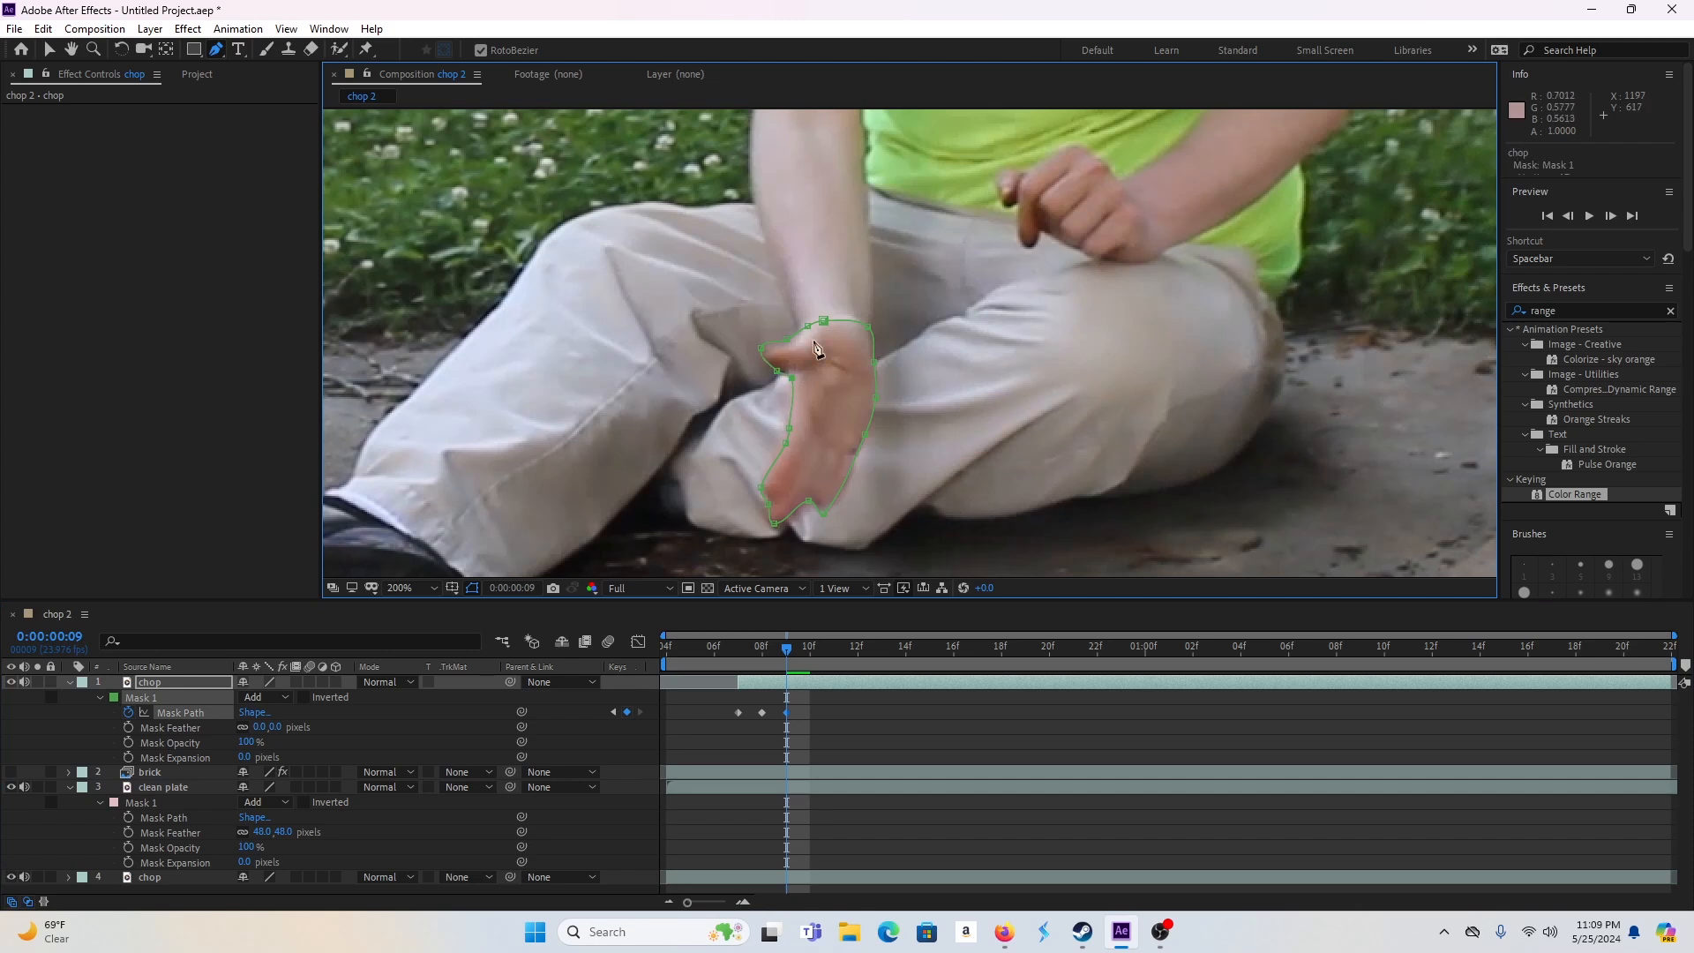
drag(825, 322, 825, 318)
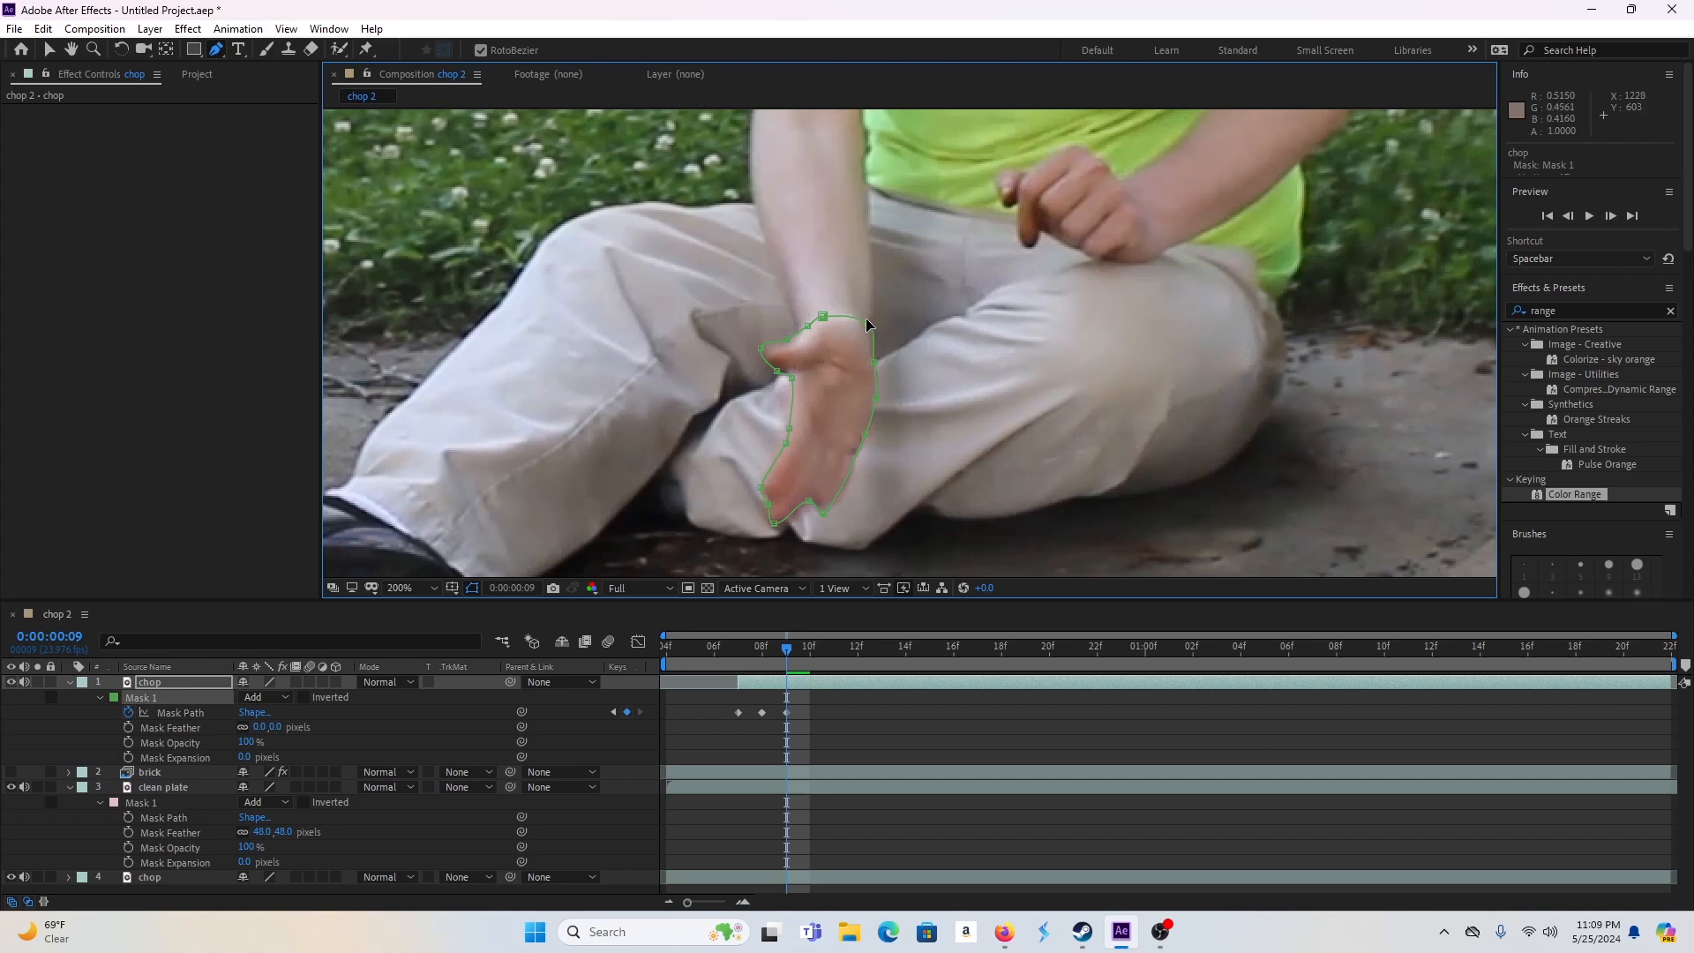
- At 0:00:00:10, select all vertices of the hand mask and move it up and left over the hand
key(Page_Down)
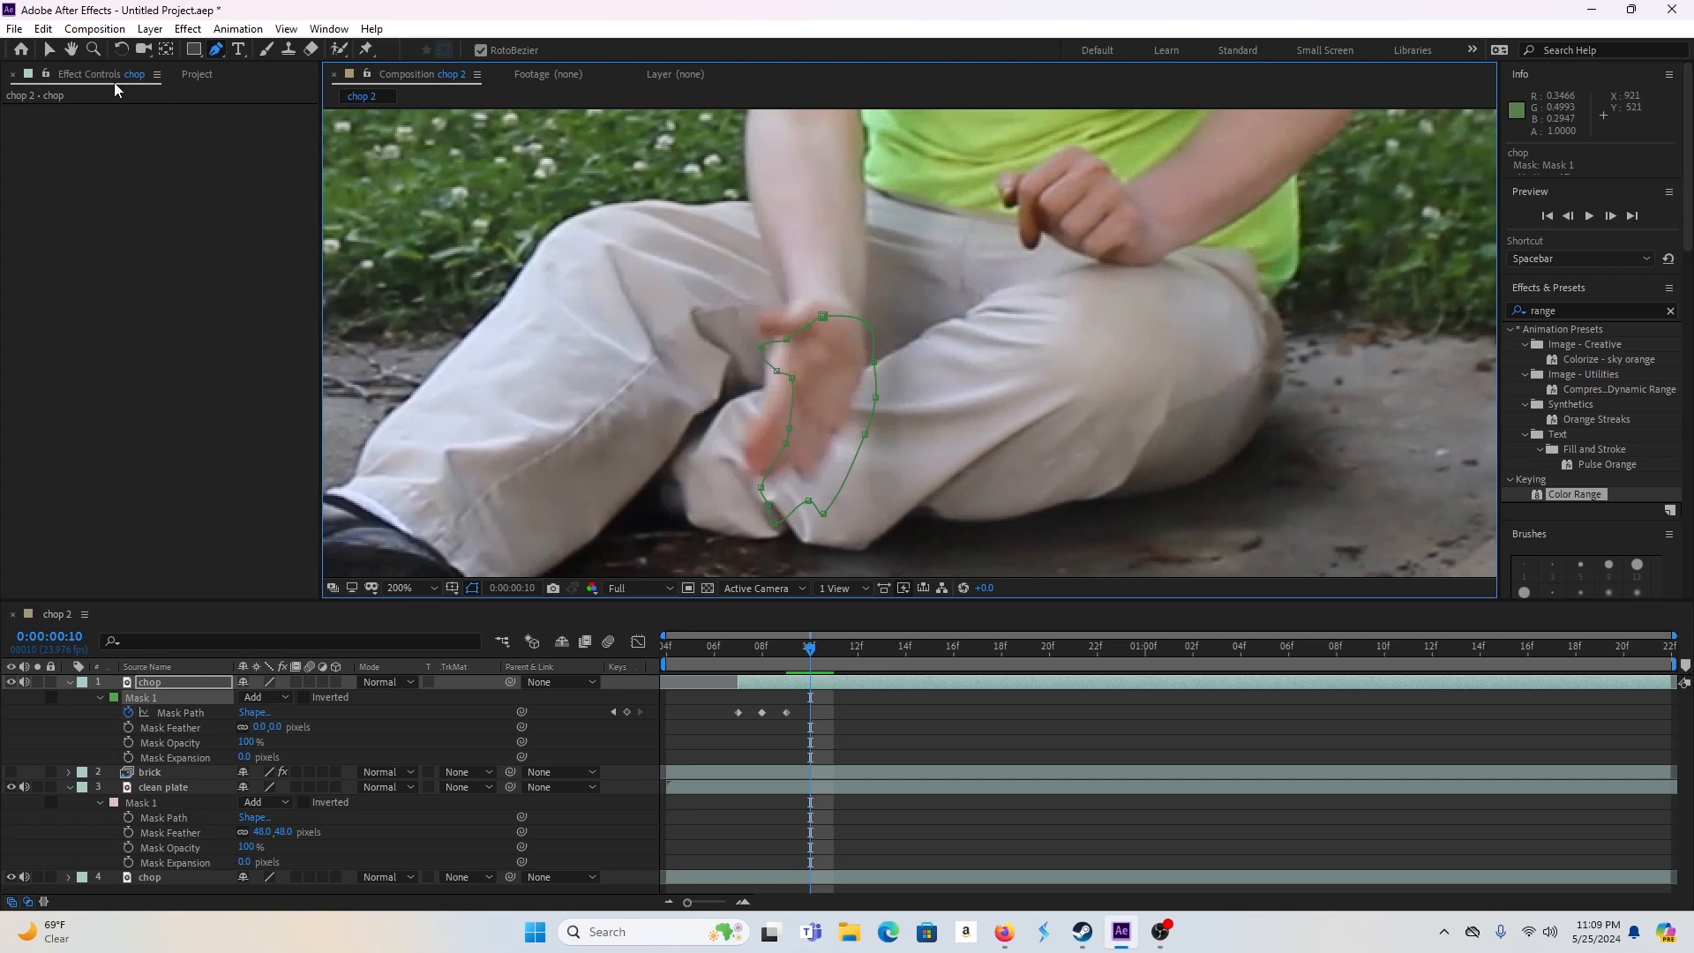
click(49, 49)
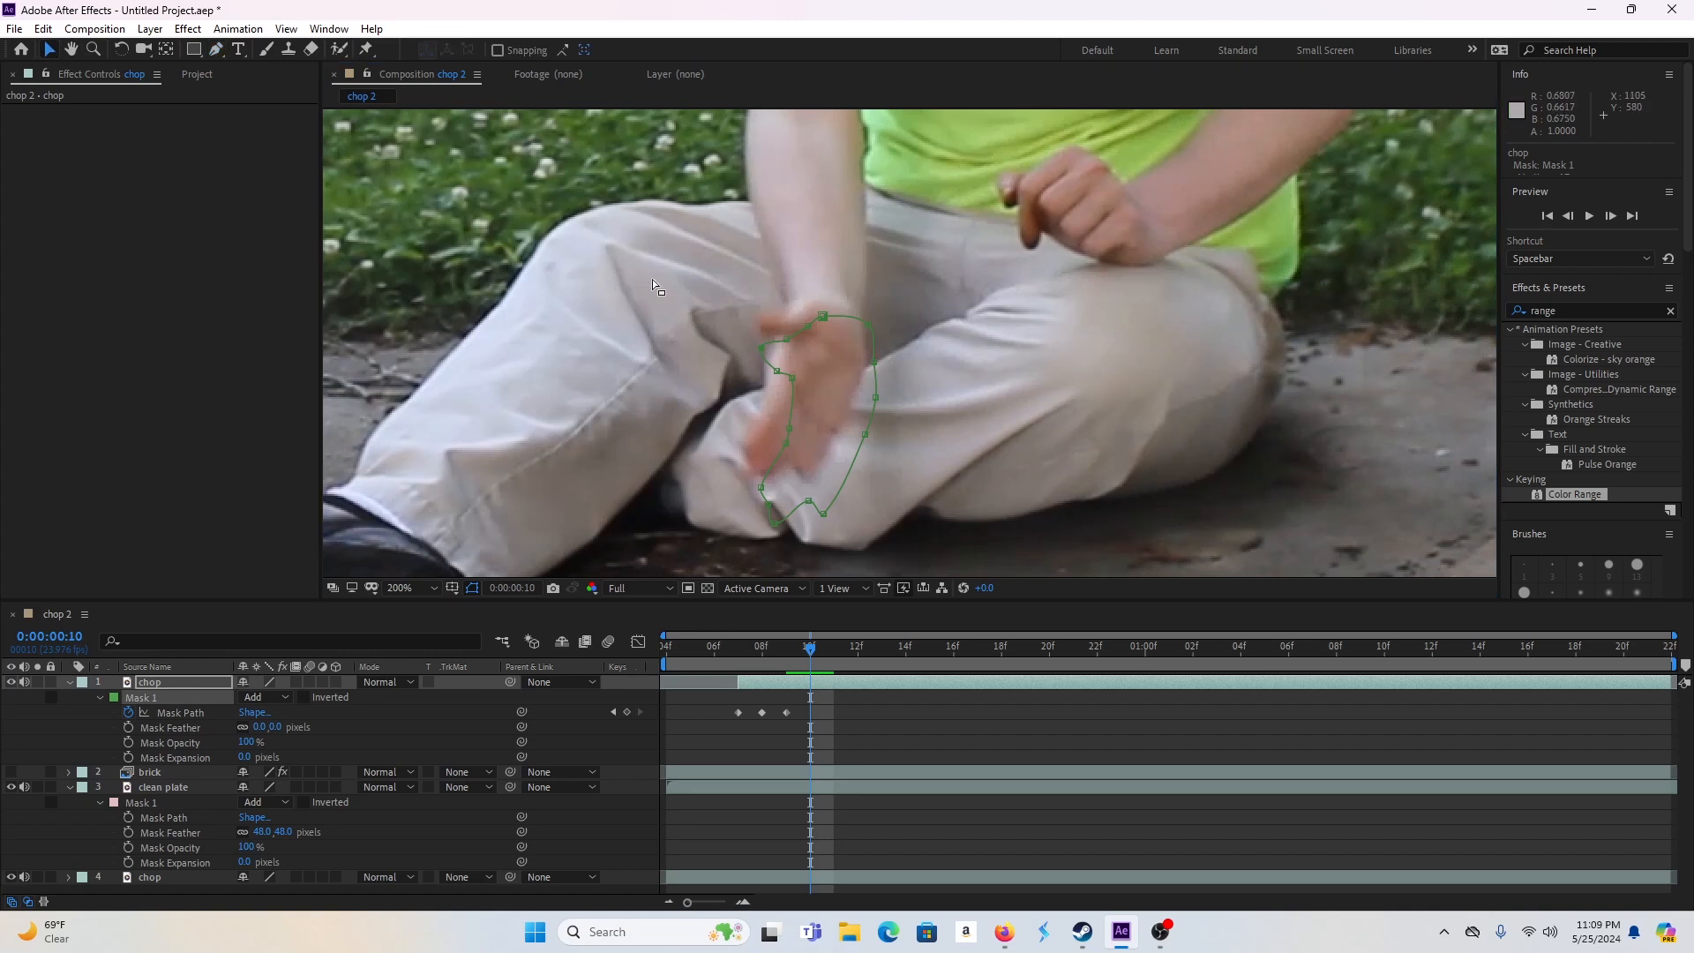
drag(670, 263, 926, 579)
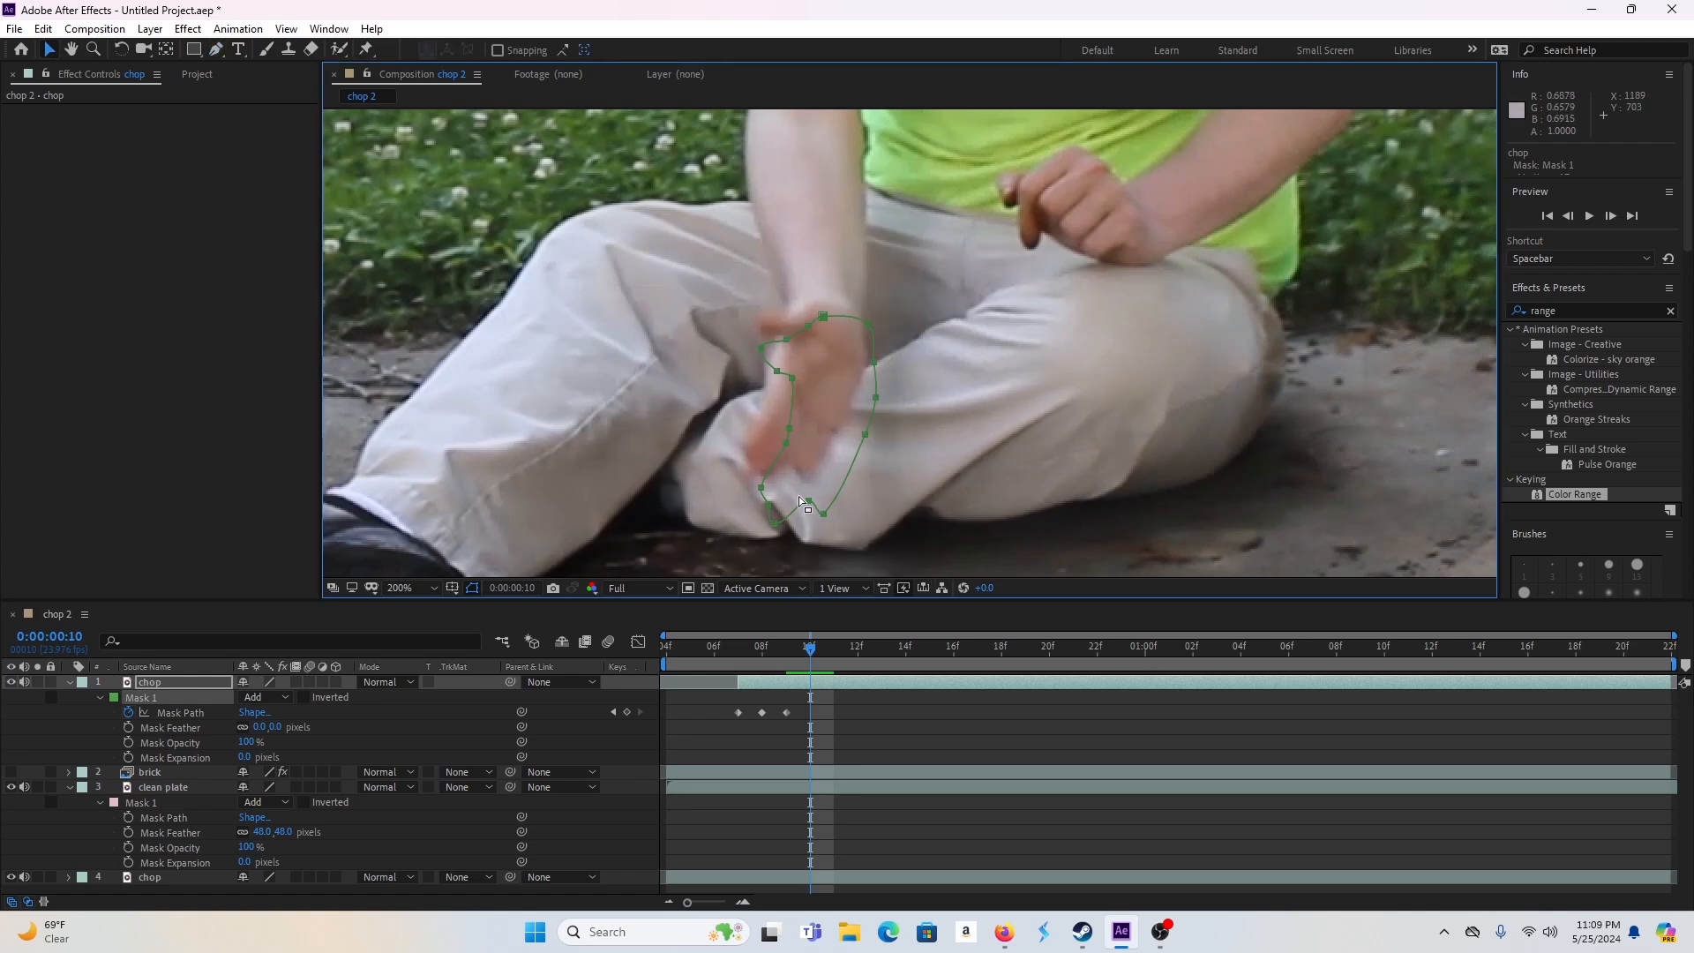
drag(776, 373, 766, 338)
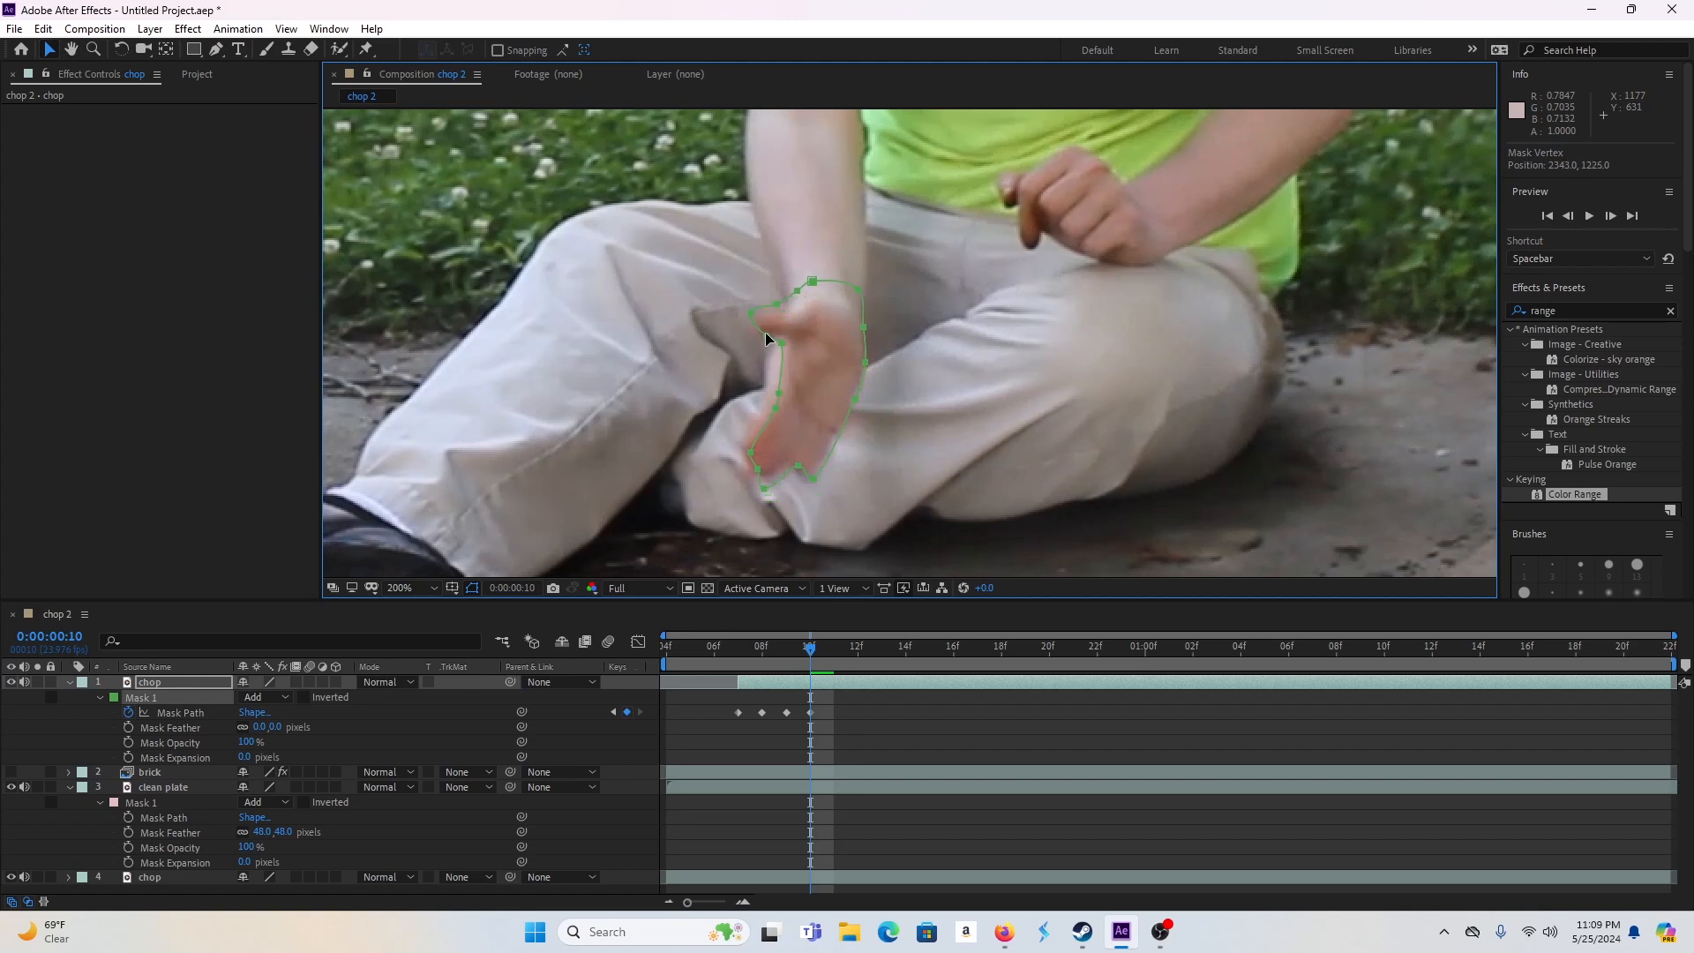
double_click(765, 332)
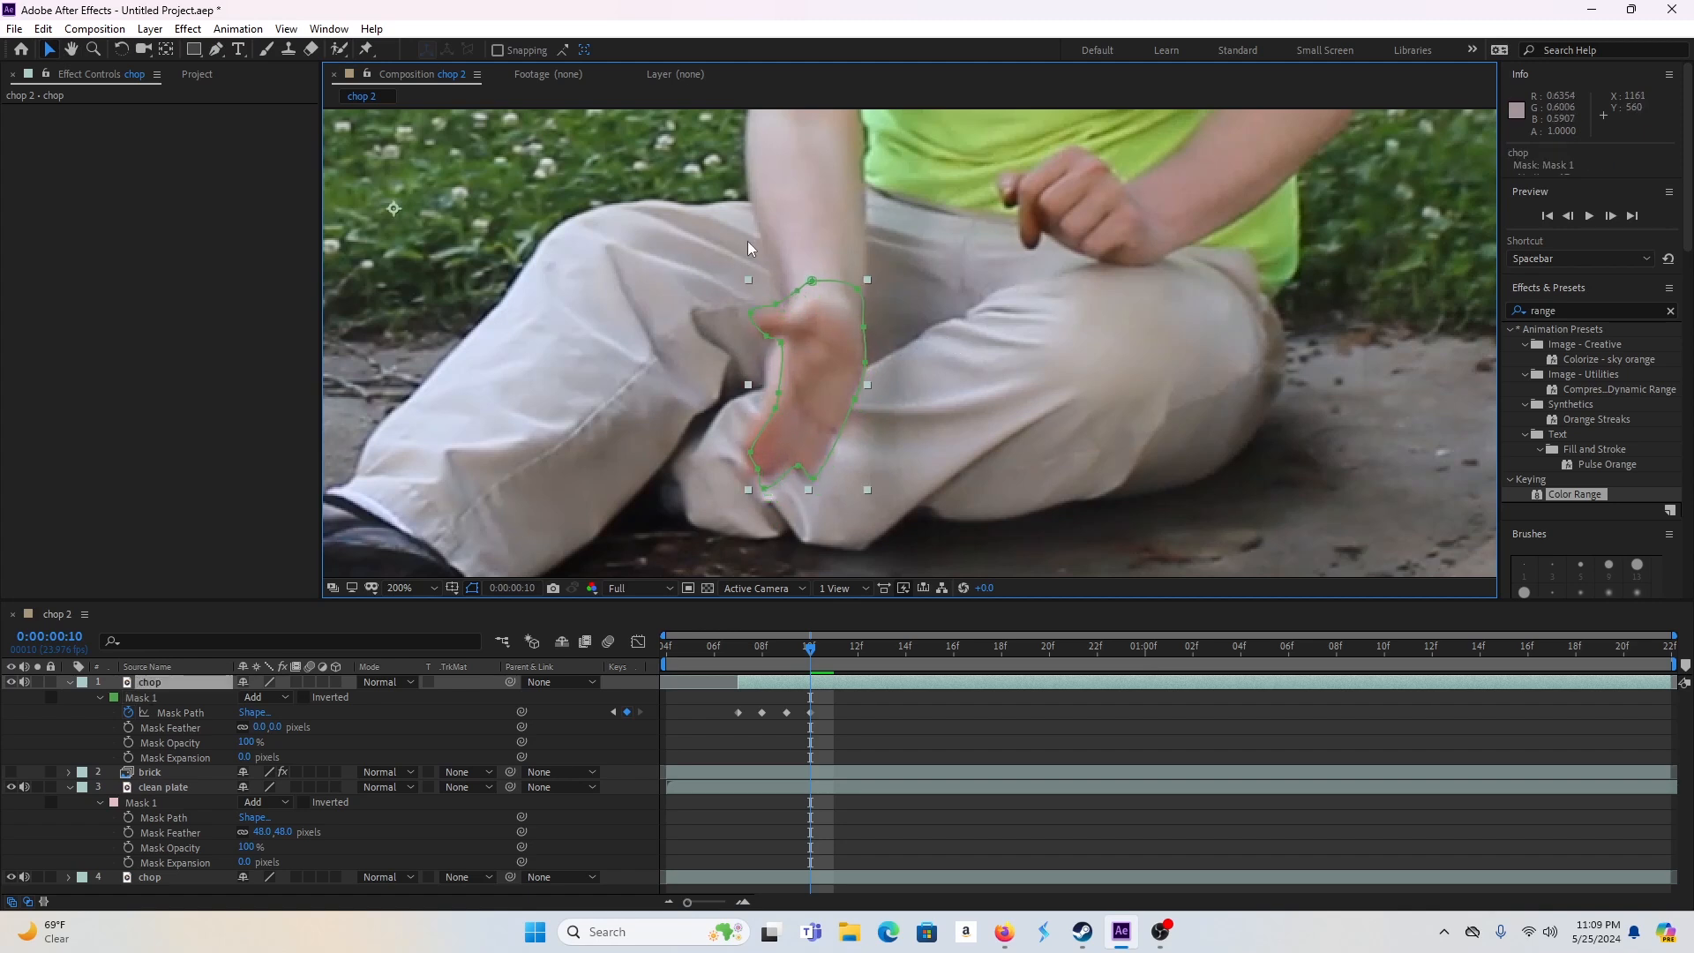
drag(743, 231, 786, 257)
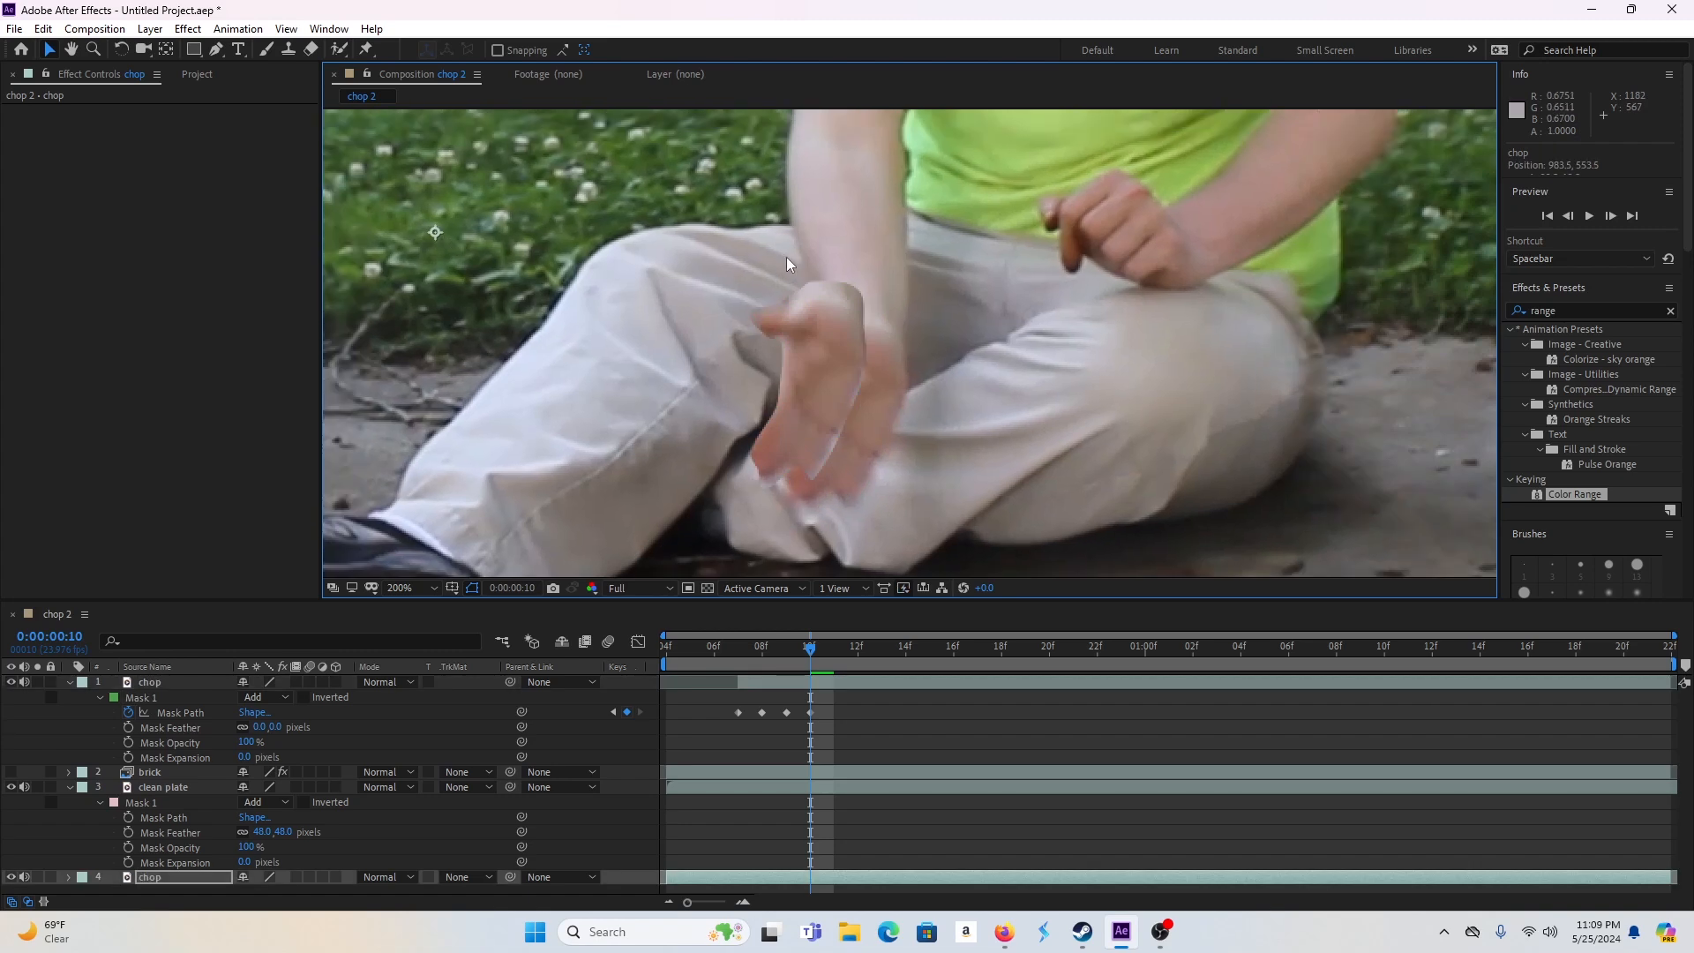
key(ctrl+z)
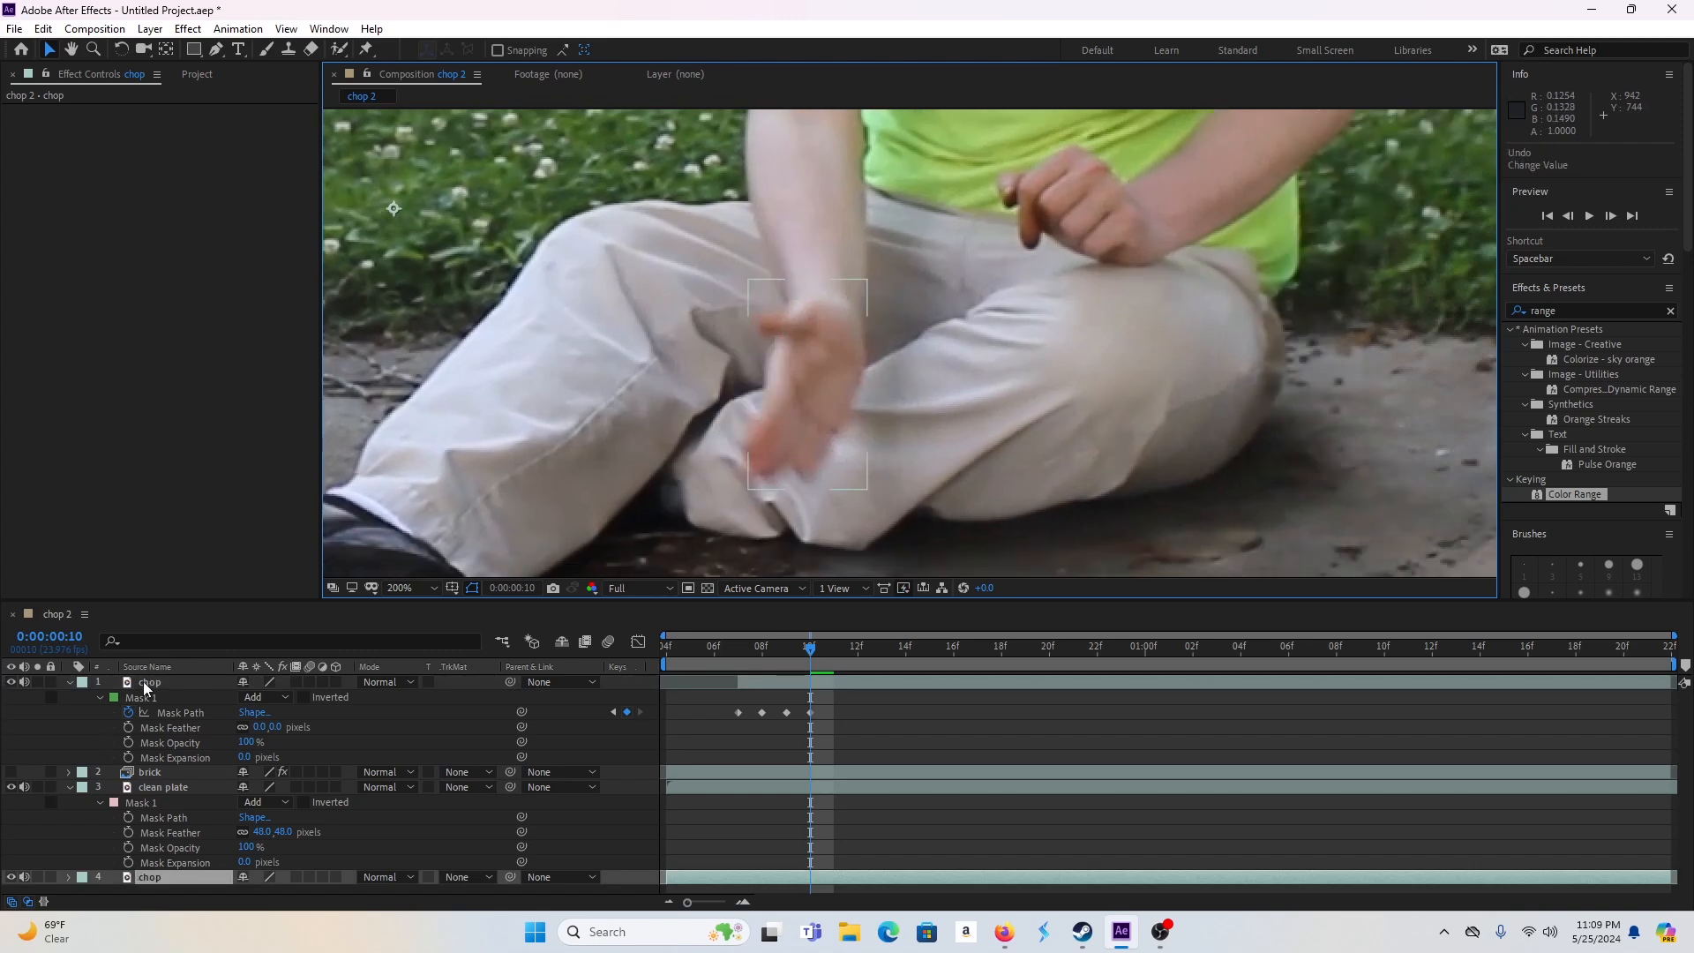
click(145, 685)
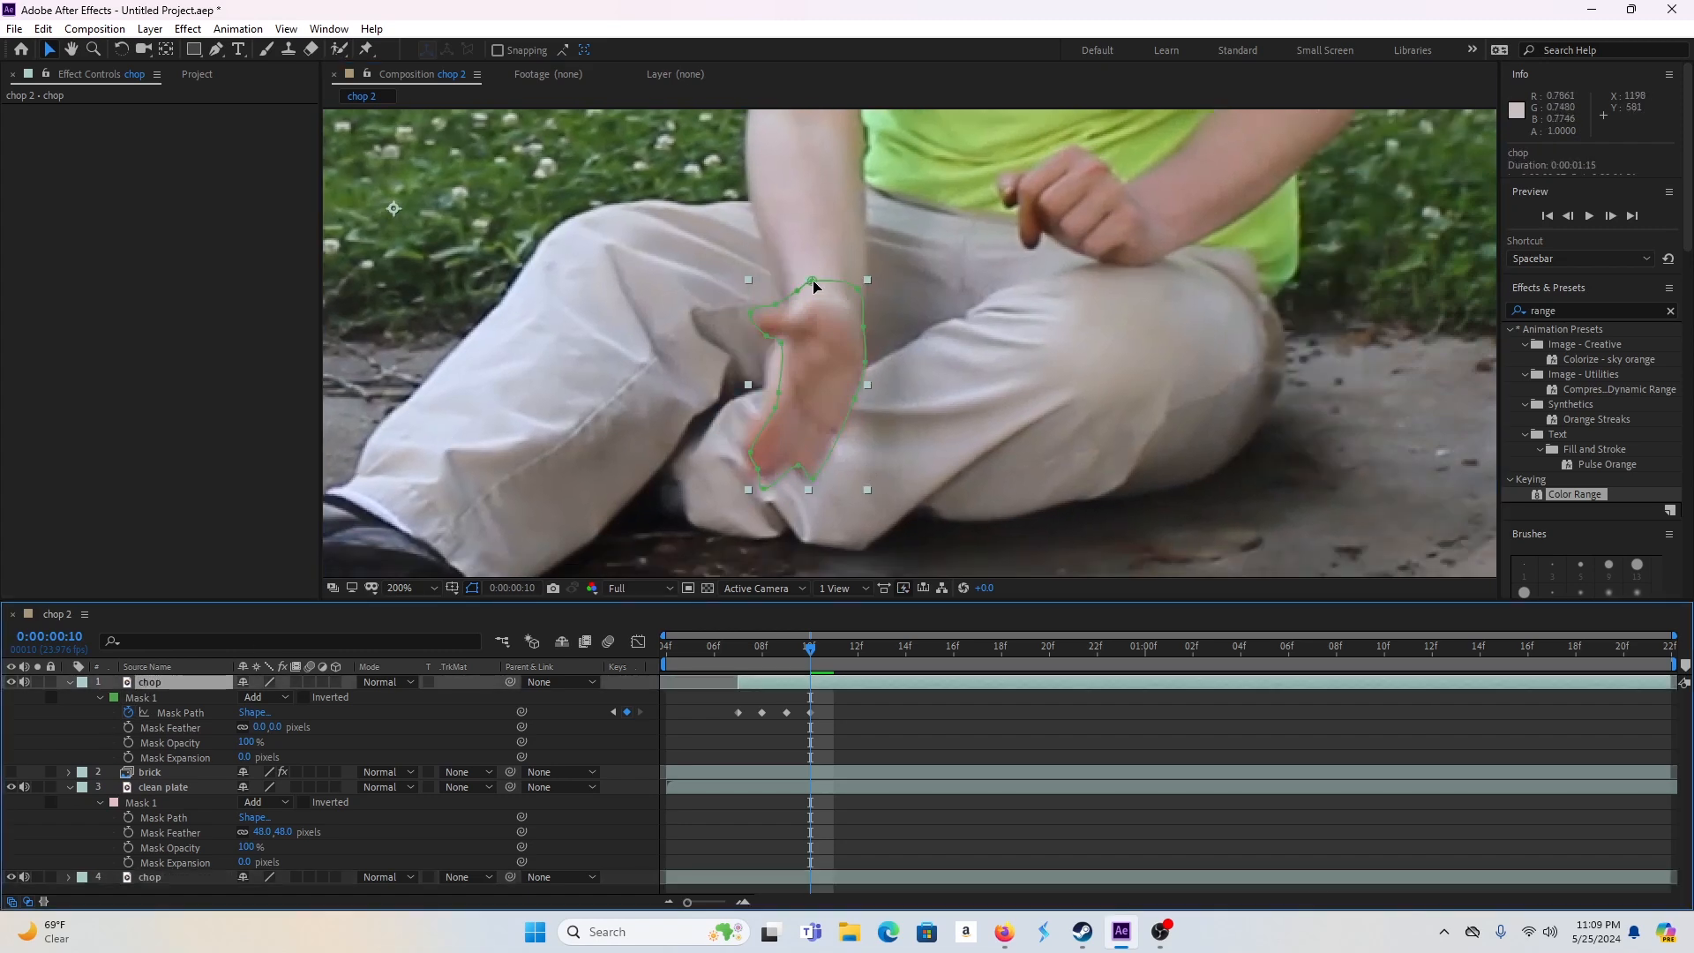
- Refine the mask's vertices at 0:00:00:10 along the wrist, palm edge and fingertips to follow the hand
drag(814, 285, 820, 292)
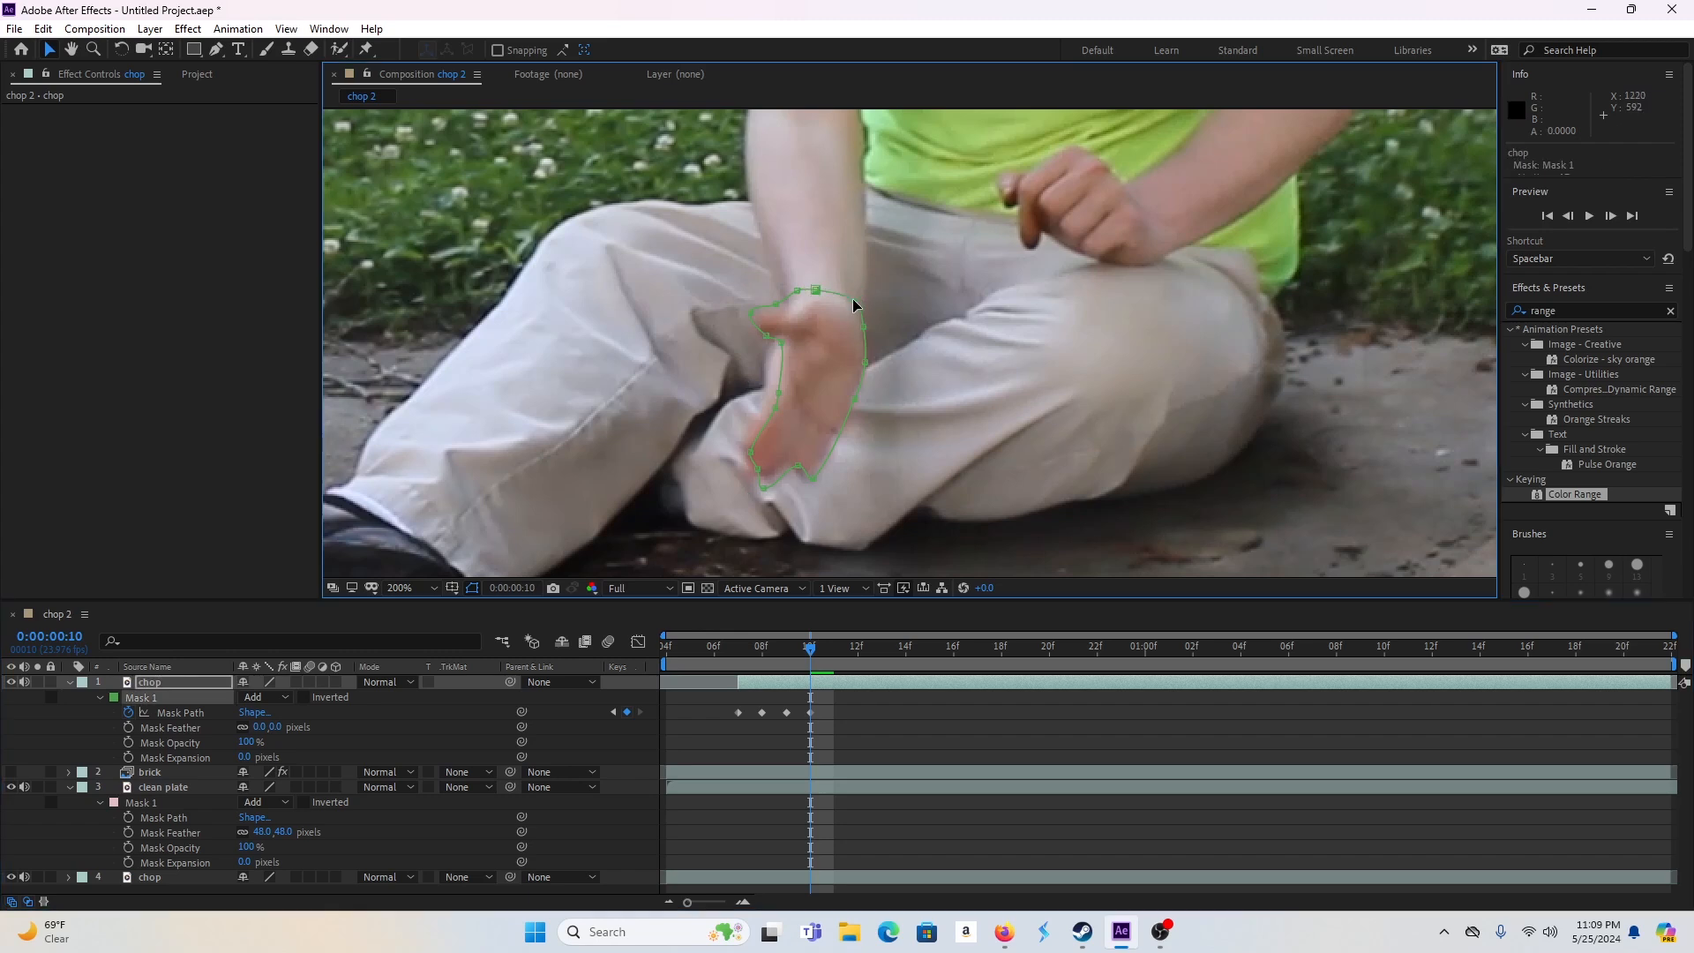
drag(797, 291, 794, 298)
drag(780, 403, 766, 388)
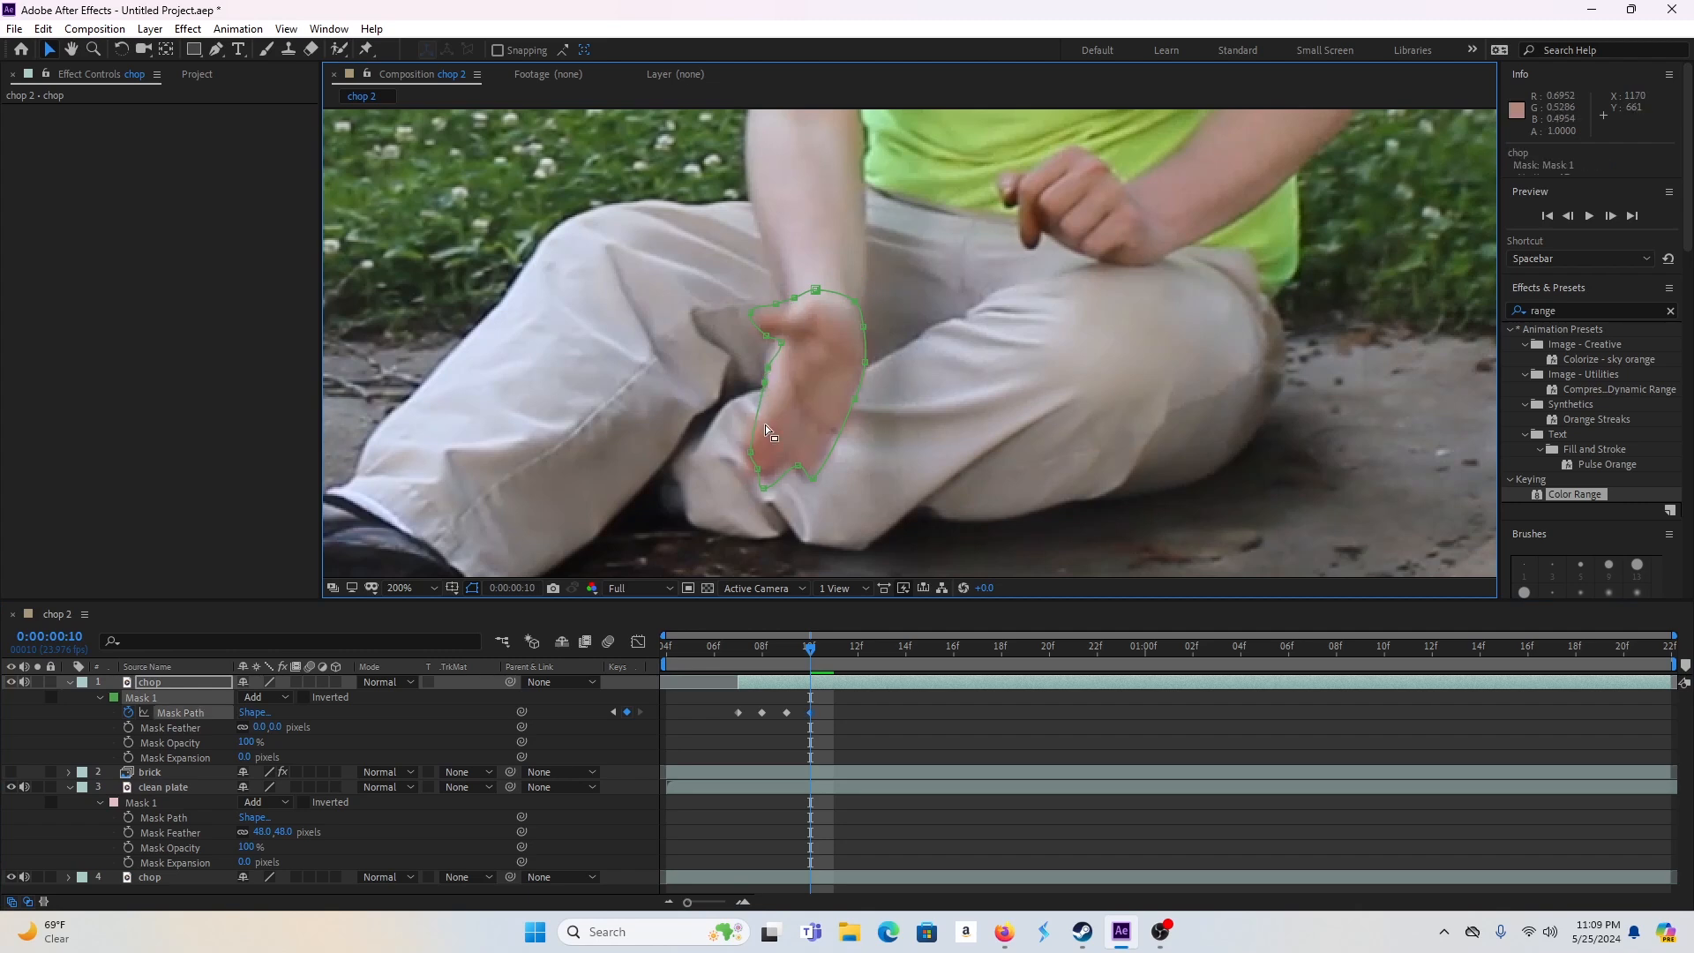
double_click(763, 397)
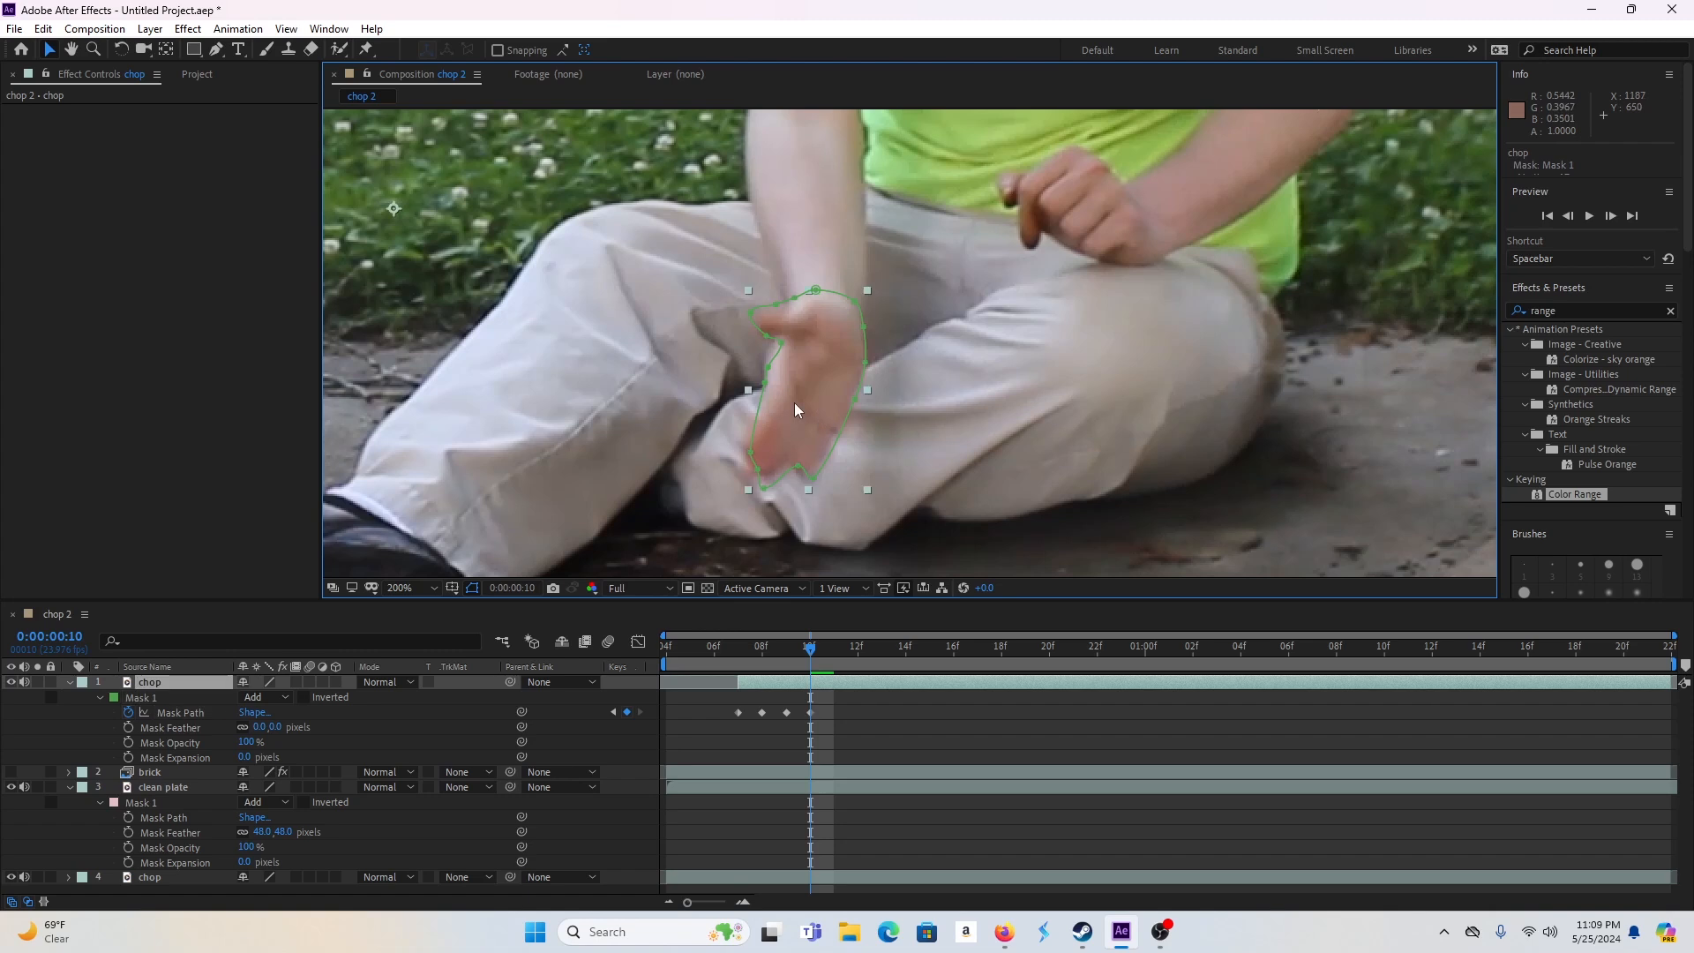
key(Escape)
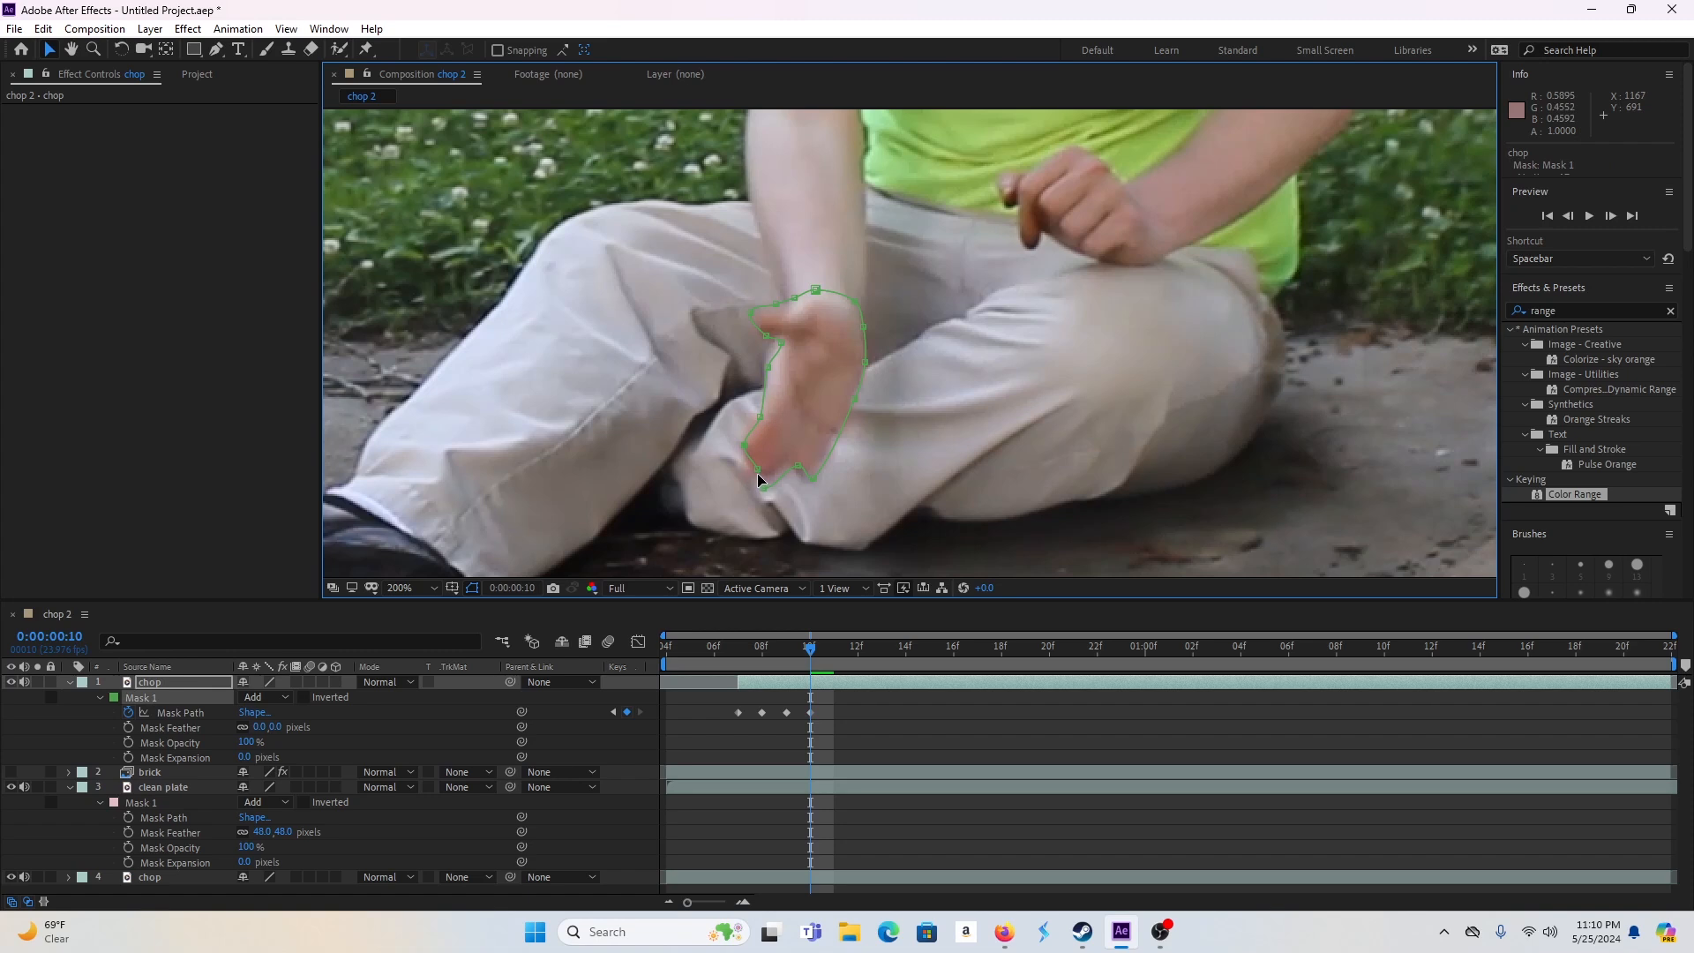
drag(759, 474, 751, 470)
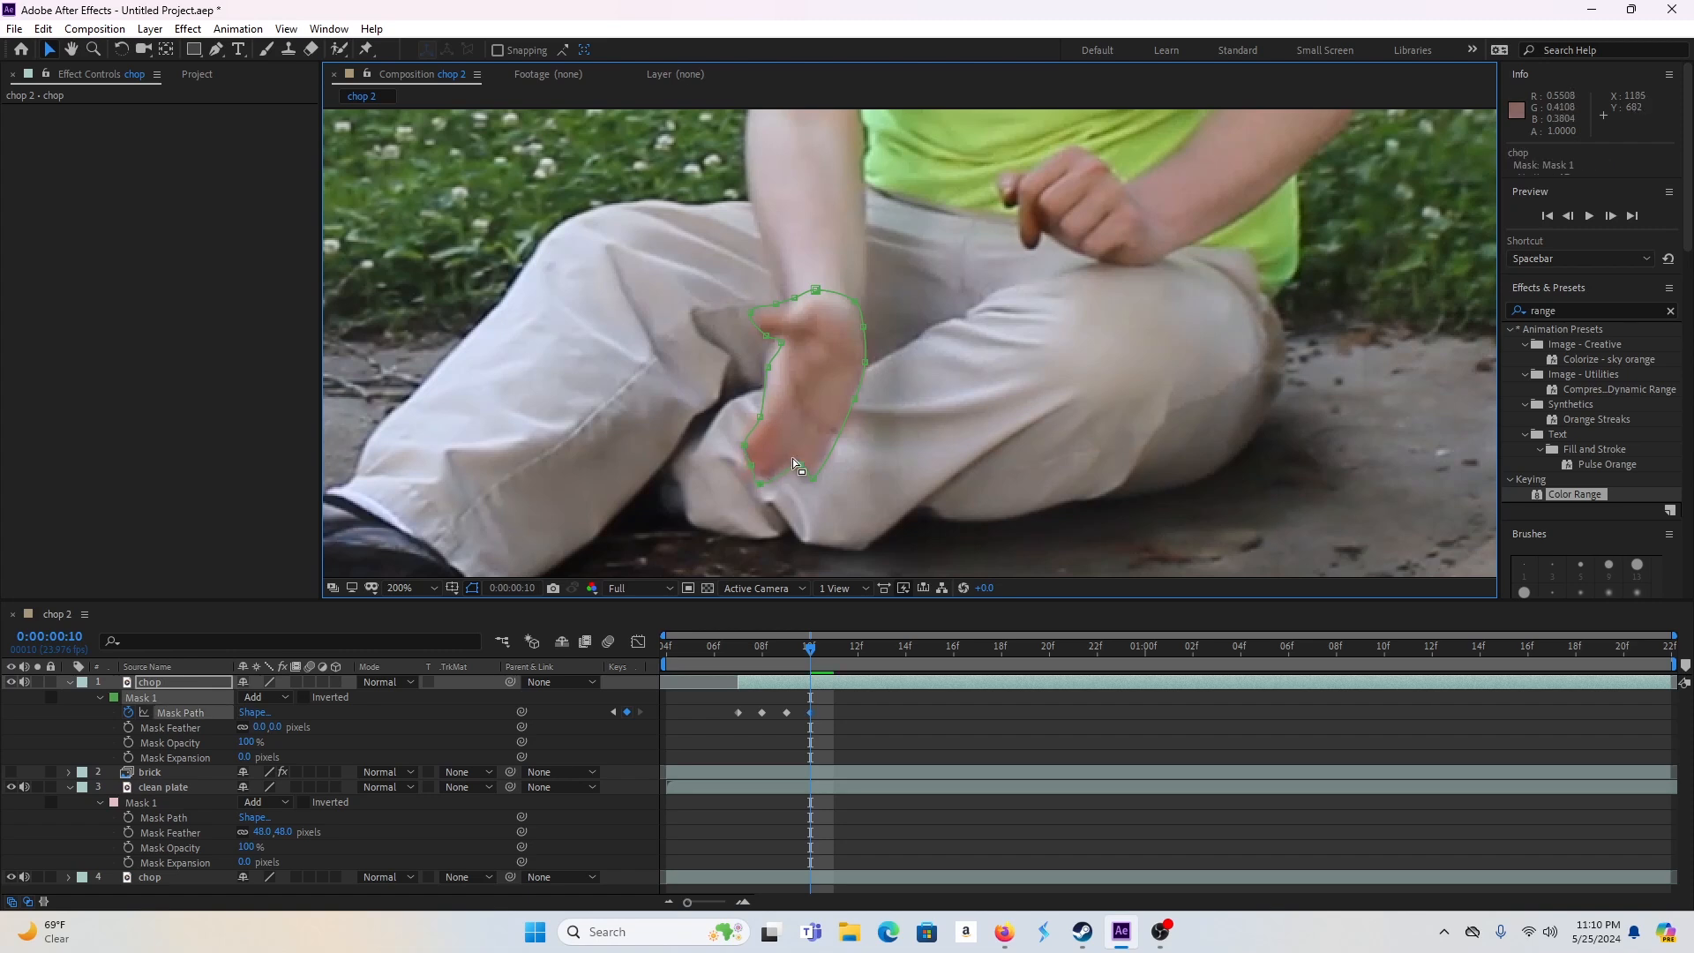
drag(800, 463, 793, 469)
click(775, 499)
drag(751, 478, 760, 469)
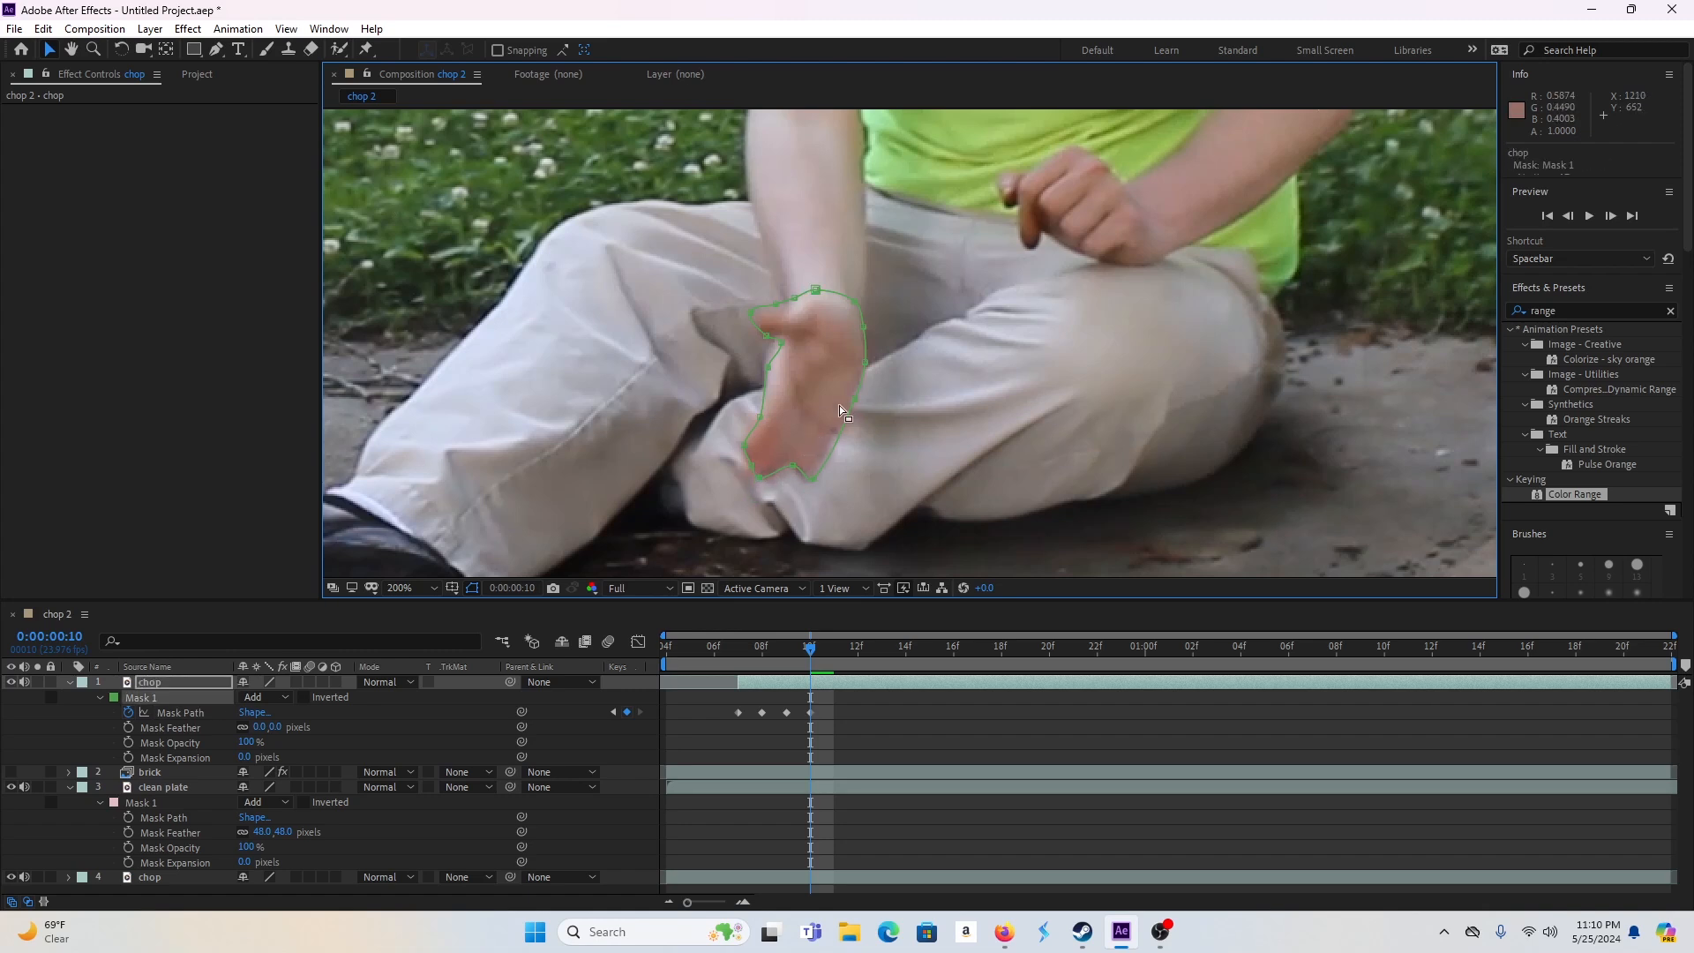
- At 0:00:00:11, select all vertices of the hand mask and move it straight up over the hand
key(Page_Down)
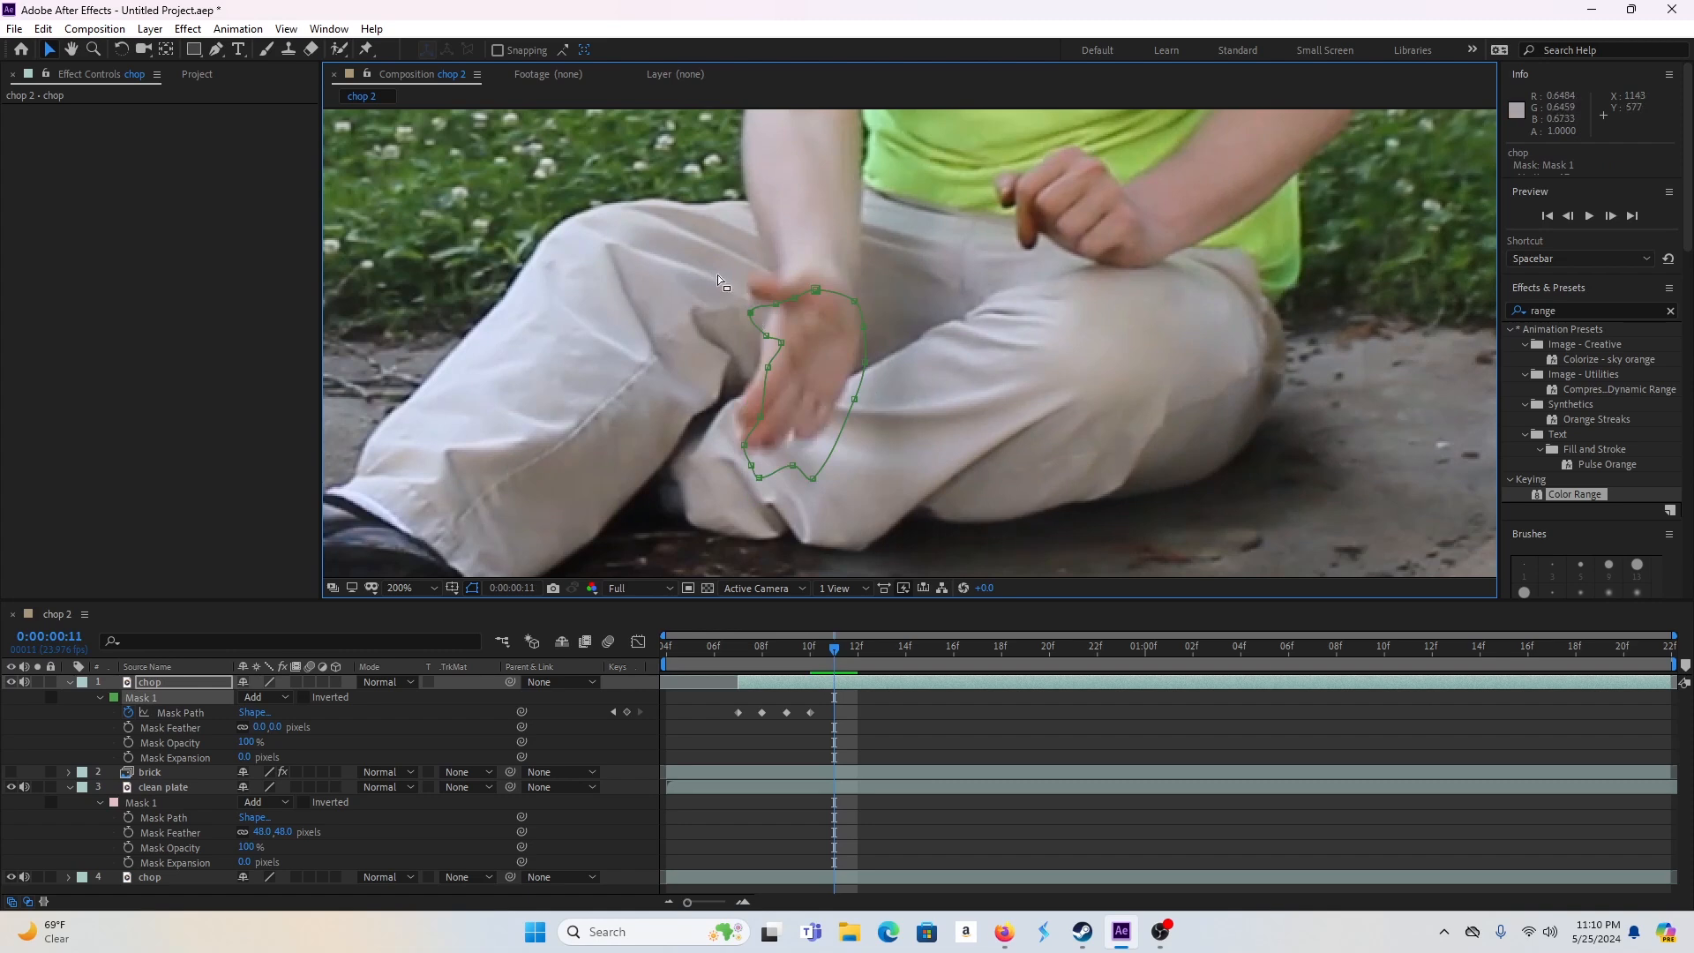
drag(718, 274, 903, 539)
drag(780, 354, 780, 323)
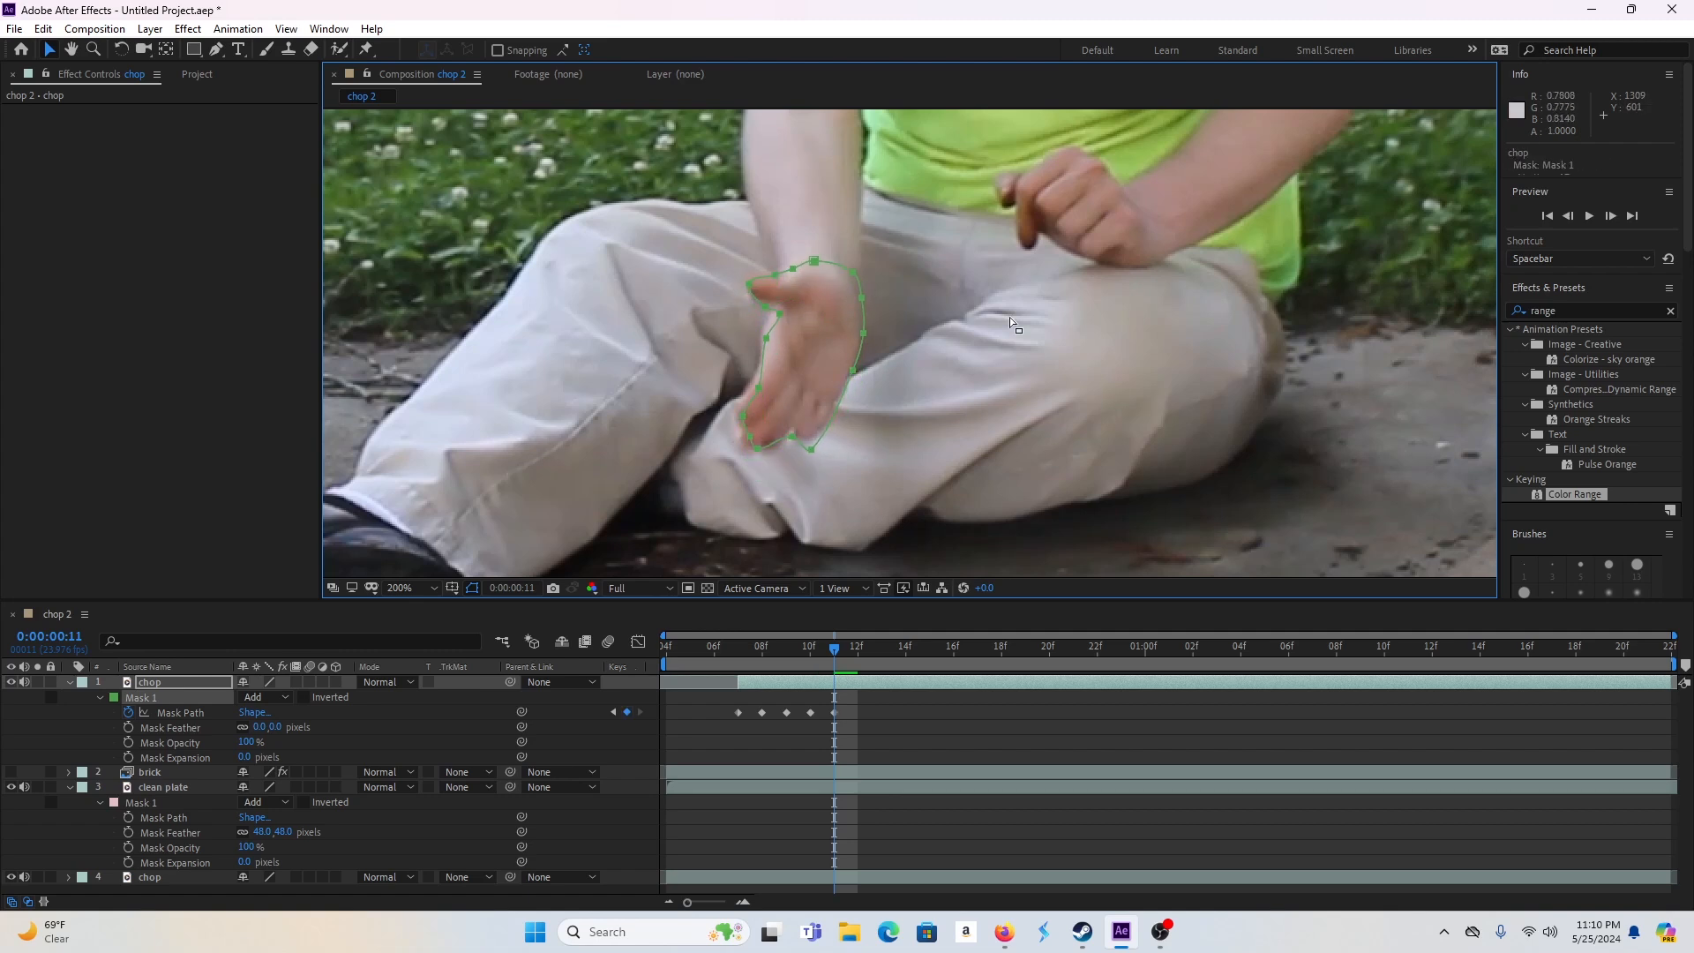
- Tighten the mask's vertices at 0:00:00:11 along the wrist and outer palm edge to follow the hand
key(ctrl+t)
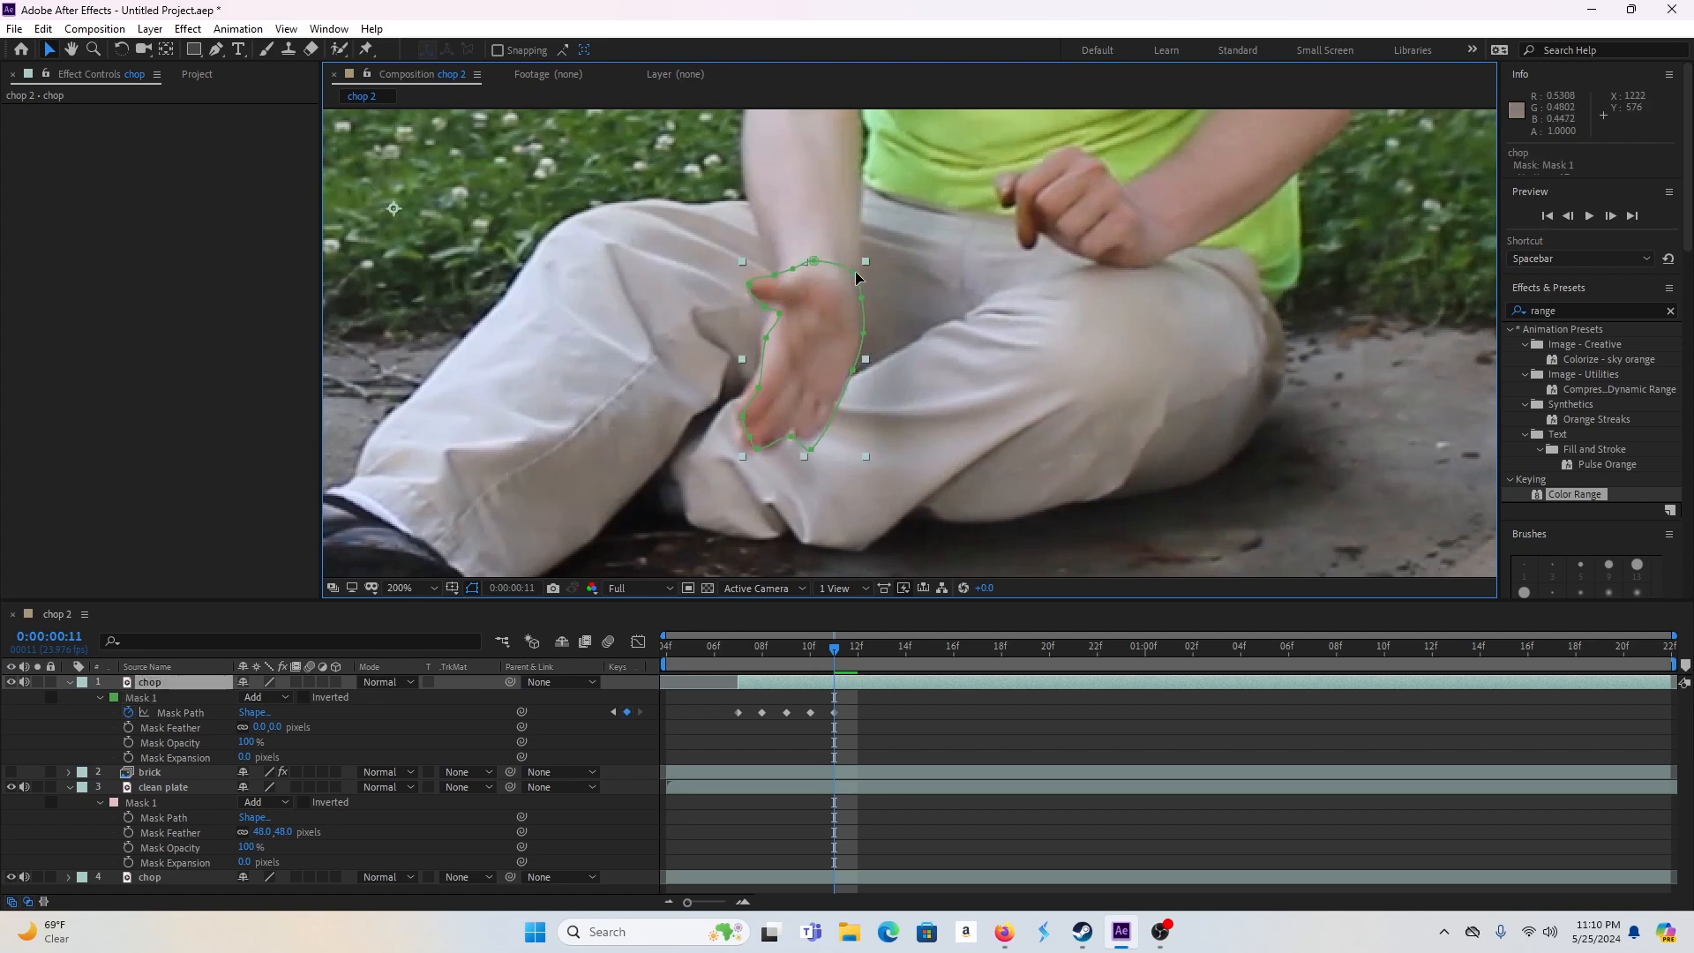
click(855, 279)
click(863, 295)
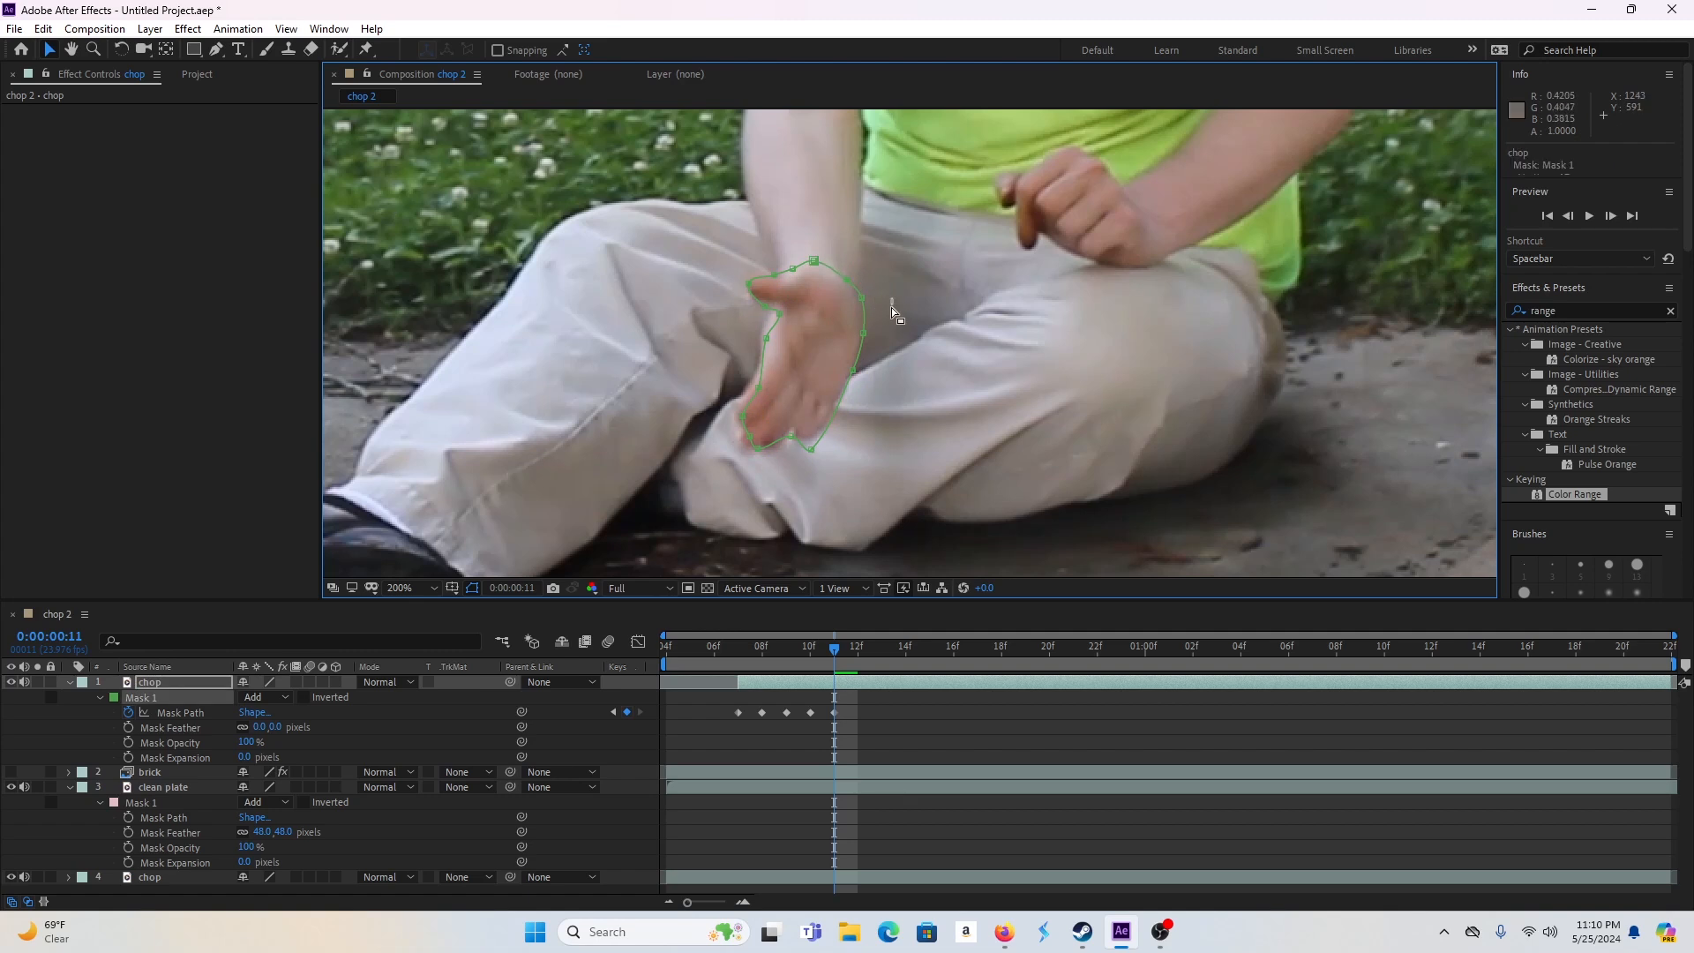
drag(854, 358, 840, 374)
click(854, 378)
double_click(854, 379)
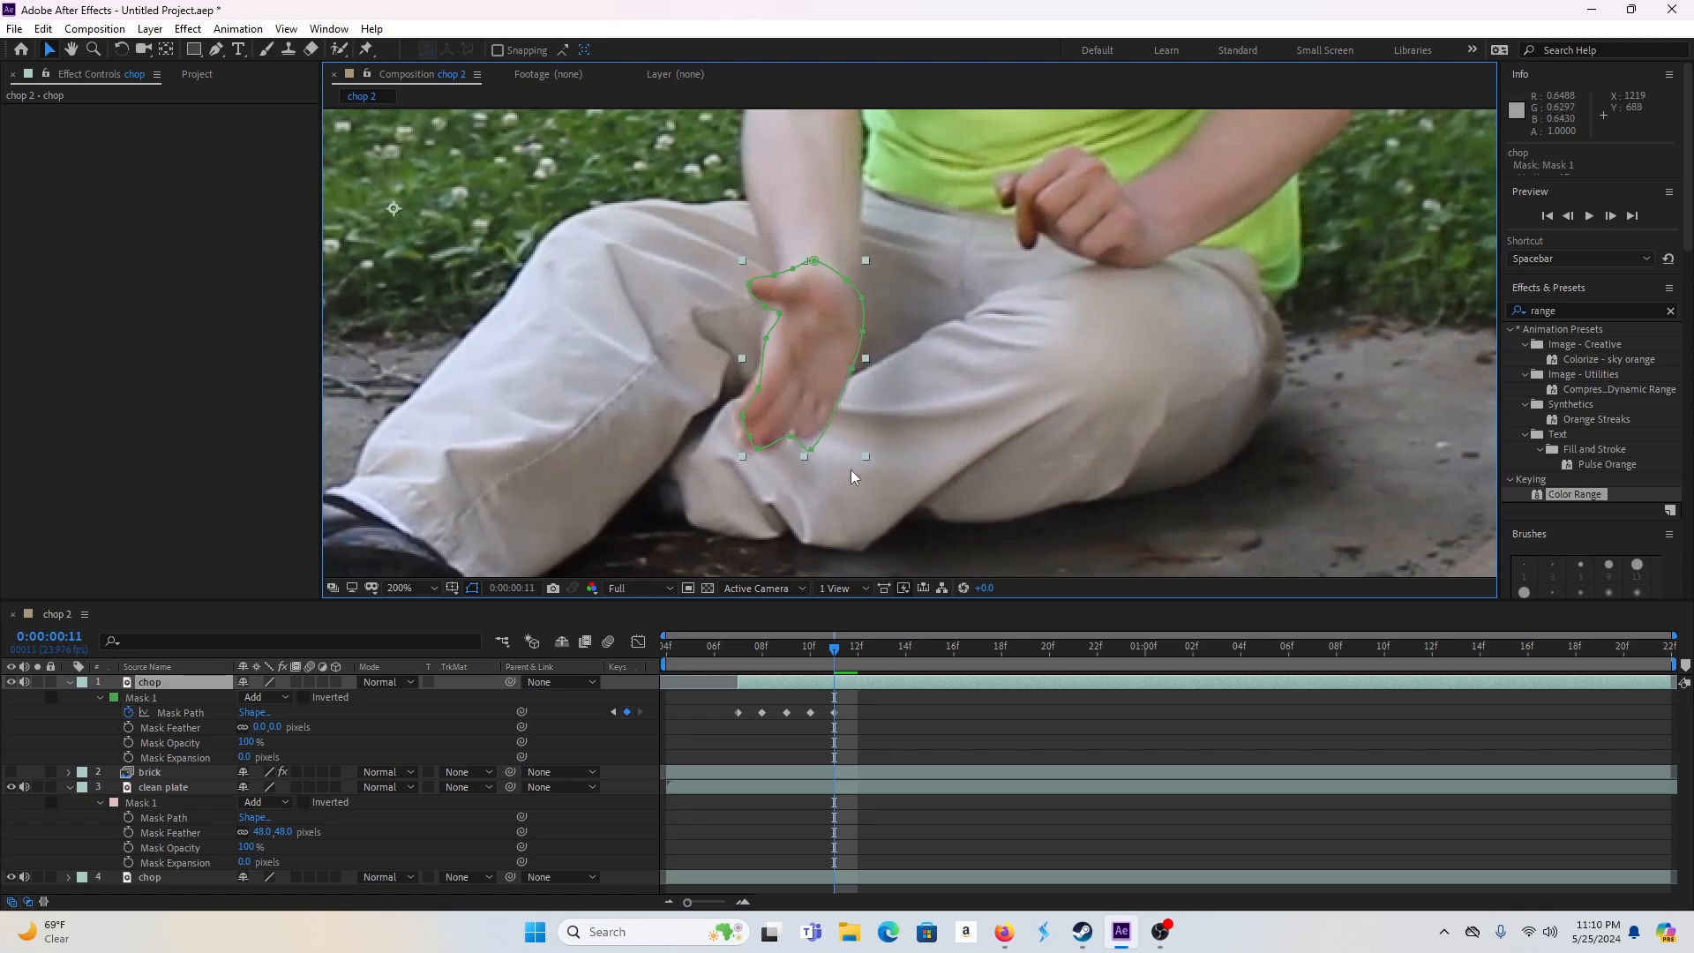
key(Return)
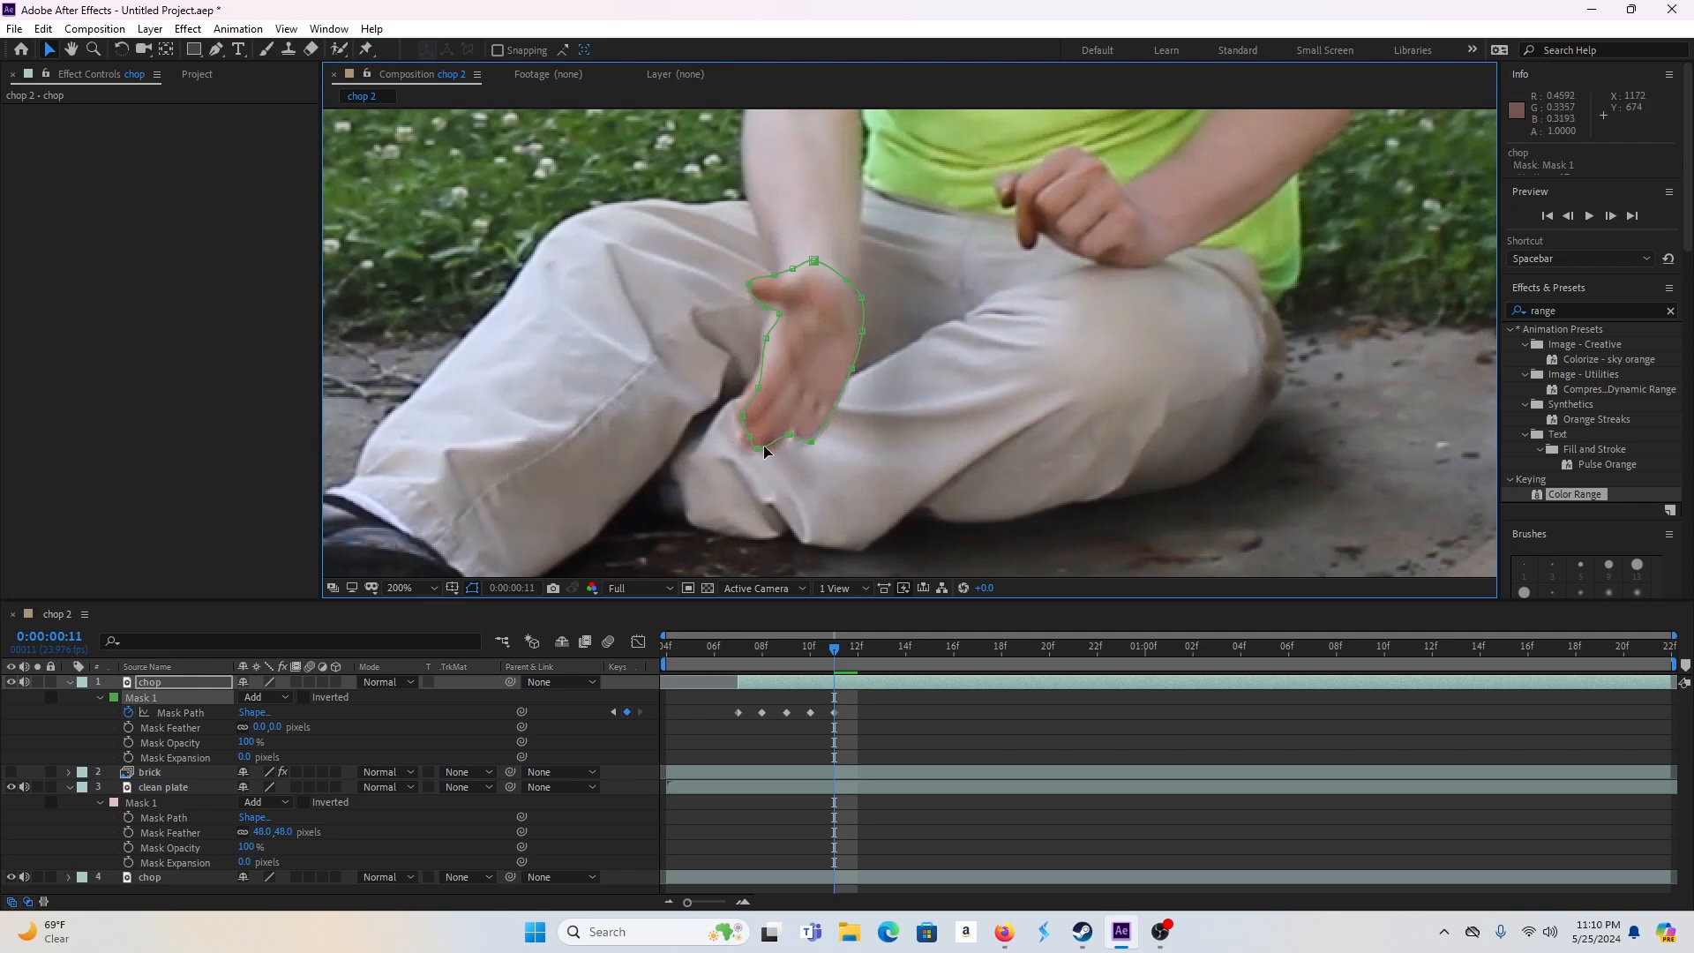
- Reposition the mask's lower vertices at 0:00:00:11 around the fingertips so the outline encloses them
drag(765, 447, 763, 446)
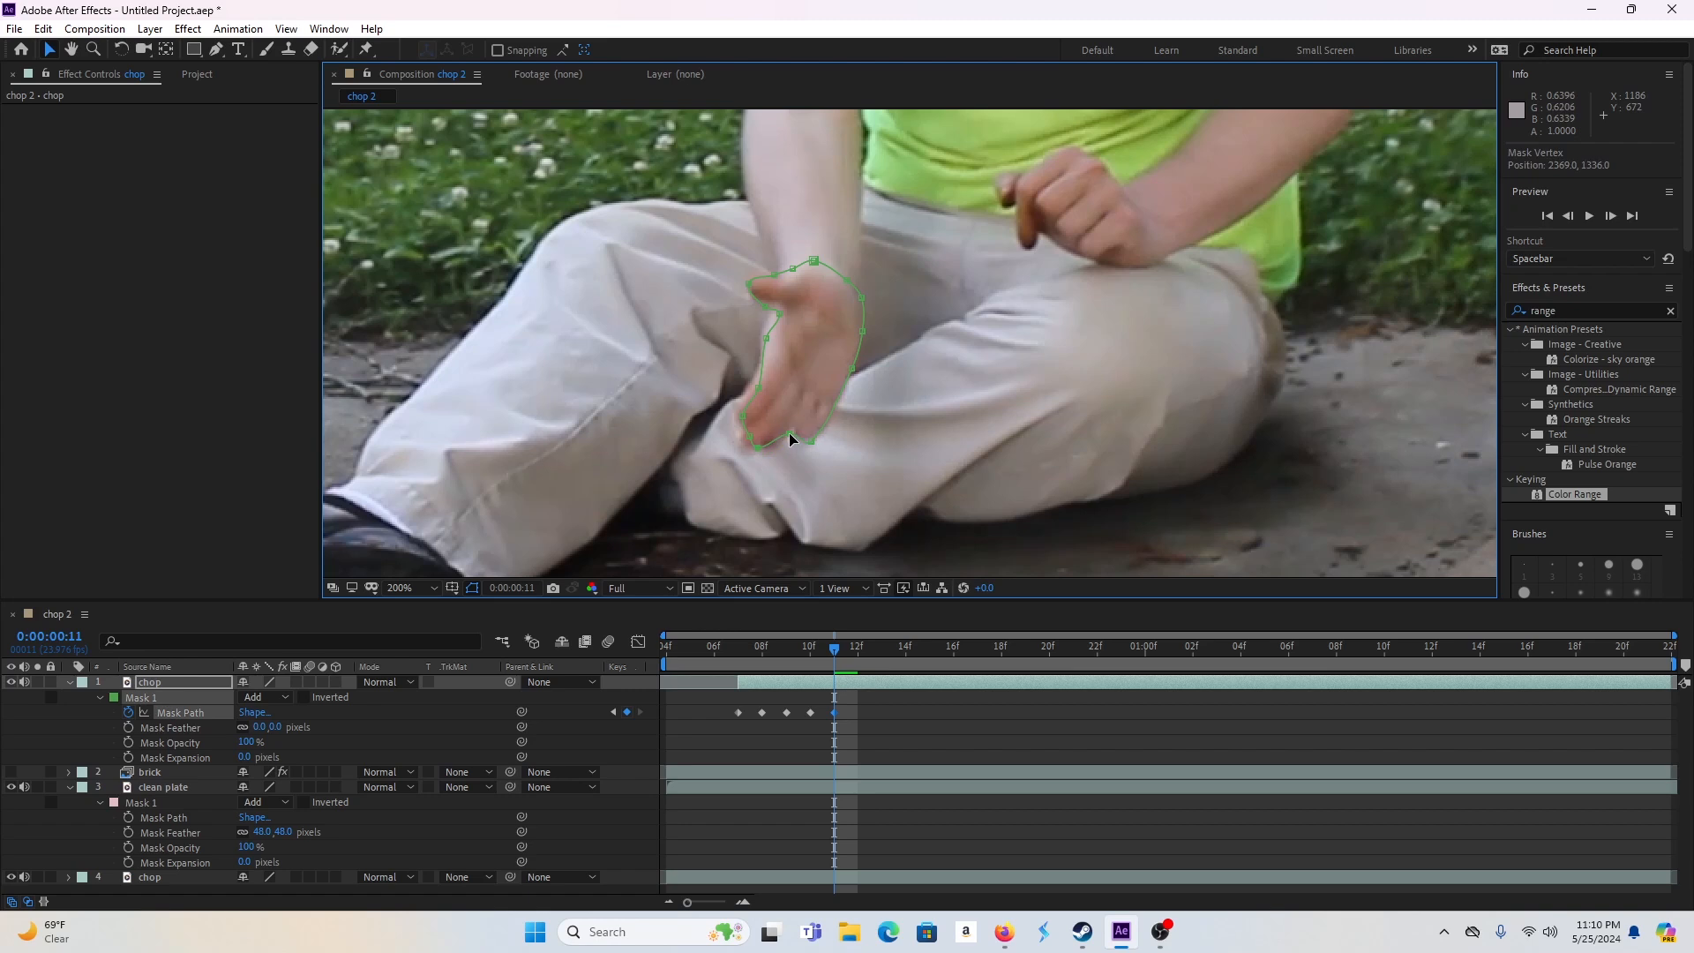
drag(811, 444, 803, 450)
drag(759, 450, 744, 419)
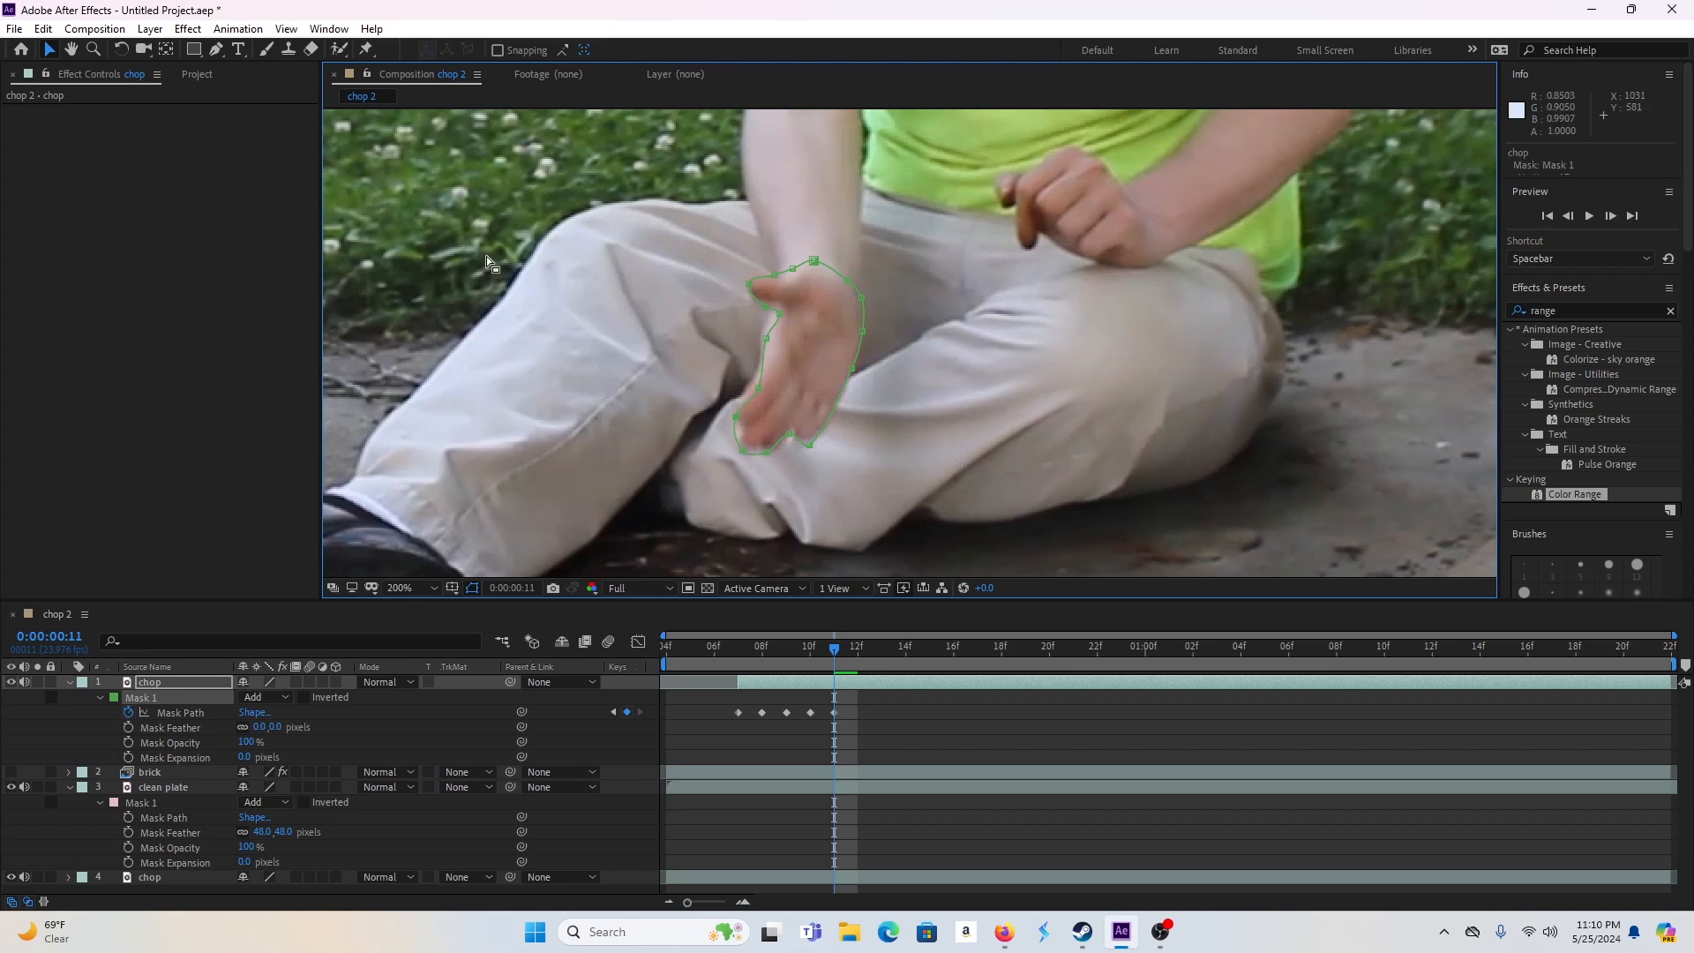
- With the Pen tool, add vertices on the thumb side of the mask and refine the outline between thumb and fingers at 0:00:00:11
click(216, 49)
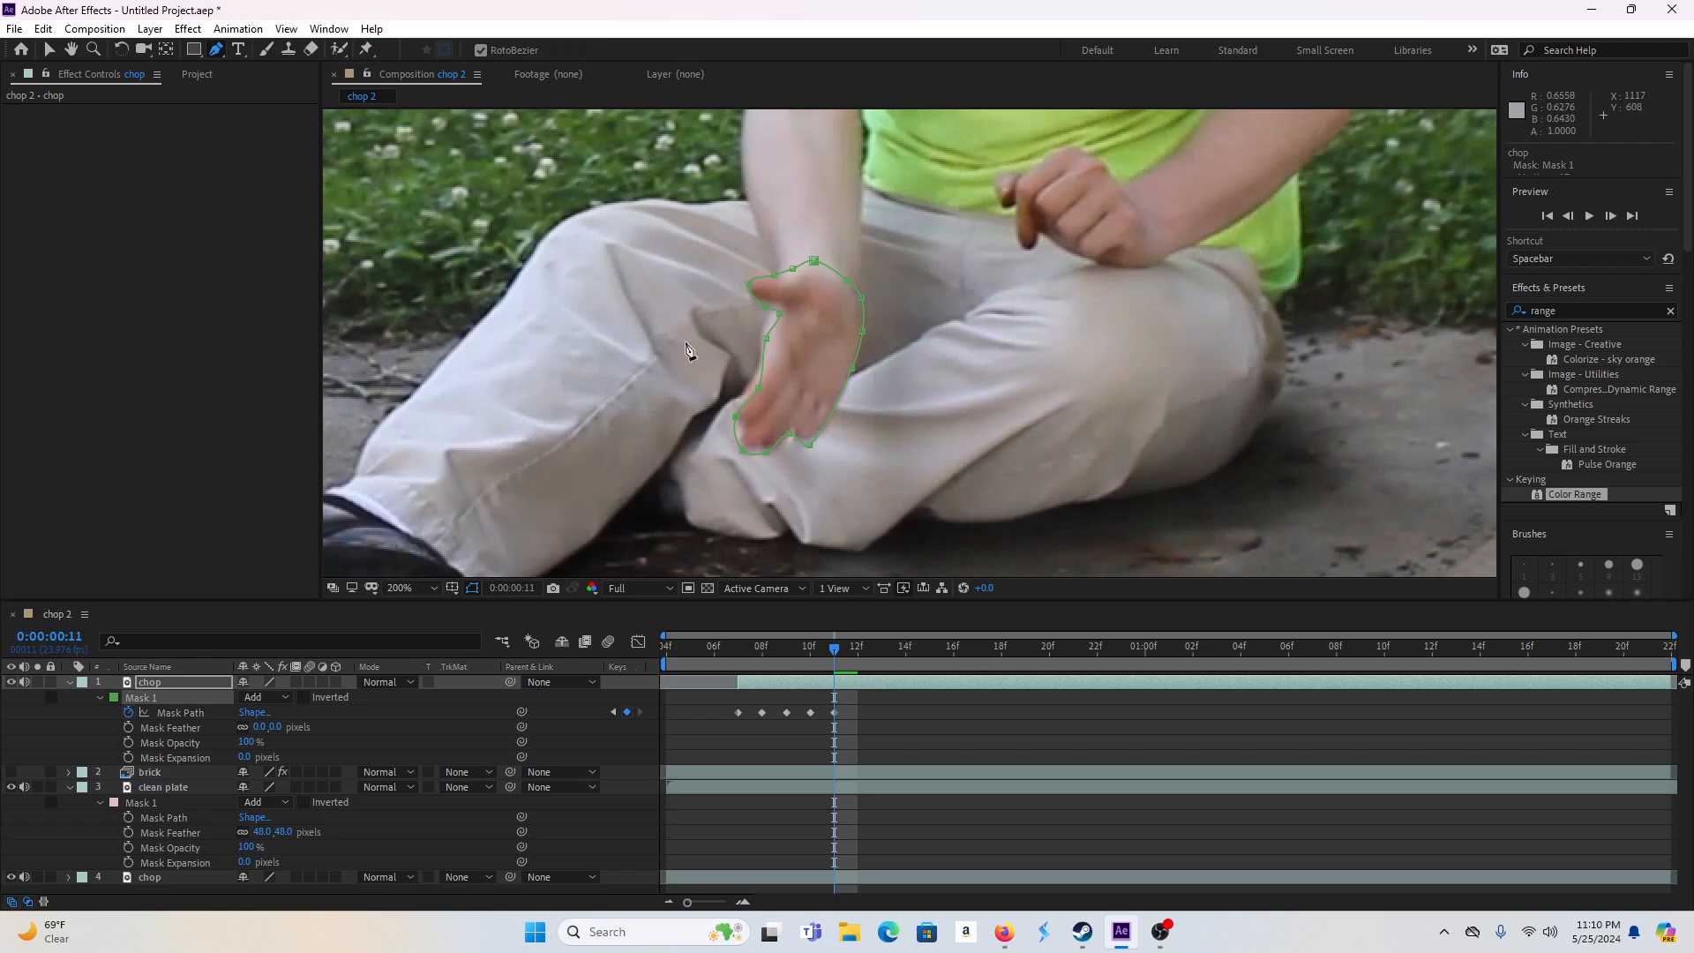
click(744, 426)
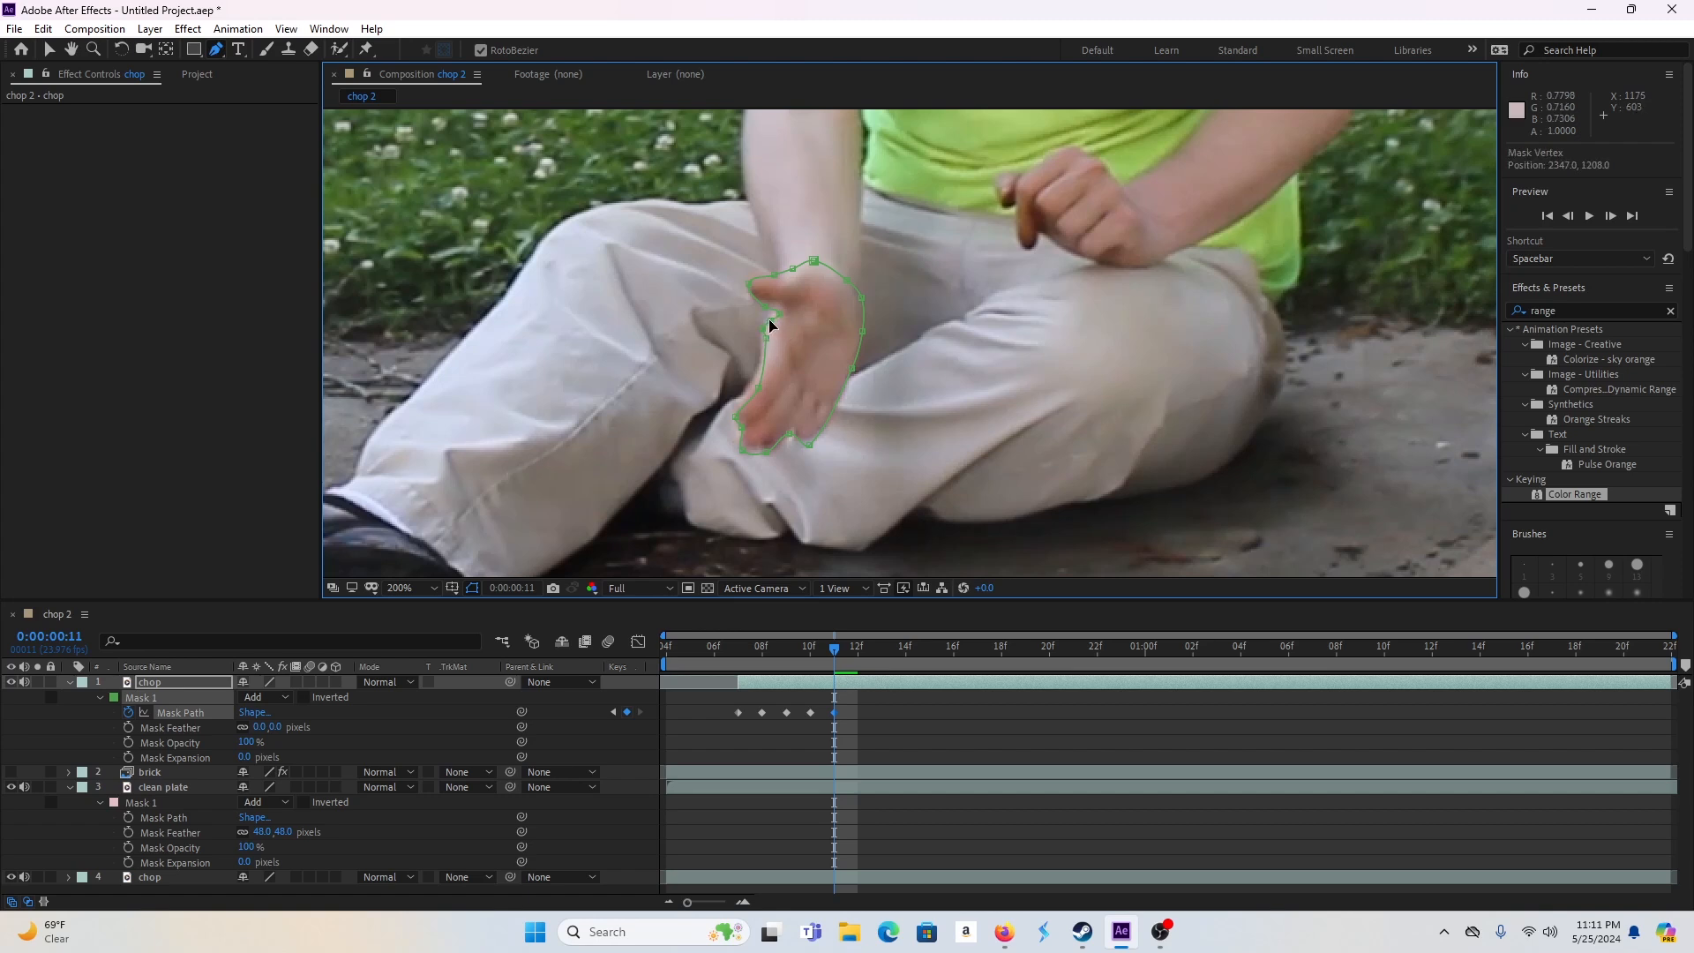
key(comma)
key(period)
key(comma)
key(period)
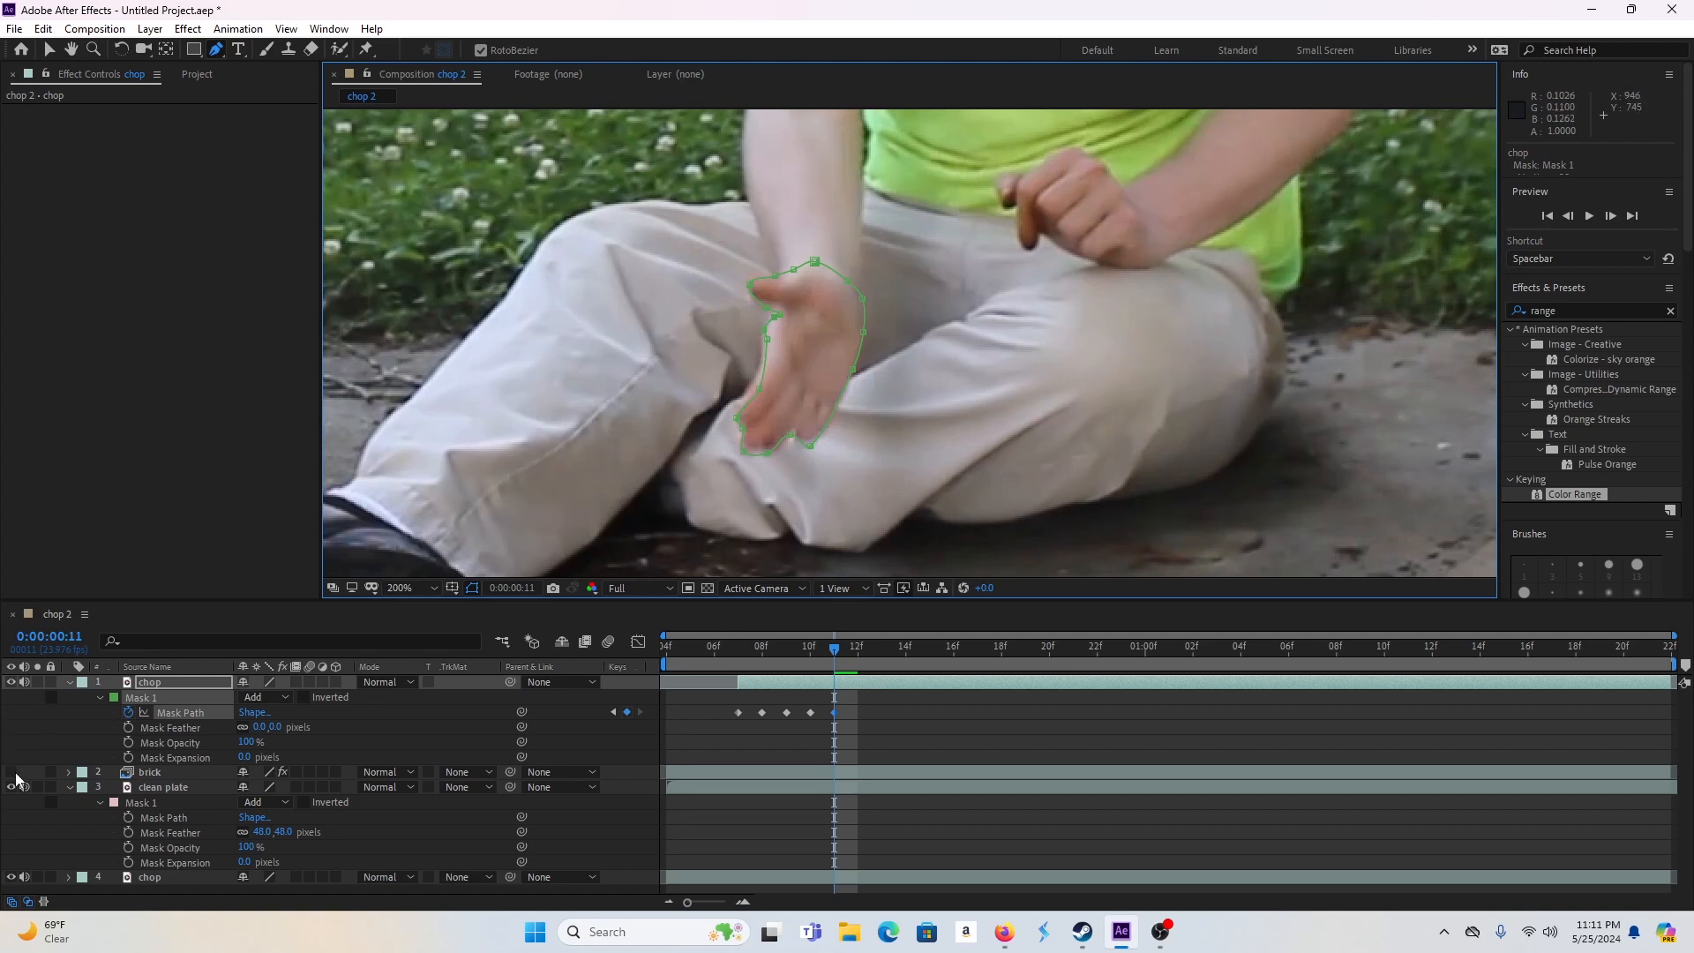
- Make the brick layer visible and compare the hand against it at 0:00:00:11 and 0:00:00:12
click(12, 772)
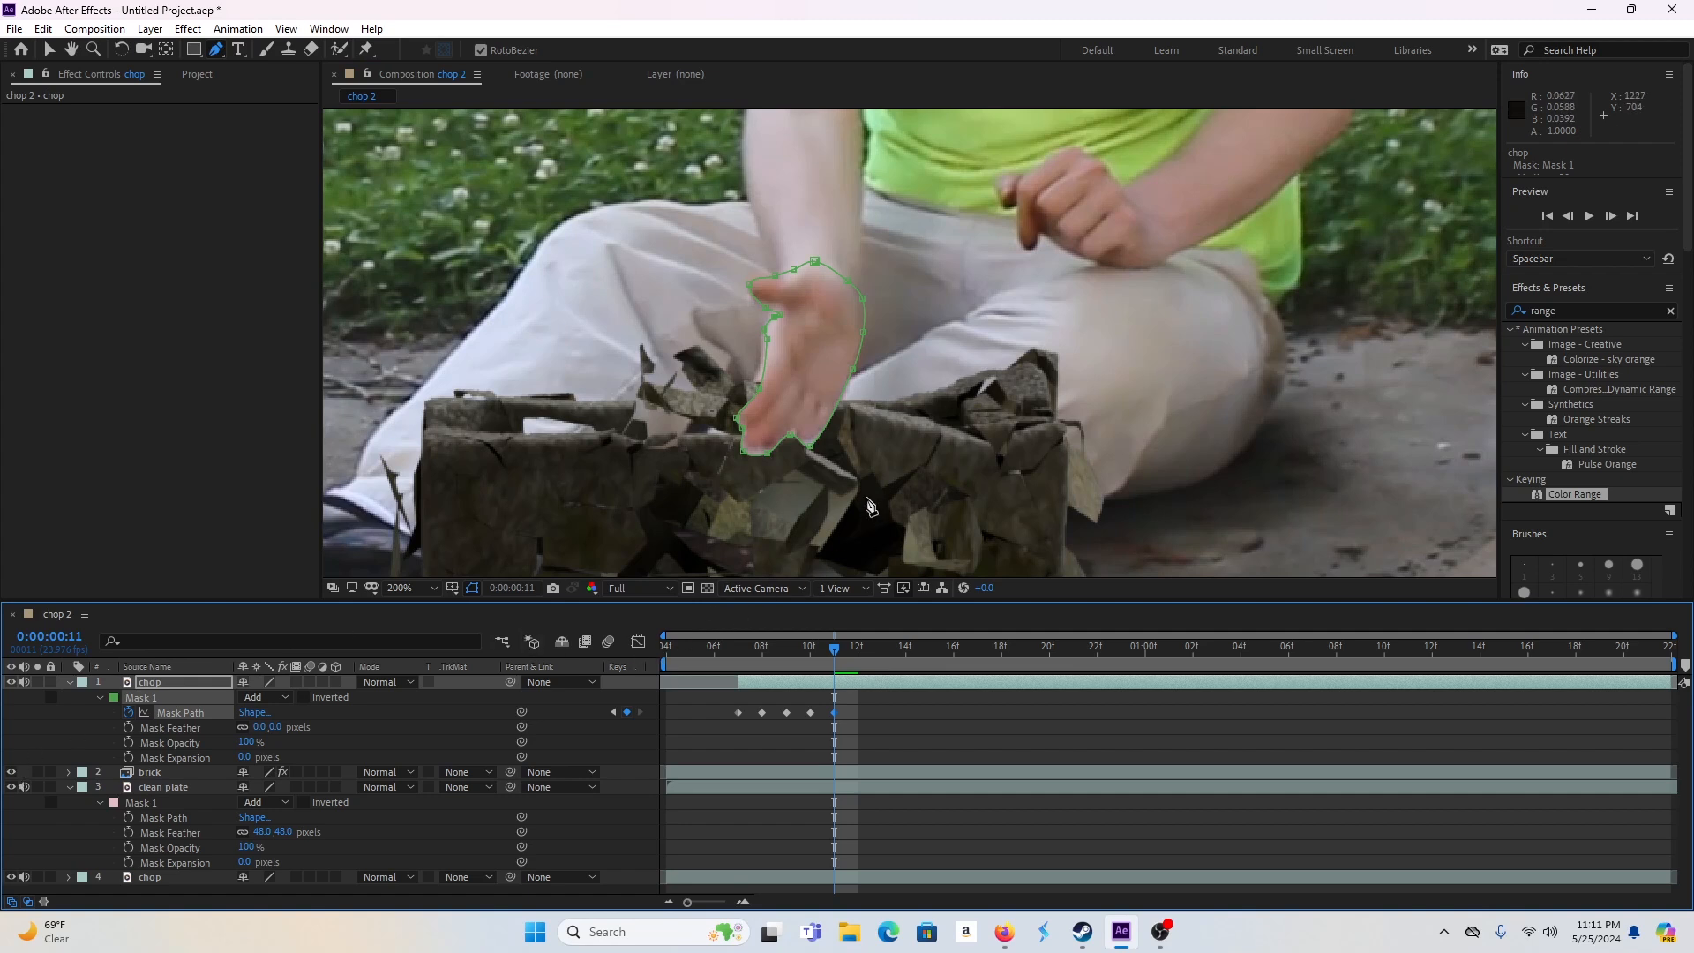
key(Page_Down)
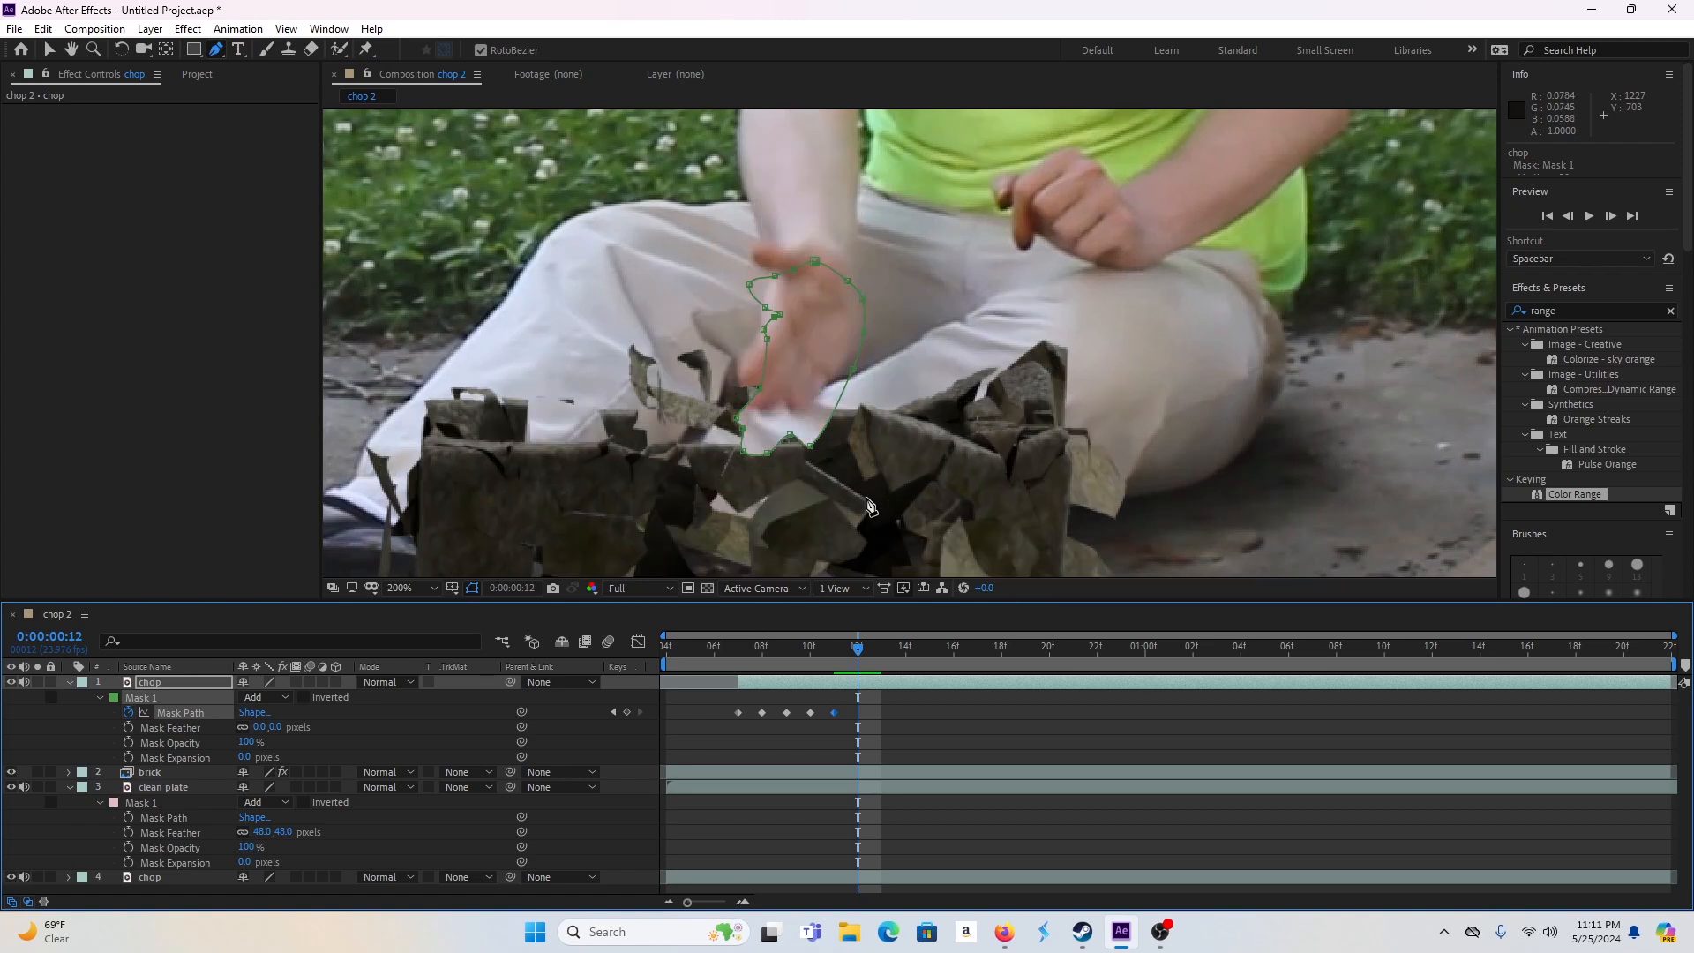
scroll(877, 483, down, 1)
scroll(877, 482, up, 1)
key(Page_Up)
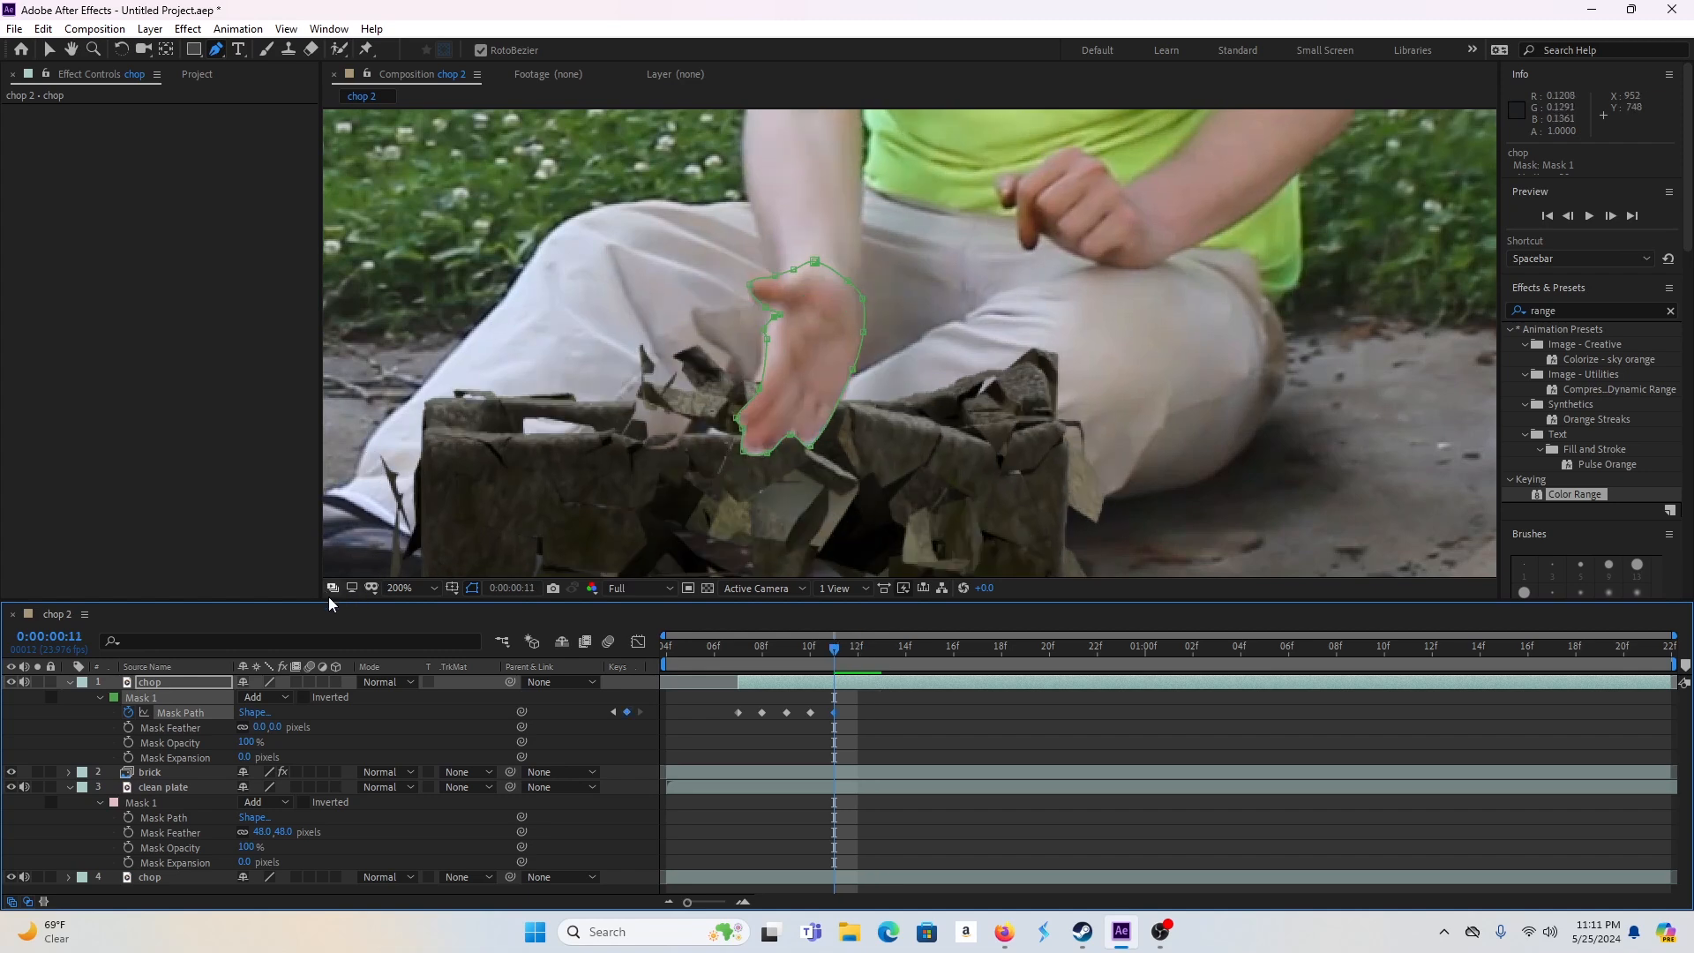
- Split the masked chop layer at 0:00:00:11 and remove the segment after the split
click(175, 685)
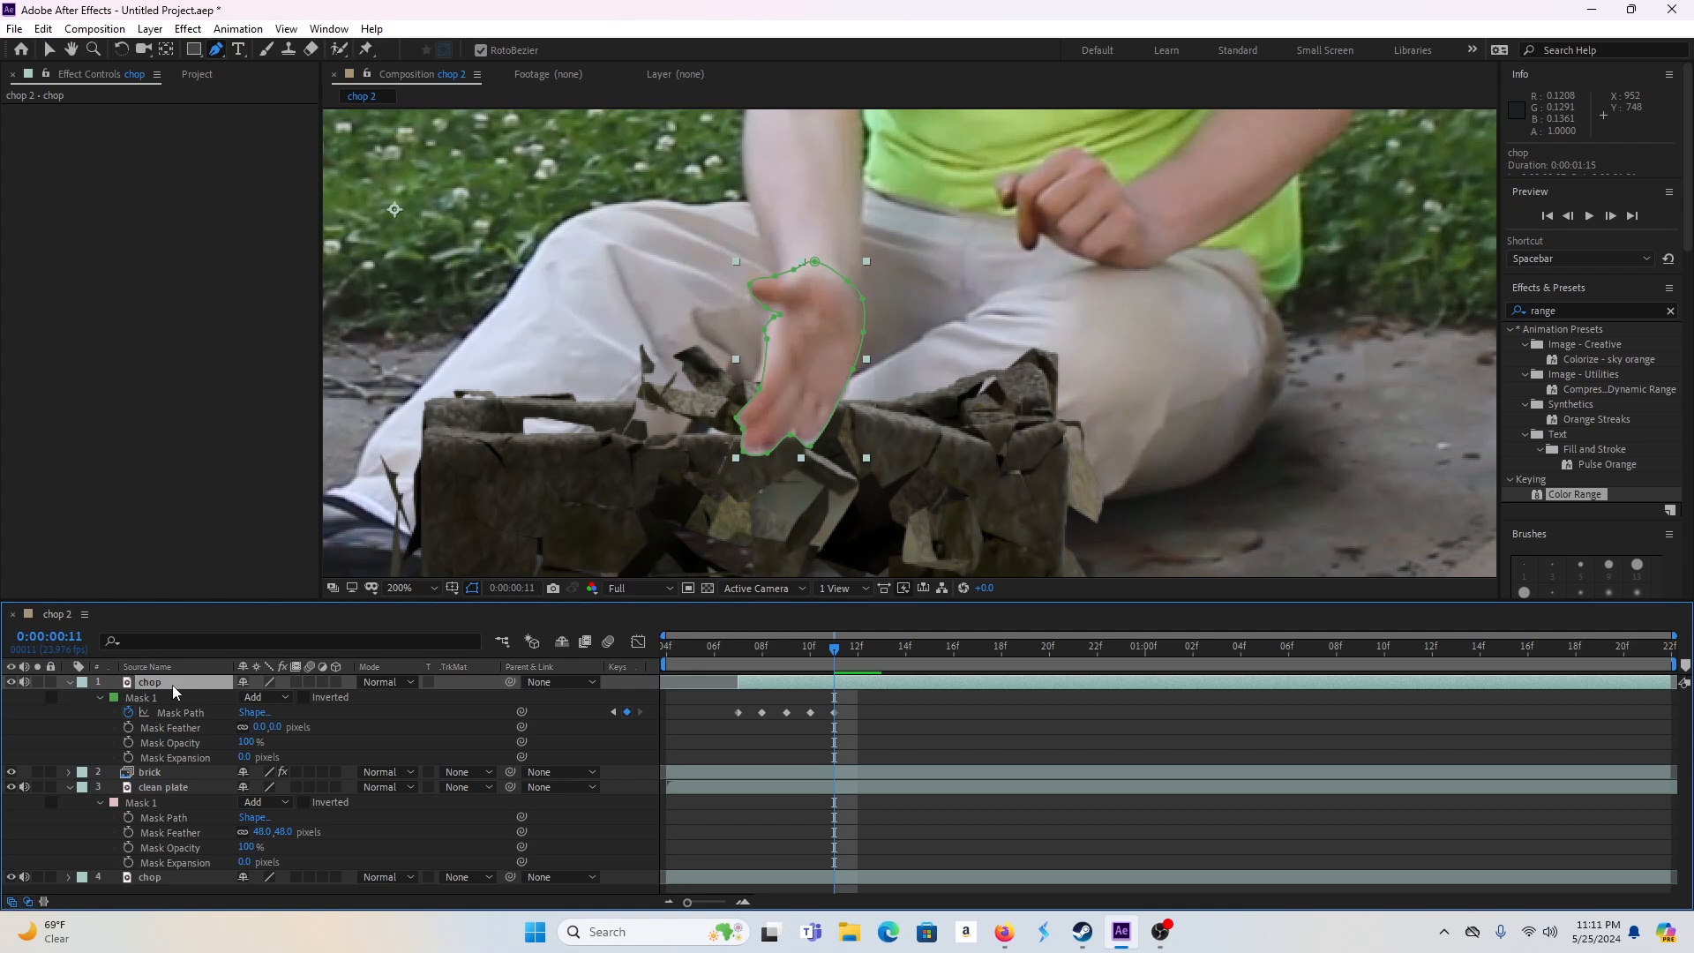
key(ctrl+d)
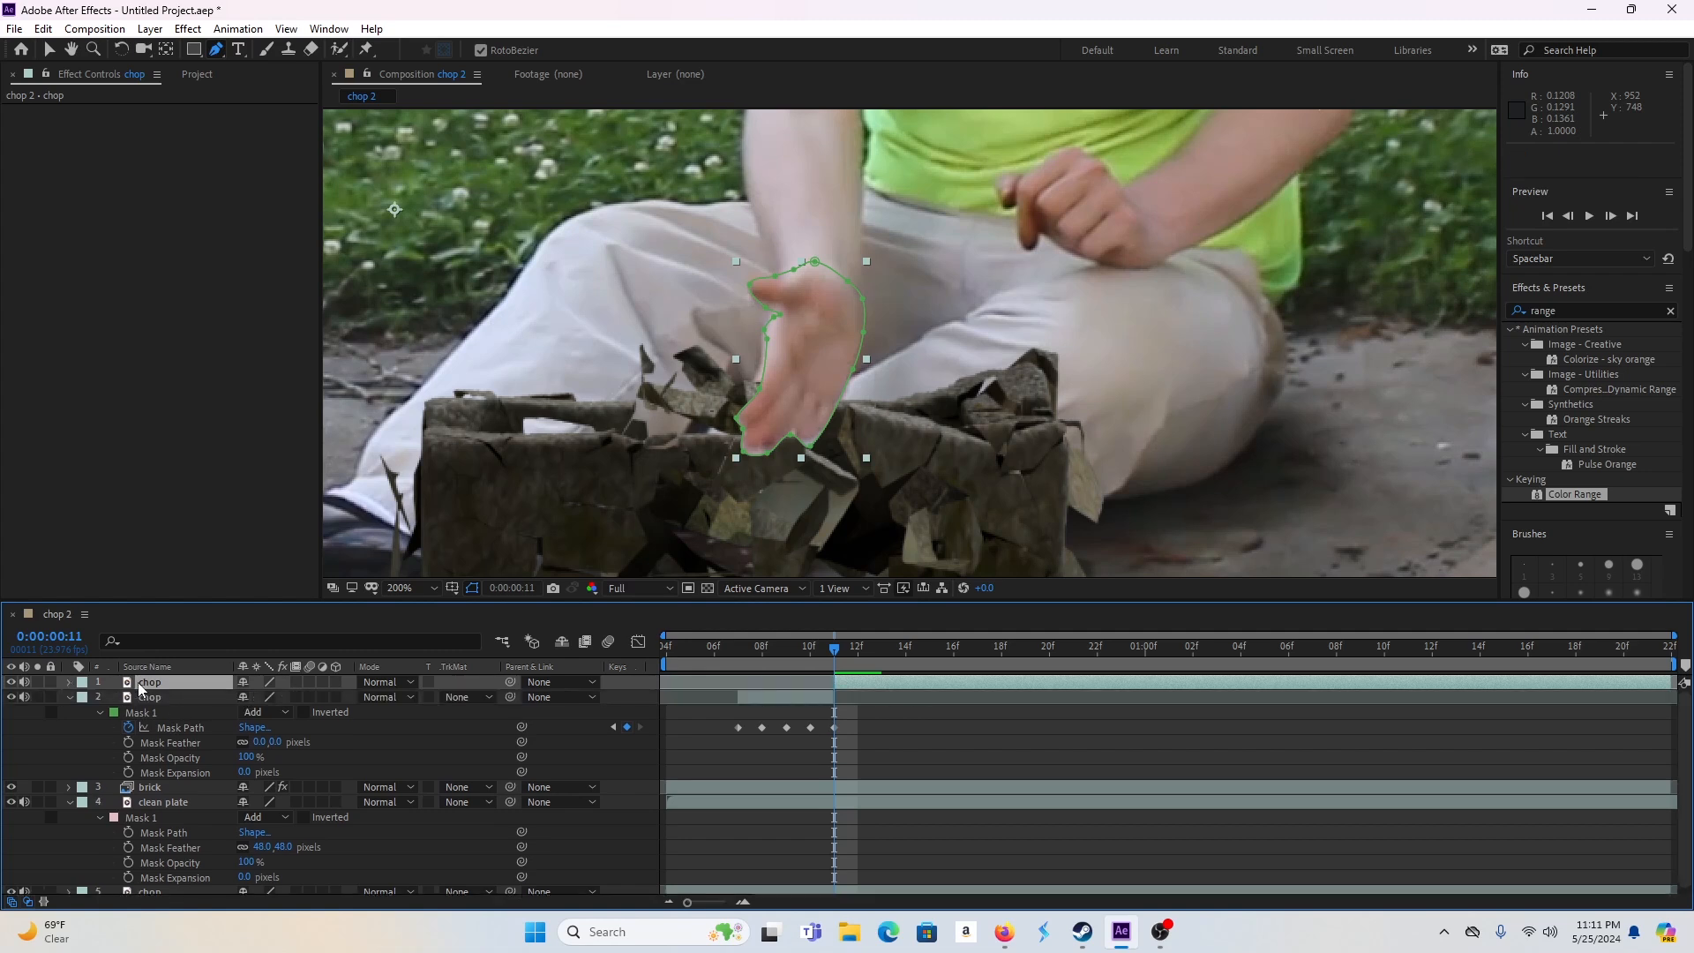
key(ctrl+x)
- Preview the composite from 0:00:00:04 with the whole brick in view
drag(686, 660, 655, 653)
key(comma)
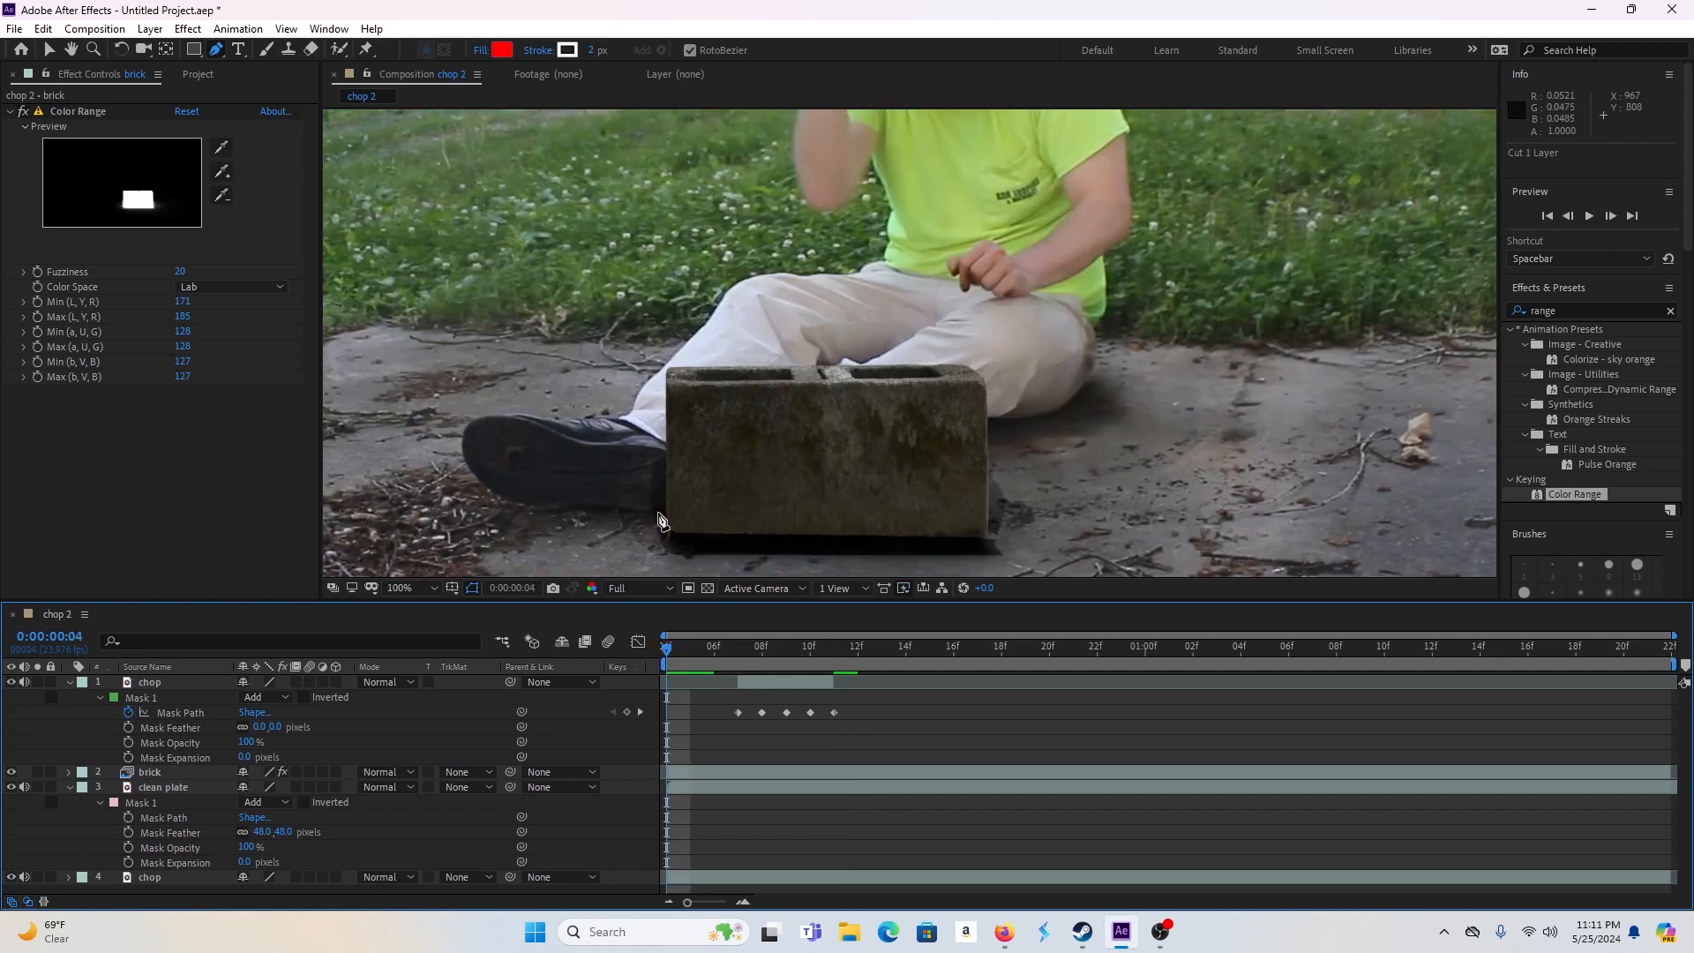
key(space)
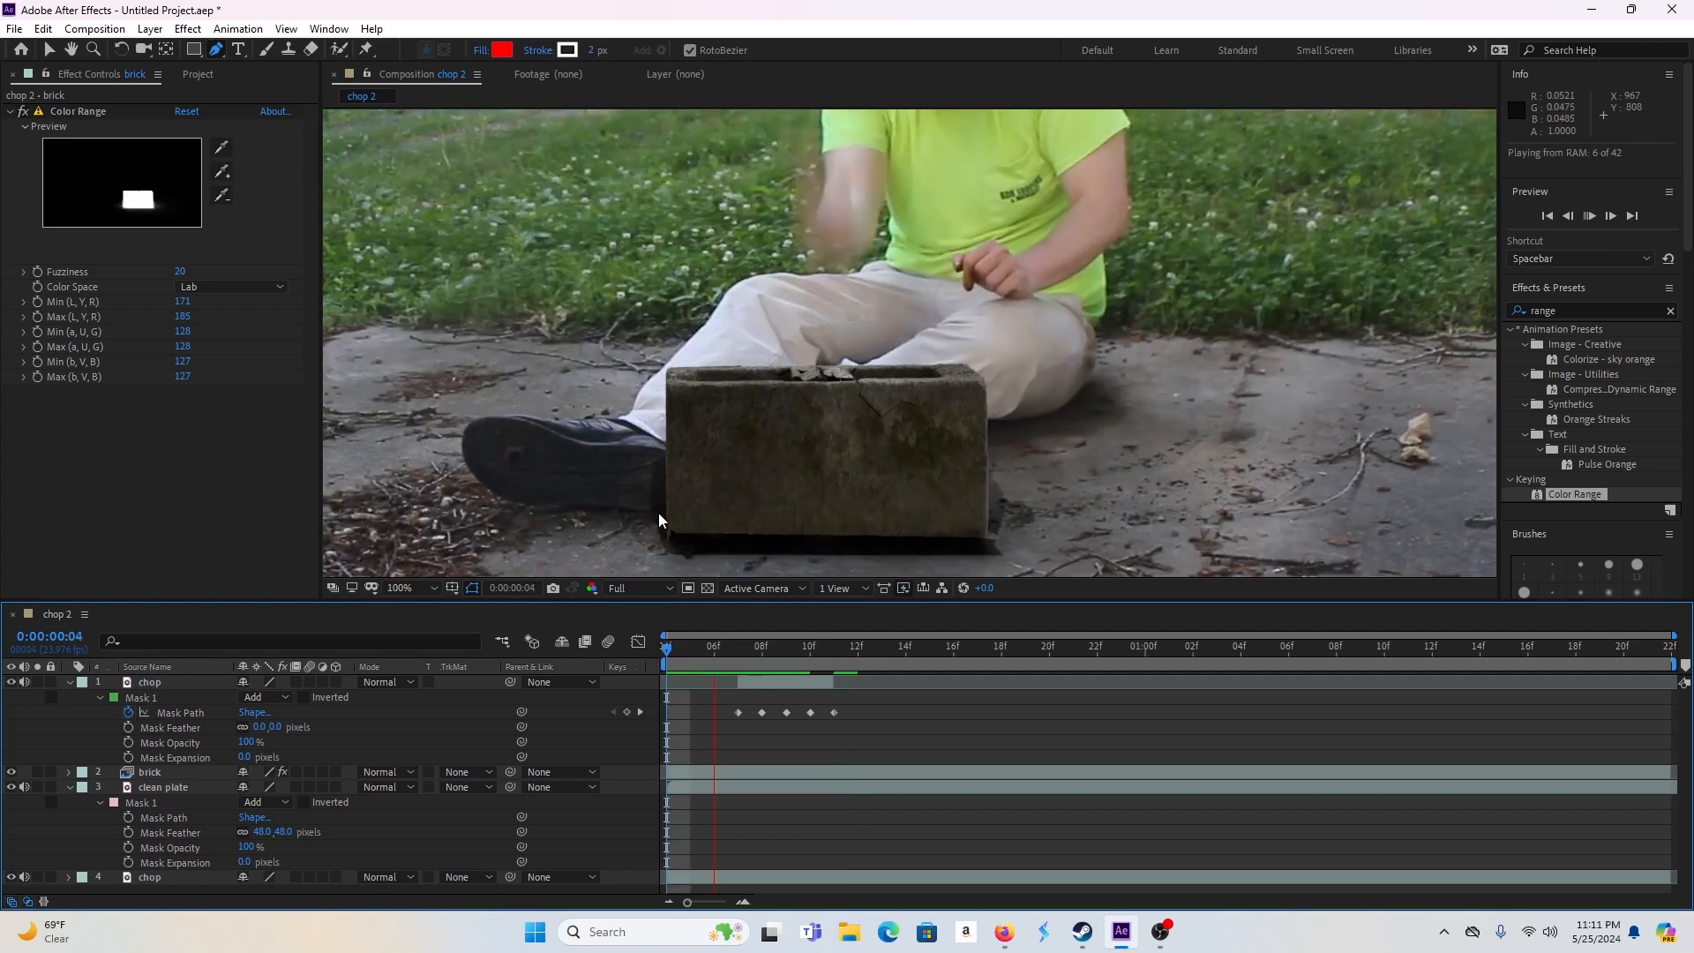
- At 0:00:00:08, set the hand mask's feather to 5 pixels on the top chop layer
click(766, 651)
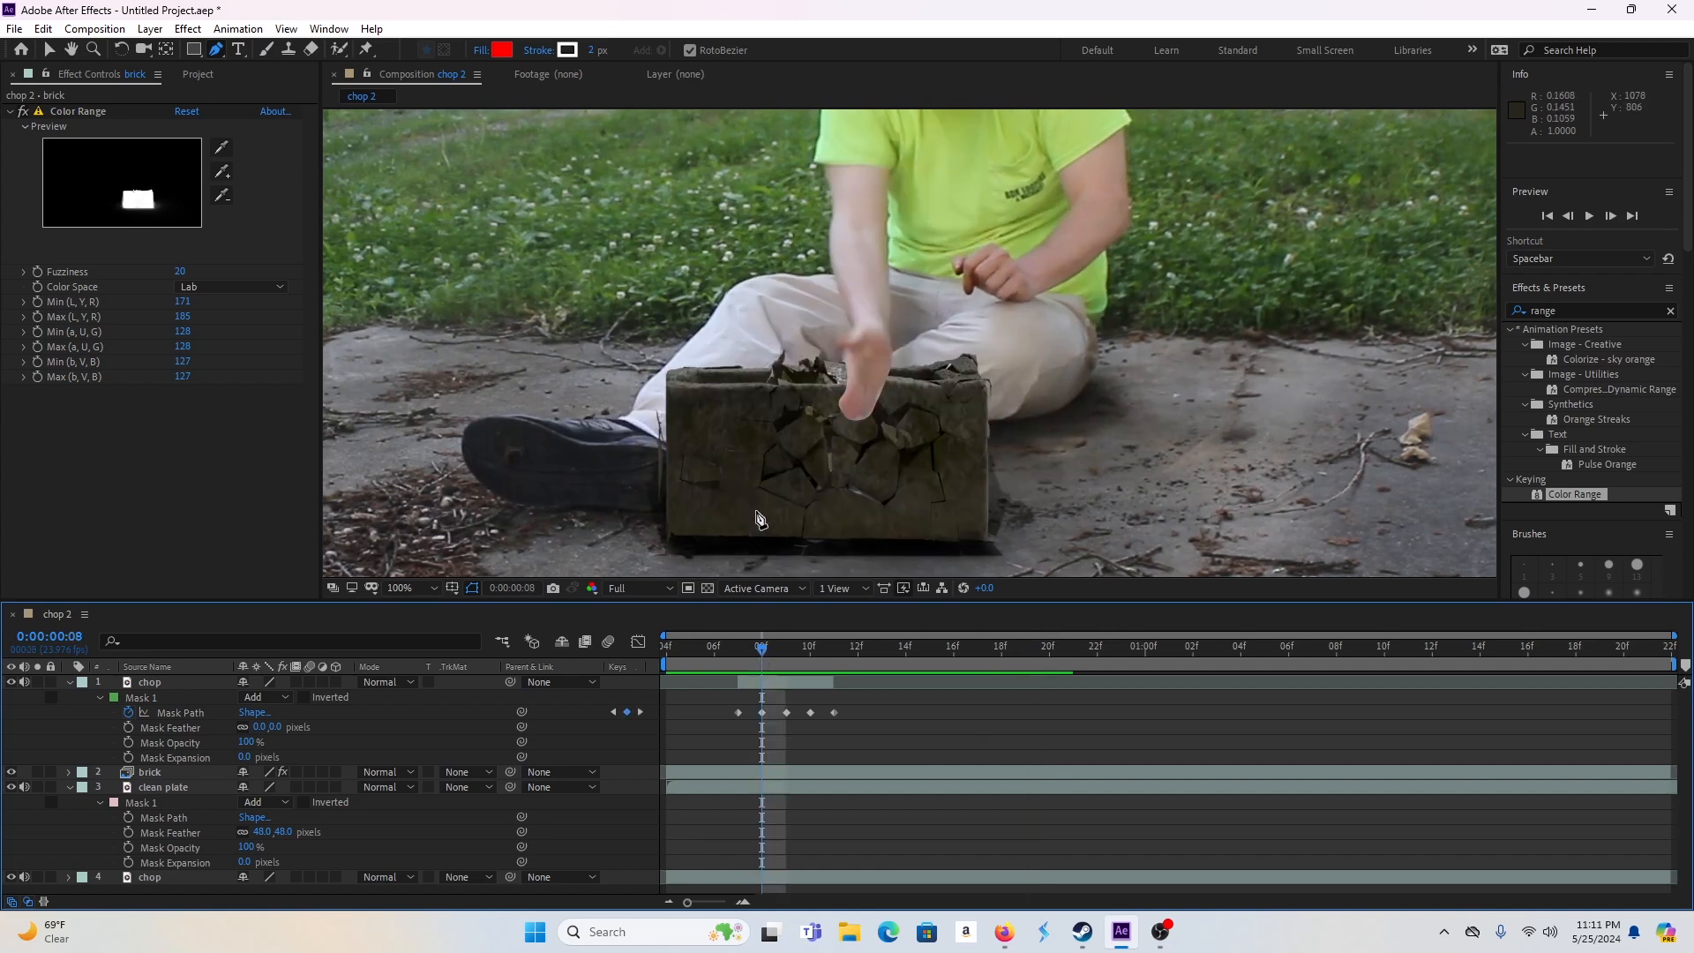
key(period)
click(164, 698)
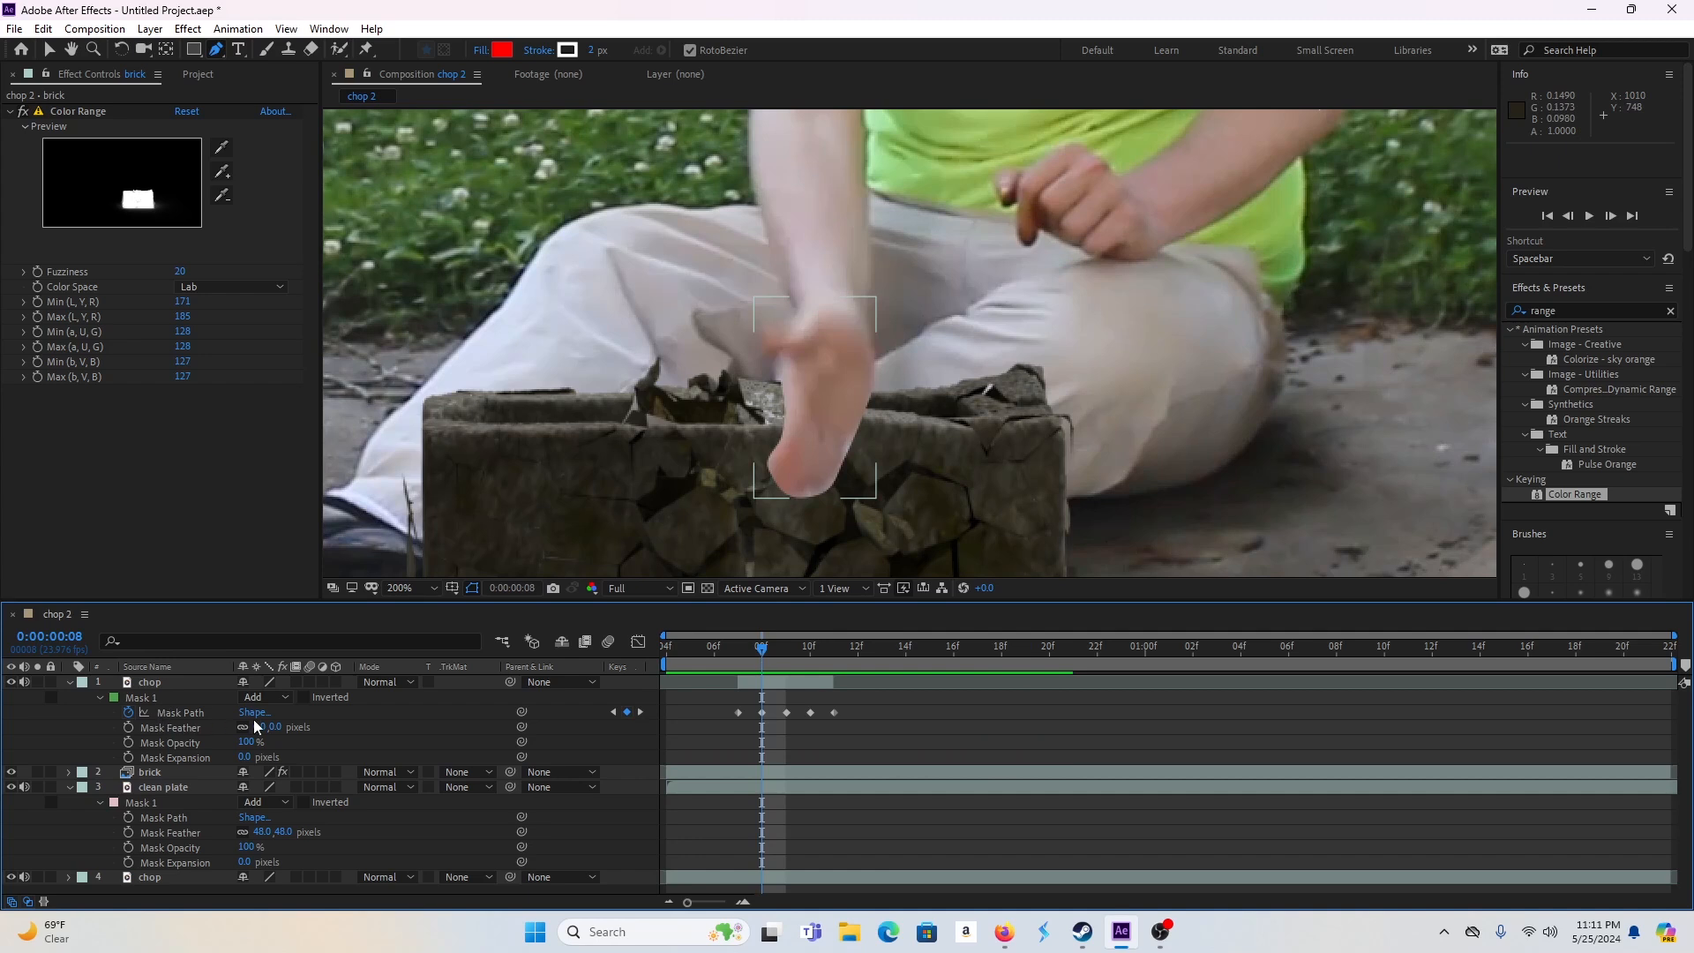
drag(259, 726, 263, 725)
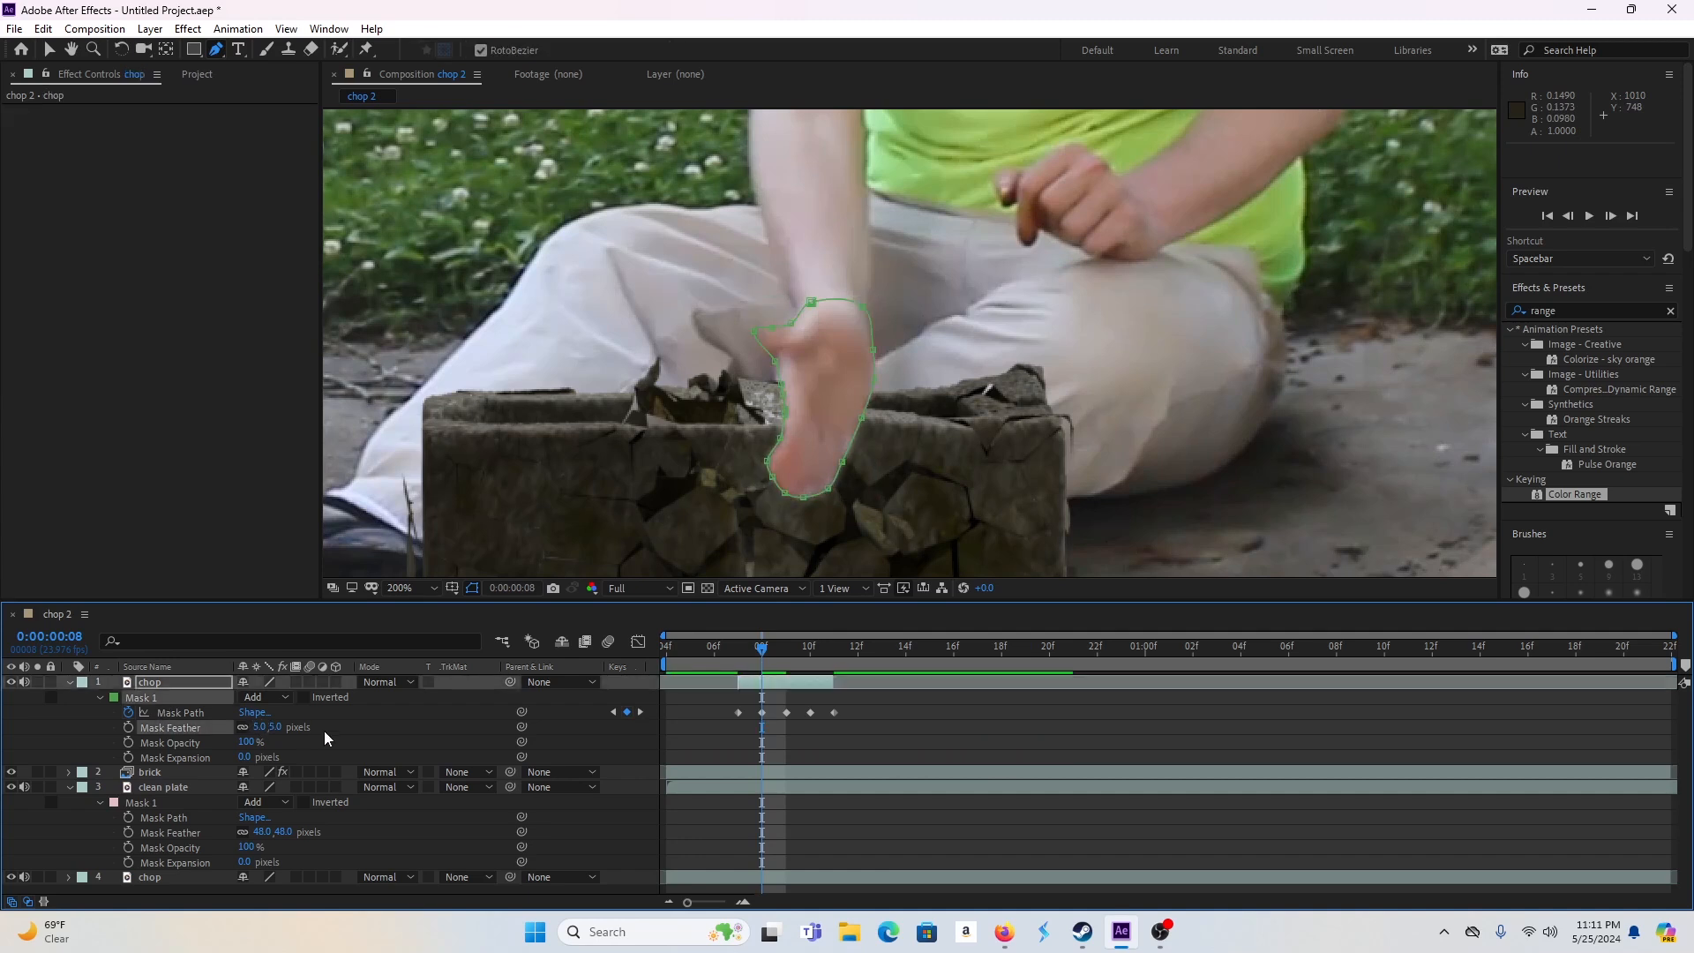
click(325, 729)
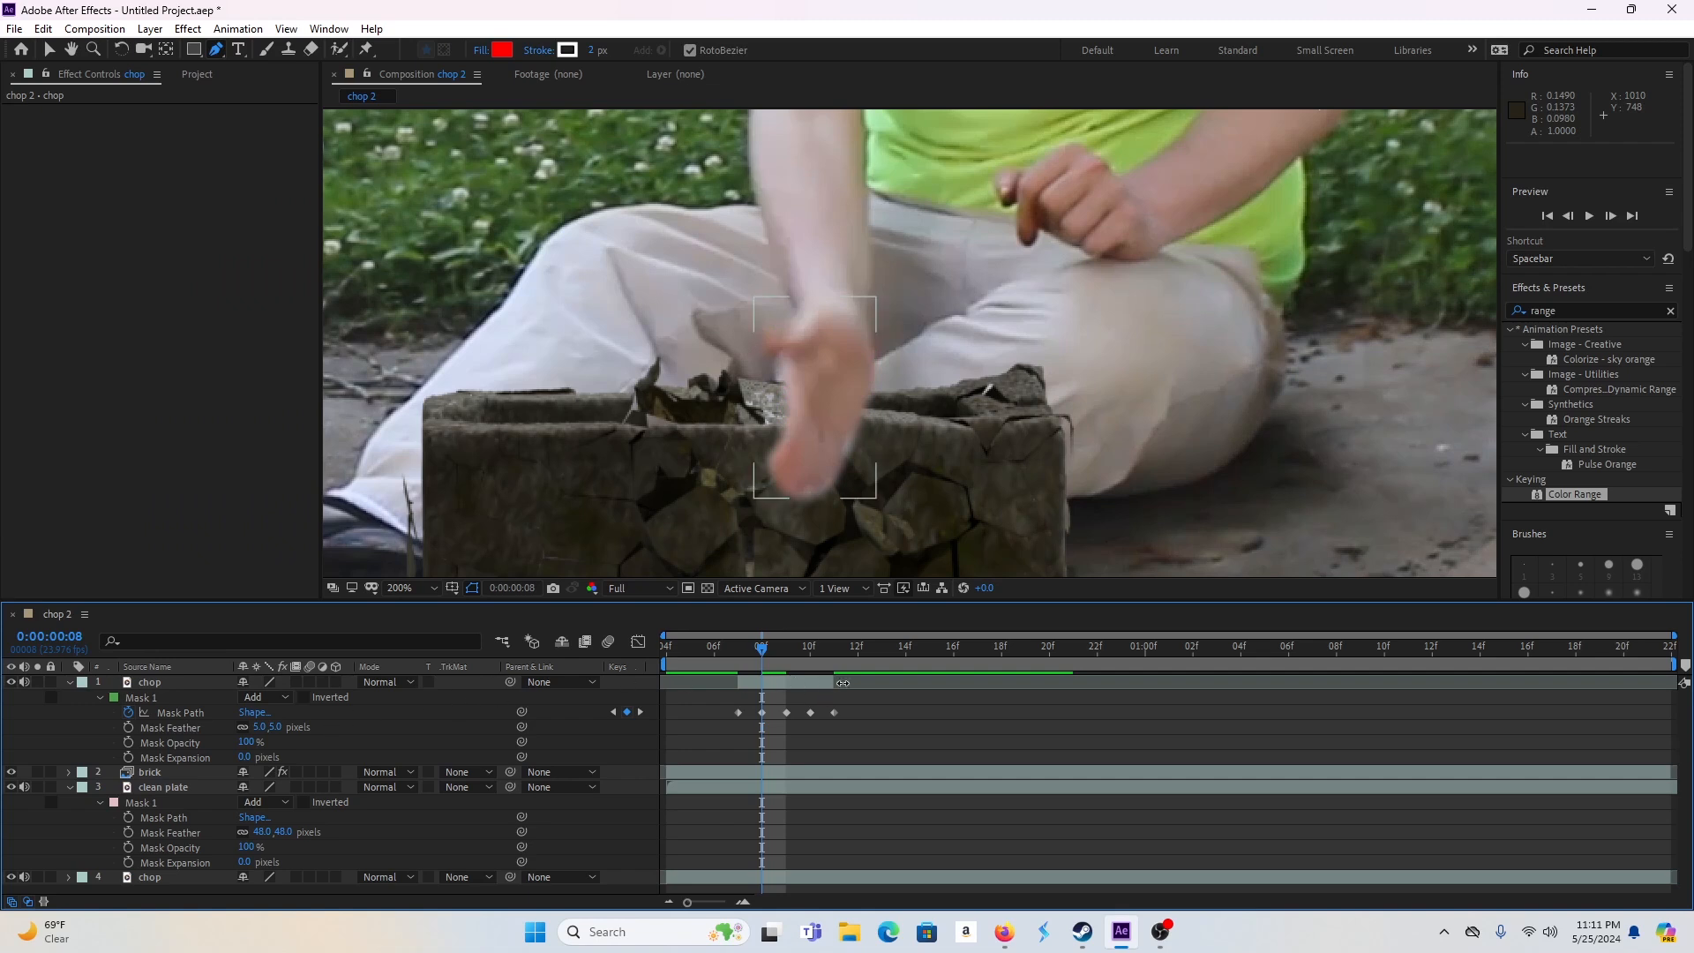
- Play the brick chop from 0:00:00:04 to check the feathered hand mask, and view the full frame
drag(765, 661, 667, 648)
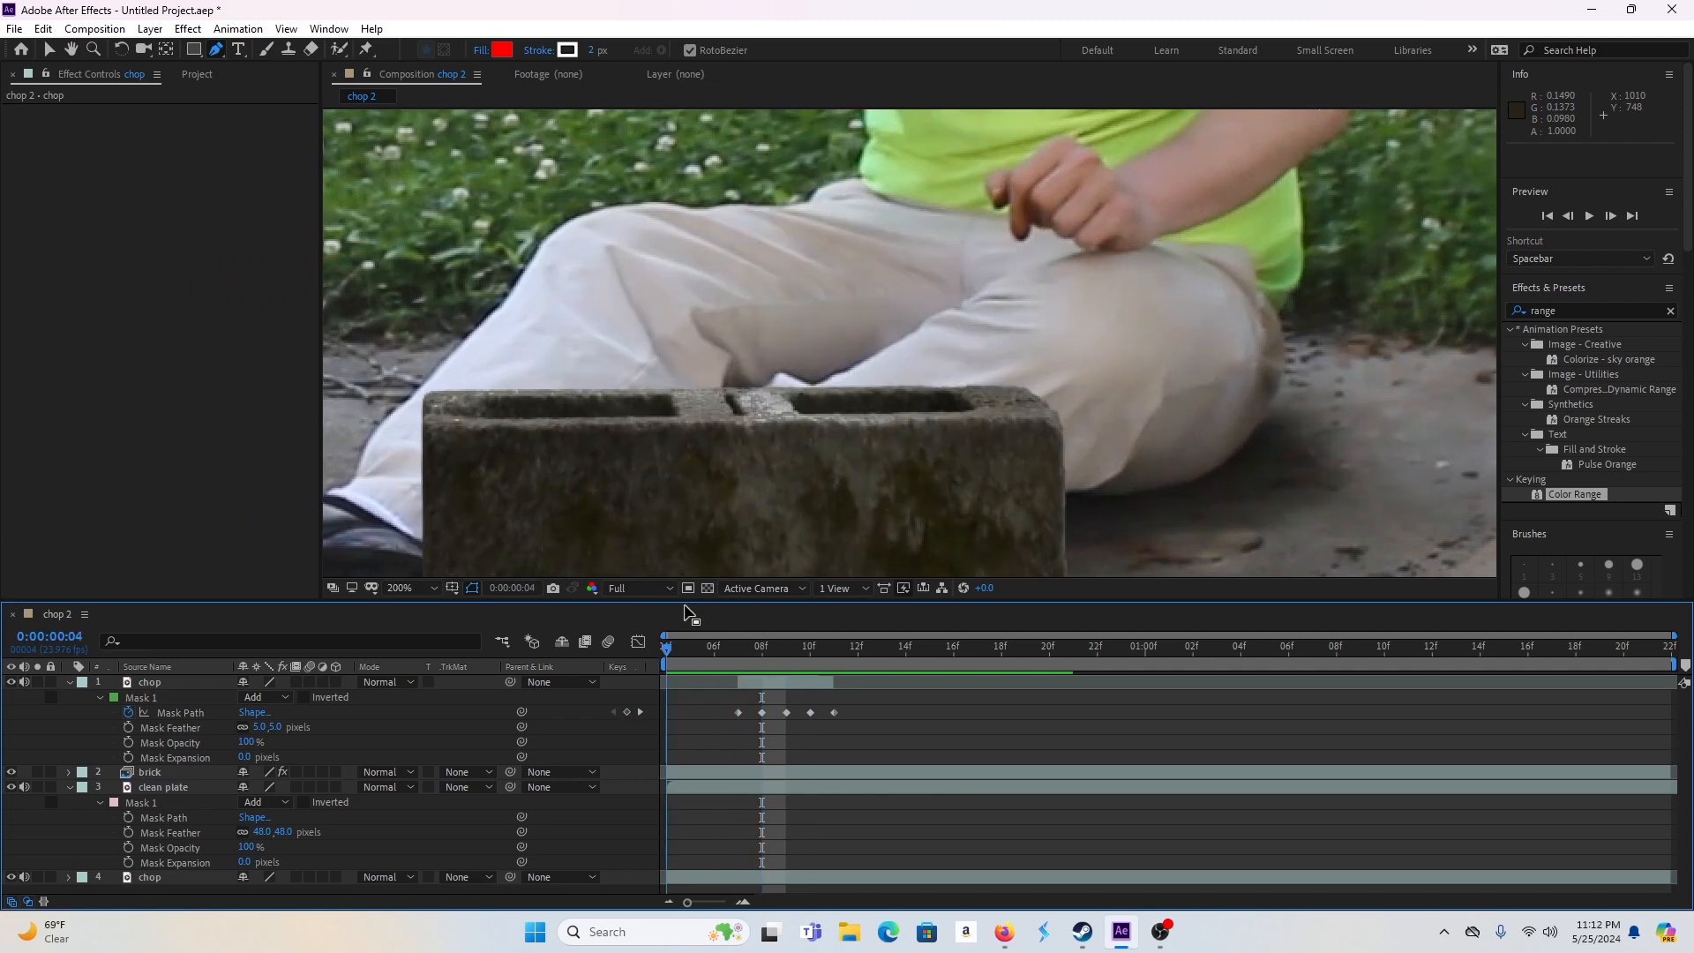
scroll(788, 536, down, 1)
key(space)
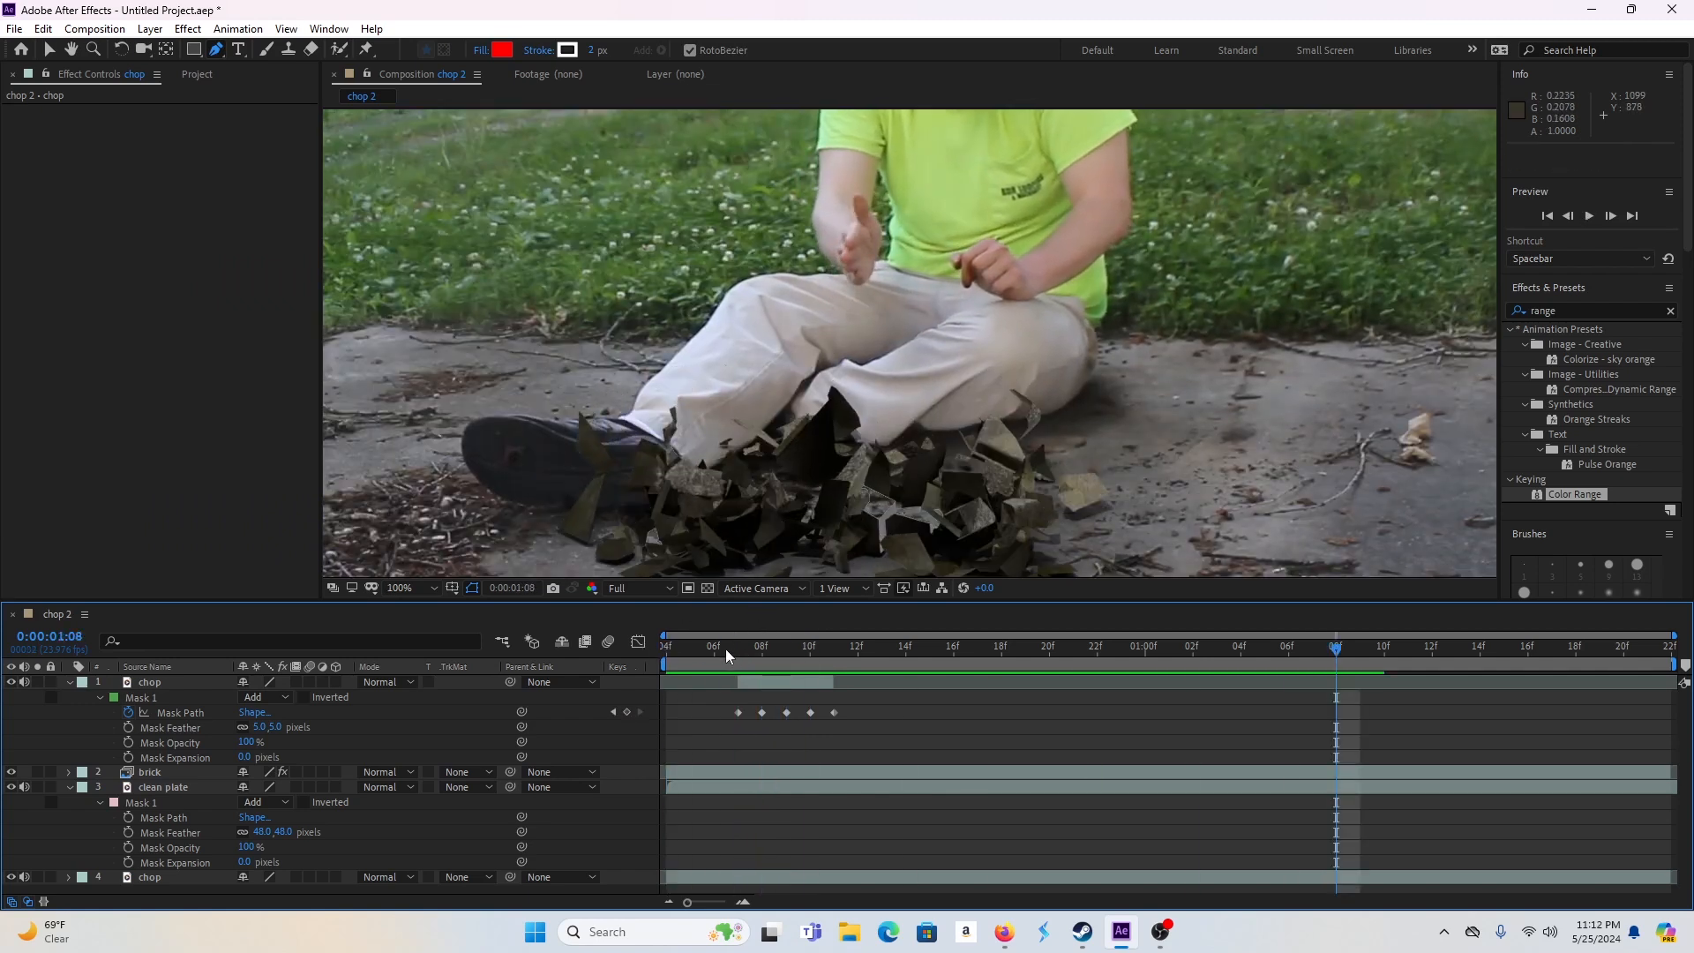
key(space)
scroll(764, 453, down, 3)
scroll(766, 455, up, 2)
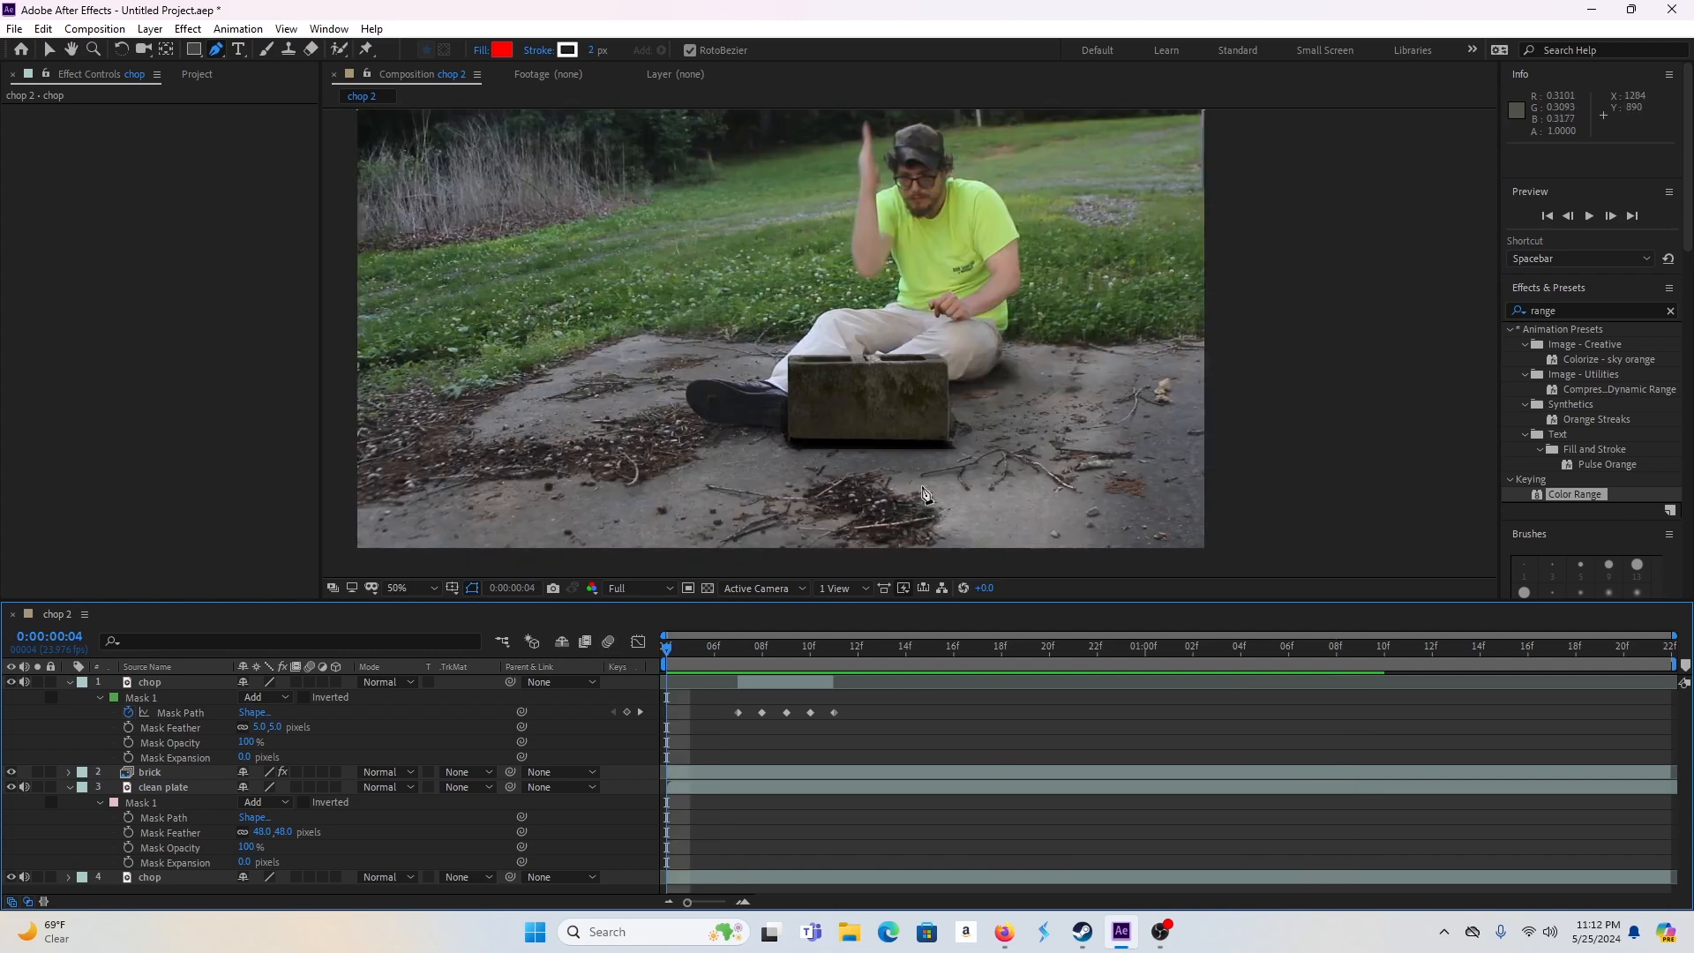
mouse_move(1123, 939)
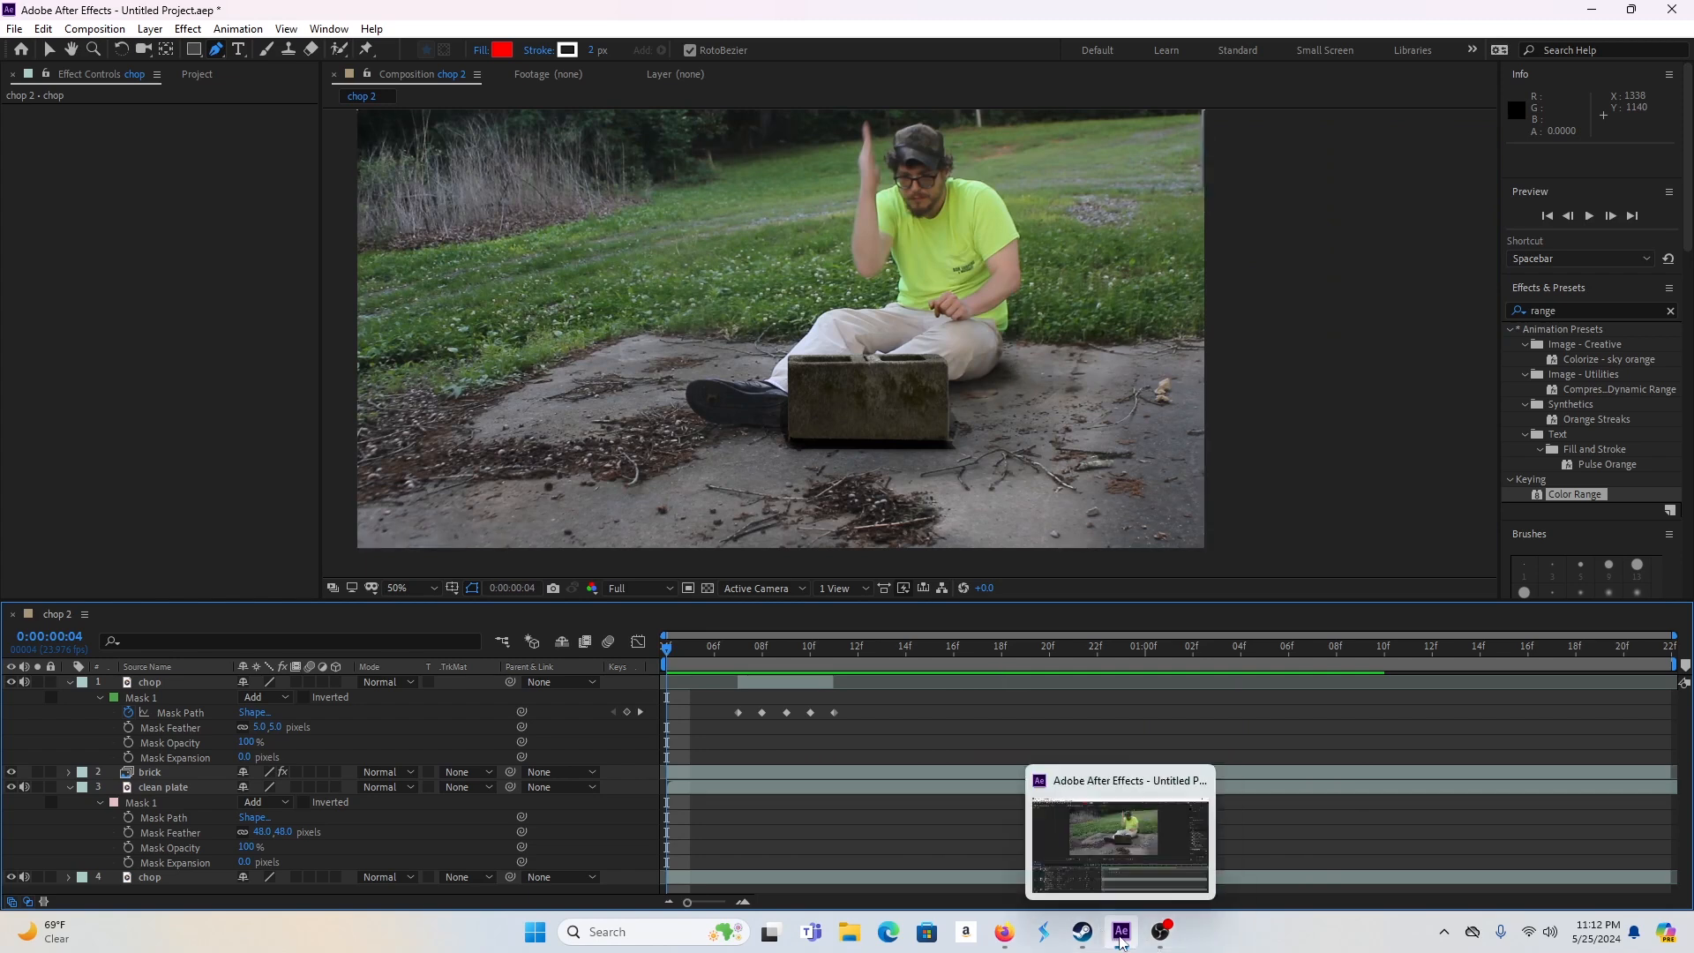